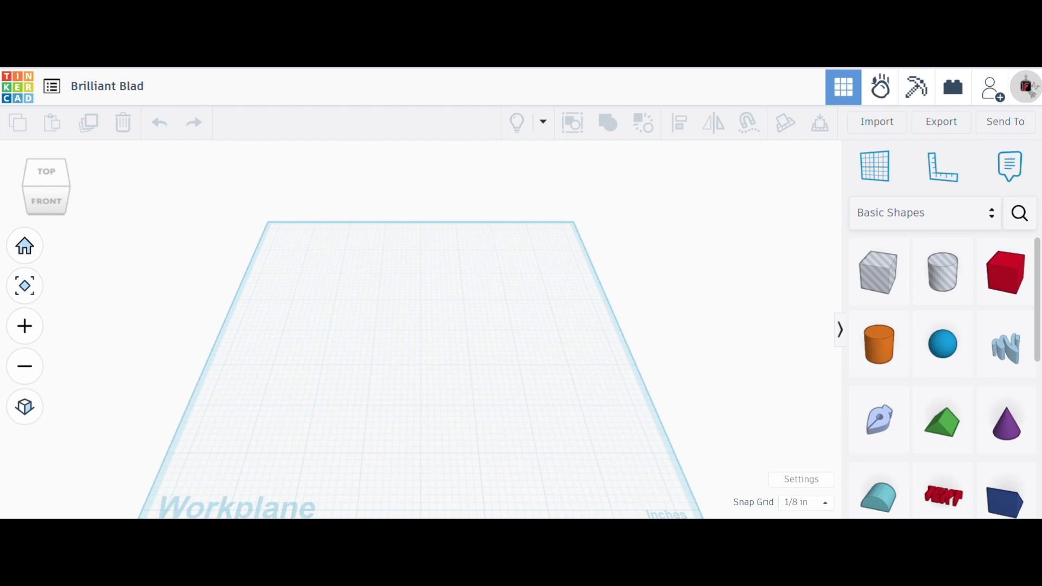
Step: Place a red box on the workplane and switch the workspace units to Metric
left_click_drag(1001, 277, 363, 325)
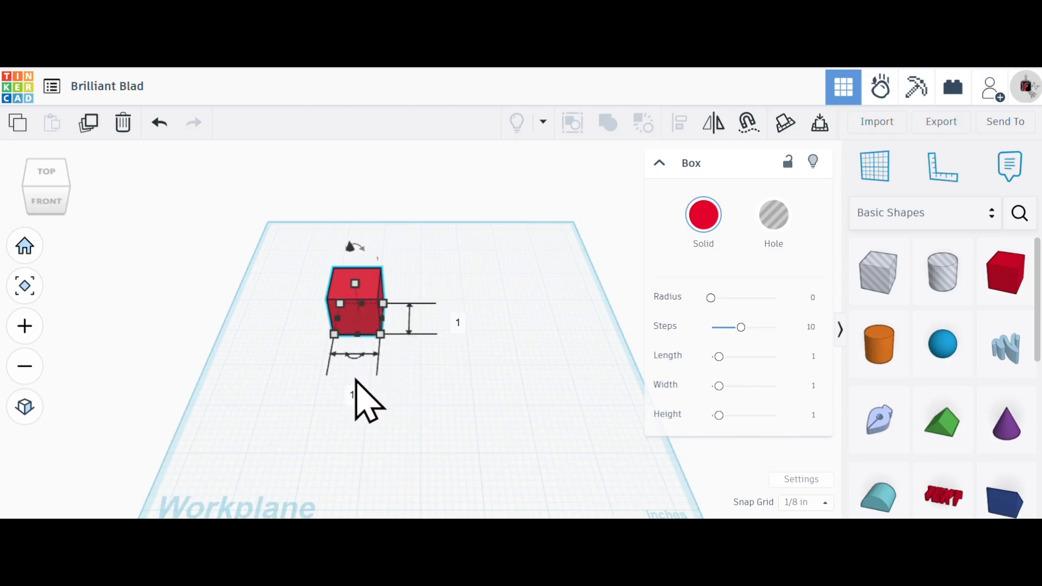
left_click(793, 480)
left_click(594, 347)
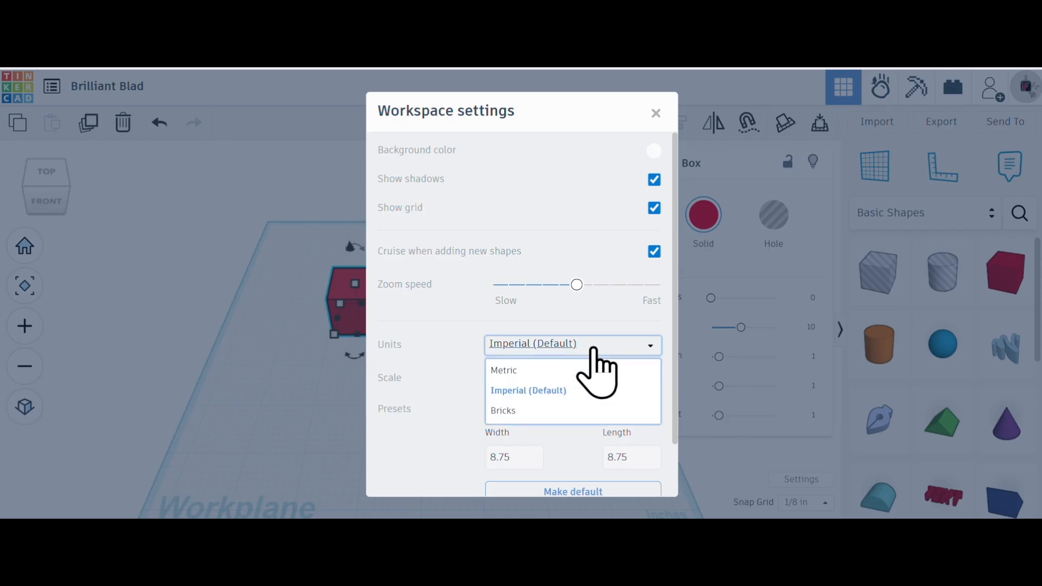
left_click(520, 370)
left_click(521, 370)
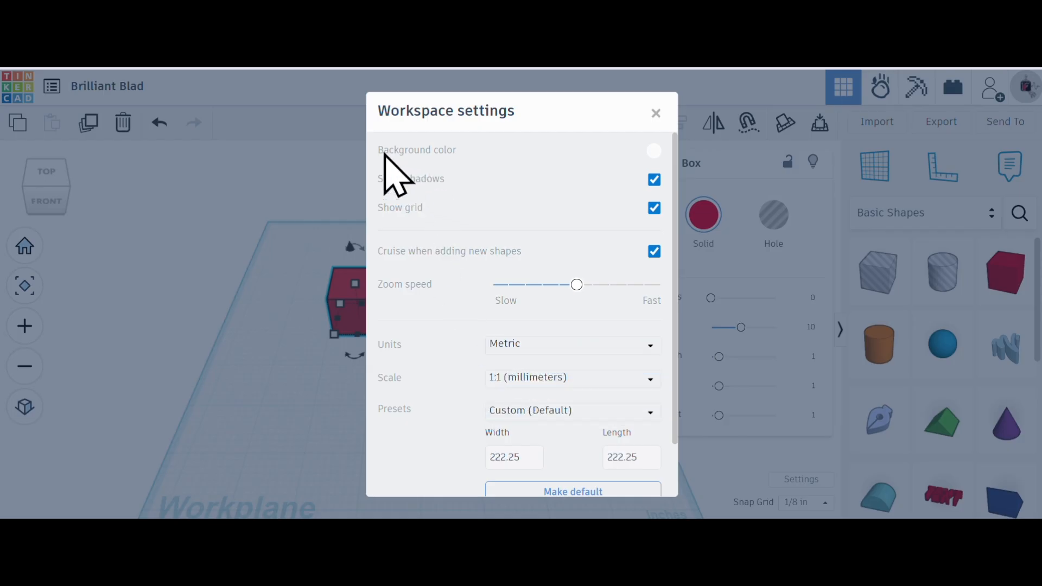
left_click(656, 112)
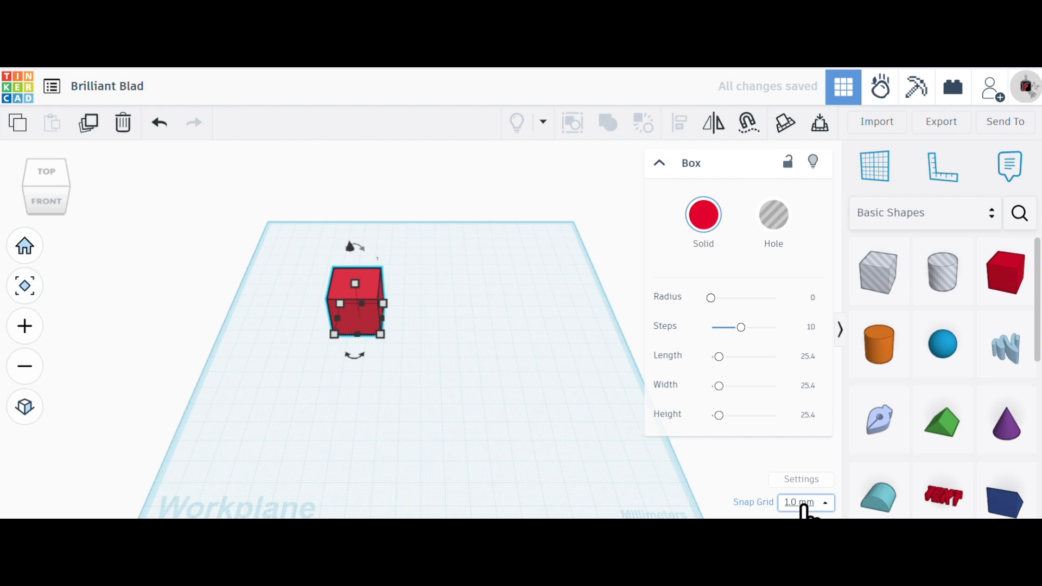
Step: Move the red box closer to the middle of the workplane and nudge it sideways in 1 mm steps
left_click_drag(372, 316, 424, 321)
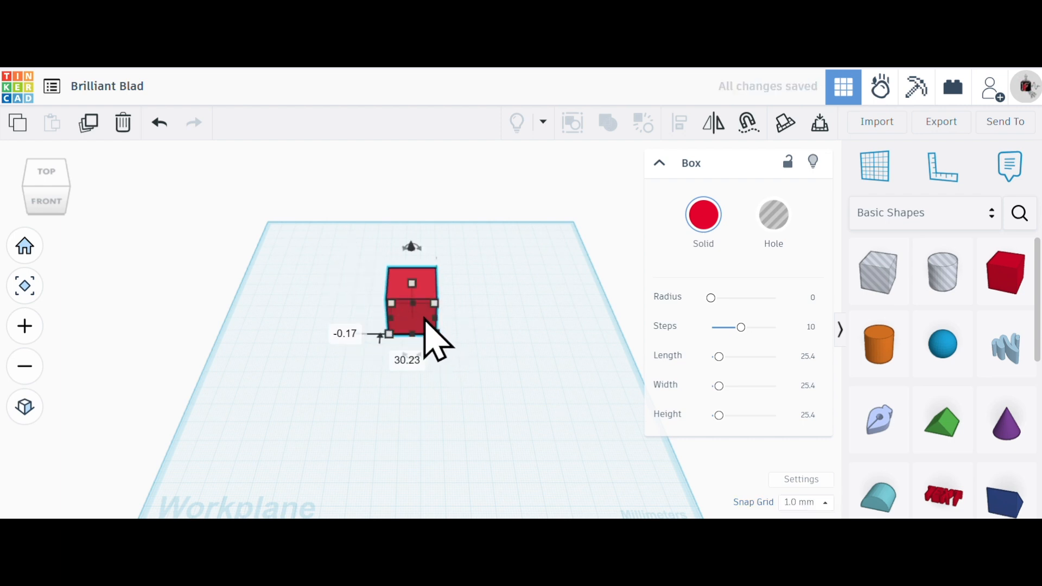
key("Left")
key("Left")
key("Left")
key("Left")
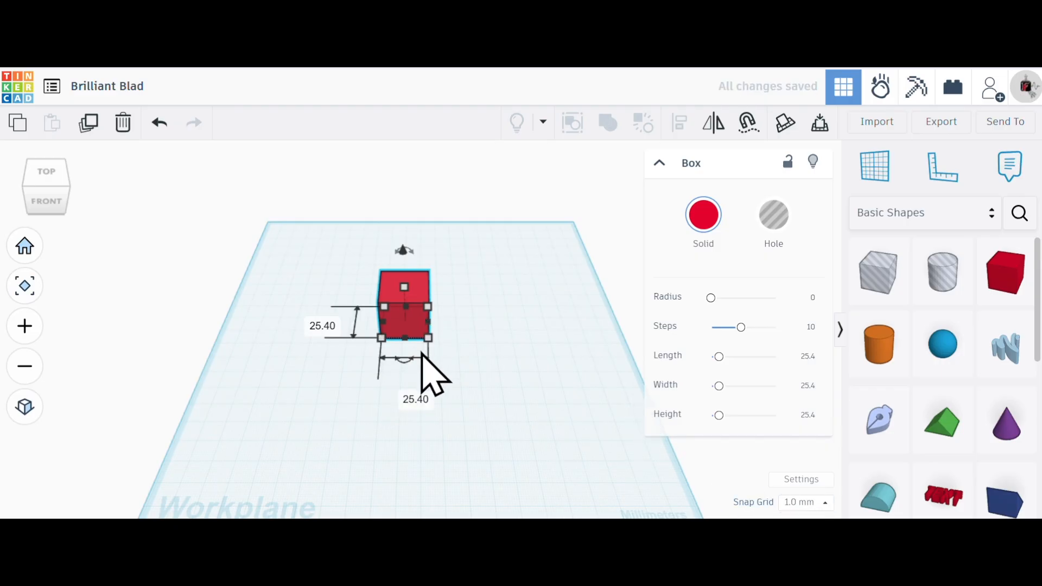
scroll(412, 366, "up", 2)
scroll(413, 374, "up", 2)
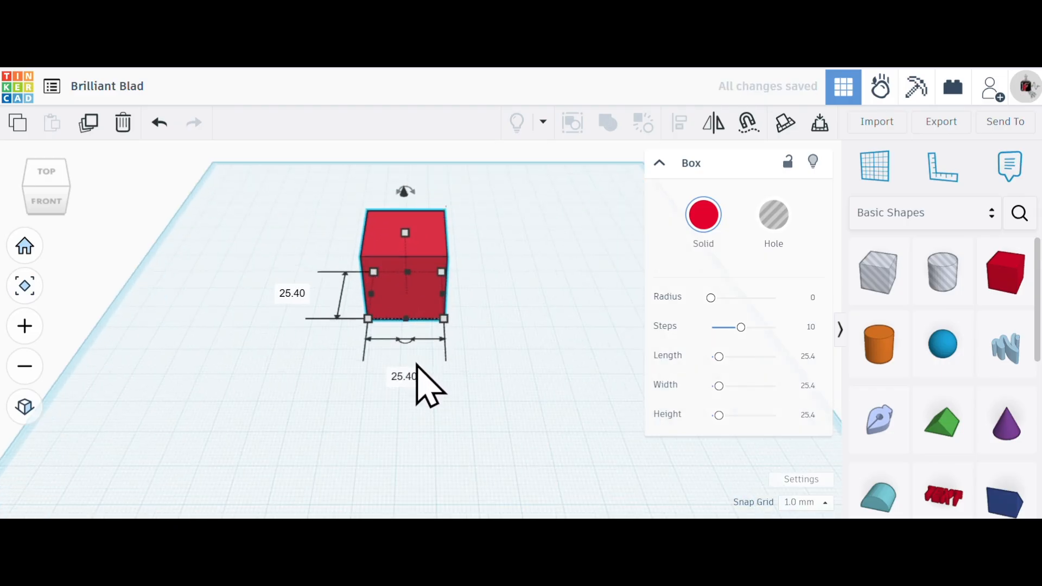
Step: Nudge the red box toward the front of the workplane in 1 mm grid steps
left_click(805, 503)
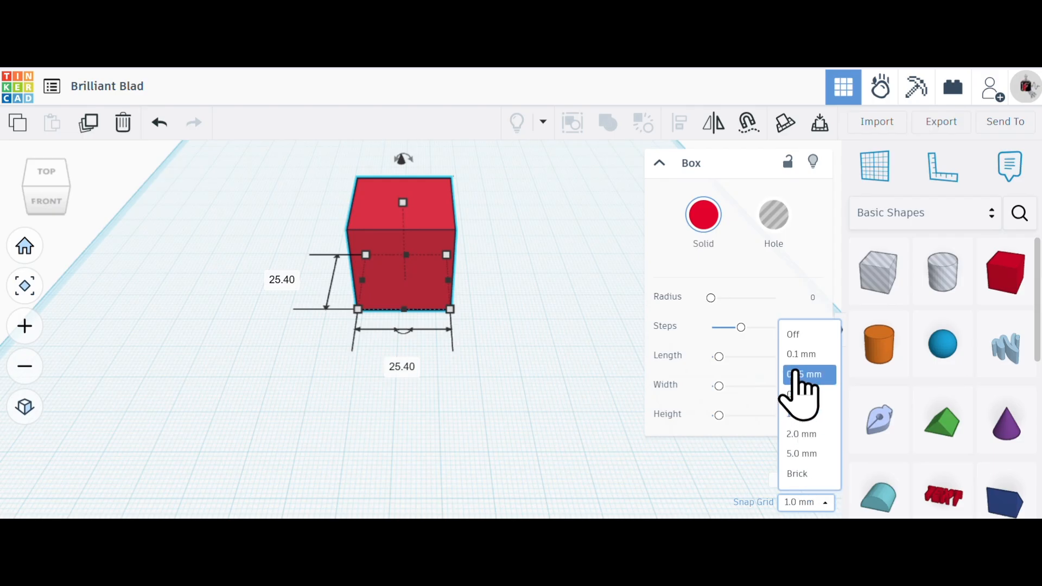
left_click(419, 401)
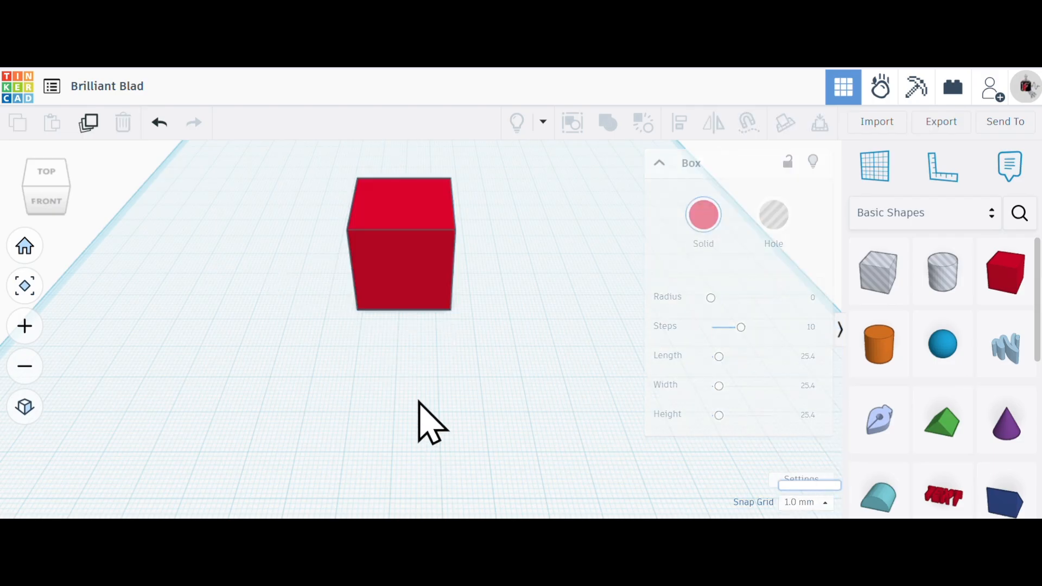
scroll(389, 325, "down", 3)
scroll(396, 327, "up", 8)
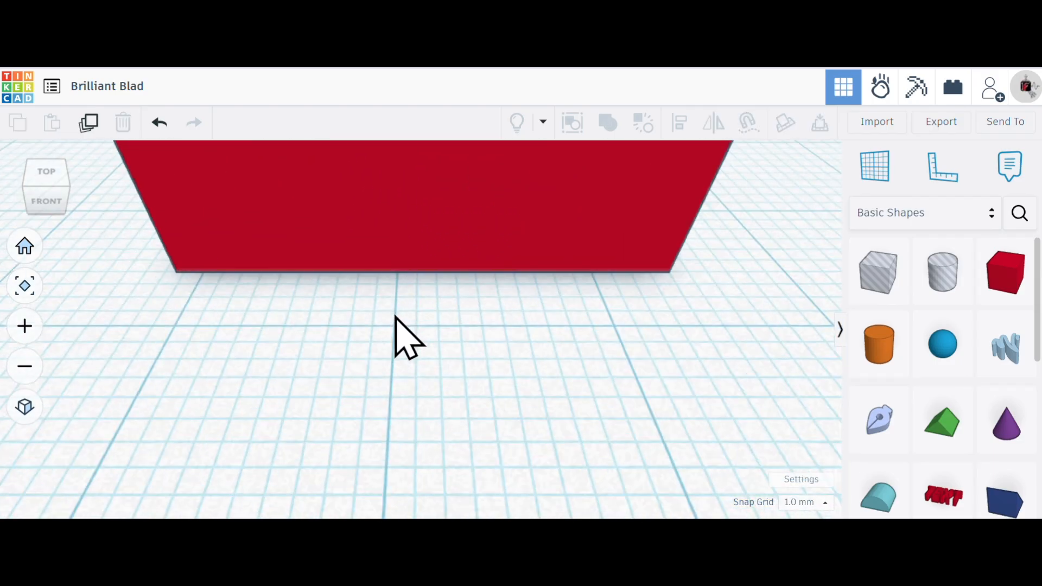
left_click(437, 252)
key("Down")
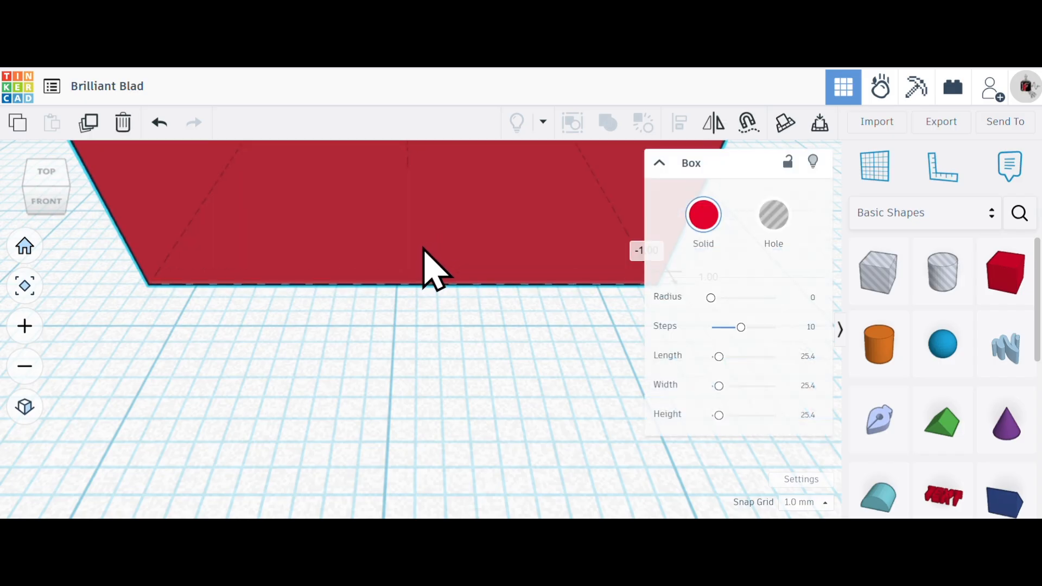
key("Down")
key("Down")
key("Down")
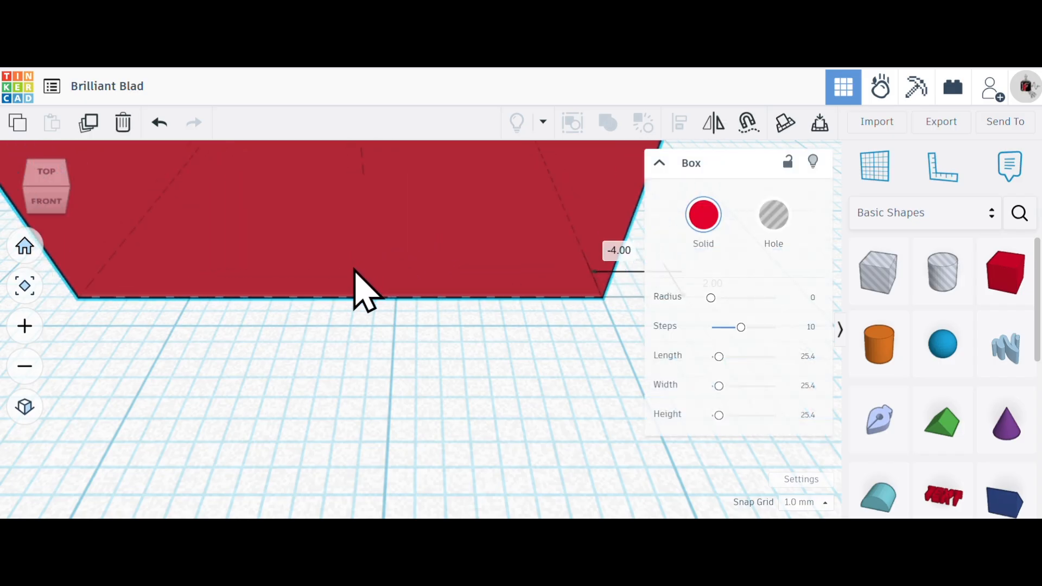
key("Down")
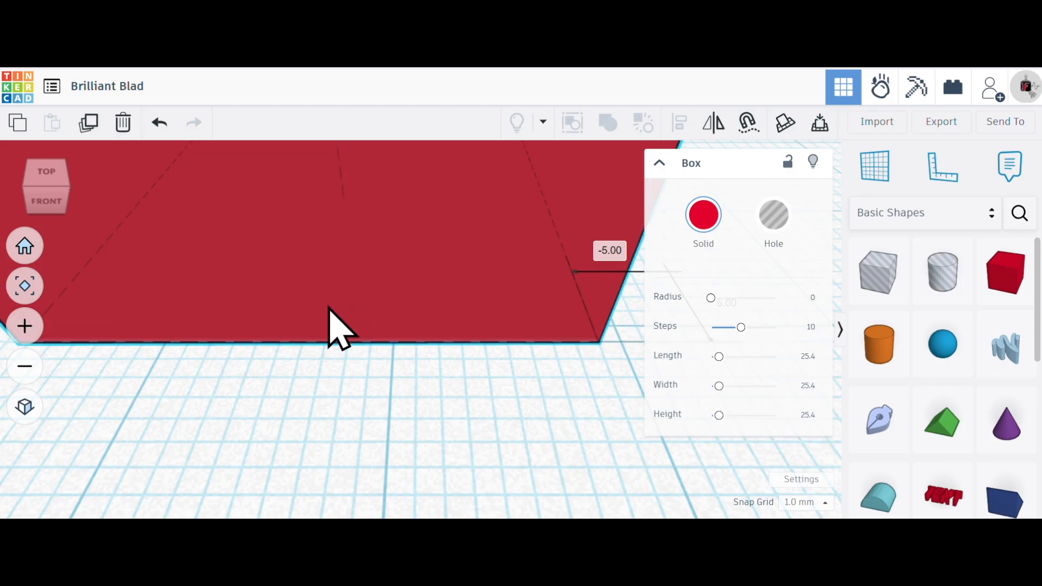
key("Down")
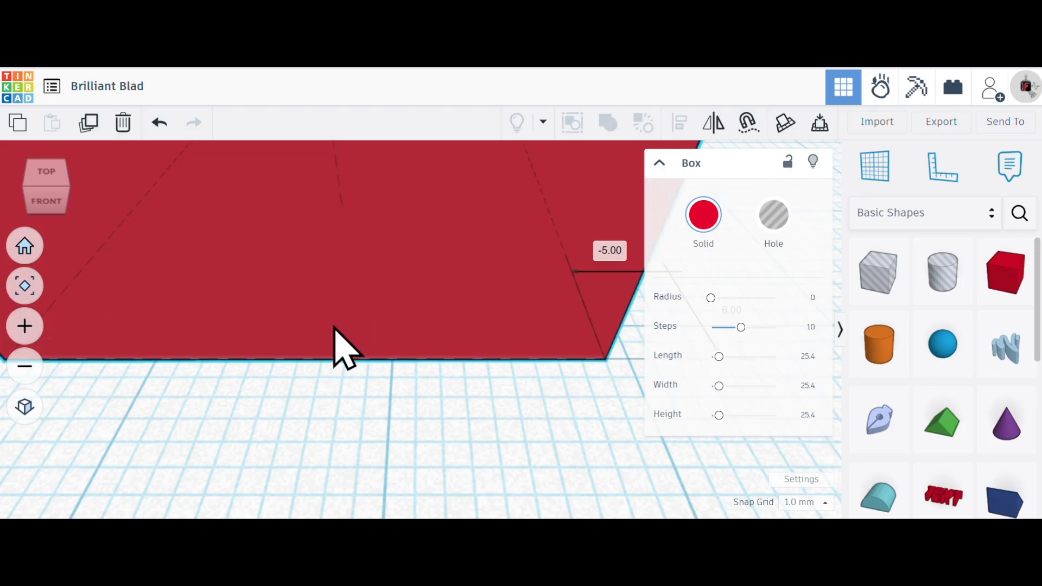
key("Down")
key("Down")
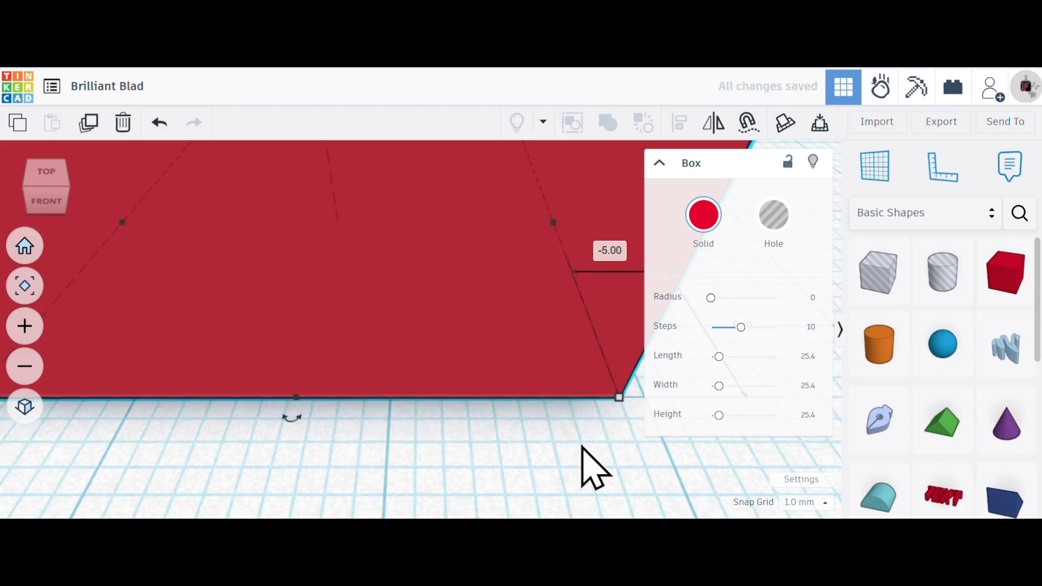
Step: Resize the red box's base to 15 mm in both directions
scroll(562, 425, "down", 5)
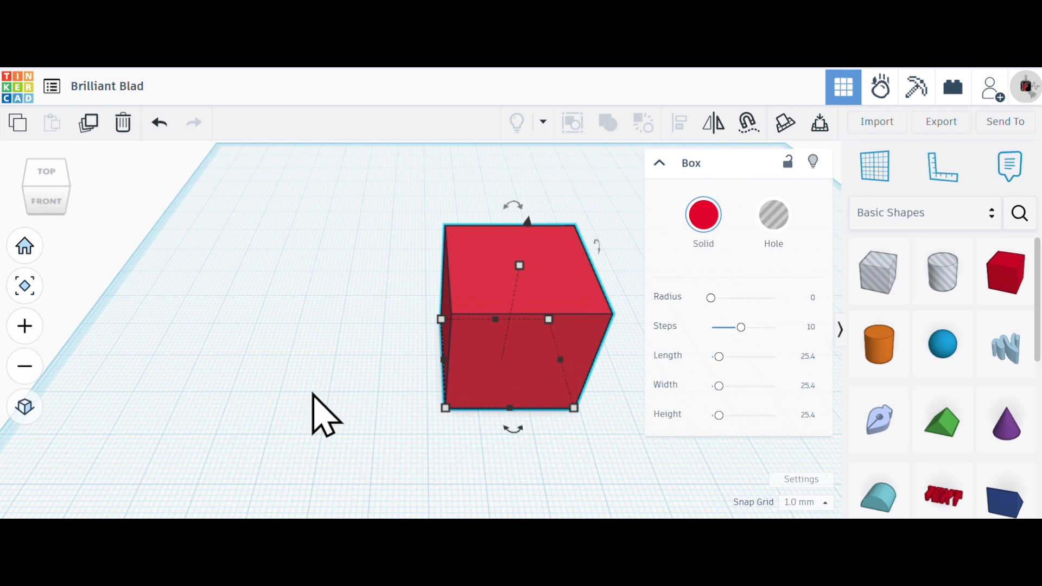
scroll(426, 389, "down", 5)
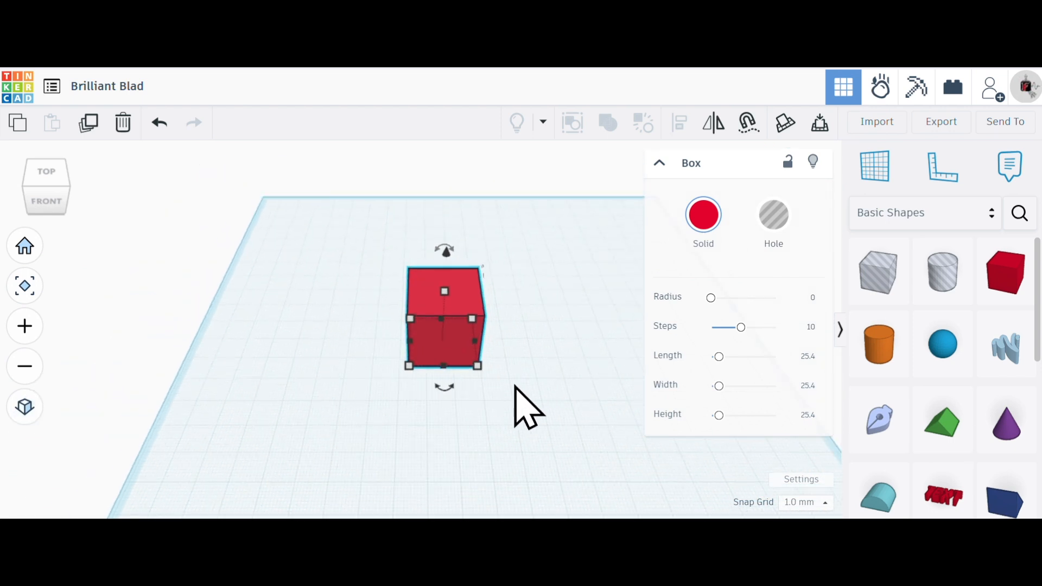
right_click_drag(494, 450, 567, 342)
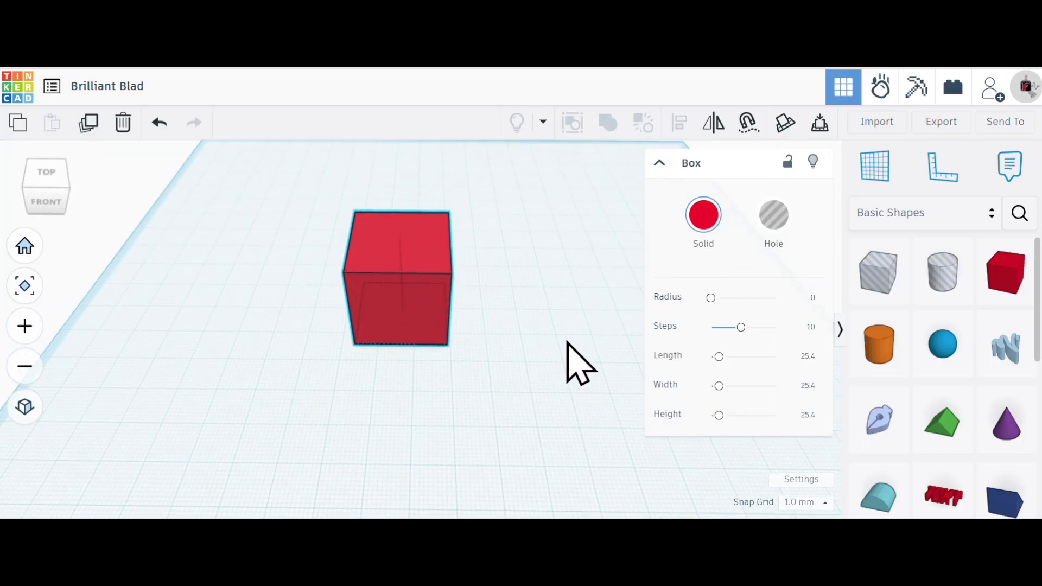
mouse_move(55, 185)
left_mouse_down()
mouse_move(72, 184)
mouse_move(44, 187)
mouse_move(65, 196)
mouse_move(51, 188)
left_mouse_up()
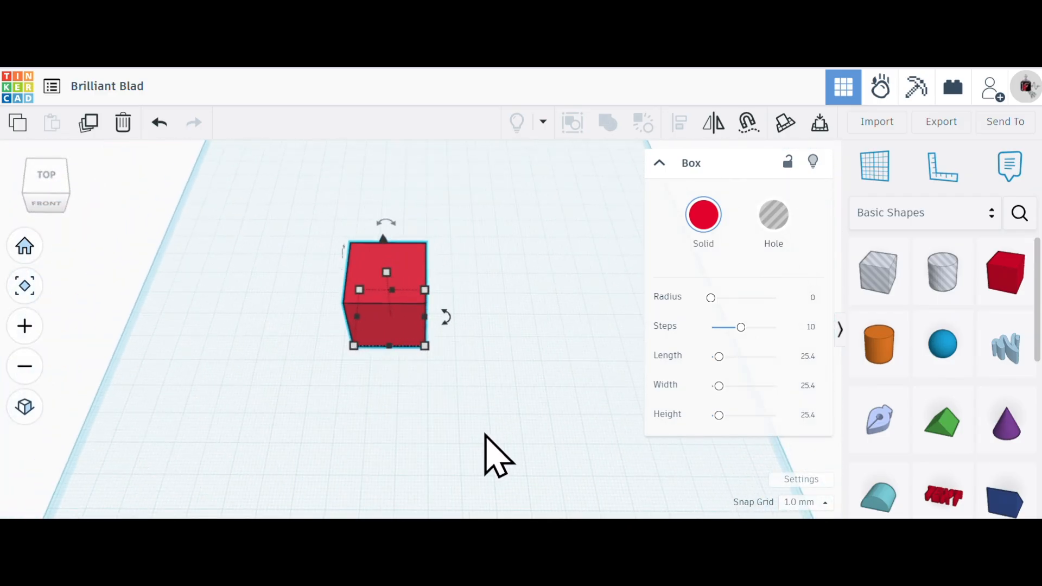
scroll(498, 455, "up", 3)
scroll(385, 411, "down", 1)
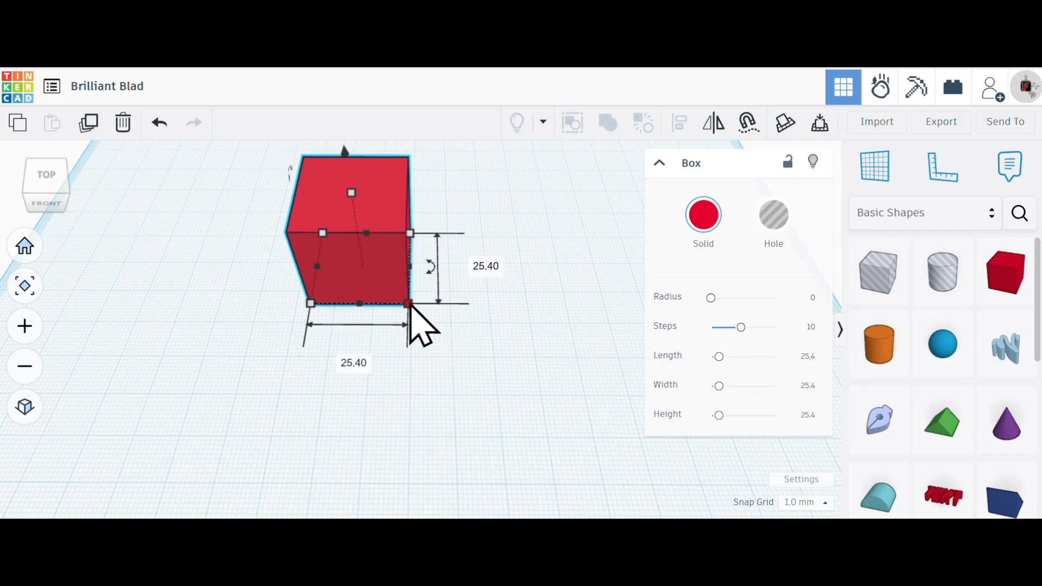
left_click(379, 364)
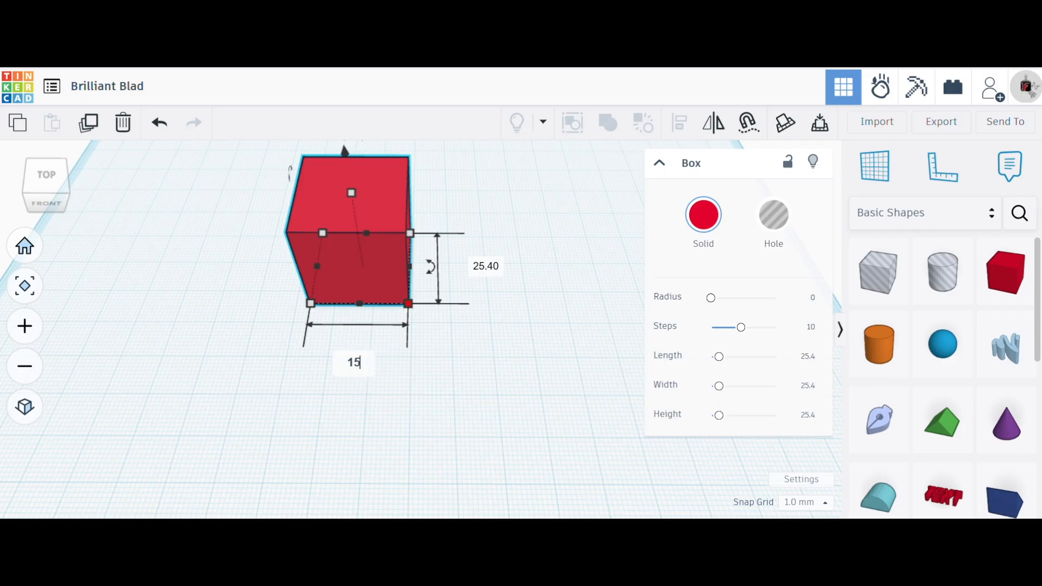
key("Return")
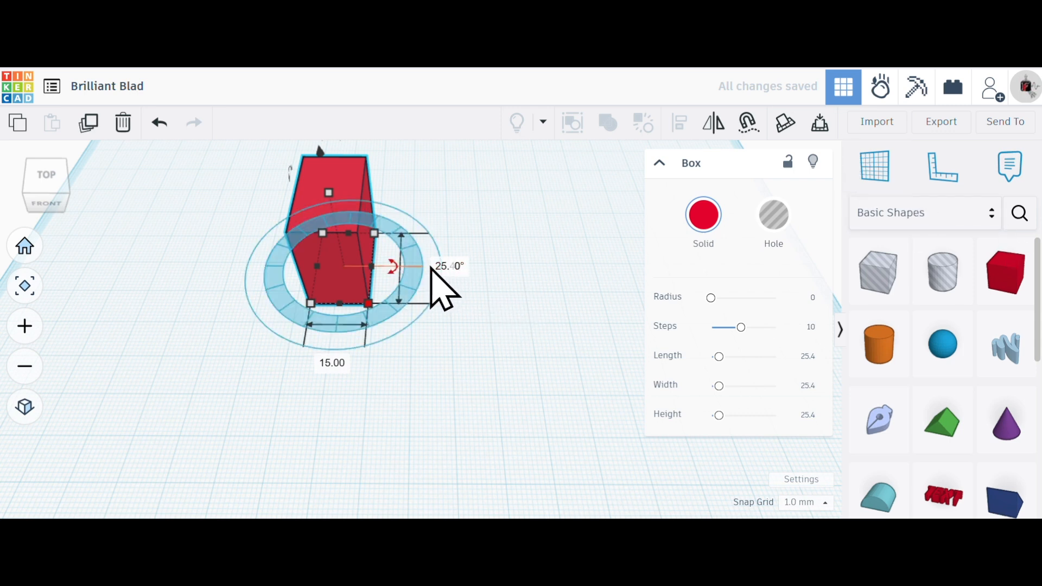
left_click(448, 267)
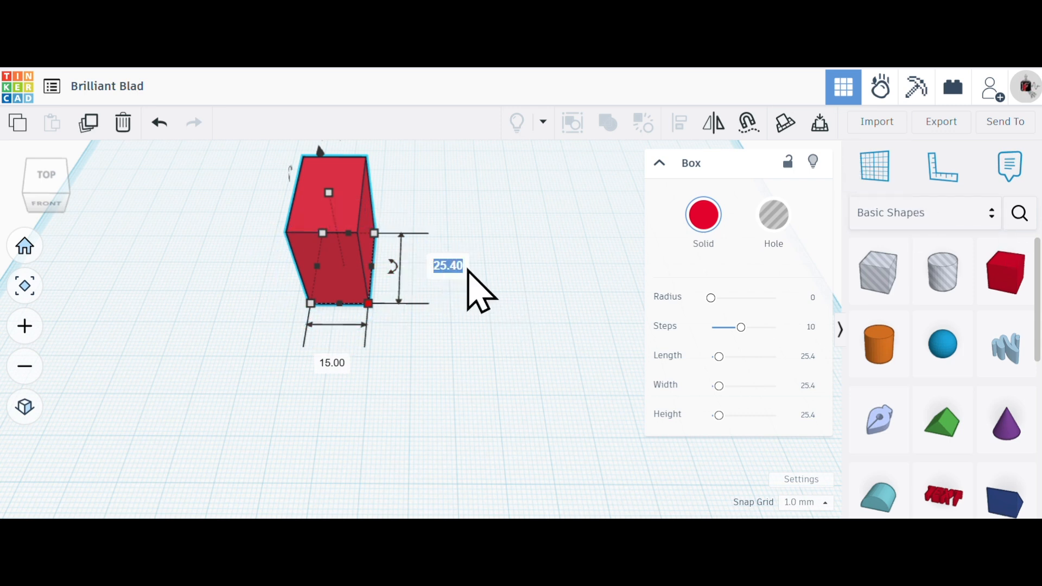
key("Return")
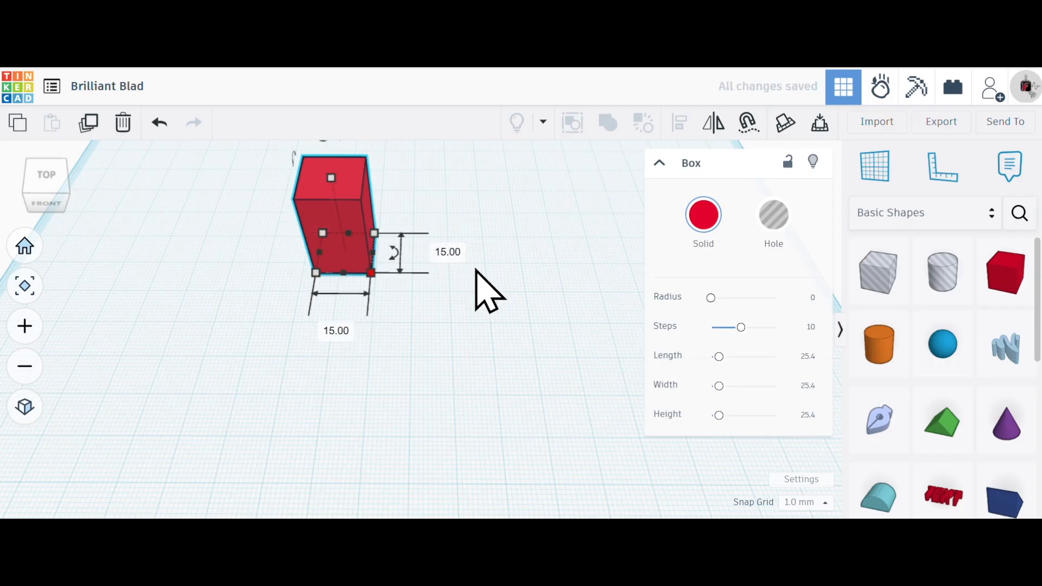
Step: Set the red box's height to 10 mm and deselect it
right_click_drag(429, 334, 428, 275)
mouse_move(348, 198)
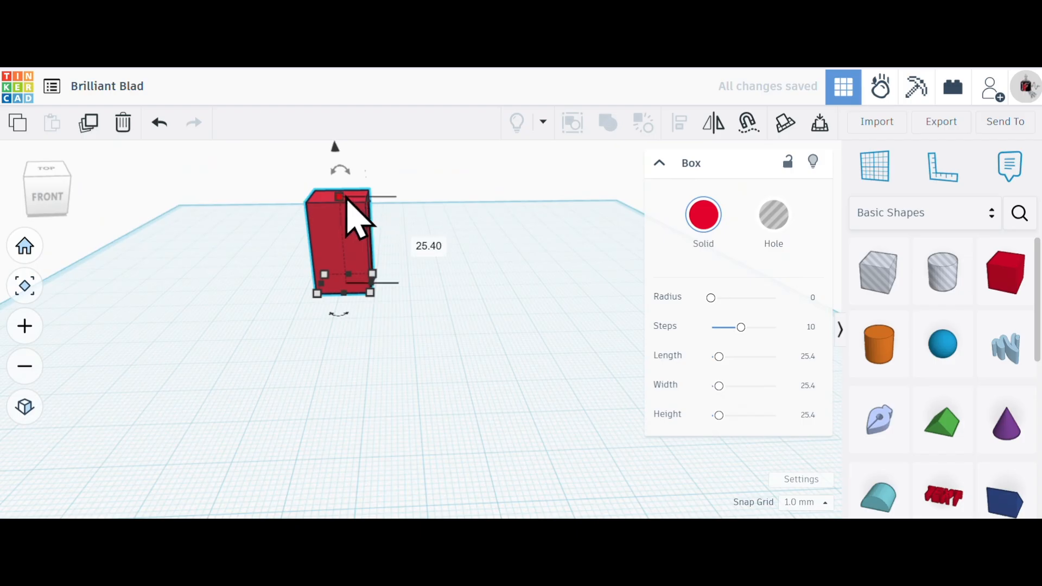
left_click(419, 243)
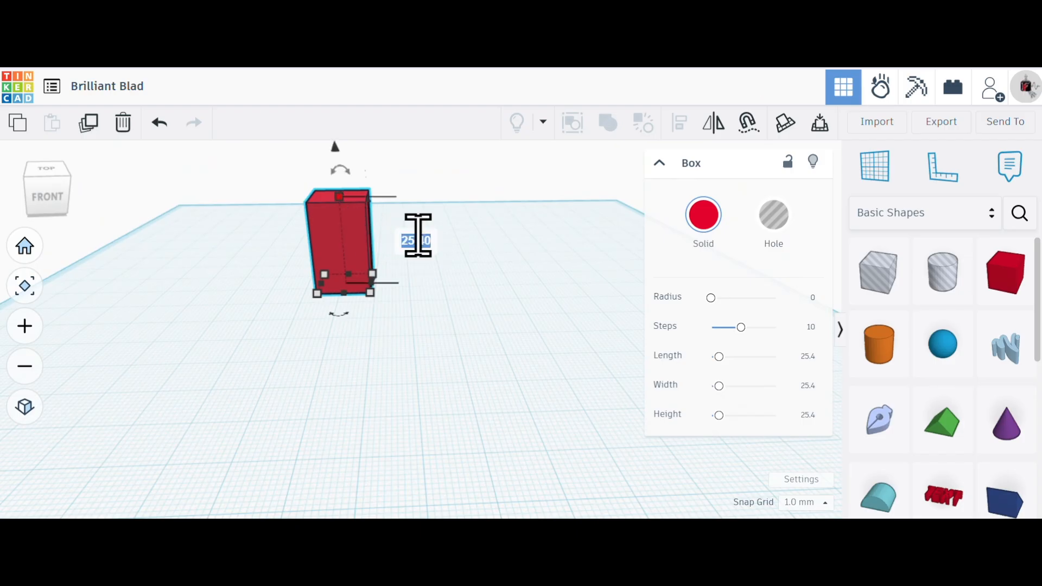
type("10")
key("Return")
left_click(407, 349)
mouse_move(407, 349)
right_mouse_down()
mouse_move(407, 362)
mouse_move(393, 359)
mouse_move(398, 388)
mouse_move(393, 337)
right_mouse_up()
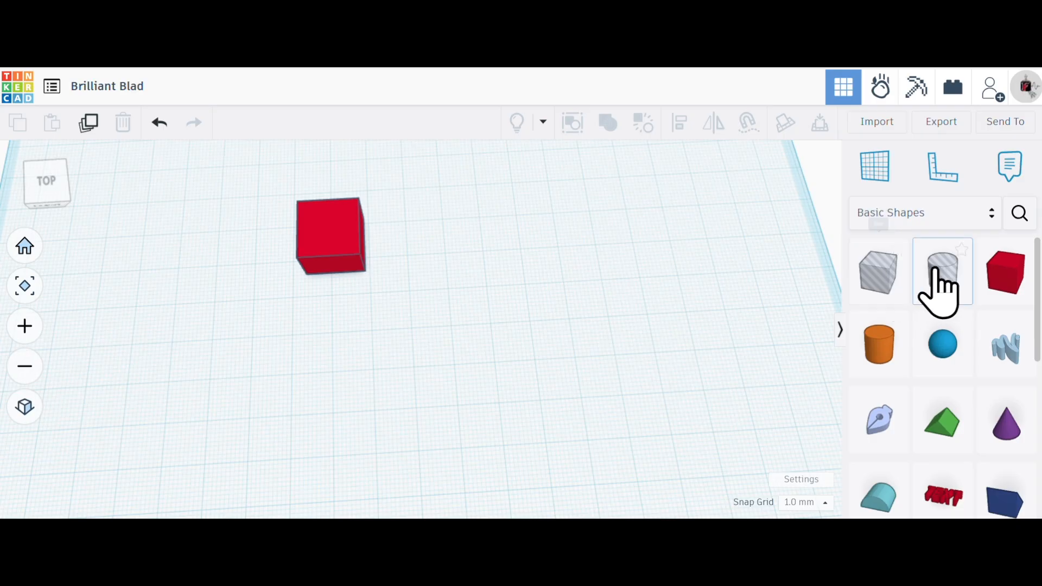
Step: Add a second box to the right of the small red box and turn it into a hole
left_click_drag(1004, 284, 537, 268)
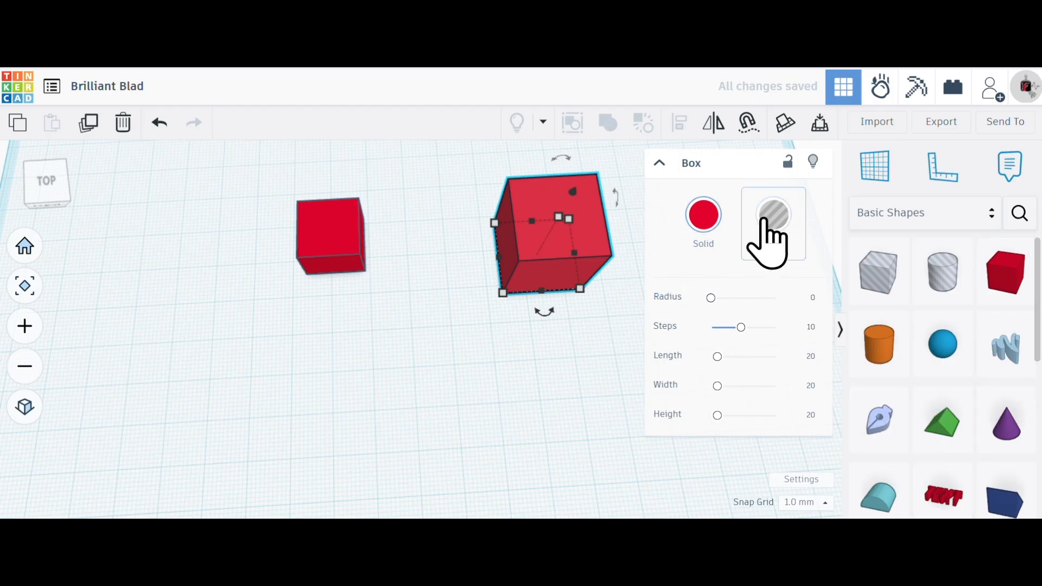
left_click(499, 411)
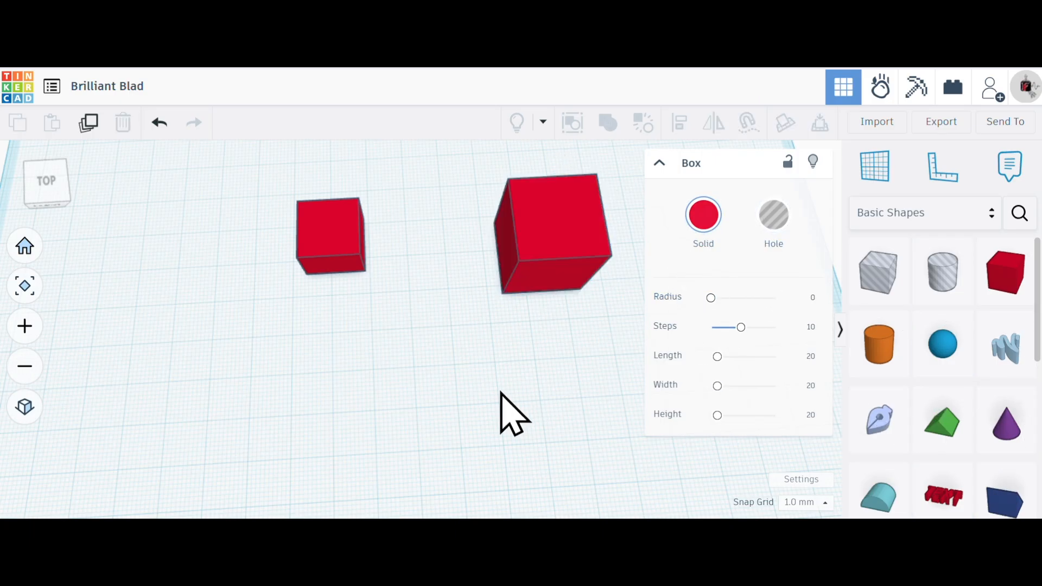
left_click(535, 267)
left_click(782, 217)
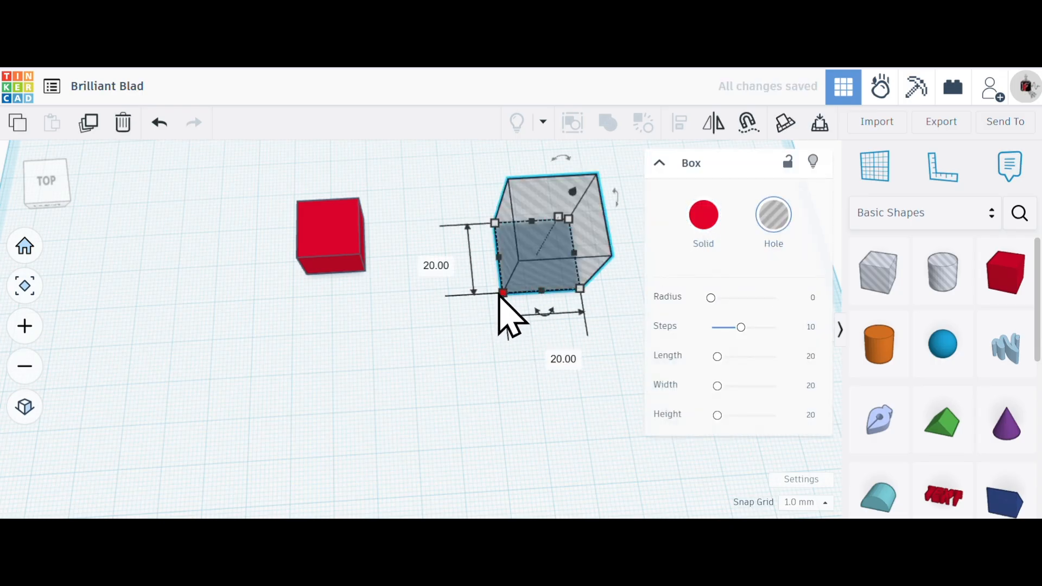
Step: Set the hole box's front-to-back dimension to 5 mm and move it close beside the red box
left_click(420, 261)
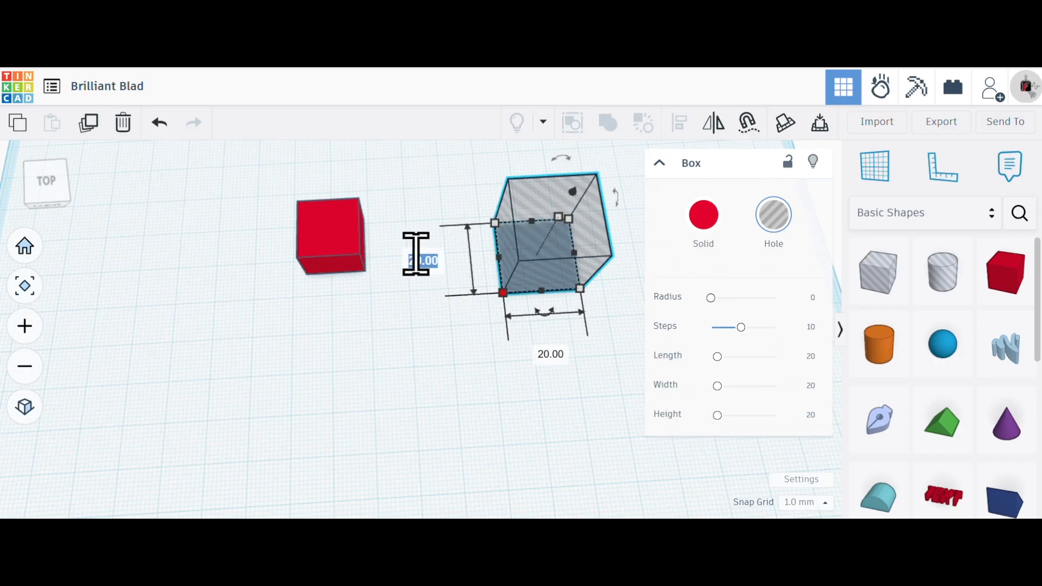
key("Return")
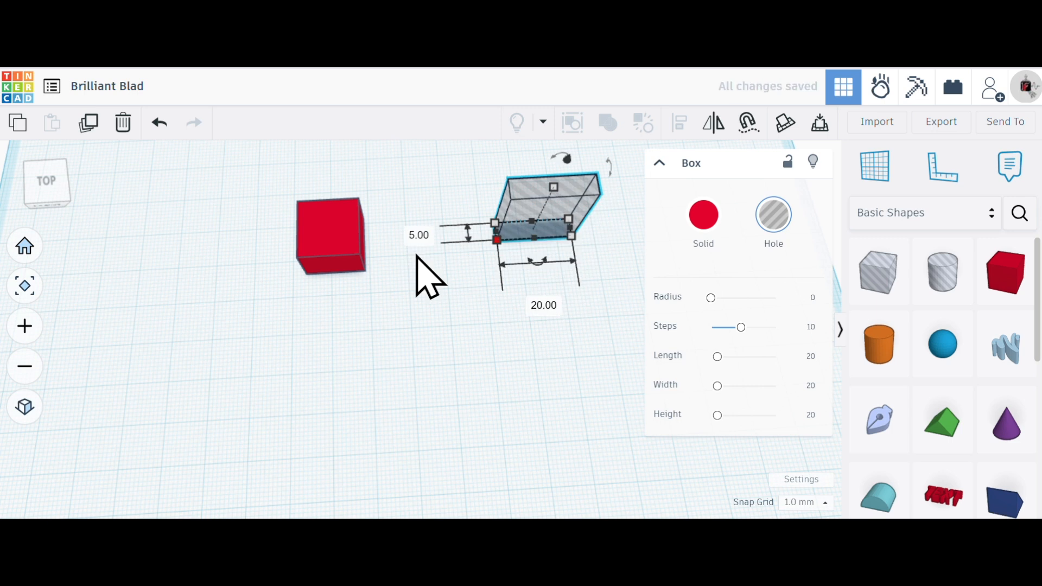
left_click(488, 323)
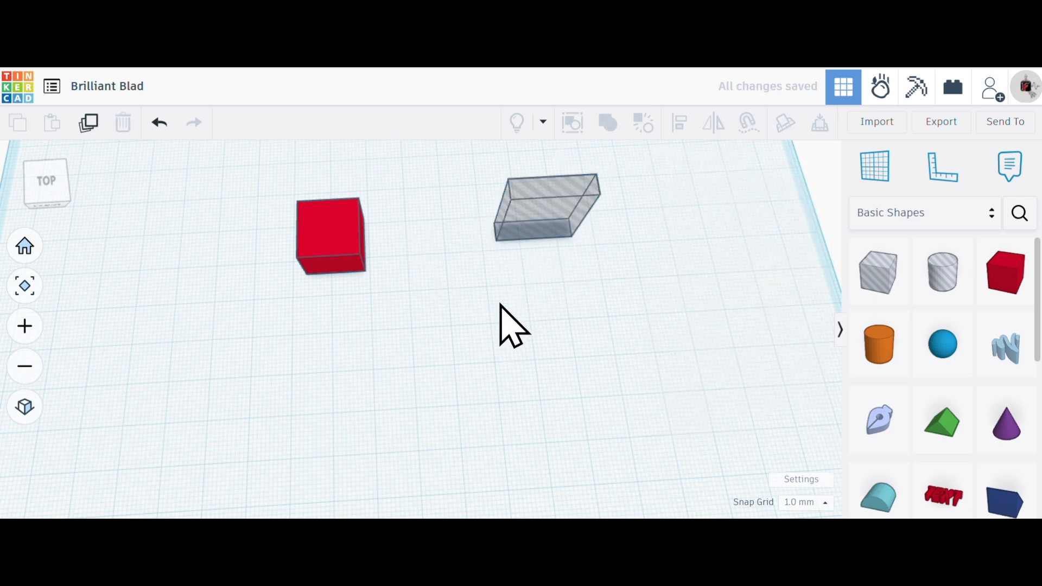
left_click_drag(532, 211, 426, 244)
Step: Align the hole box with the red box, centred front to back and with their left faces flush, and deselect them
left_click(488, 342)
left_click_drag(462, 382, 218, 178)
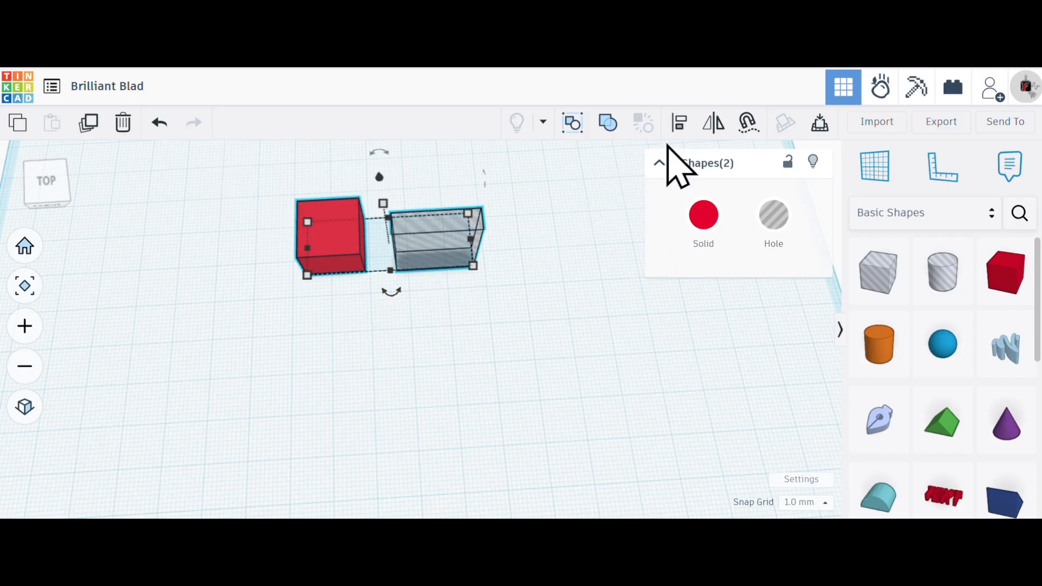
left_click(684, 128)
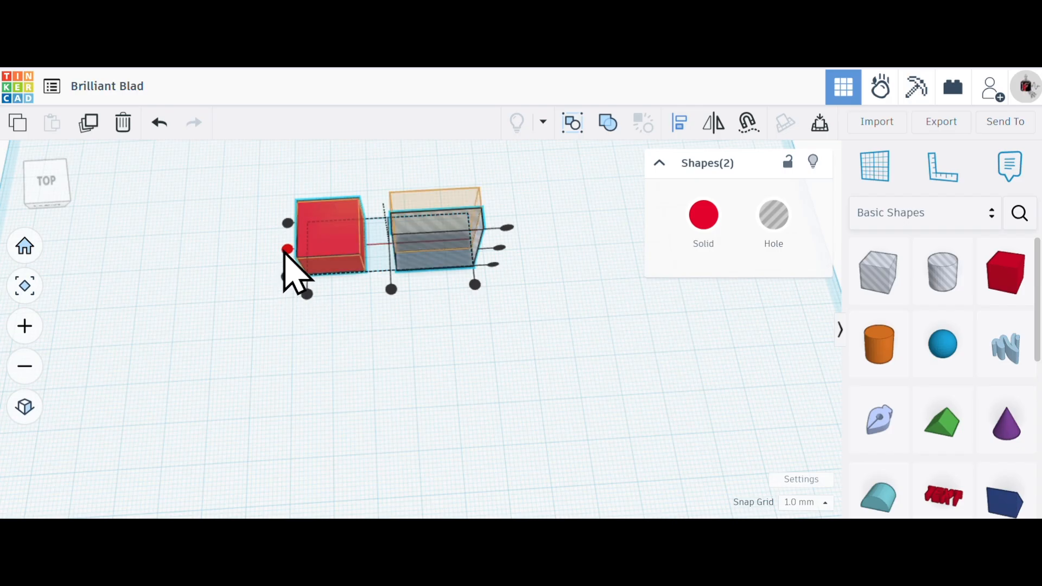
left_click(287, 249)
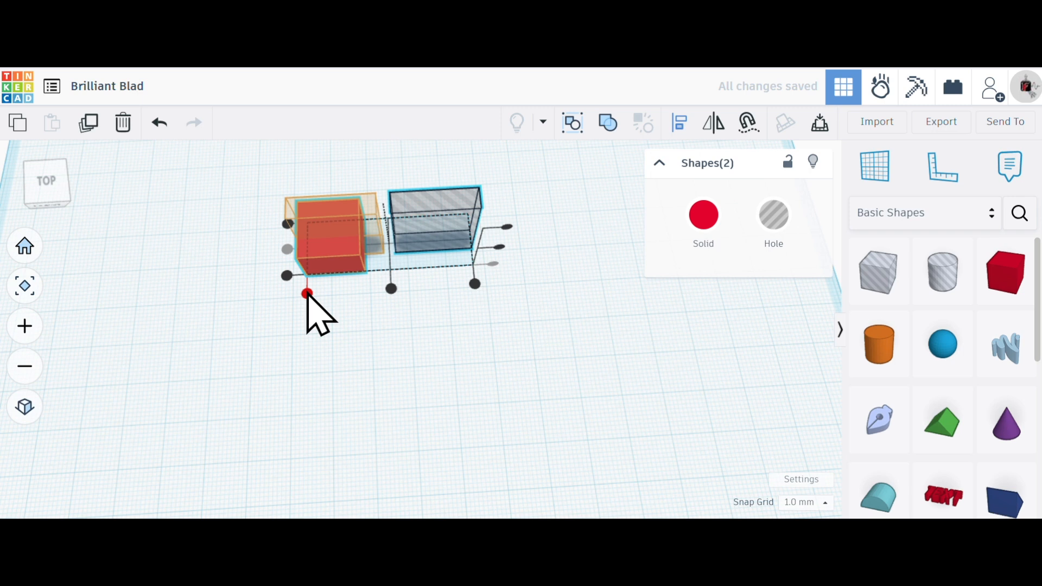
left_click(307, 294)
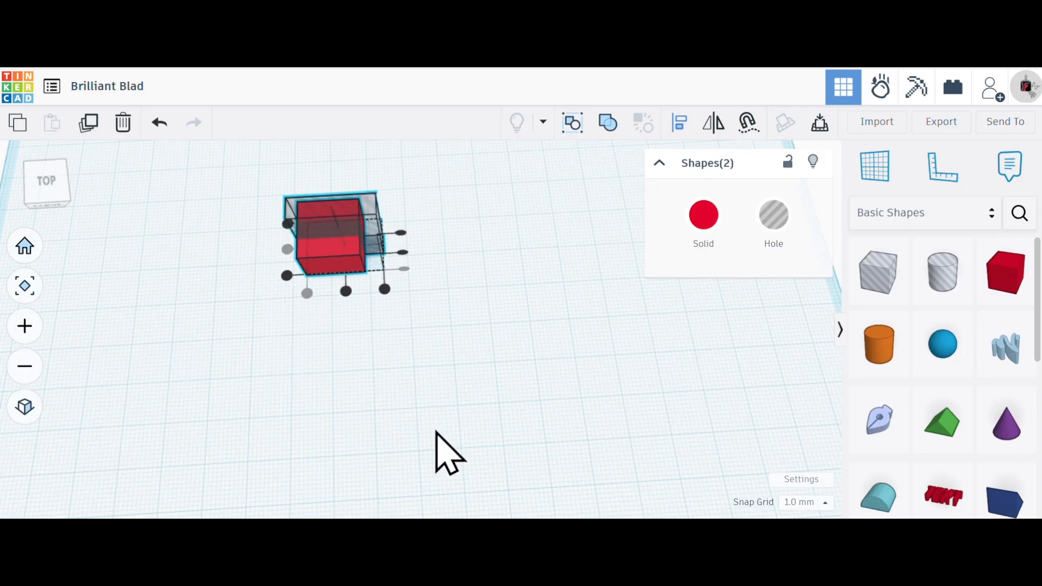
left_click(538, 265)
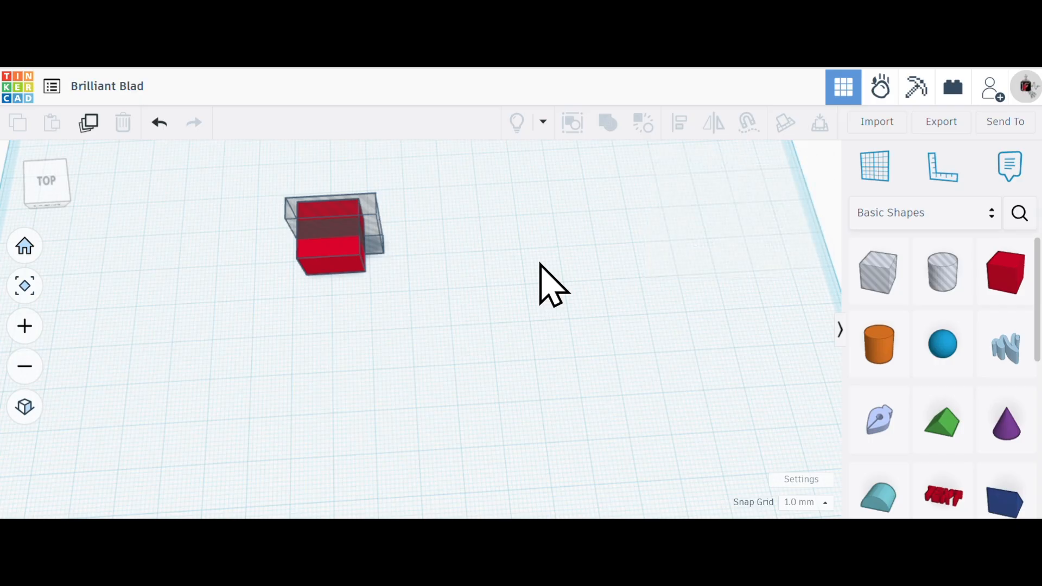
Step: Shift the hole box 2 mm to the right along the red box
left_click(375, 242)
scroll(239, 296, "up", 2)
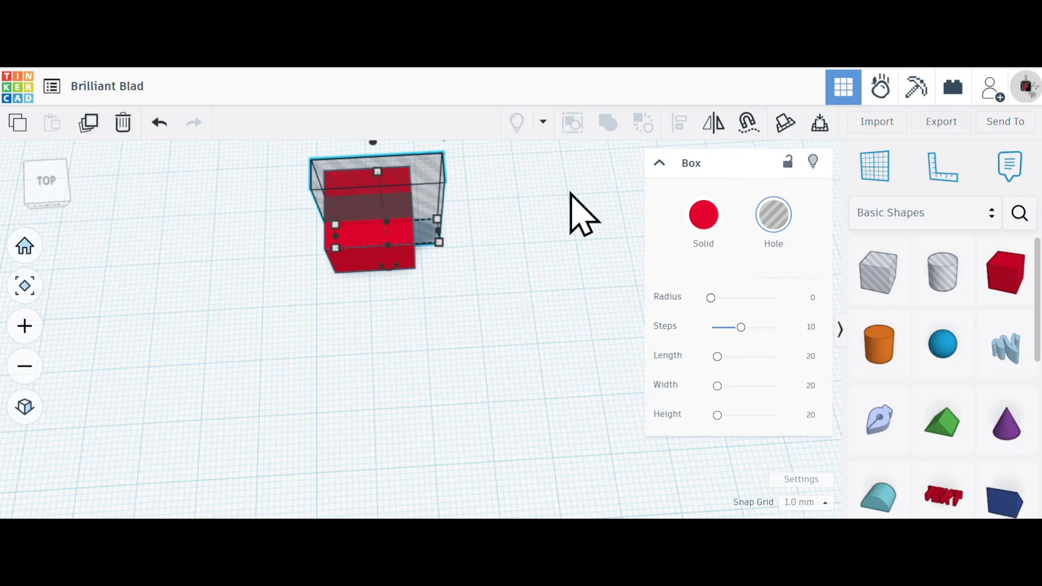
key("Right")
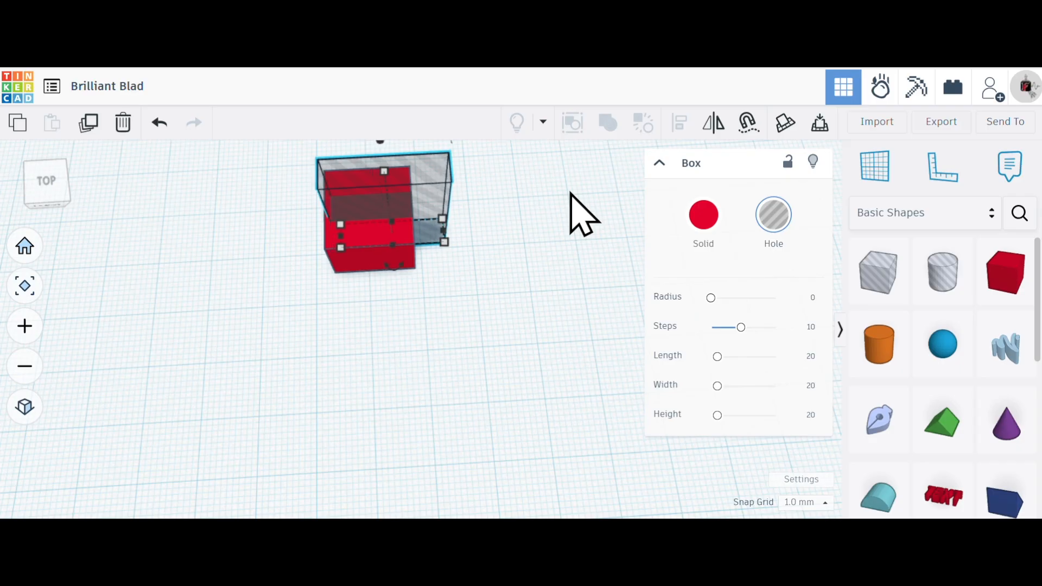
key("Right")
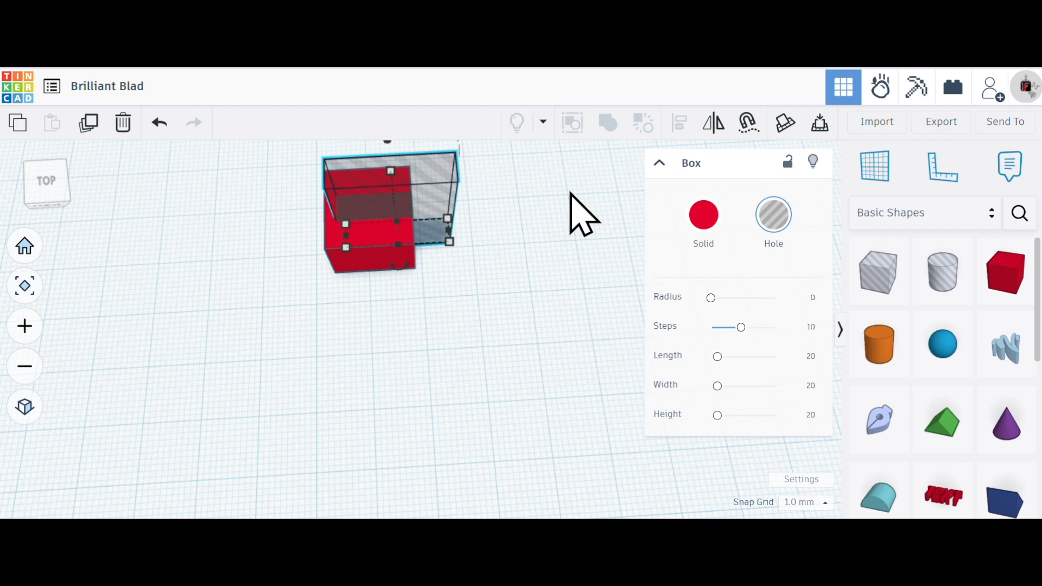
Step: Group the hole box with the red box as a union to cut an open-ended slot into it
right_click_drag(535, 326, 535, 256)
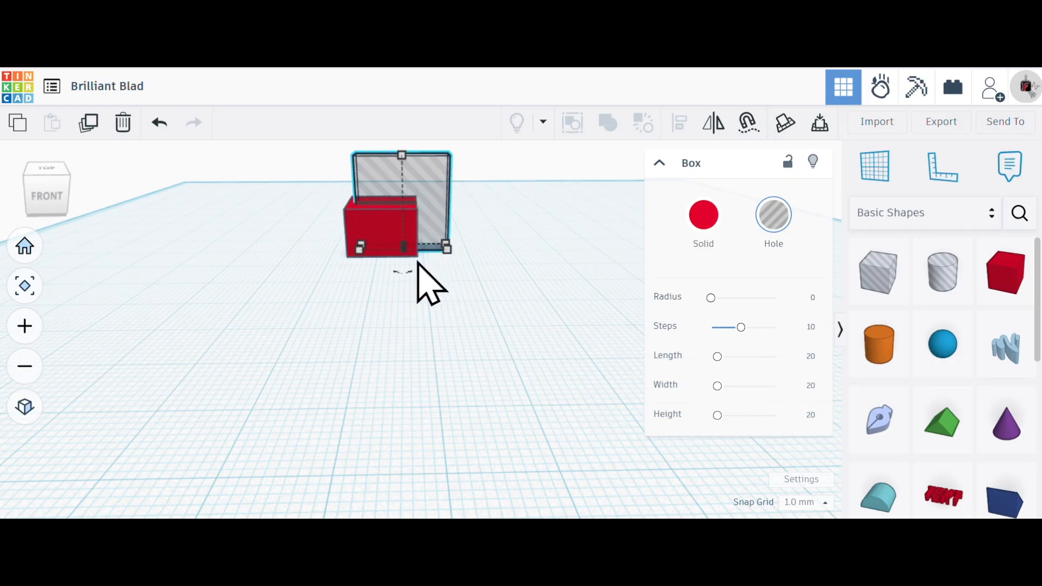
left_click(485, 317)
left_click_drag(497, 302, 272, 163)
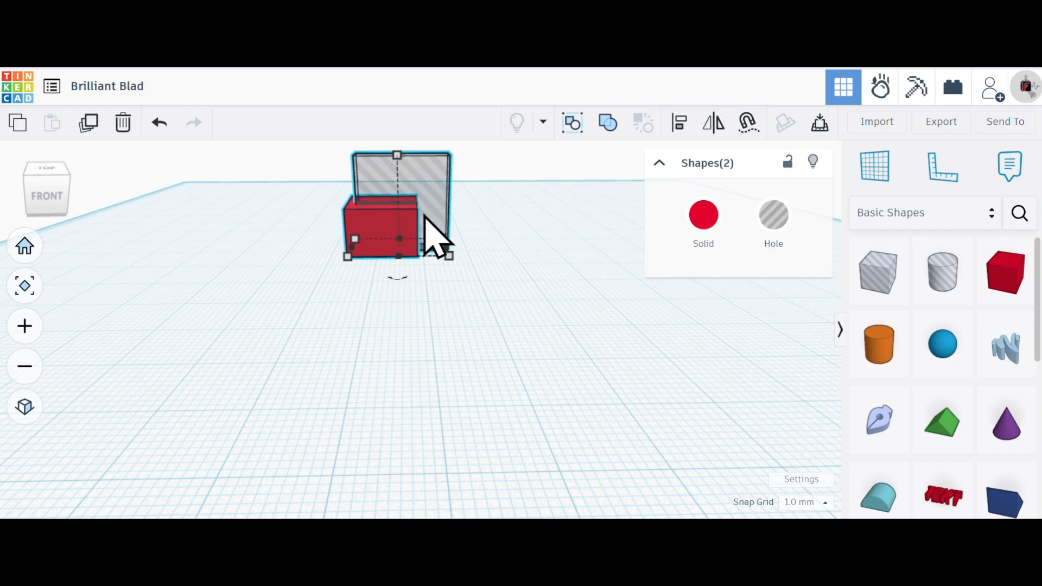
left_click(606, 124)
left_click(495, 251)
right_click_drag(495, 251, 421, 331)
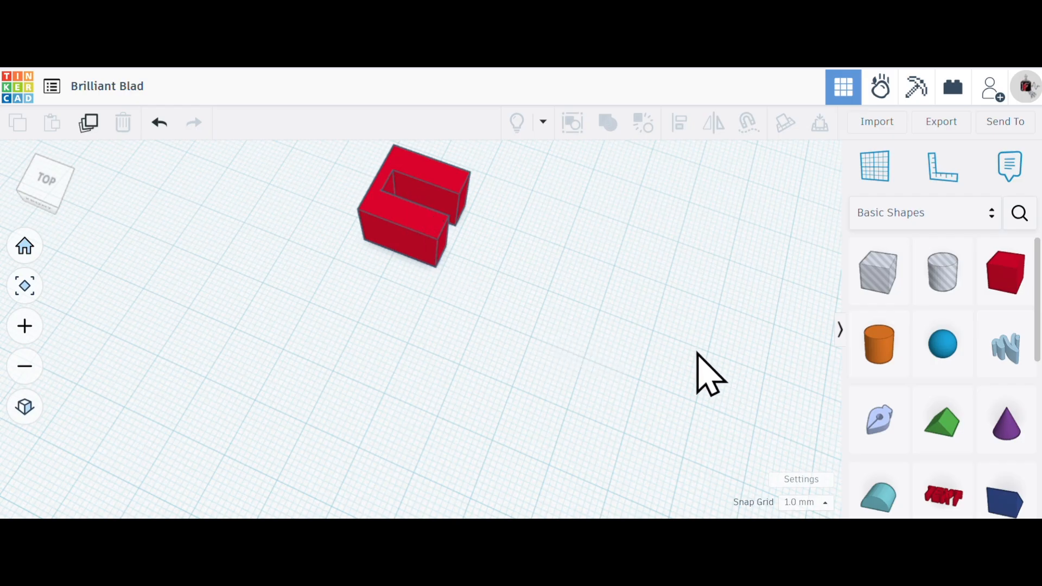
Step: Add a sphere to the right of the slotted red box and smooth it with 64 steps
left_click_drag(940, 342, 585, 313)
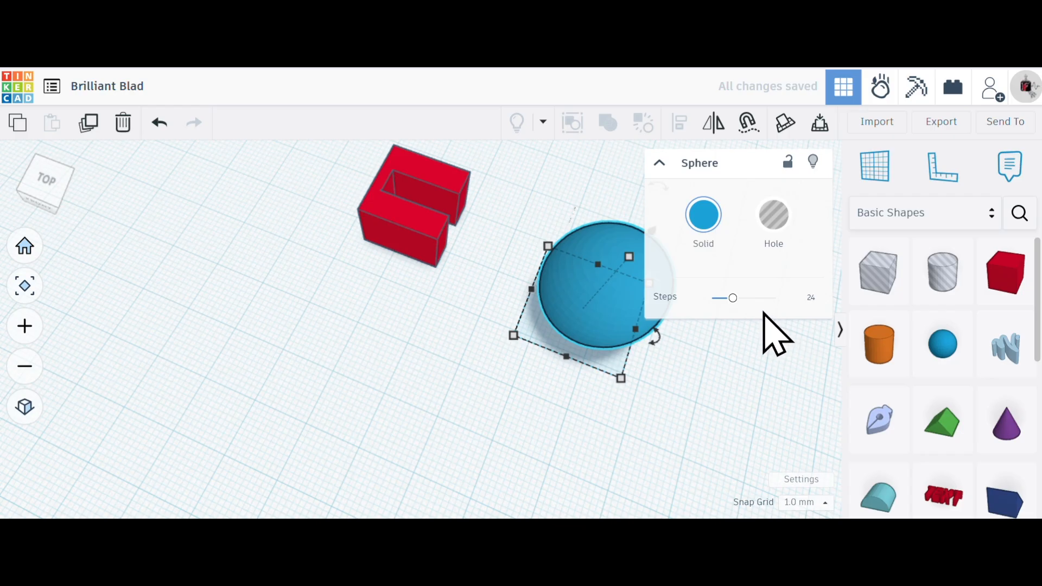
left_click_drag(735, 300, 792, 301)
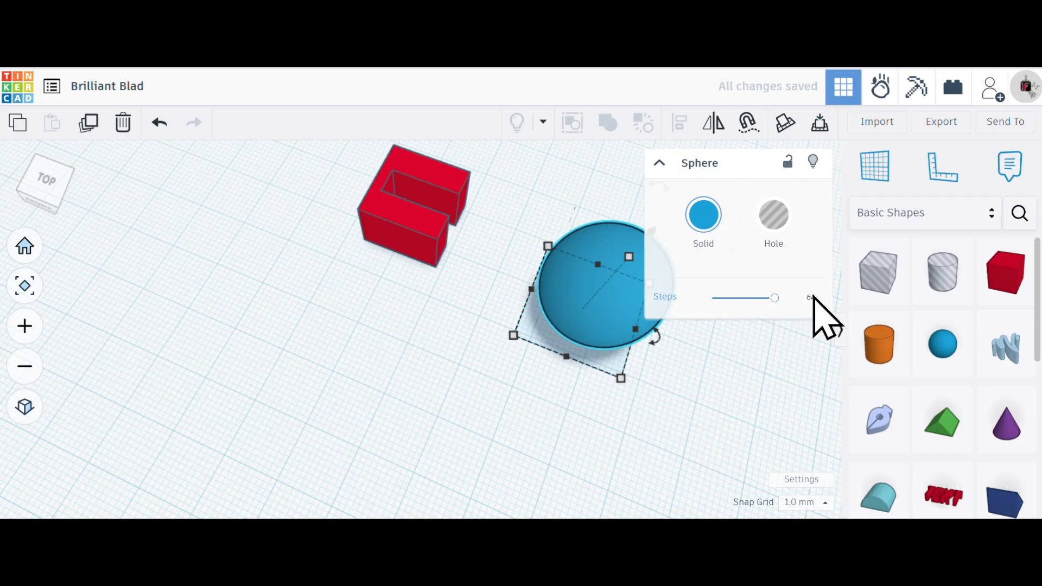
left_click_drag(775, 298, 771, 298)
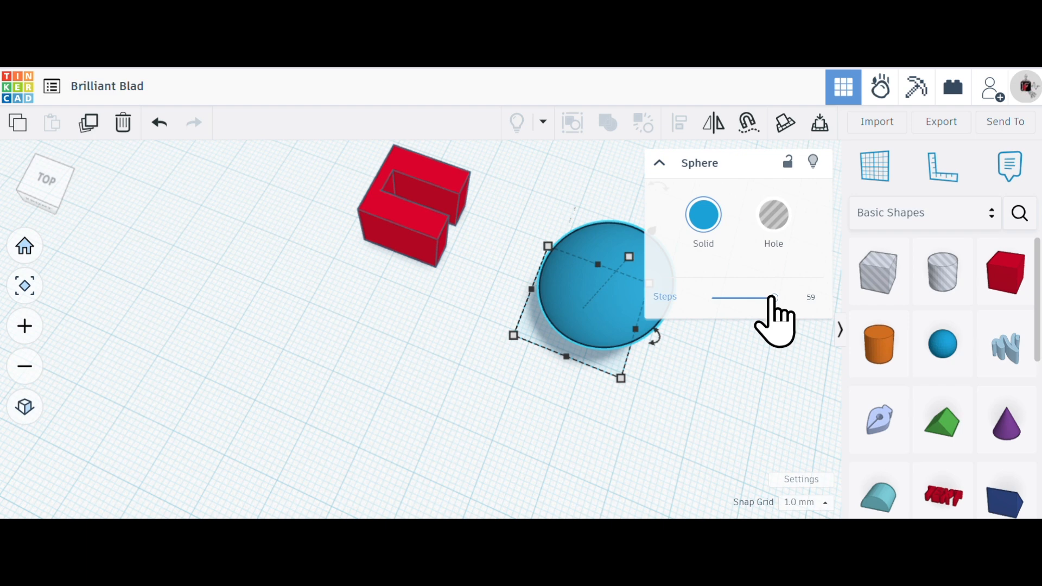
left_click_drag(770, 297, 711, 298)
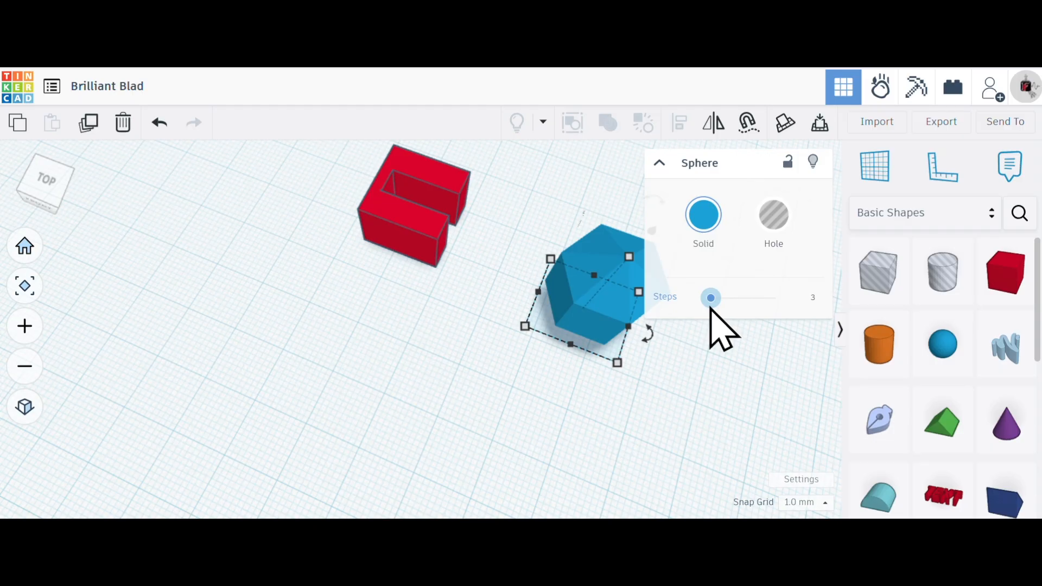
left_click_drag(710, 298, 797, 297)
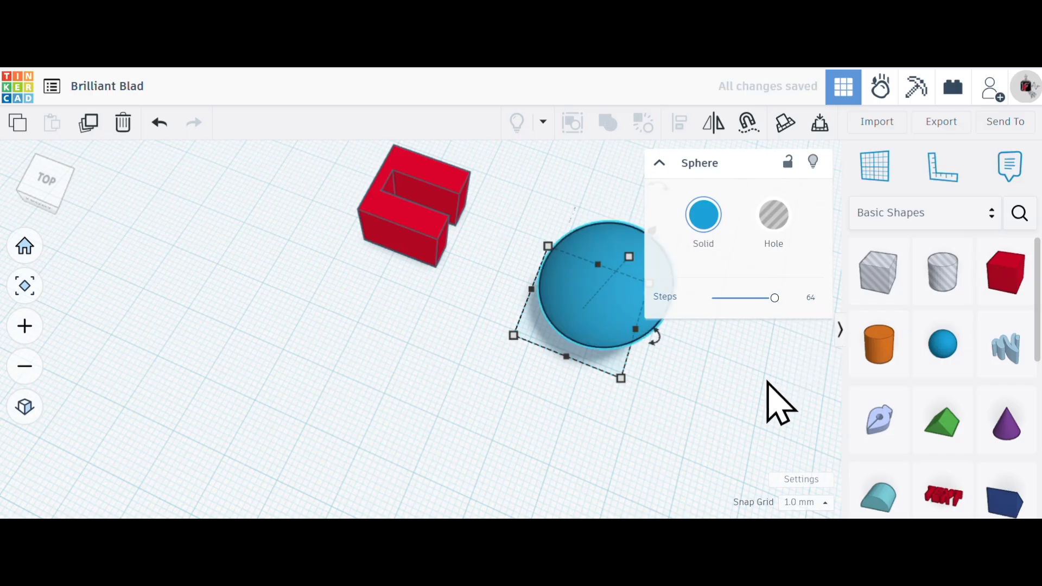
left_click(623, 429)
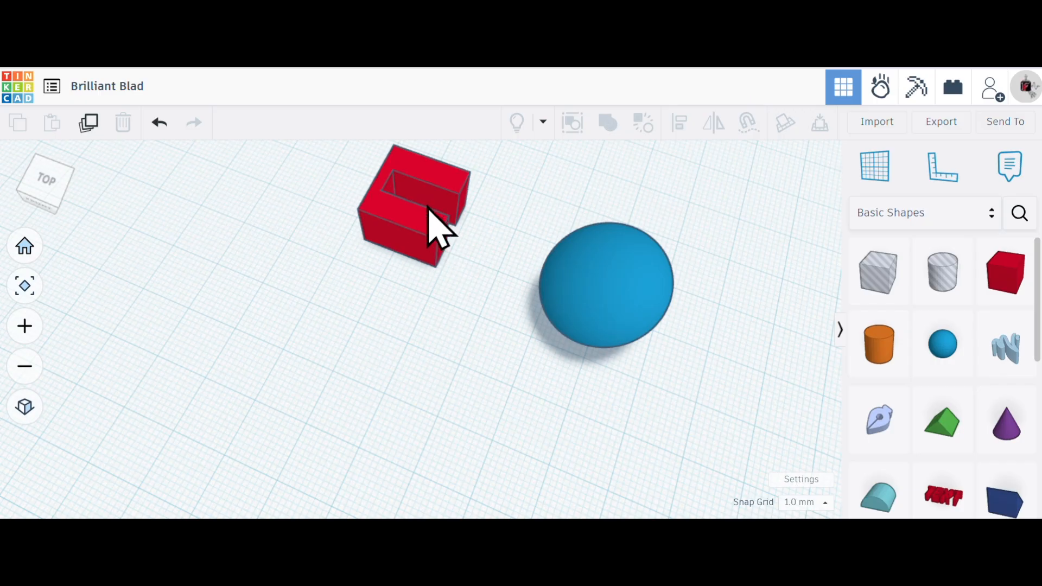
Step: Scale the blue sphere uniformly to a diameter of 9 mm and deselect it
left_click(565, 297)
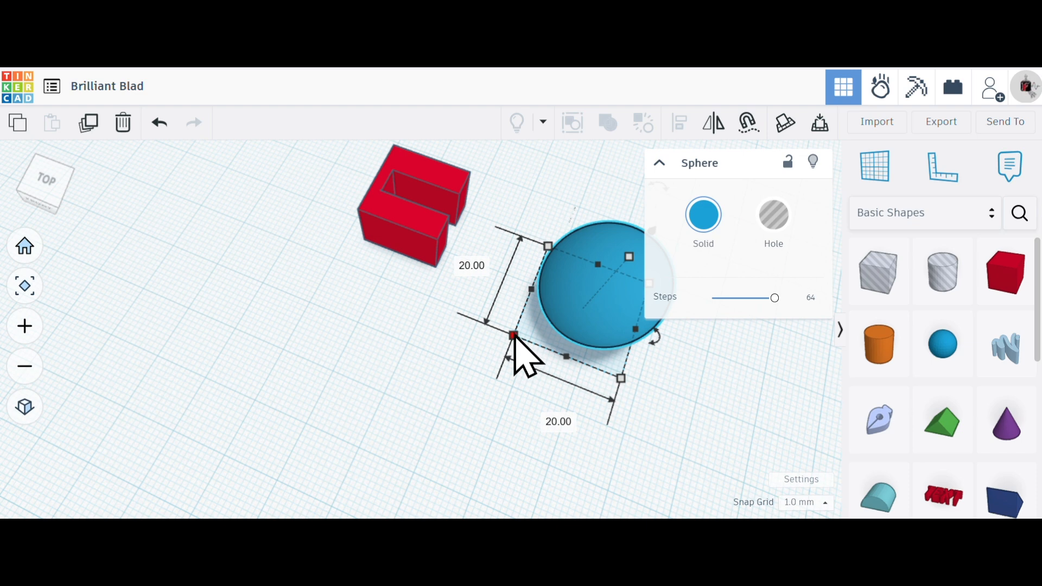
mouse_move(515, 339)
left_mouse_down()
mouse_move(491, 349)
mouse_move(525, 349)
left_mouse_up()
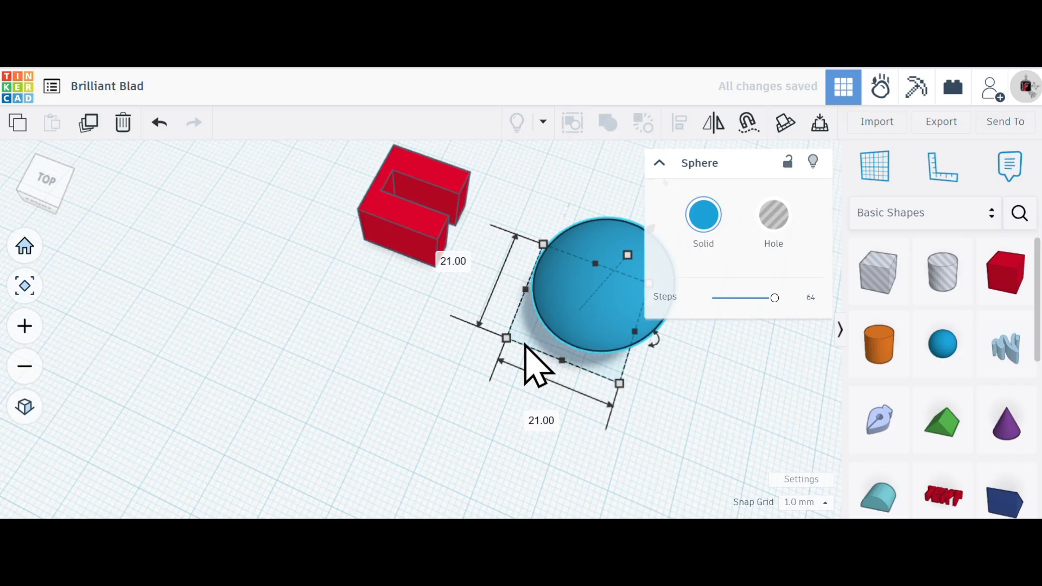
left_click(542, 422)
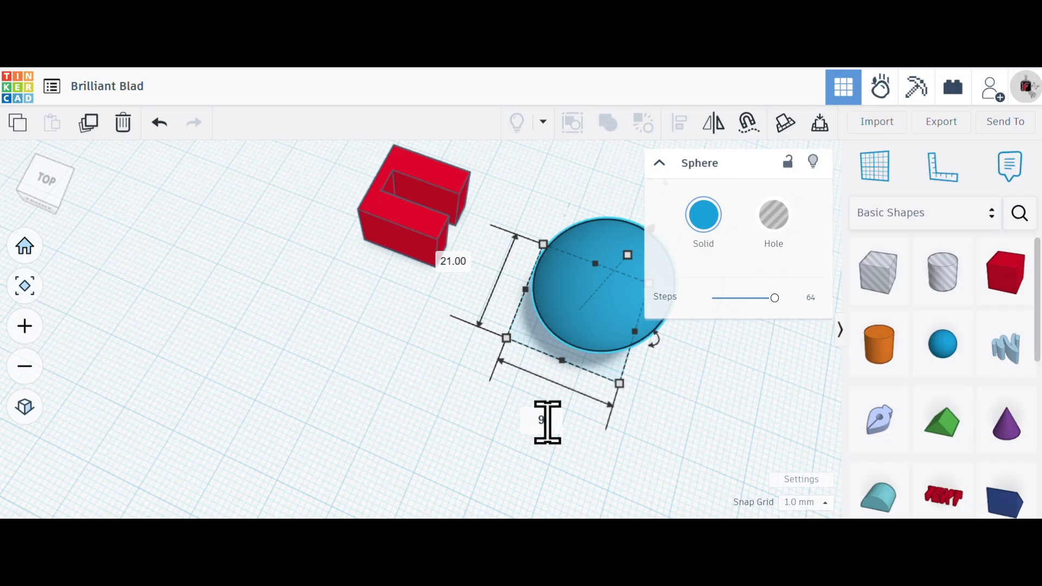
type("9")
key("Return")
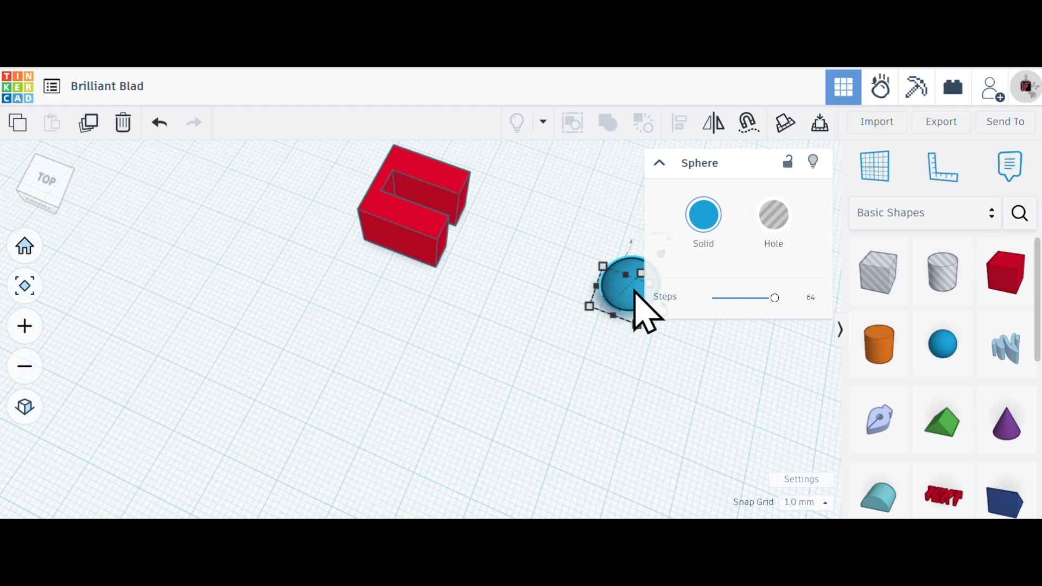
left_click(608, 388)
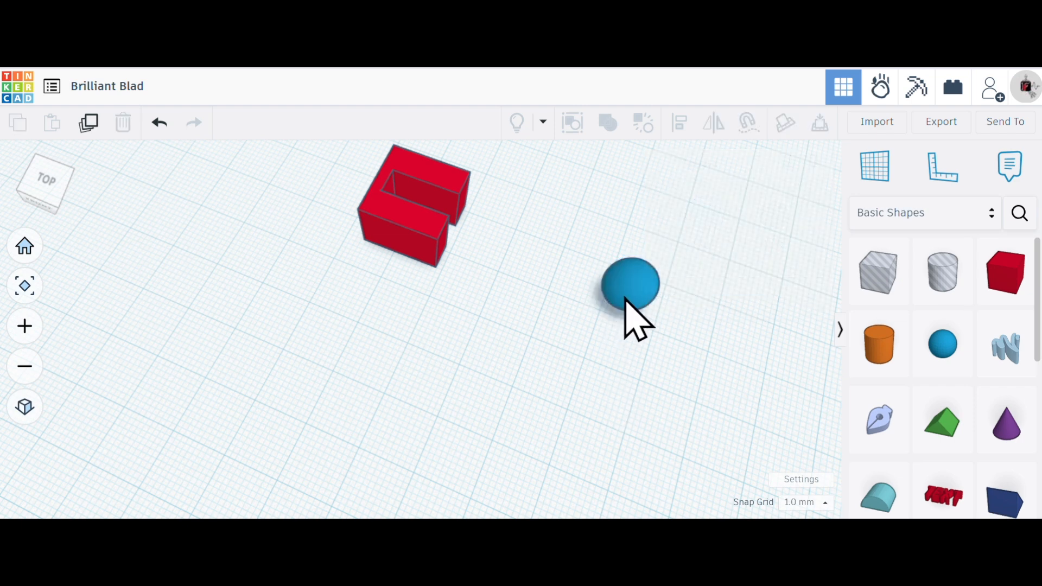
Step: Turn the small blue sphere into a hole and deselect it
left_click(625, 299)
left_click(784, 223)
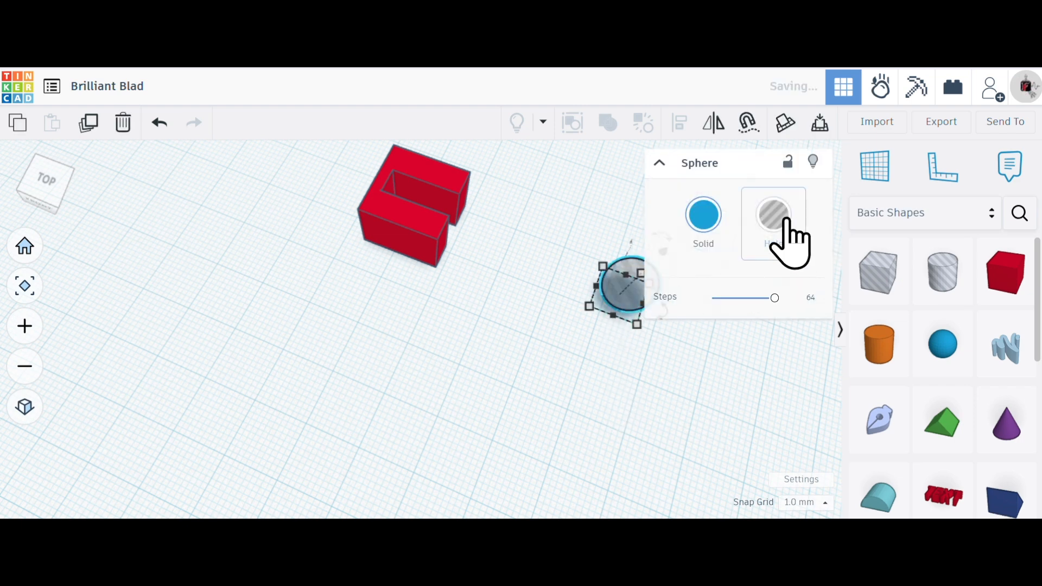
left_click(695, 420)
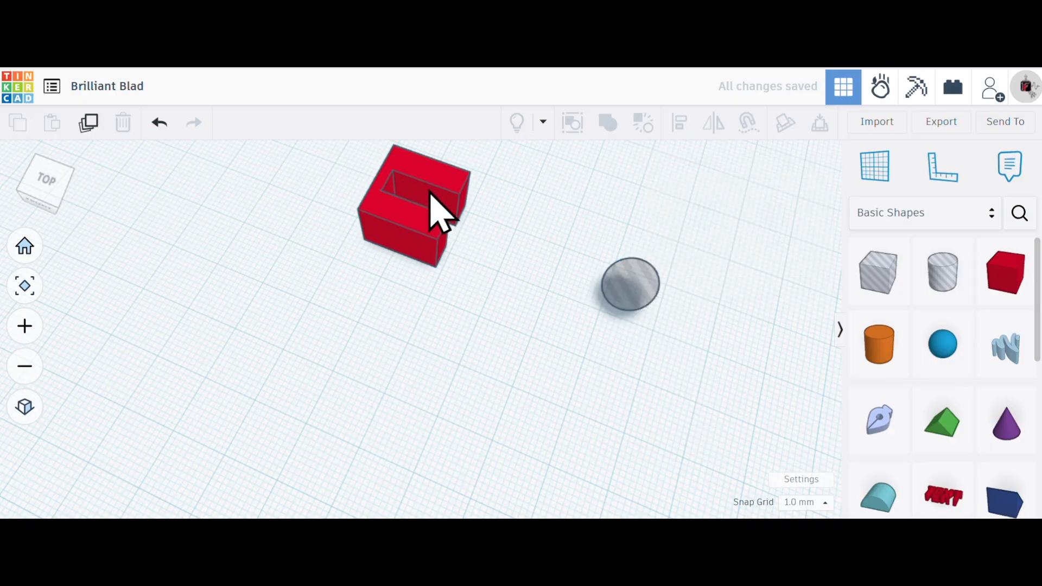
Step: Align the hole sphere with the slotted red box, centred front to back and centred in height
scroll(535, 384, "down", 2)
left_click_drag(674, 390, 399, 193)
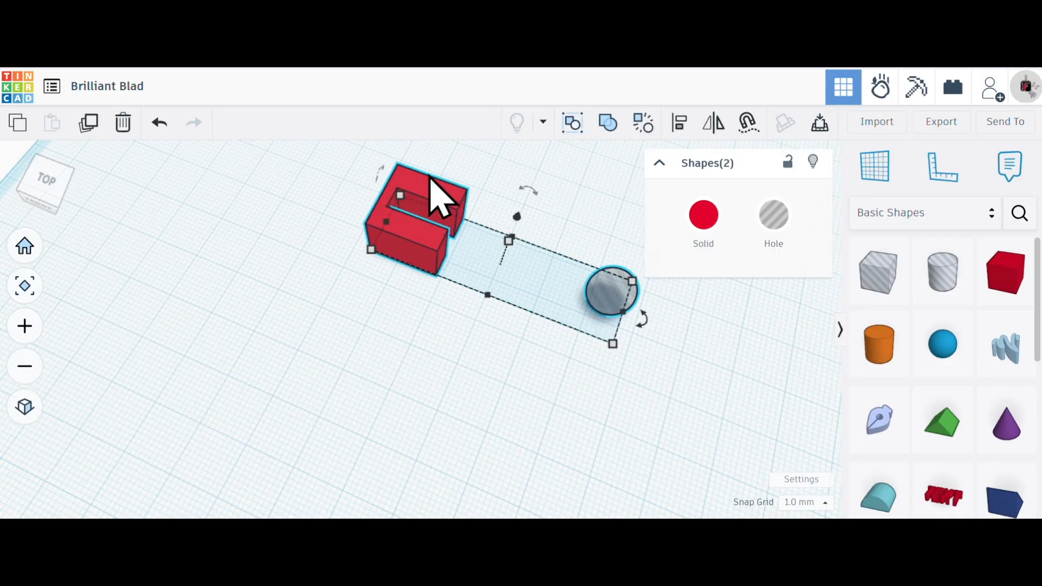
left_click(680, 122)
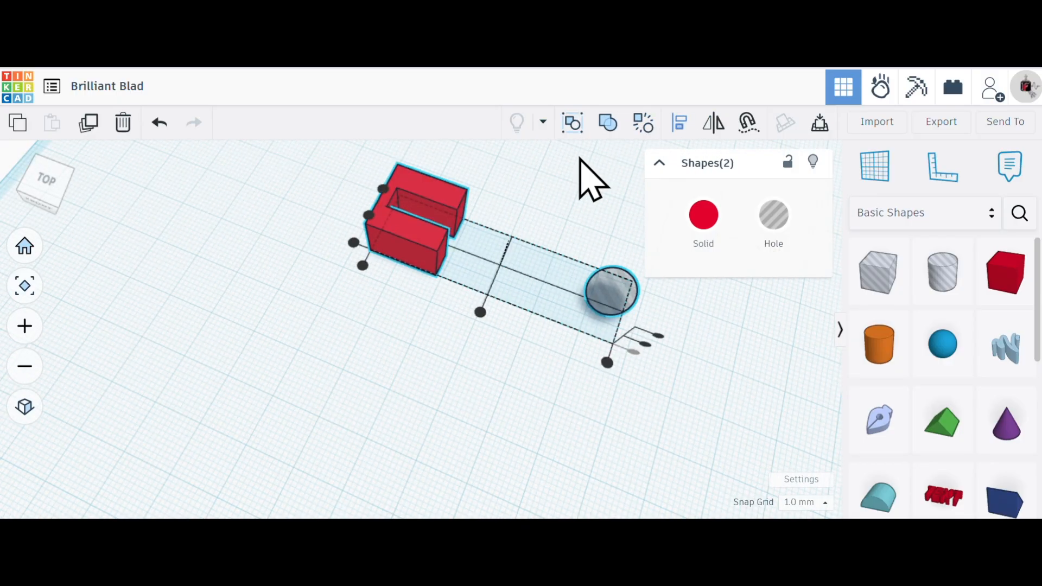
left_click(369, 216)
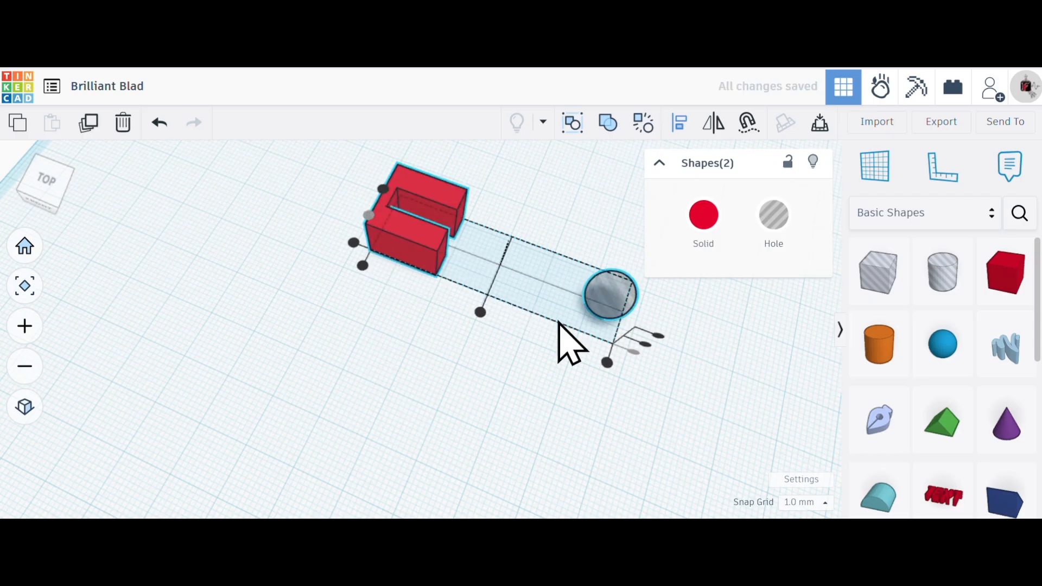
right_click_drag(642, 436, 678, 356)
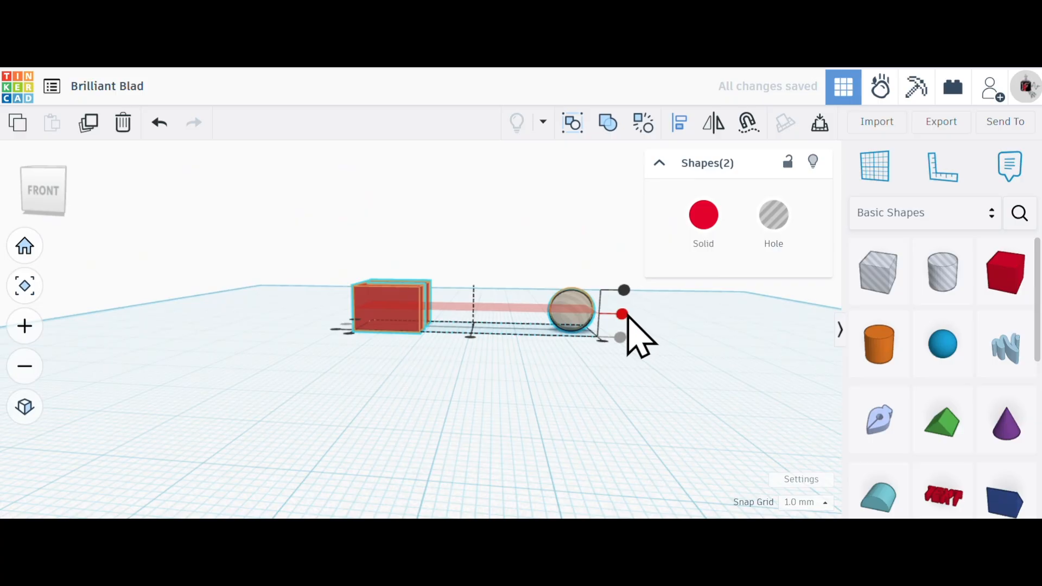
left_click(623, 314)
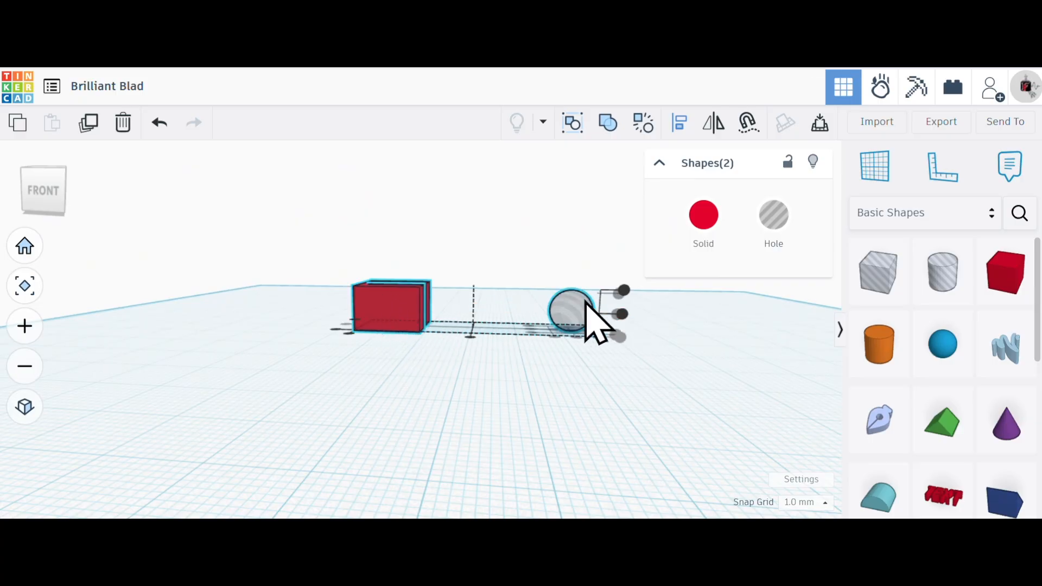
left_click(623, 315)
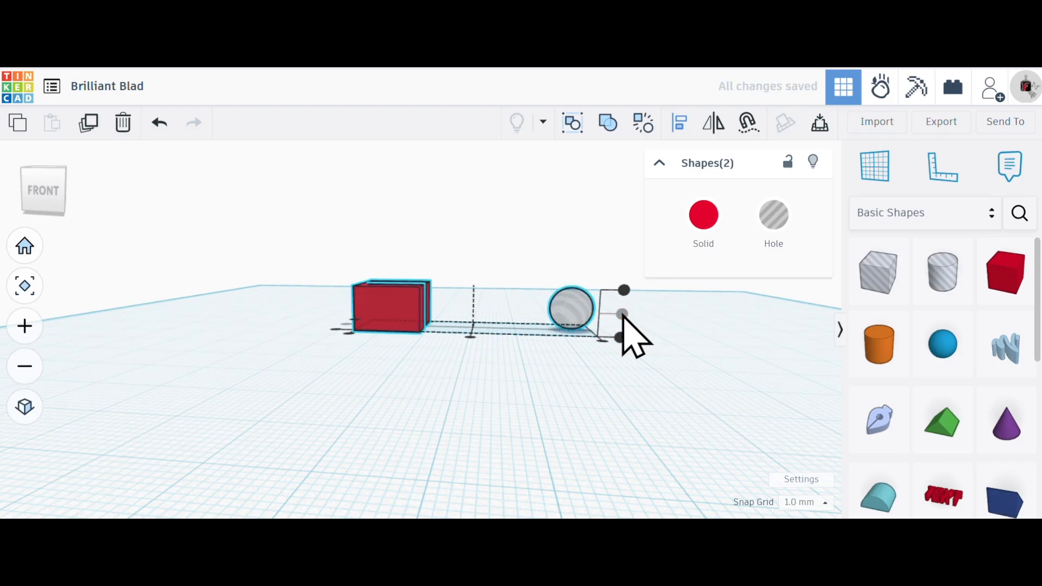
Step: Align the hole sphere flush with the left side of the slotted red box and clear the selection
right_click_drag(514, 384, 362, 281)
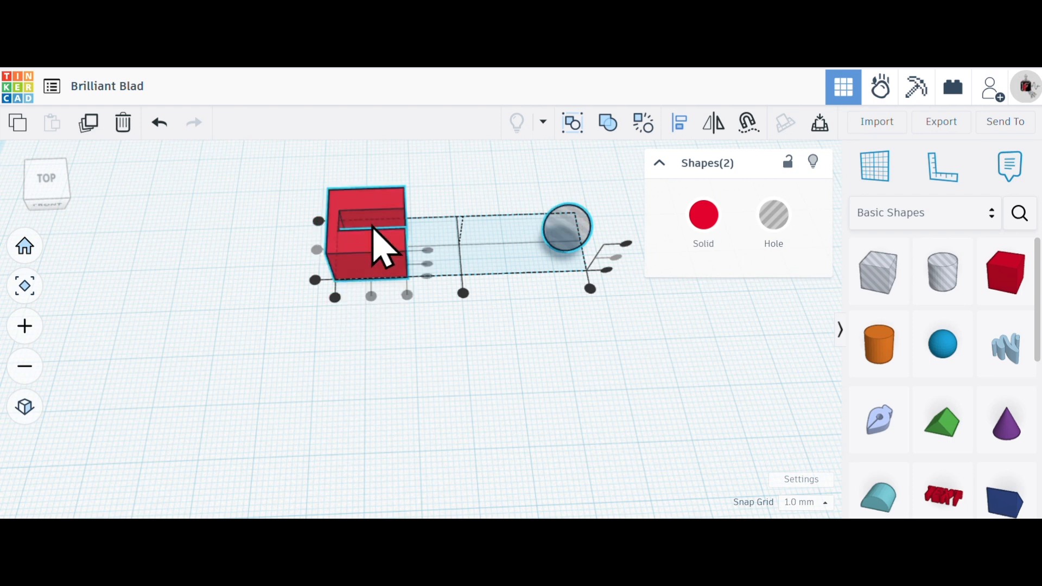
left_click(334, 298)
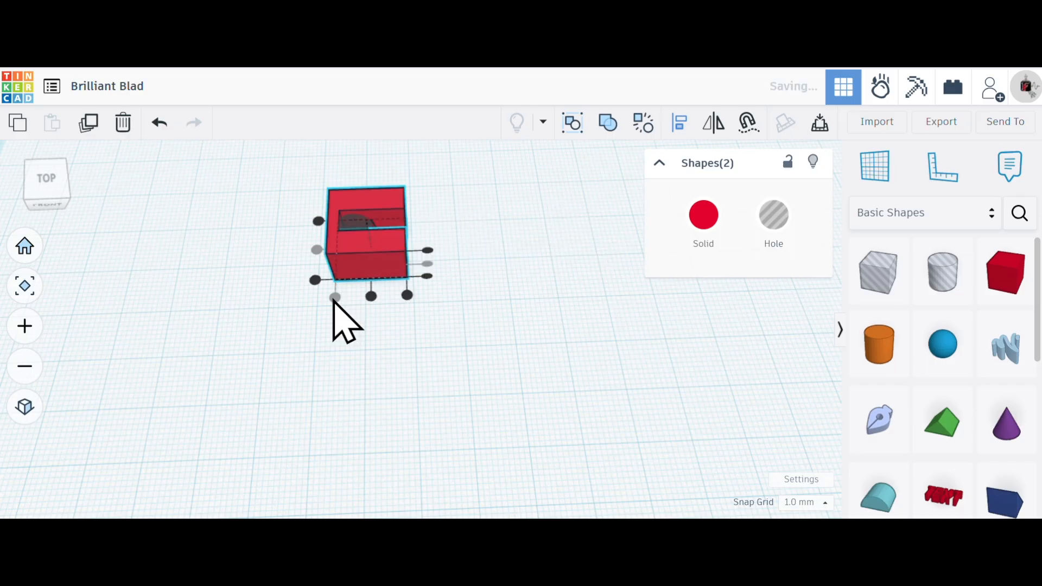
left_click(372, 338)
right_click_drag(438, 296, 435, 340)
scroll(254, 225, "up", 5)
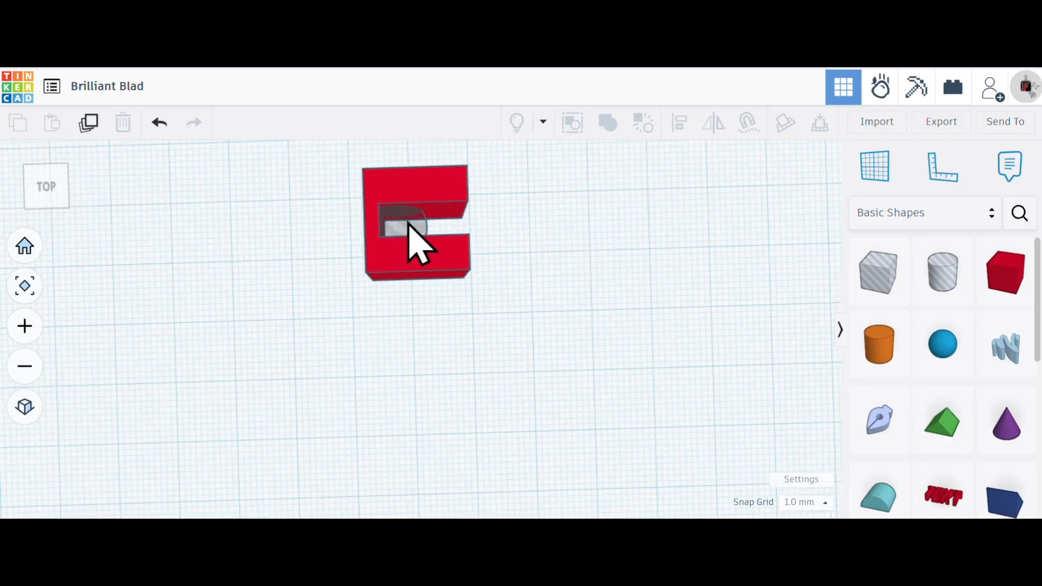
left_click(409, 223)
left_click(426, 321)
left_click(435, 258)
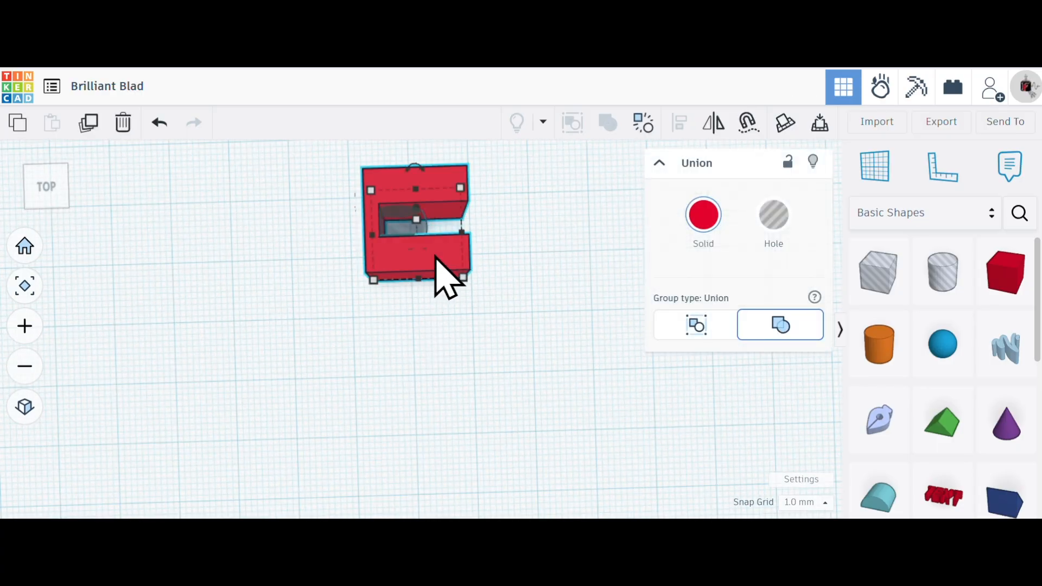
left_click(413, 322)
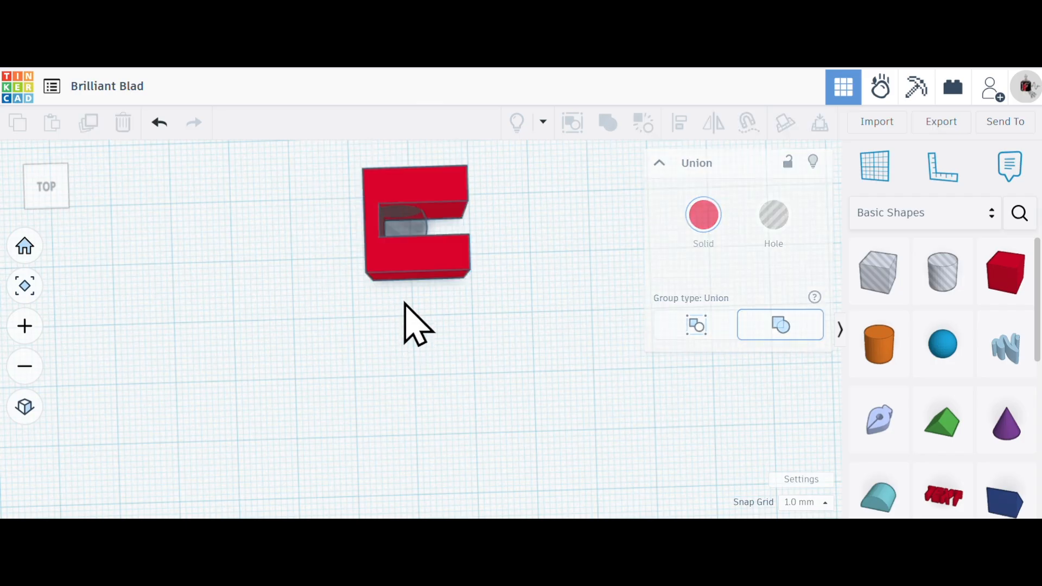
Step: Shift the hole sphere about 4 mm along the slot toward the open end of the red box
left_click(422, 245)
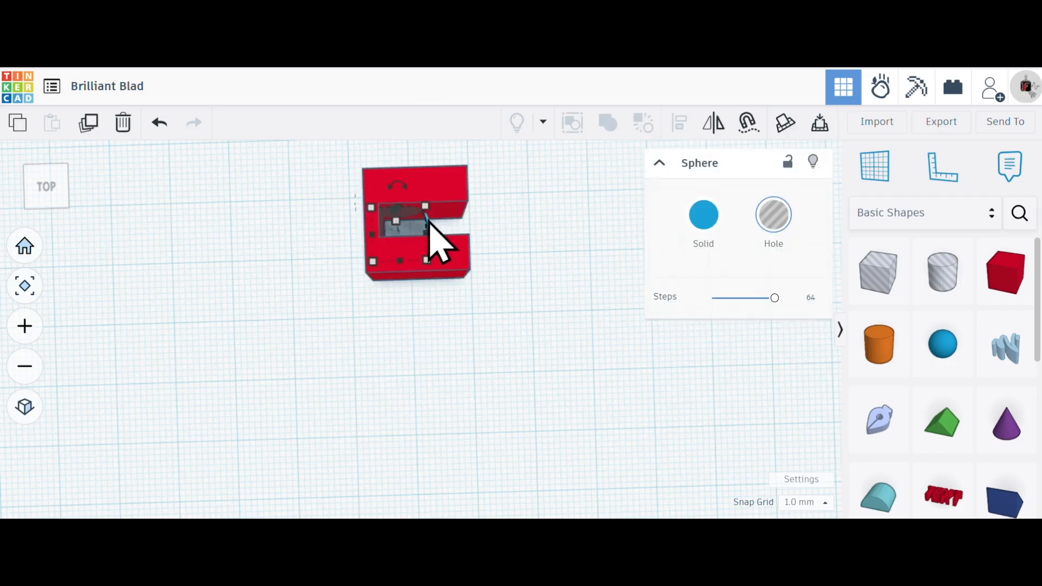
mouse_move(388, 236)
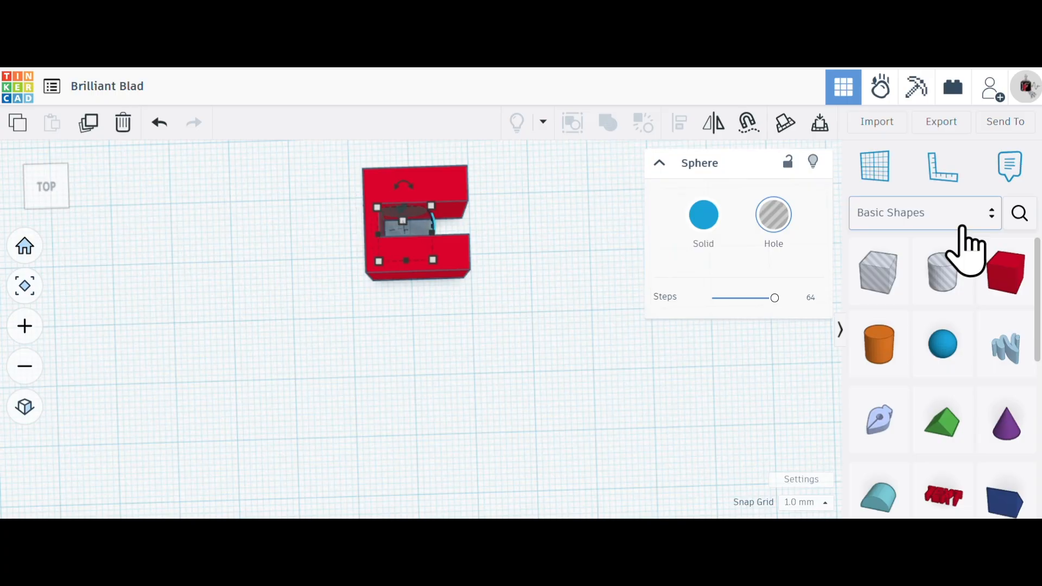
key("Right")
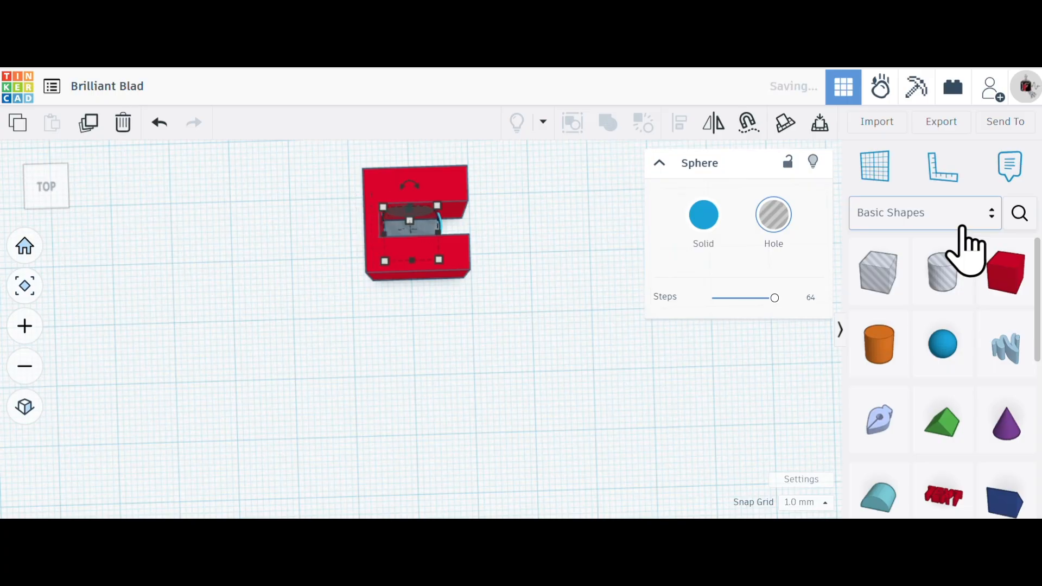
key("Right")
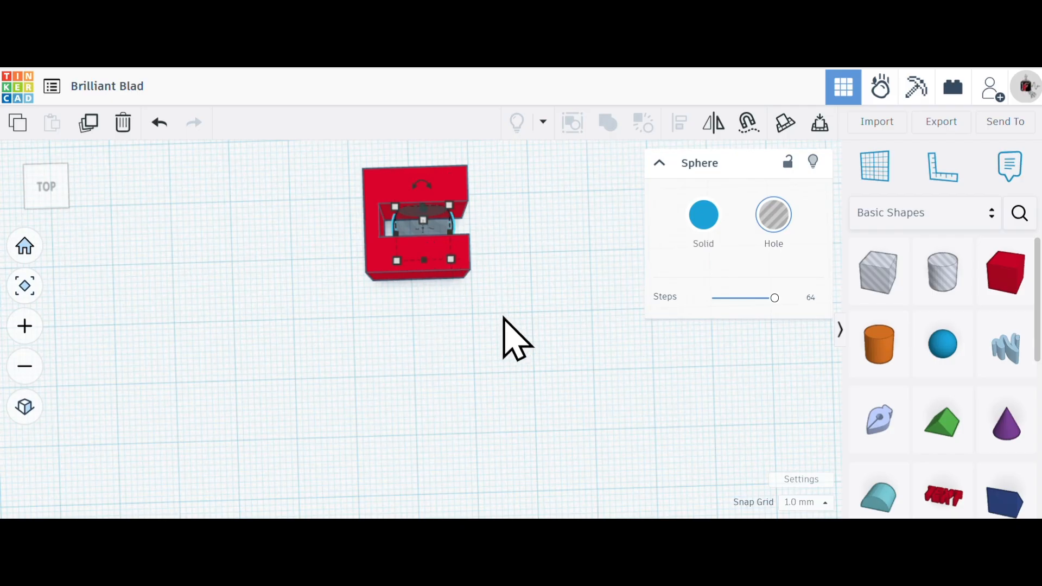
Step: Group the hole sphere with the slotted red box to cut the spherical socket into the slot walls
left_click_drag(500, 314, 323, 198)
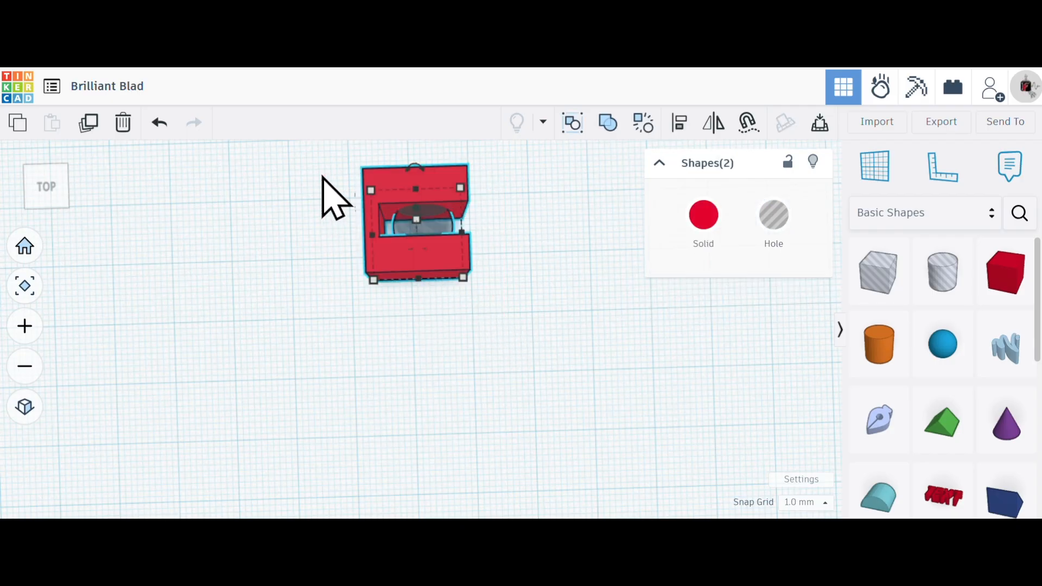
left_click(608, 124)
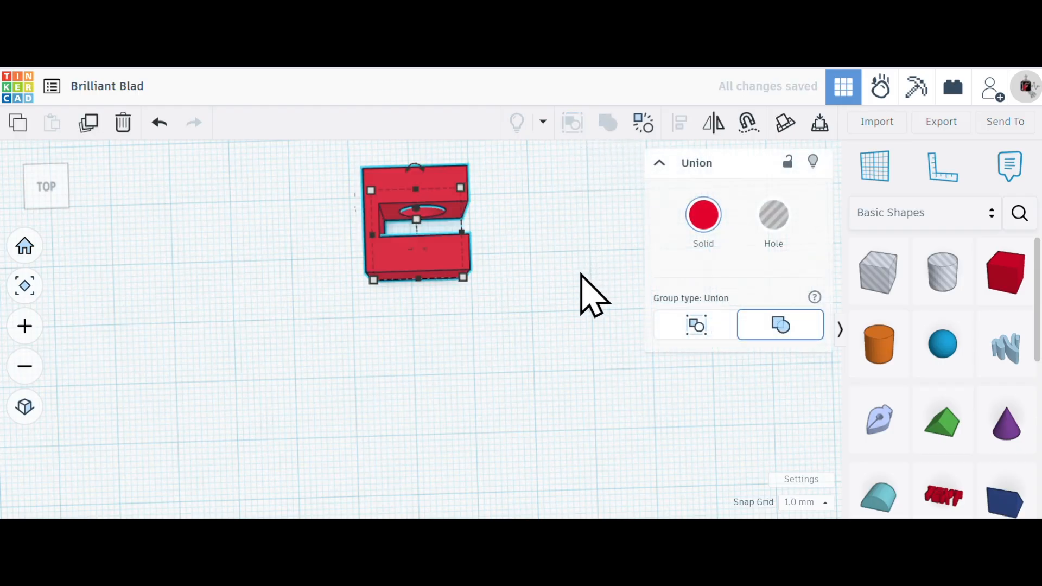
right_click_drag(539, 301, 543, 345)
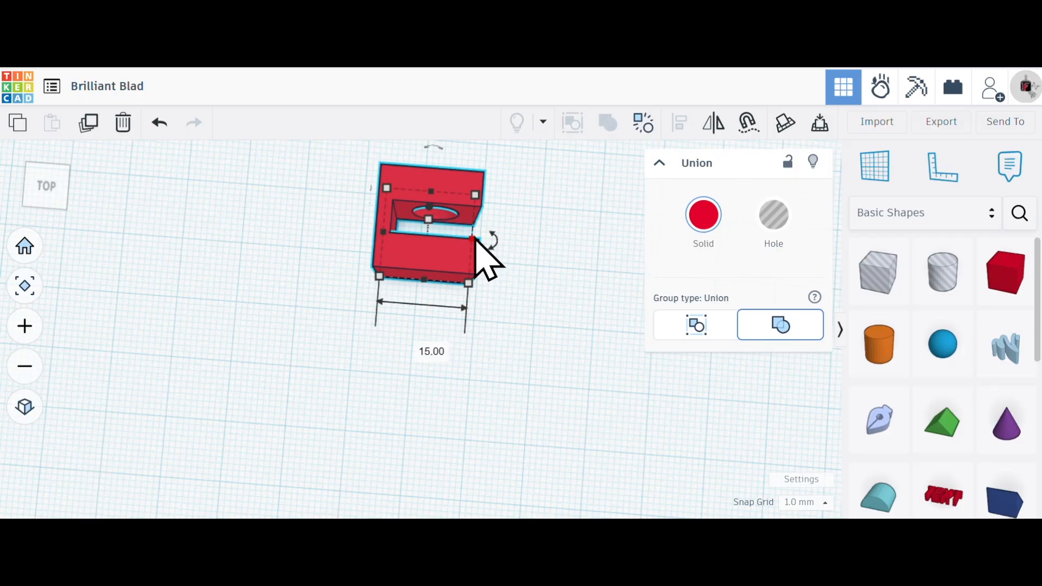
Step: Ungroup the socketed part into box and hole sphere, group them again, and clear the selection
left_click(640, 126)
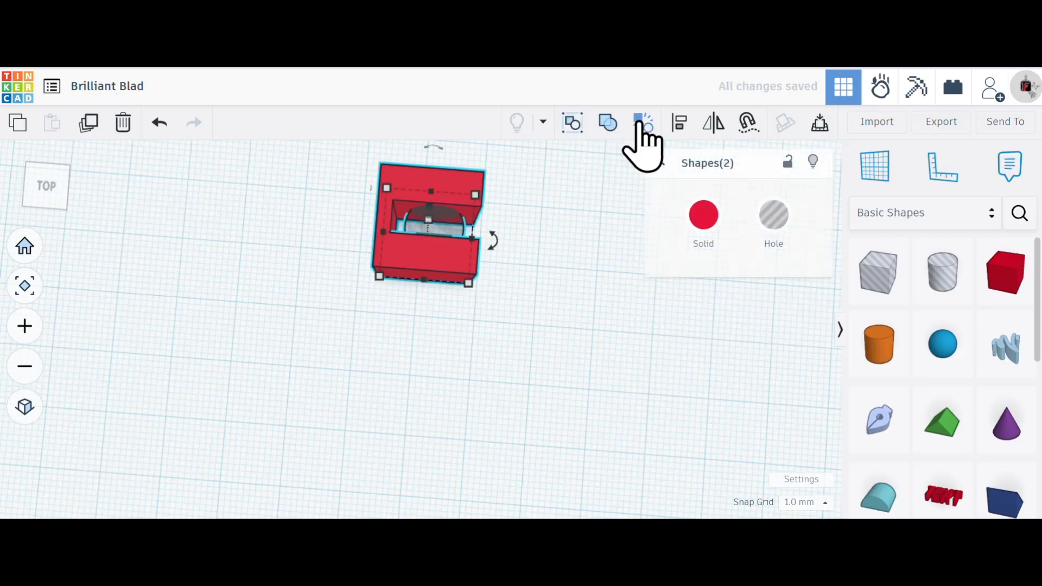
left_click(493, 421)
left_click_drag(408, 210, 407, 207)
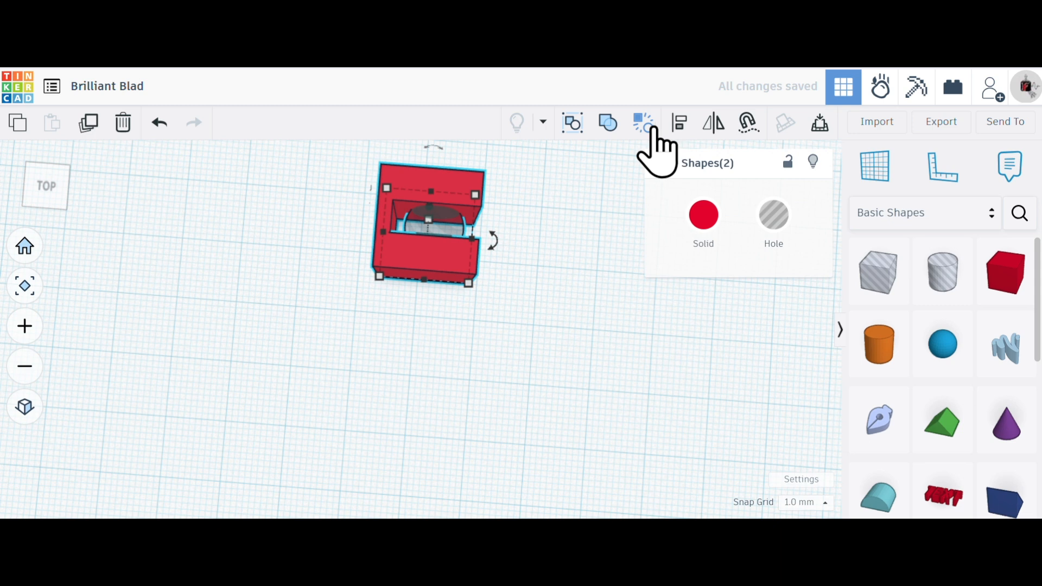
left_click(607, 123)
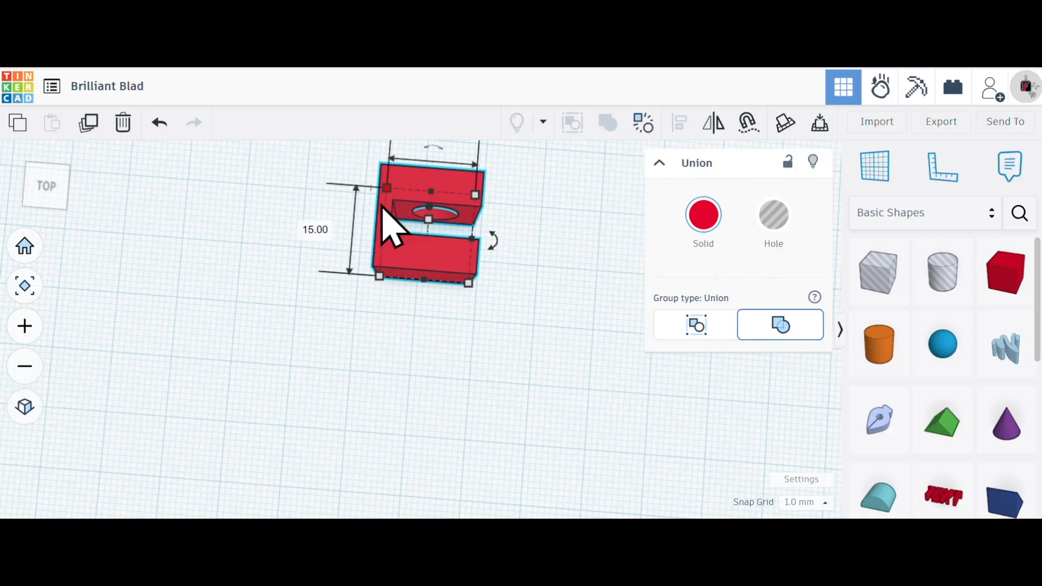
left_click(494, 383)
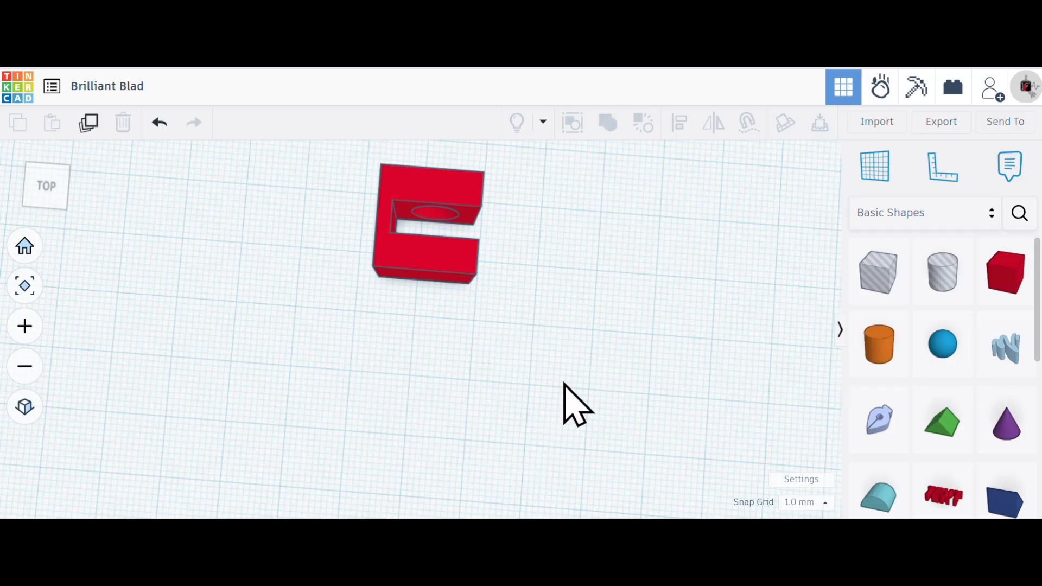
Step: Duplicate the socketed part, place the copy about 25 mm to its side, and shift the original slightly farther away
scroll(575, 375, "down", 2)
scroll(575, 376, "down", 1)
scroll(765, 399, "up", 1)
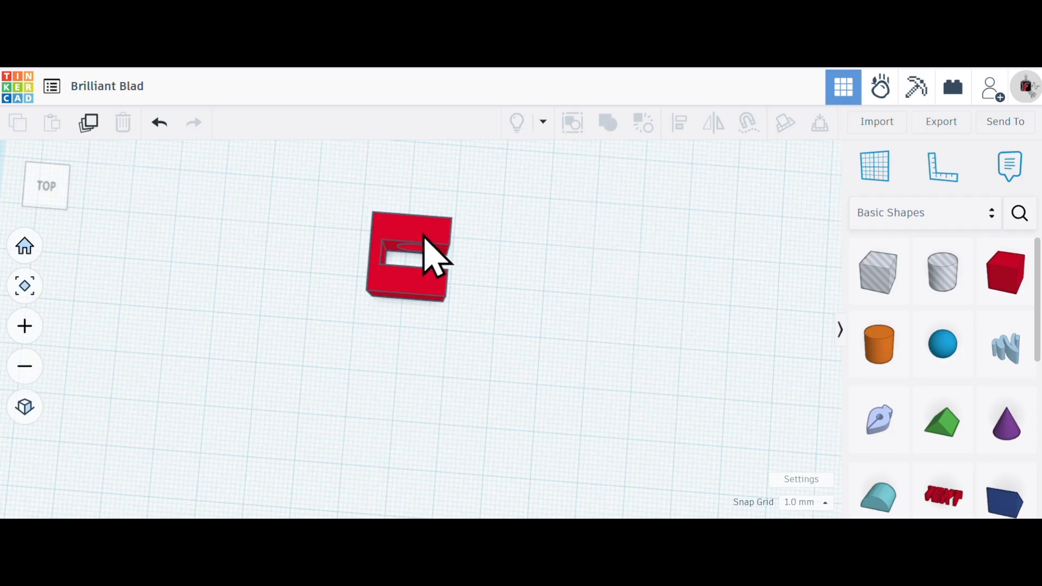
left_click(432, 258)
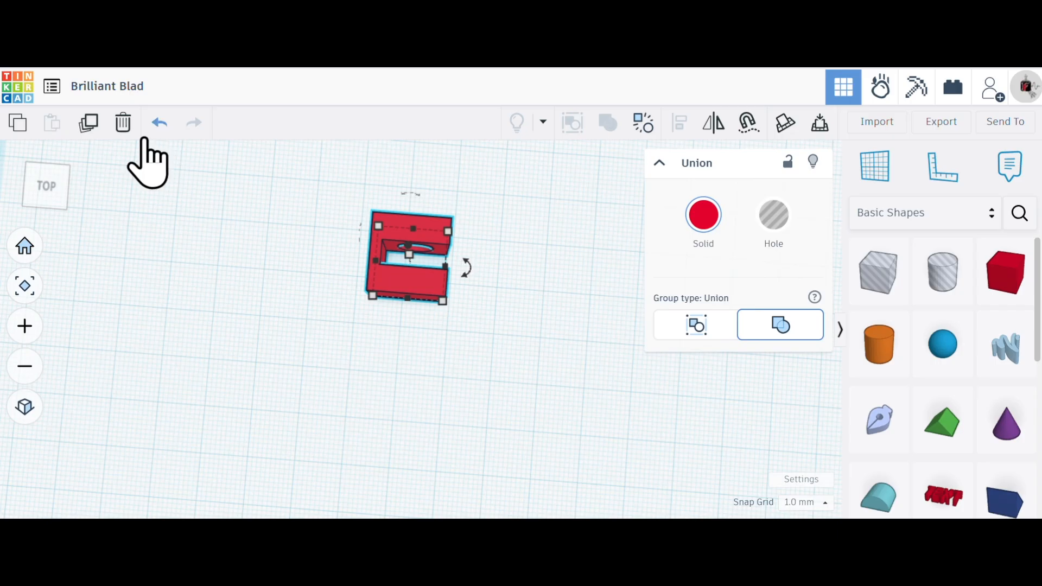
left_click(77, 130)
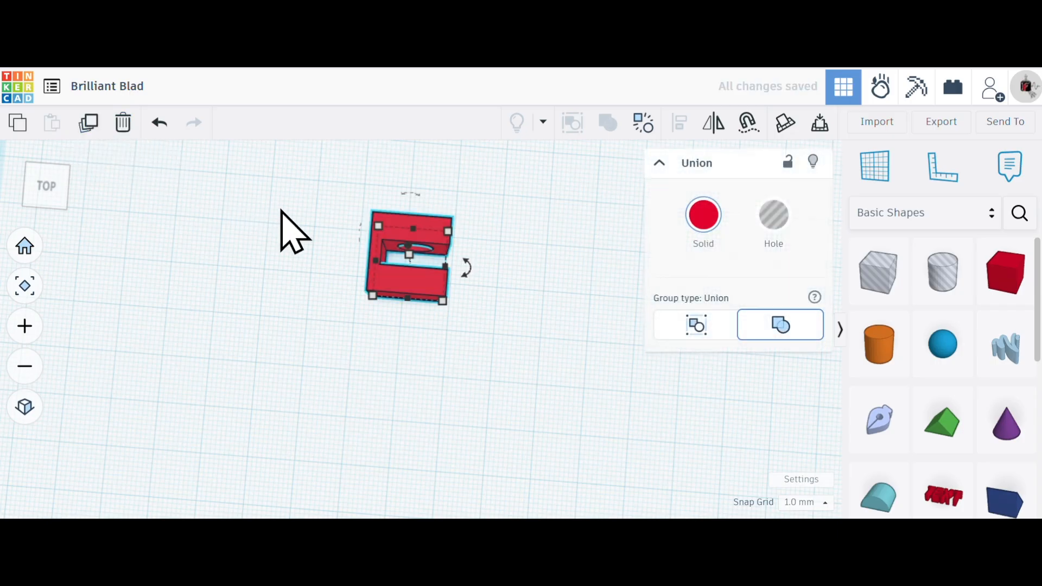
left_click(266, 245)
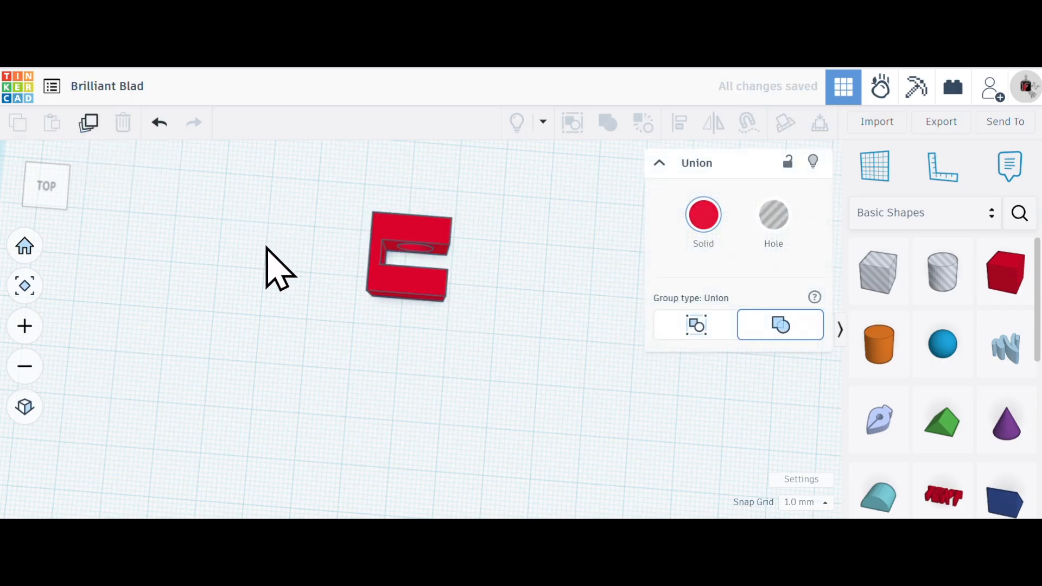
left_click_drag(390, 277, 518, 290)
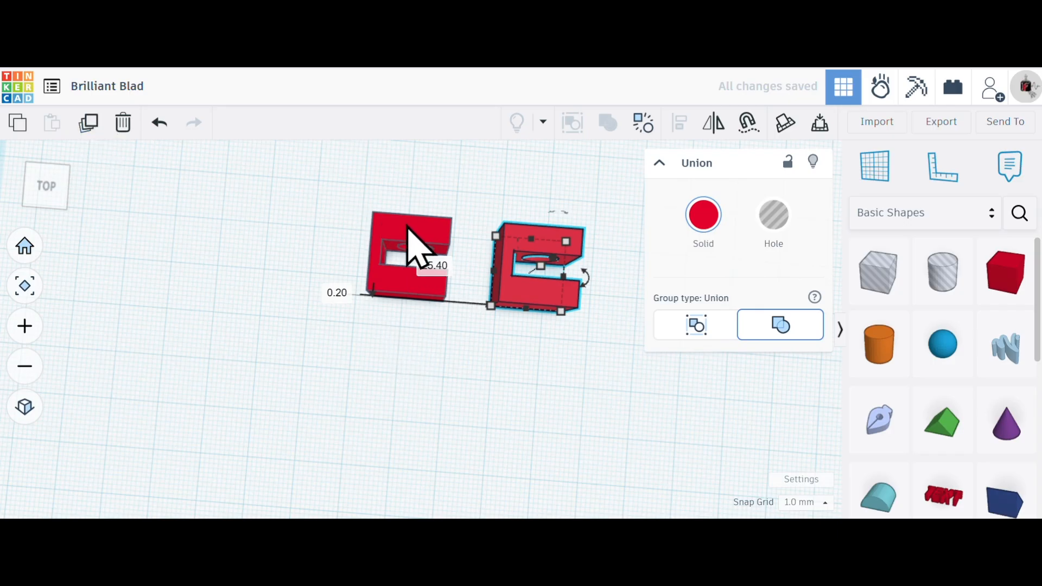
left_click_drag(436, 252, 402, 233)
left_click(465, 344)
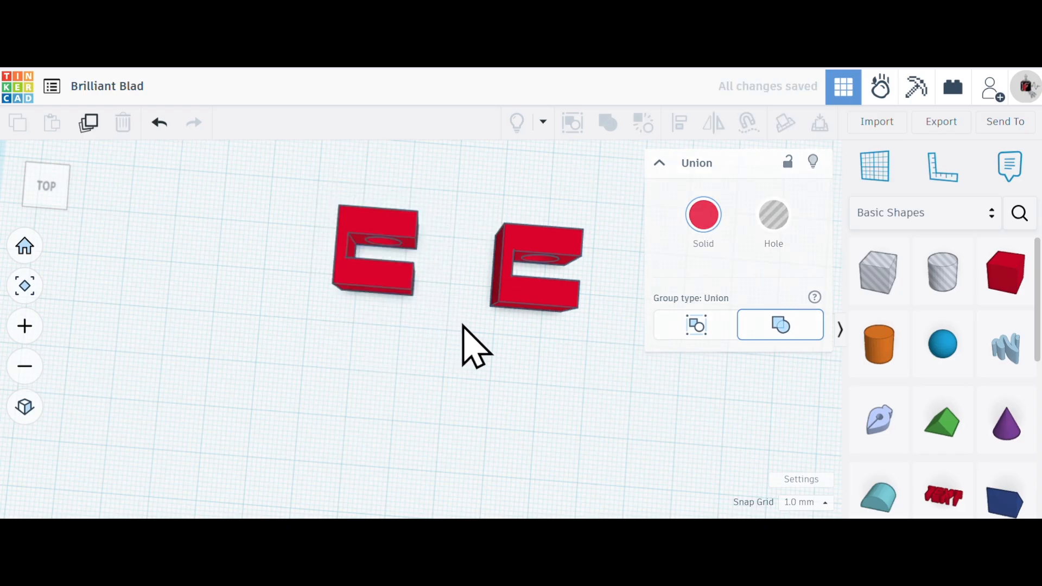
Step: Ungroup the duplicated part completely, down to its plain box, slot hole and hole sphere
left_click(535, 296)
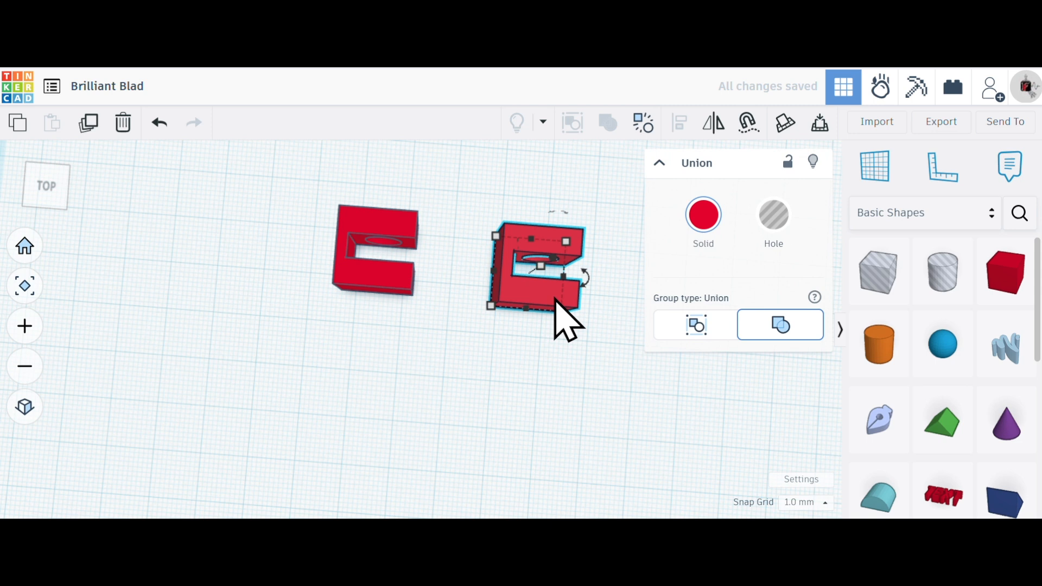
left_click(644, 129)
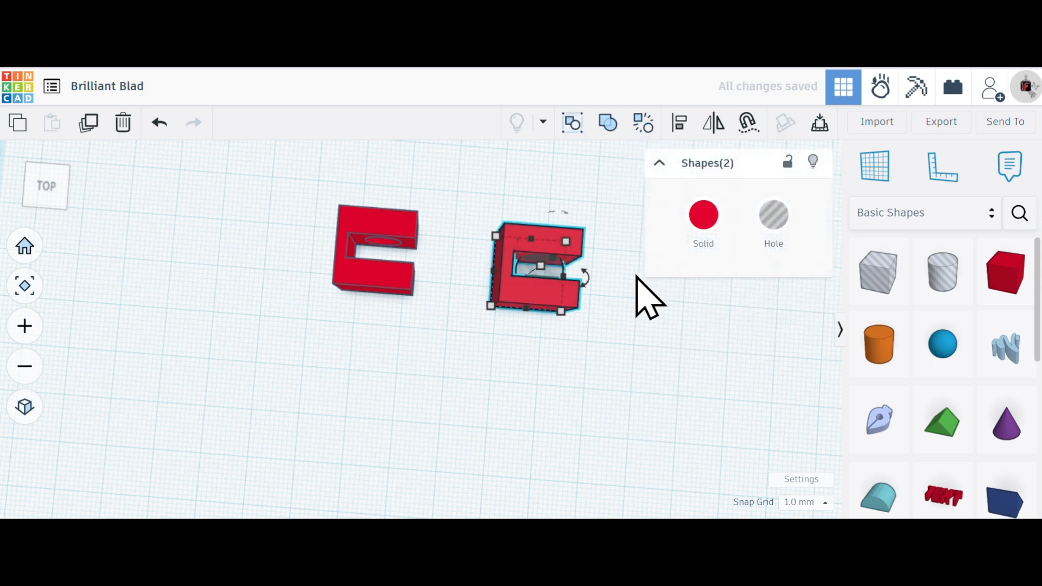
left_click(621, 206)
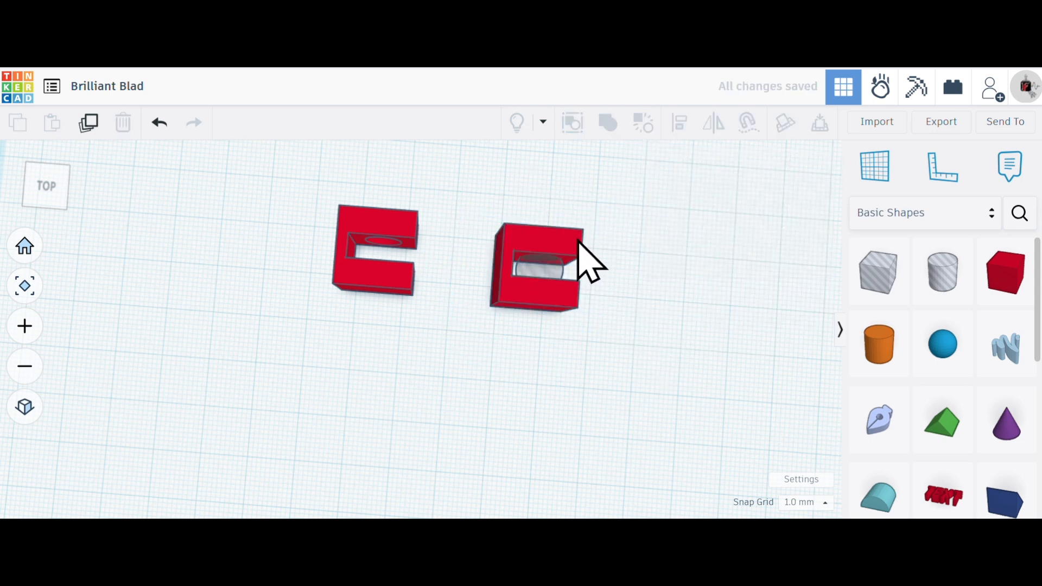
left_click(578, 244)
left_click(644, 129)
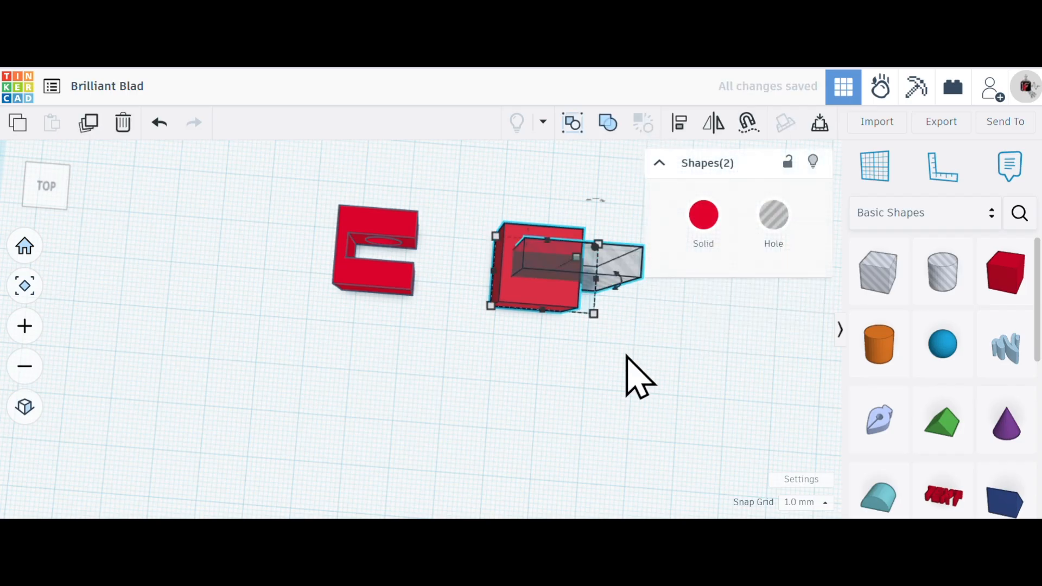
Step: Move the plain red box in front of the slotted part and delete the leftover hole sphere and slot hole
left_click_drag(548, 309, 358, 414)
left_click(615, 411)
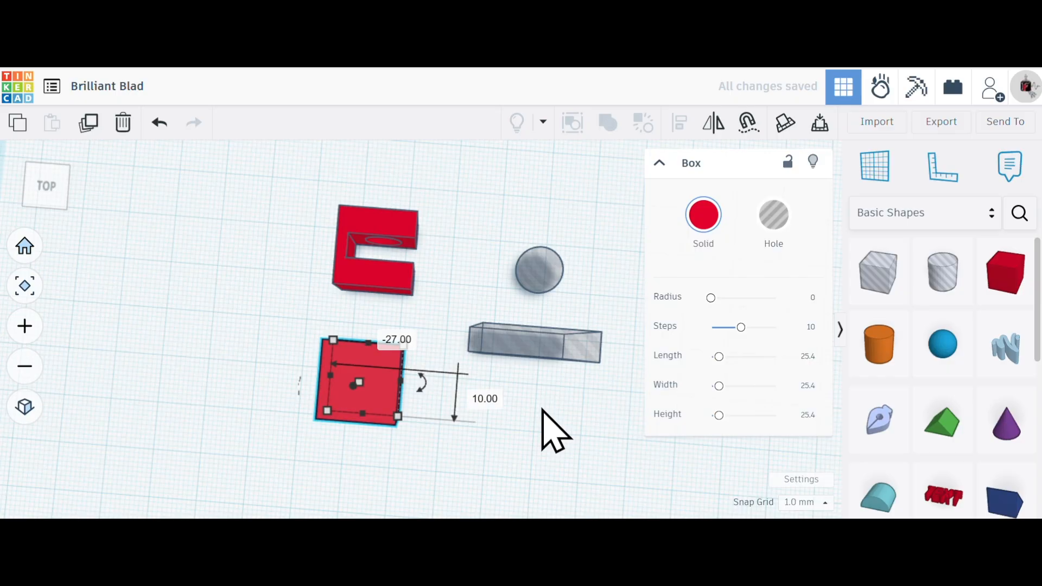
left_click(532, 262)
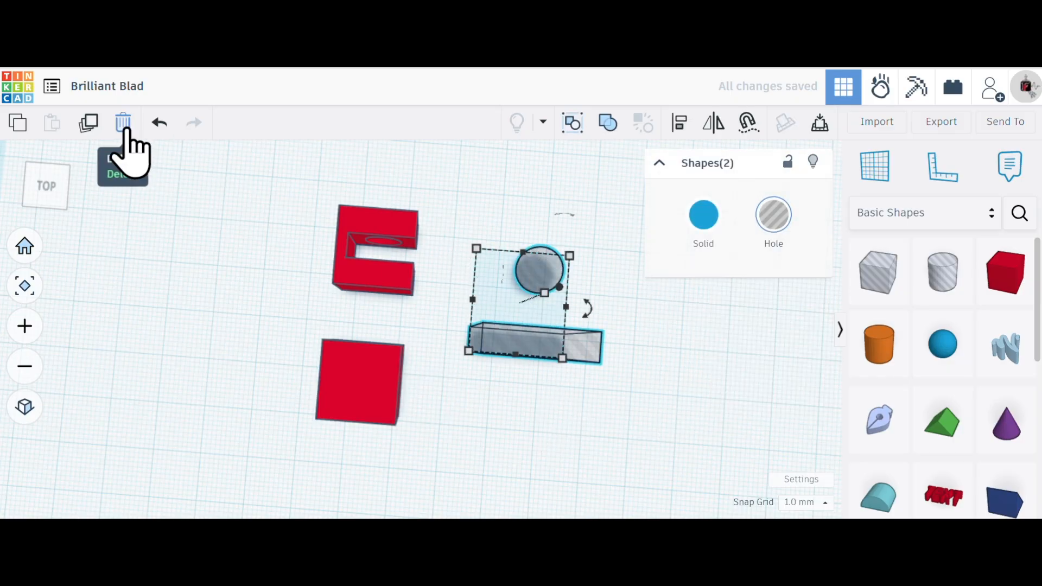
left_click(124, 124)
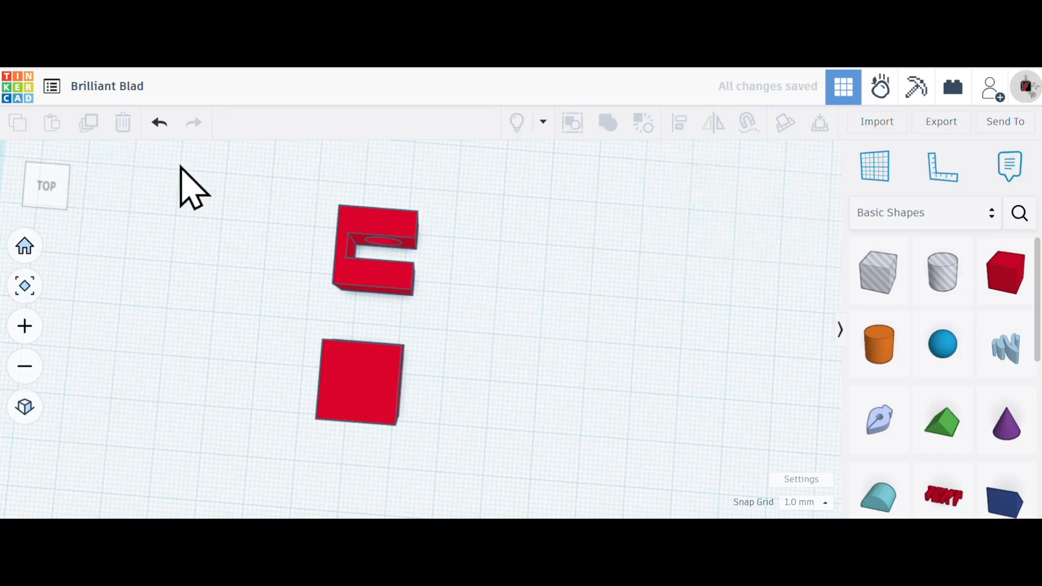
Step: Place the plain red box beside the slotted part's open end and align the two front to back
left_click_drag(380, 386, 485, 277)
right_click_drag(456, 409, 565, 377)
left_click(565, 376)
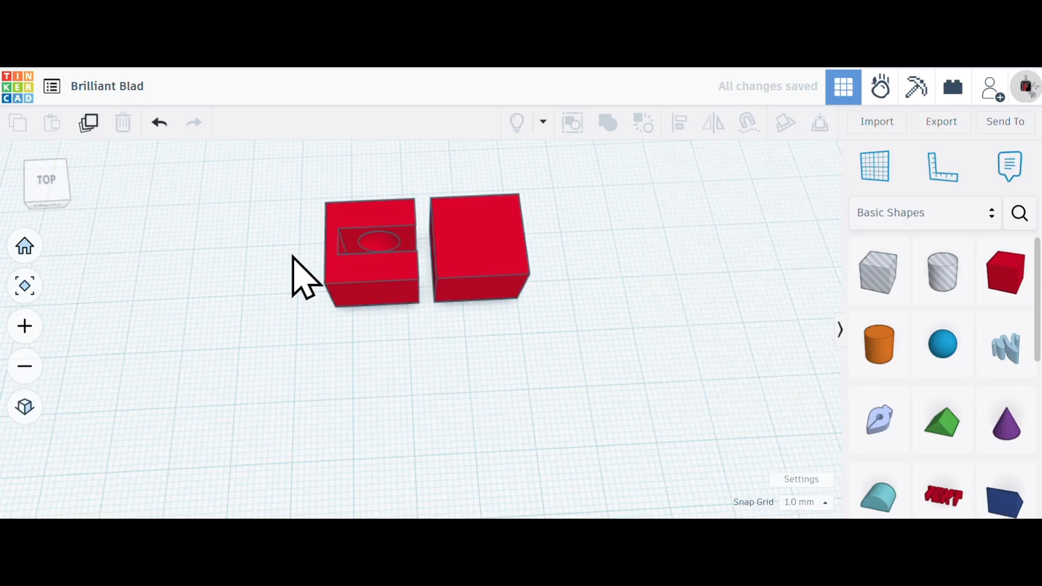
left_click_drag(548, 347, 326, 239)
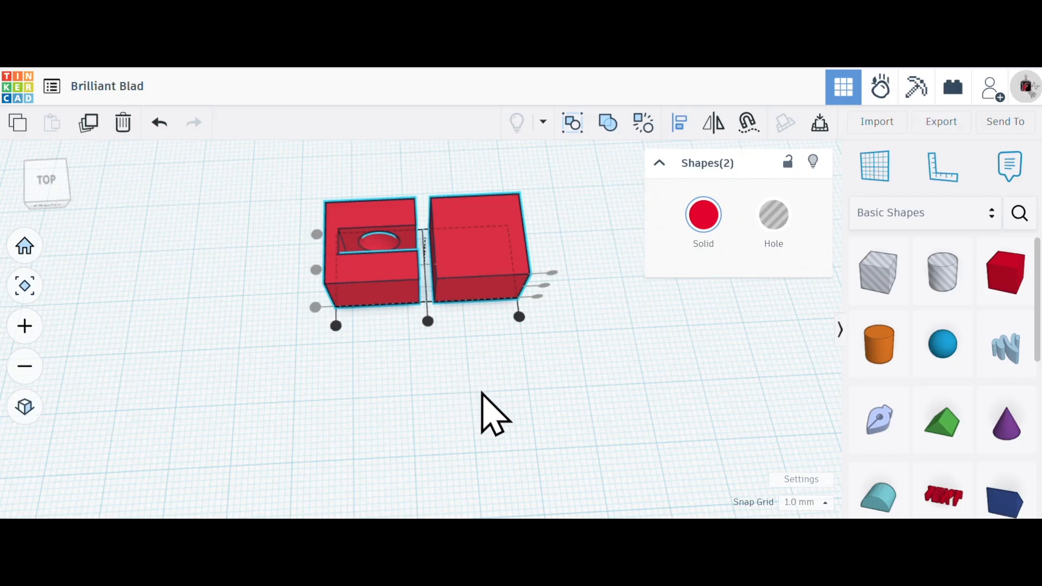
left_click(470, 366)
Step: Nudge the plain box flush against the slotted part, move it back to leave a 3 mm gap, and deselect it
scroll(458, 347, "down", 2)
scroll(446, 331, "up", 5)
scroll(458, 334, "up", 2)
left_click(460, 262)
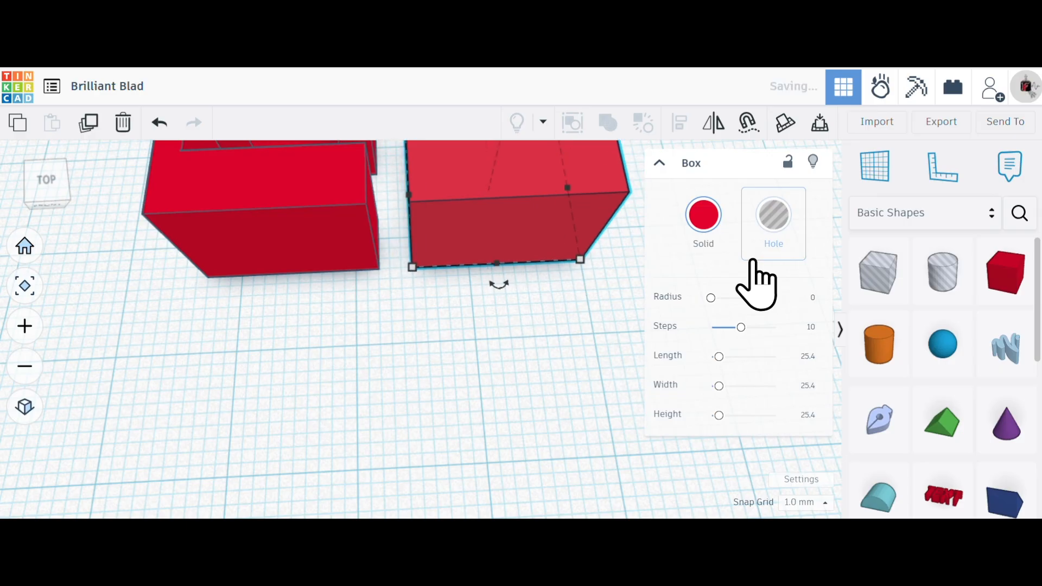
key("Left")
key("Left")
key("Left")
key("Left")
key("Left")
key("Left")
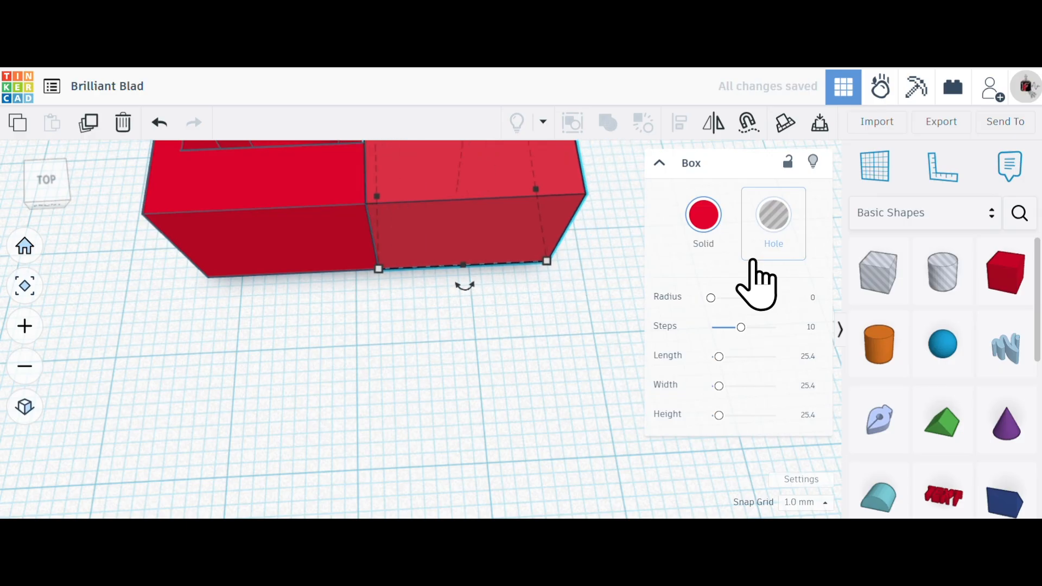
key("Right")
key("Right")
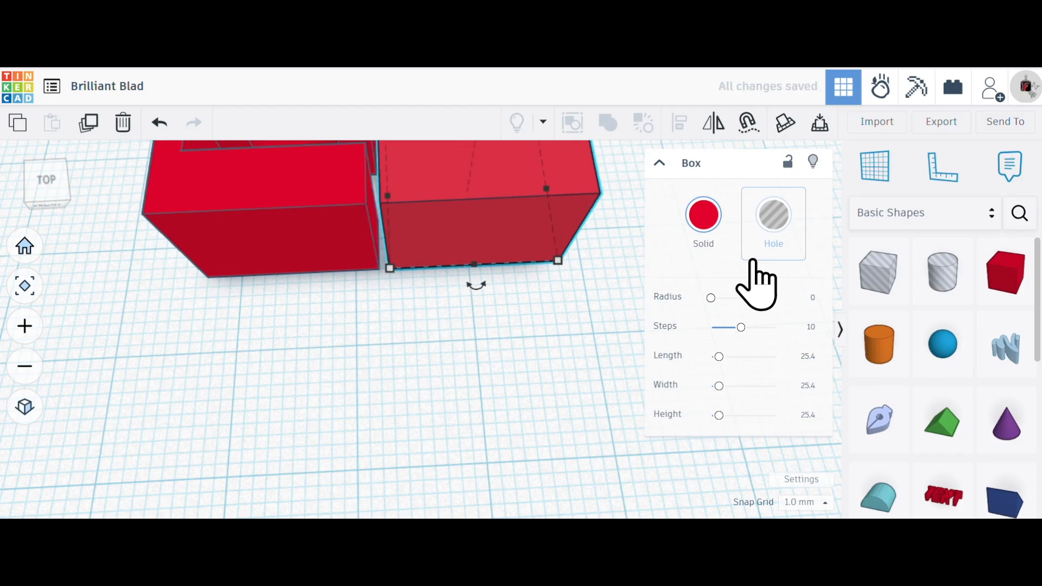
key("Right")
key("Right")
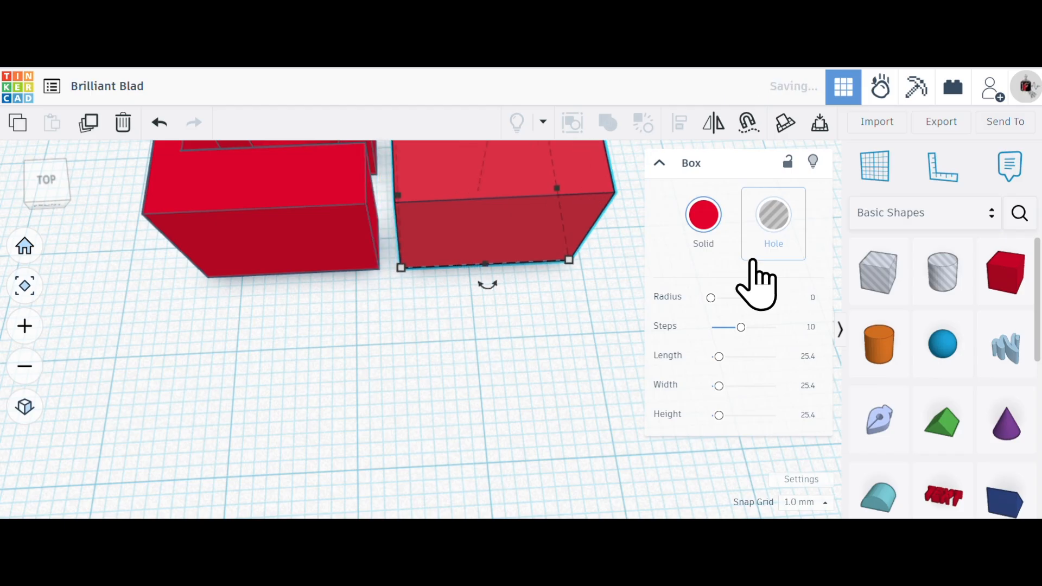
key("Right")
key("Right")
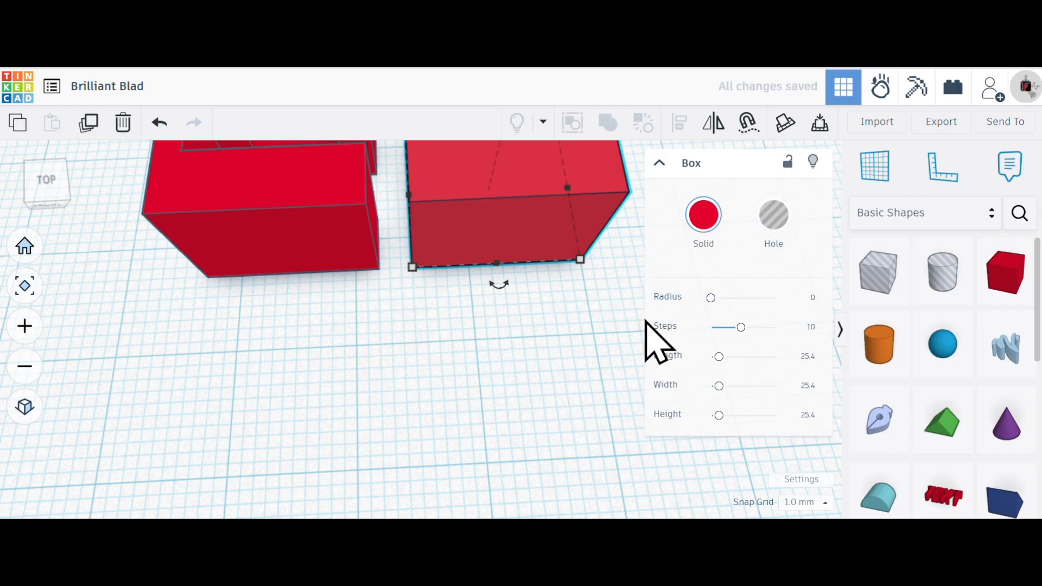
left_click(498, 323)
Step: Duplicate the plain red box and offset the copy 18 mm sideways, keeping it in line with the other boxes
key("f")
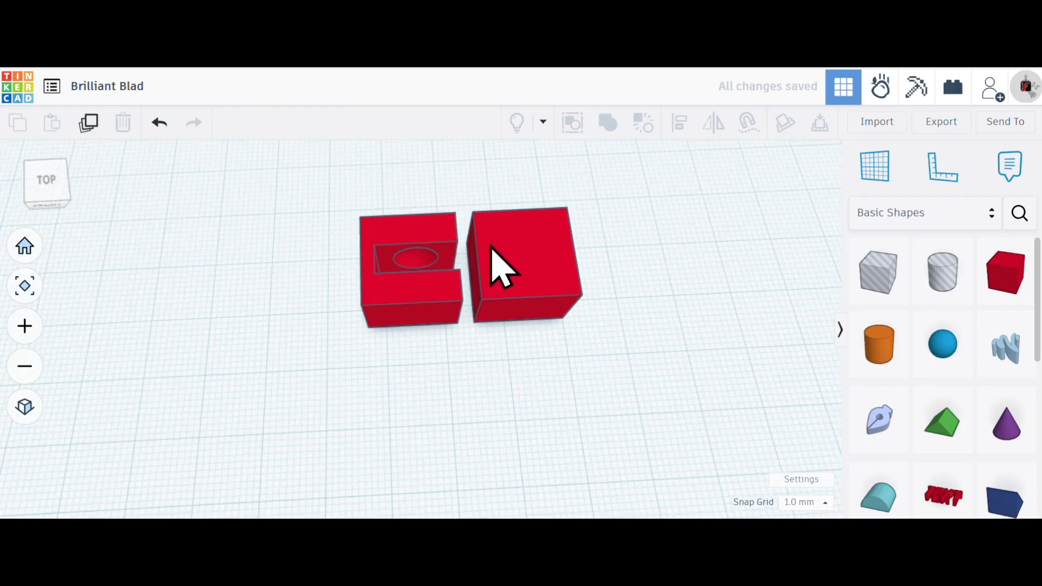
scroll(466, 255, "up", 3)
key("ctrl+Up")
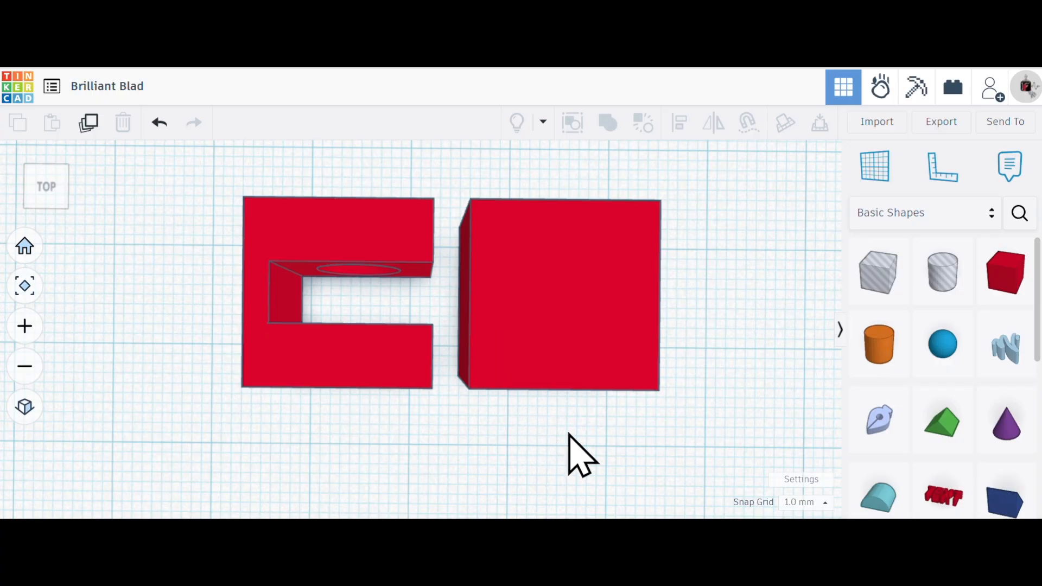
key("ctrl+Down")
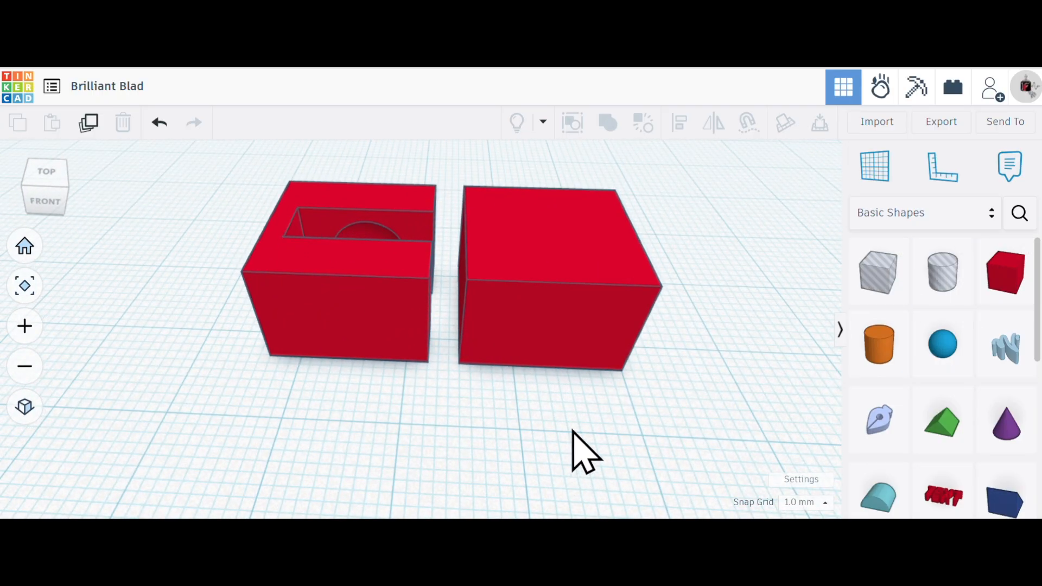
left_click(576, 320)
left_click(90, 123)
scroll(396, 419, "down", 3)
left_click_drag(499, 344, 625, 356)
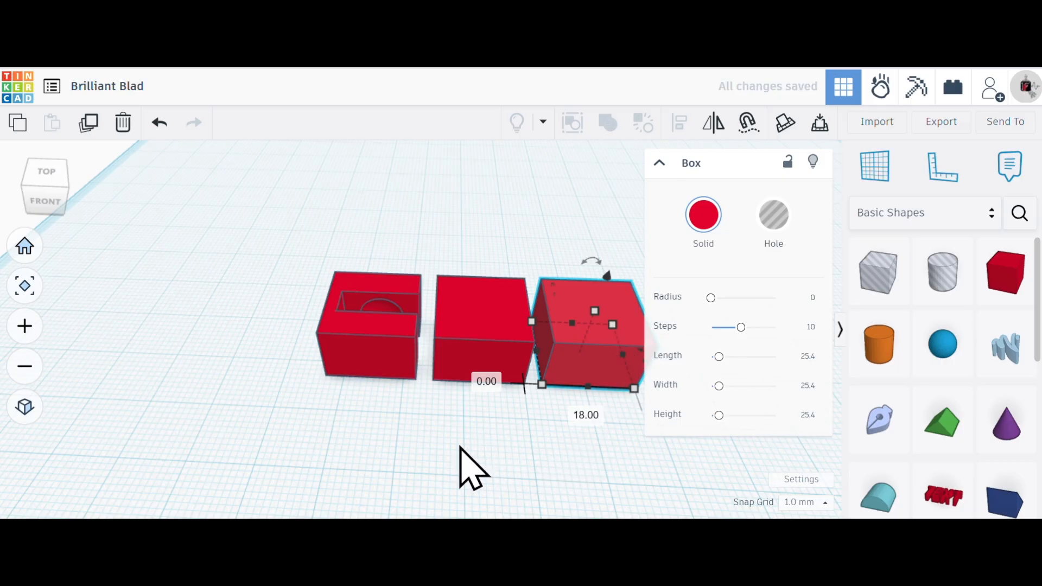
Step: Reduce the duplicated end box's front-to-back dimension to make a thin bar and deselect it
scroll(461, 448, "up", 1)
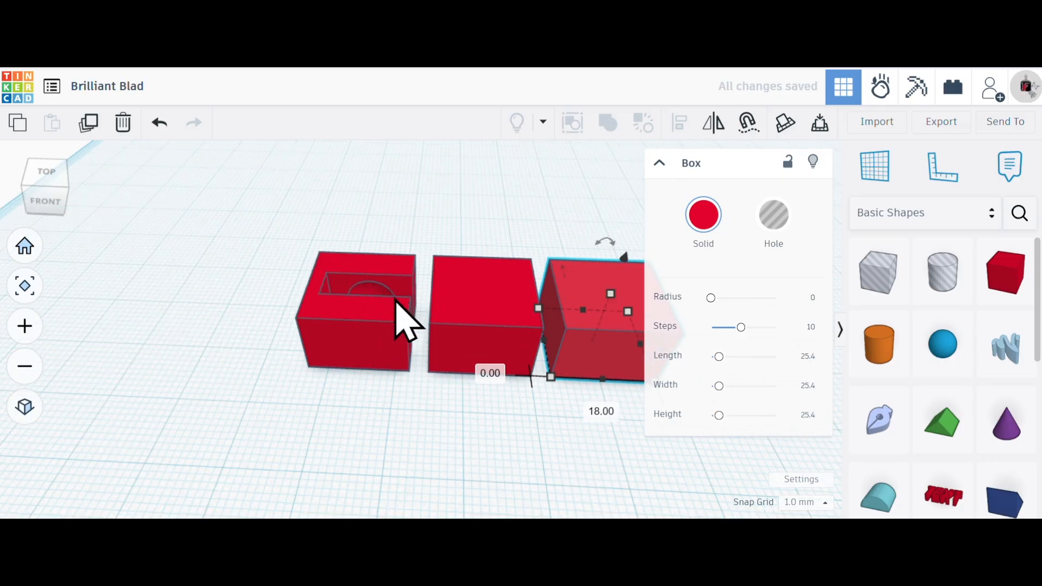
right_click_drag(396, 365, 403, 395)
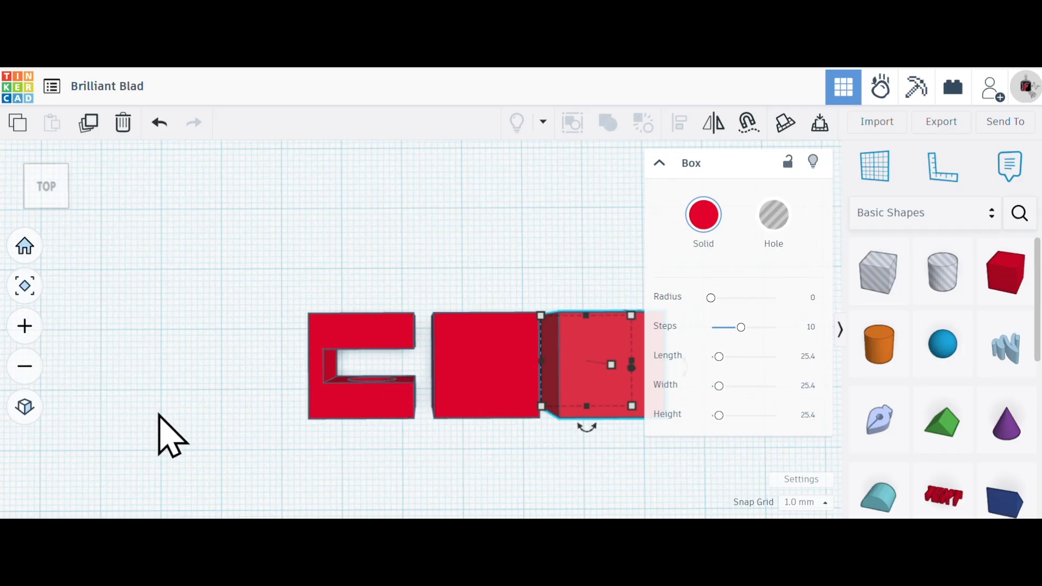
scroll(228, 379, "down", 3)
scroll(607, 423, "up", 3)
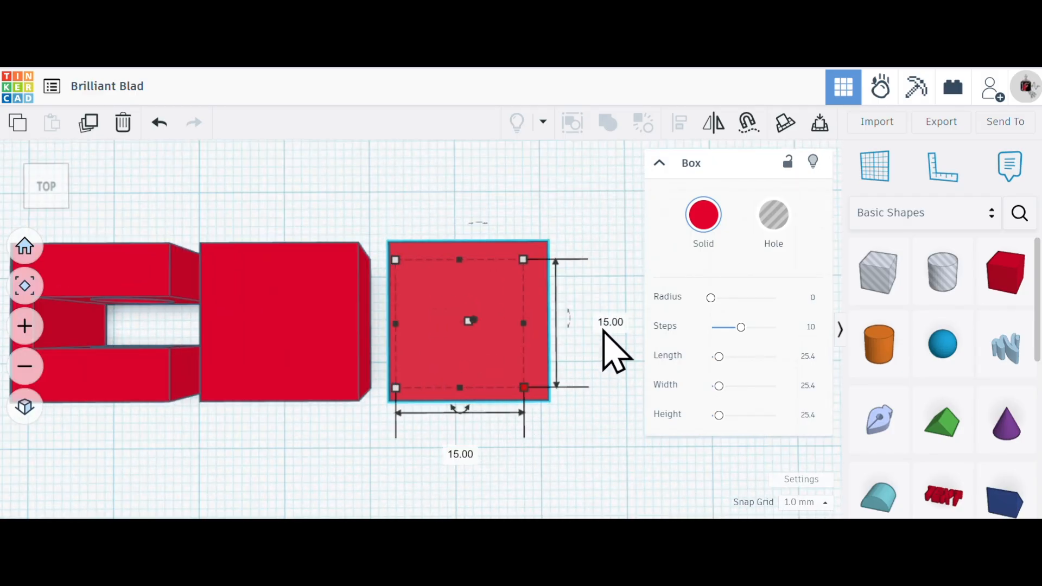
left_click(607, 322)
key("Return")
left_click(425, 347)
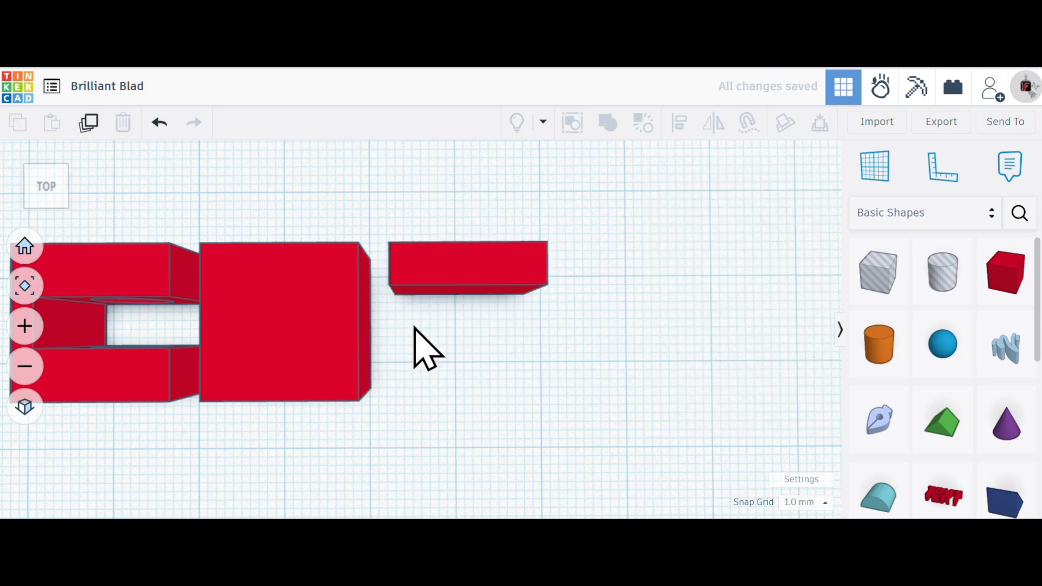
Step: Move the thin bar 6 mm forward and align it with the plain box on their shared front-to-back centerline
left_click_drag(452, 280, 449, 344)
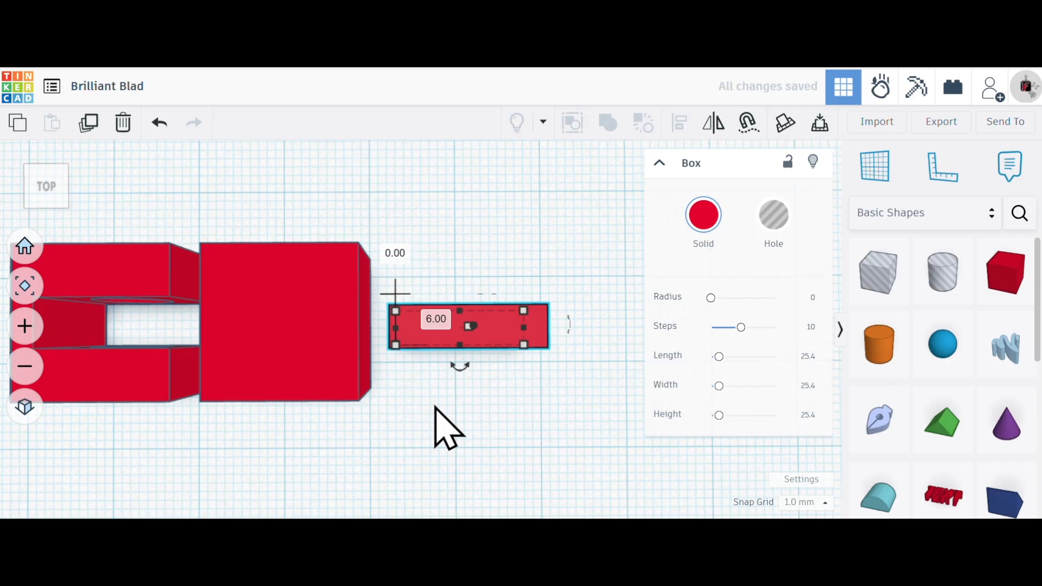
left_click(421, 426)
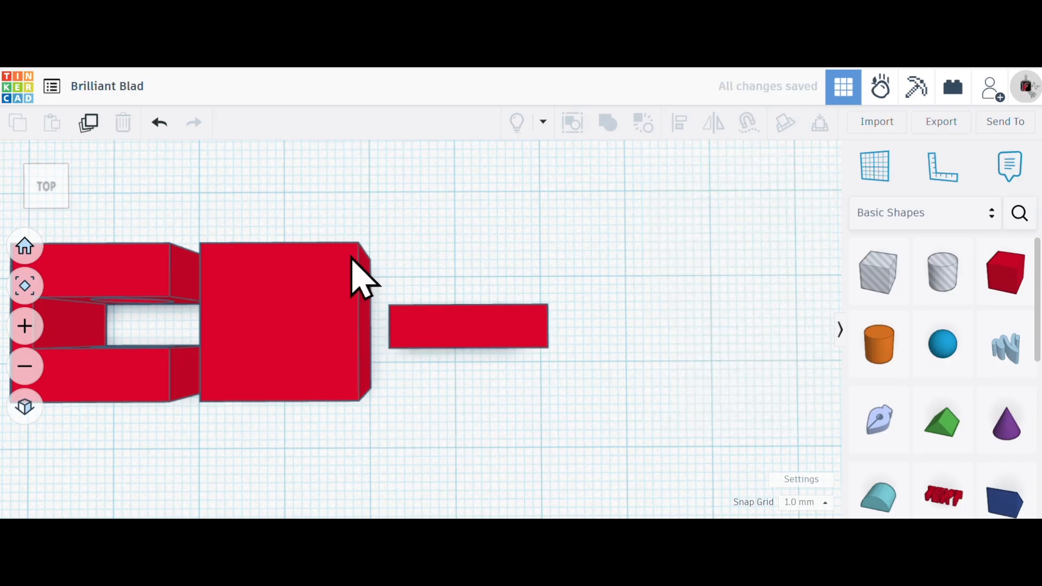
left_click_drag(416, 281, 349, 365)
left_click(679, 123)
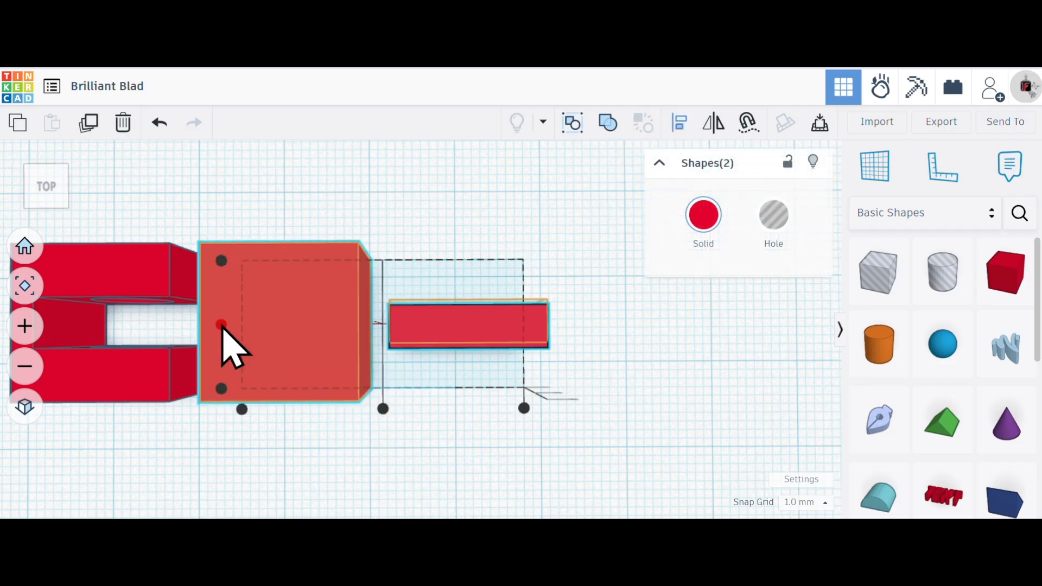
left_click(221, 325)
right_click_drag(354, 442, 367, 415)
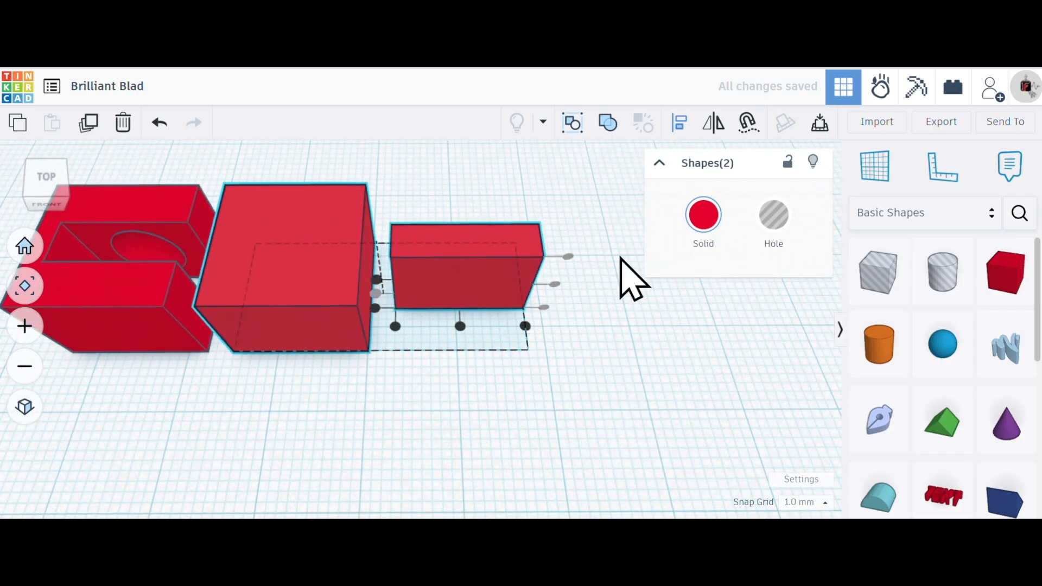
left_click(633, 279)
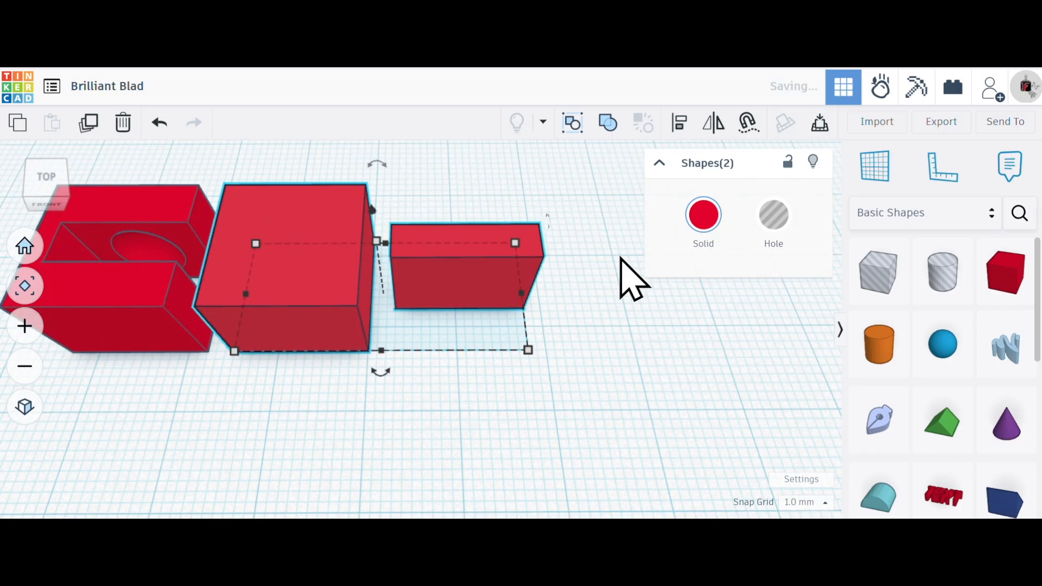
left_click(263, 376)
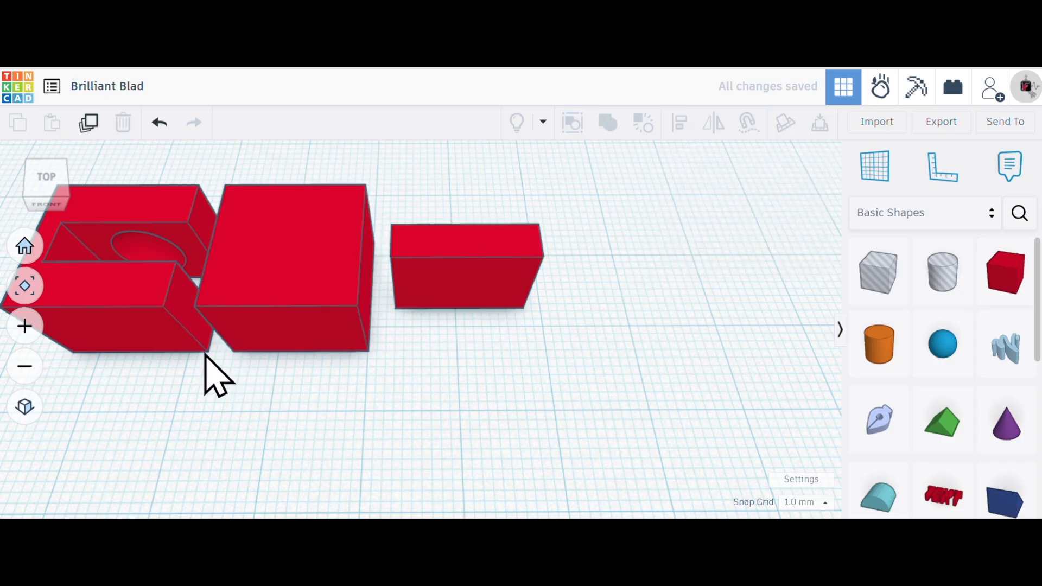
Step: Slide the thin bar sideways through the plain box into the slotted part, leaving its other end slightly overlapping the plain box
scroll(205, 354, "up", 5)
scroll(262, 380, "down", 5)
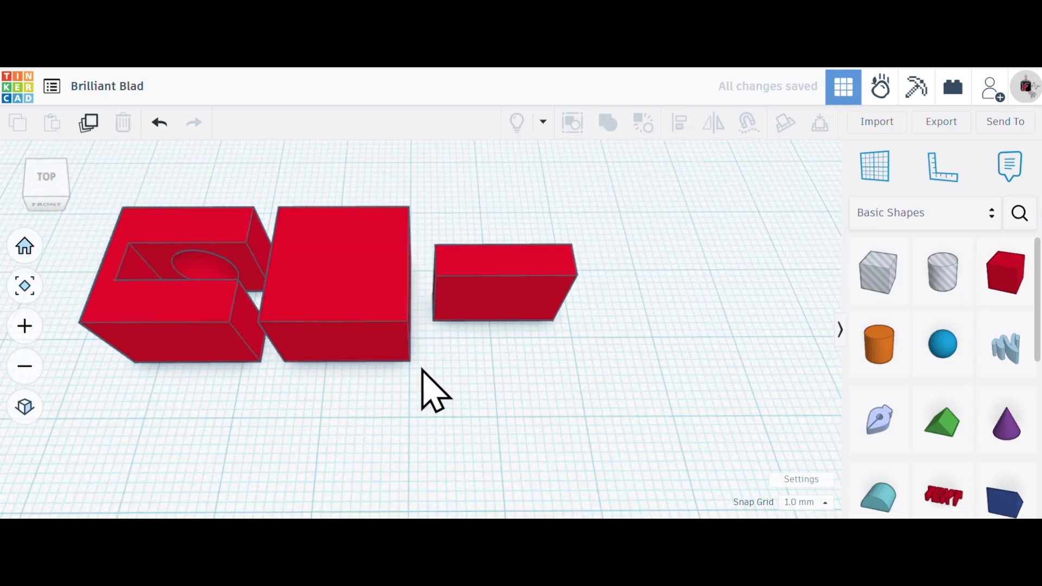
left_click(535, 294)
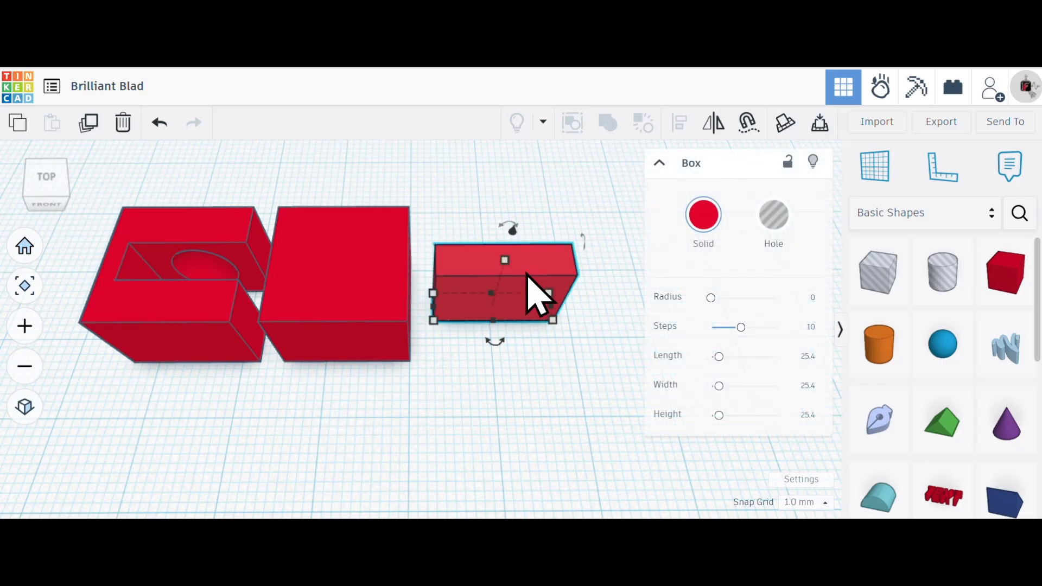
key("Left")
key("Left")
key("Left")
key("Left")
key("Left")
key("Left")
key("Left")
key("Left")
key("Left")
key("Left")
key("Left")
key("Left")
key("Left")
key("Left")
key("Left")
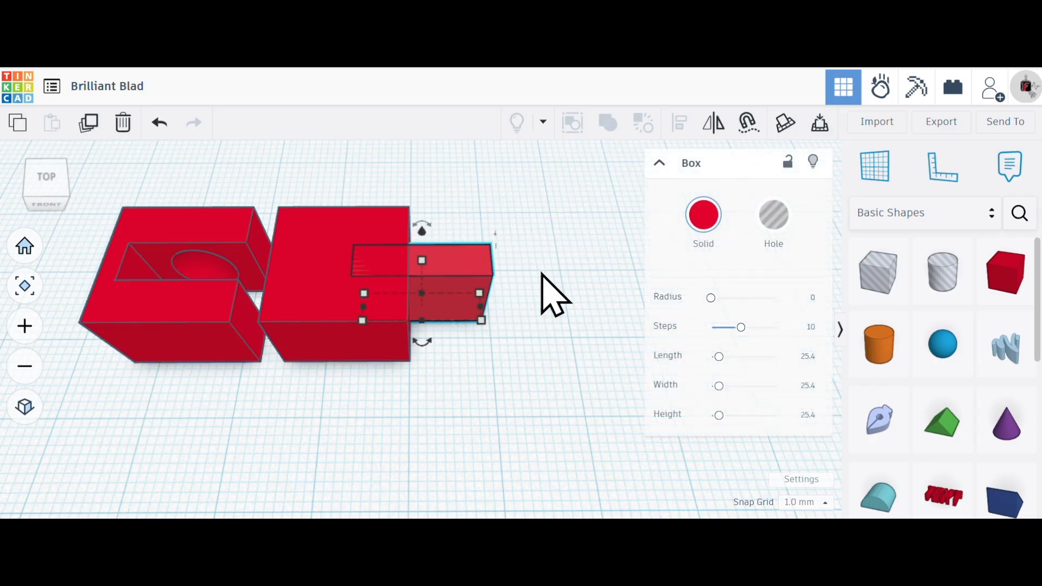
key("Left")
key("Left")
key("Left")
key("Left")
key("Left")
key("Left")
key("Left")
key("Left")
key("Left")
key("Left")
key("Left")
key("Left")
key("Left")
key("Left")
key("Left")
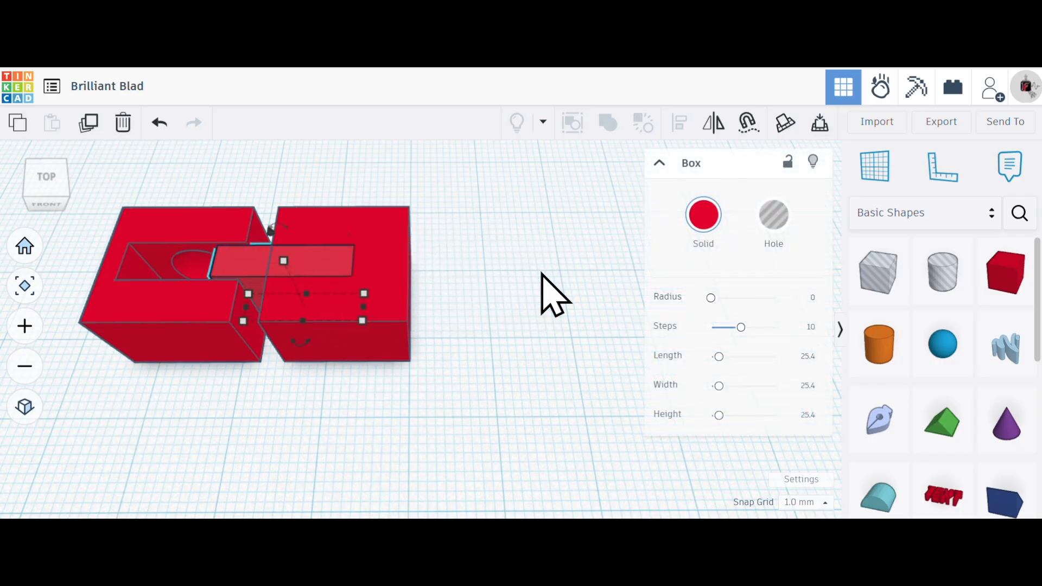
key("Left")
key("Left")
key("Left")
key("Left")
key("Left")
key("Left")
key("Left")
key("Left")
key("Left")
key("Left")
key("Left")
key("Left")
key("Left")
key("Left")
key("Left")
key("Left")
key("Left")
key("Left")
key("Left")
key("Left")
key("Left")
key("Left")
key("Left")
key("Left")
key("Left")
key("Left")
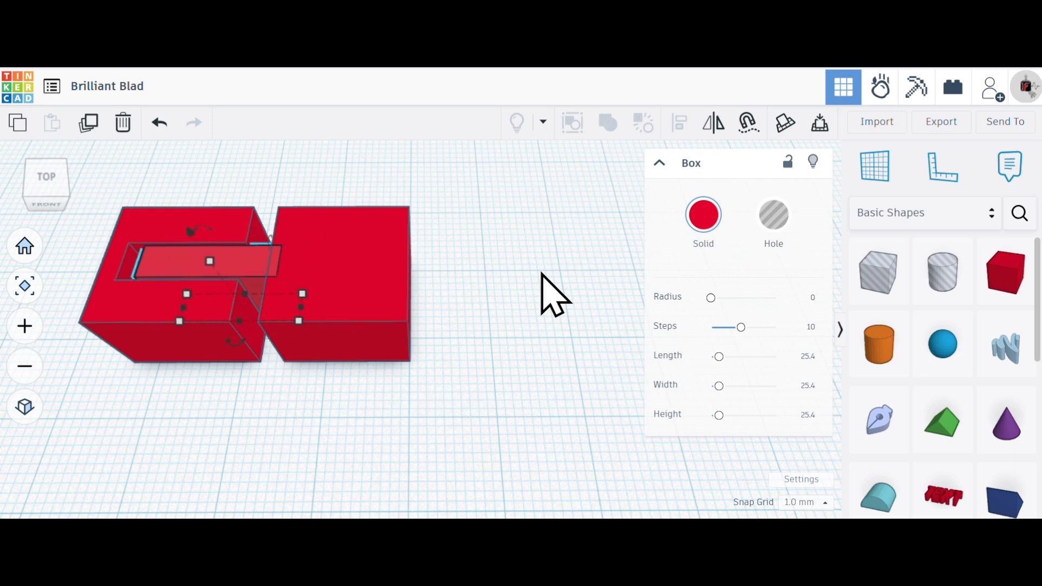
key("Left")
key("Left")
key("Left")
key("Left")
key("Left")
key("Left")
key("Right")
key("Right")
key("Right")
key("Right")
key("Right")
key("Right")
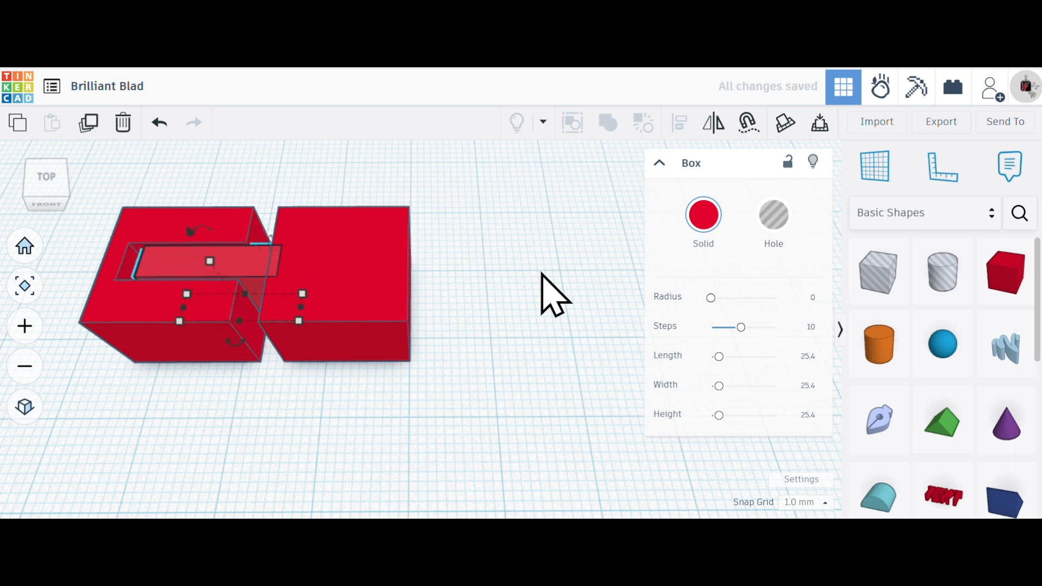
Step: Try the thin bar one grid step deeper in the slot and return it to overlap the plain box
right_click_drag(534, 379, 380, 380)
scroll(151, 232, "up", 5)
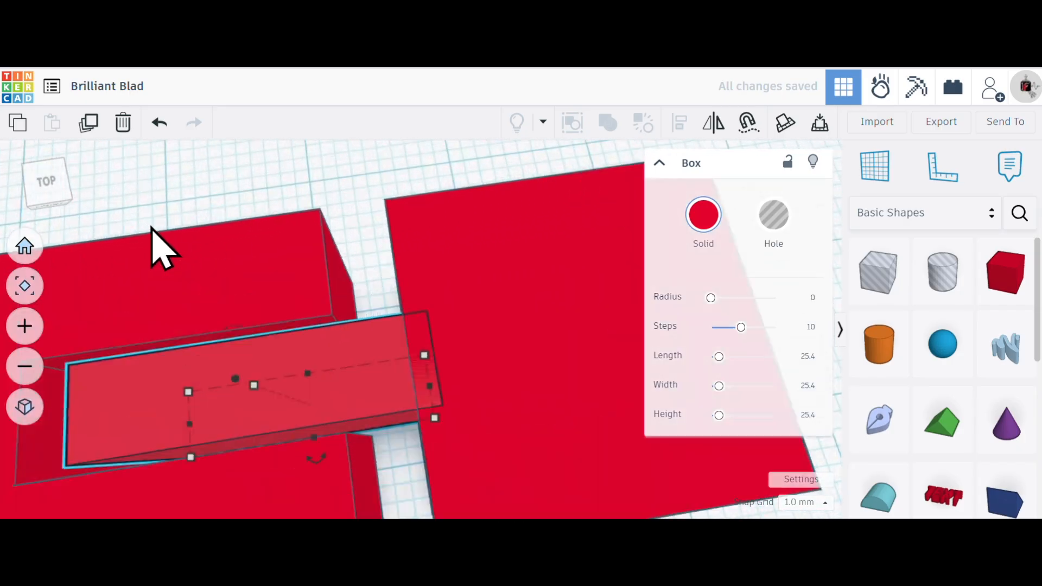
scroll(121, 290, "down", 7)
scroll(89, 410, "up", 1)
scroll(90, 411, "up", 4)
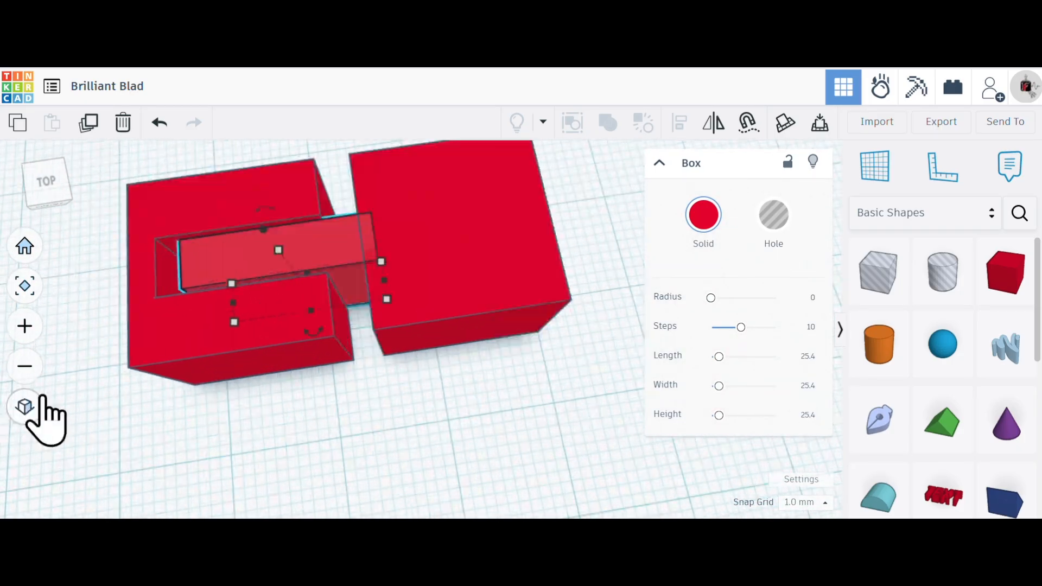
scroll(416, 363, "down", 2)
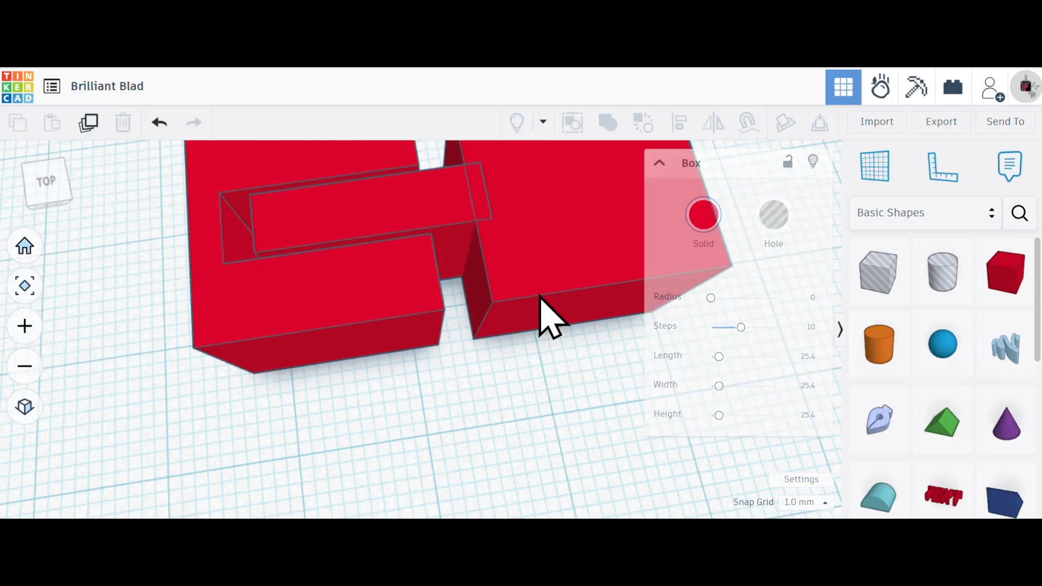
key("Left")
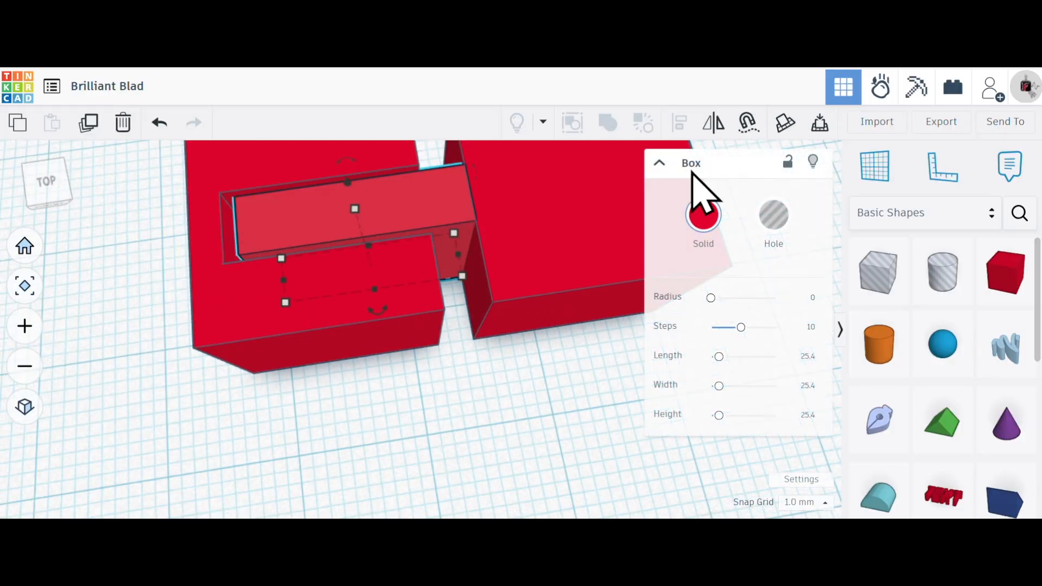
key("Right")
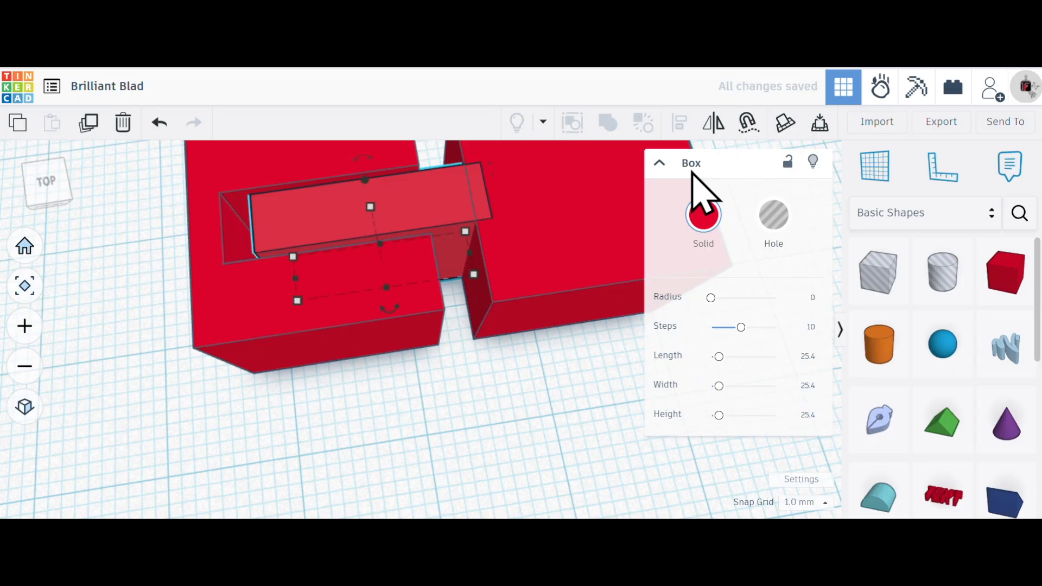
key("Left")
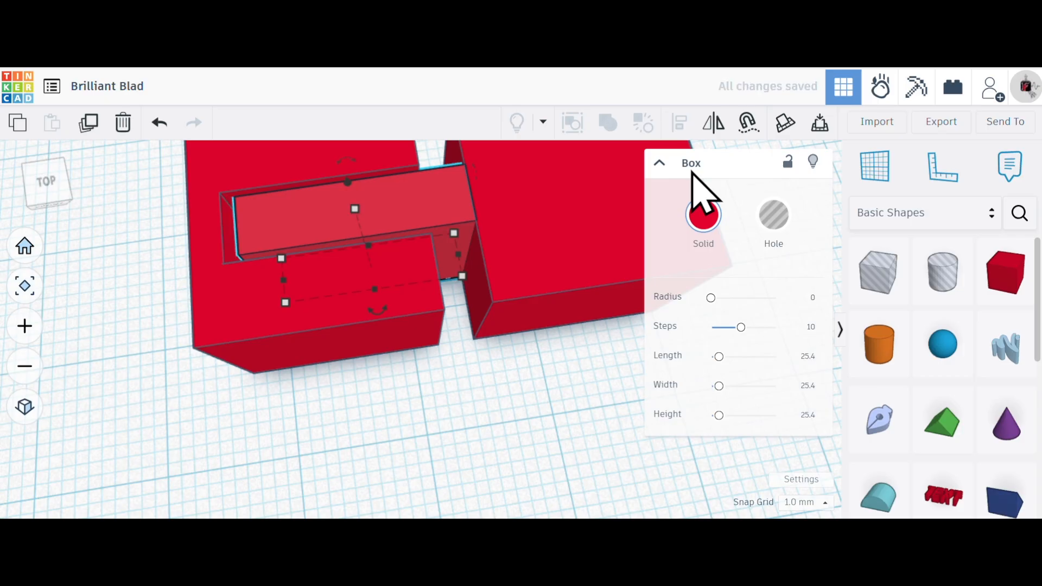
key("Right")
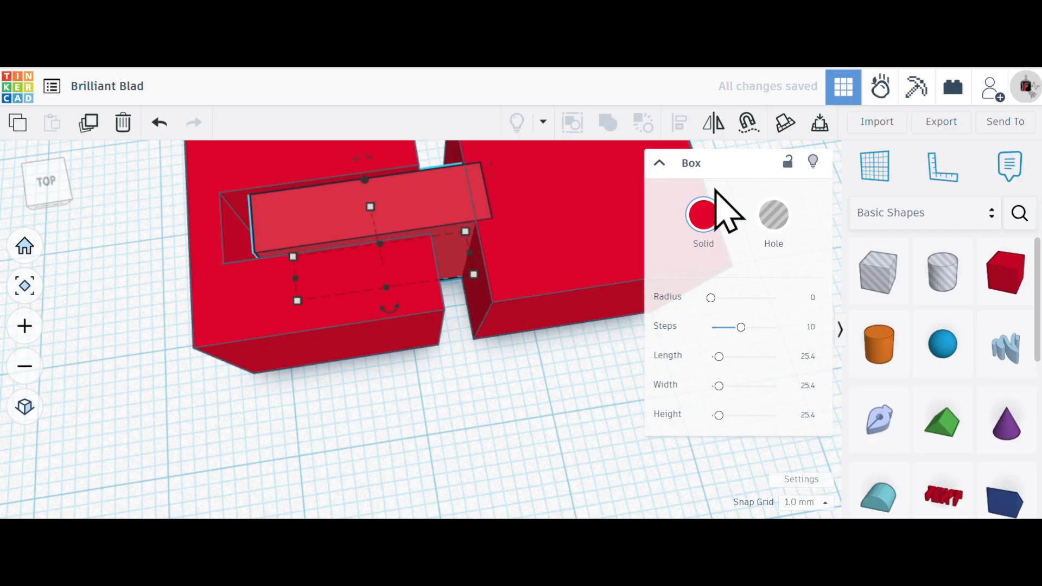
Step: Select the thin bar and the plain box together, merge them with a Union group, and deselect the result
scroll(662, 353, "down", 3)
left_click(600, 407)
key("f")
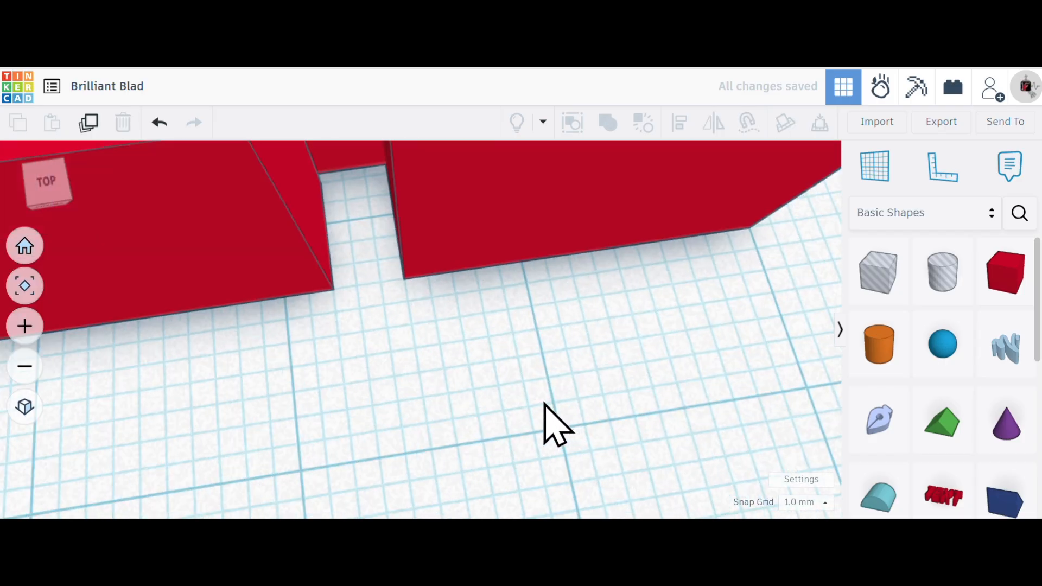
right_click_drag(522, 397, 402, 267)
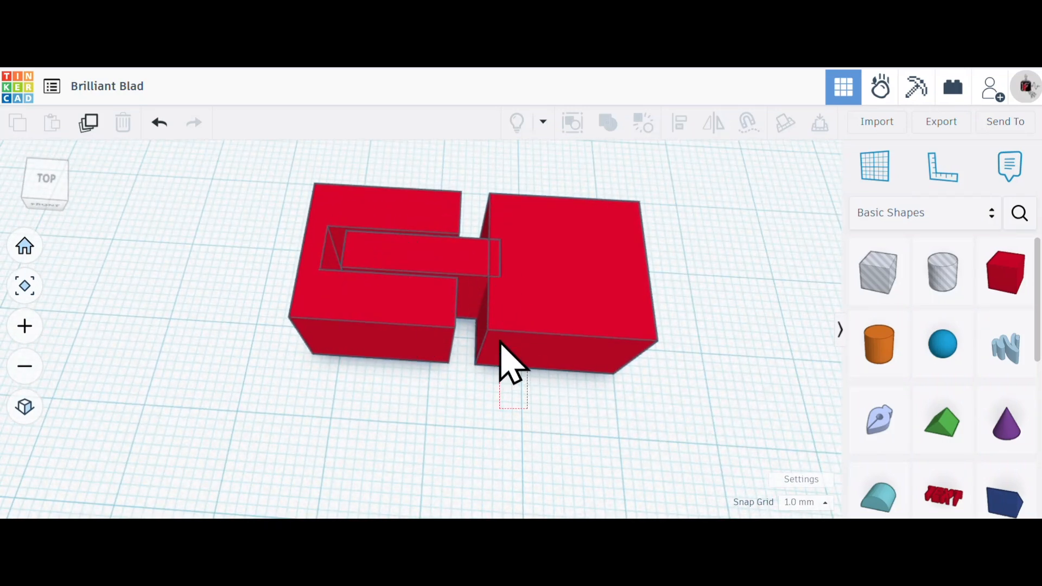
left_click(492, 244)
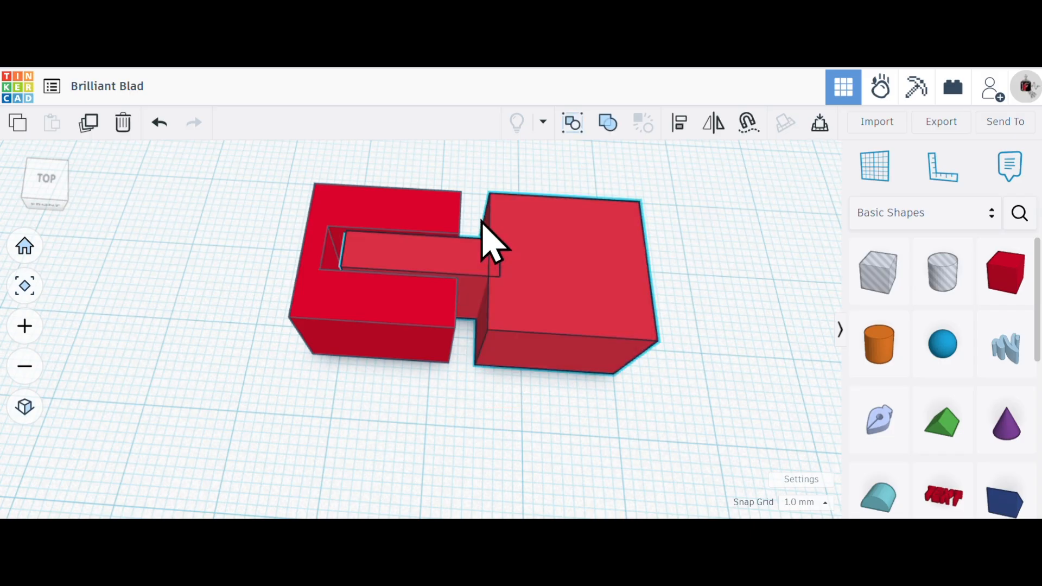
left_click(423, 206, "shift")
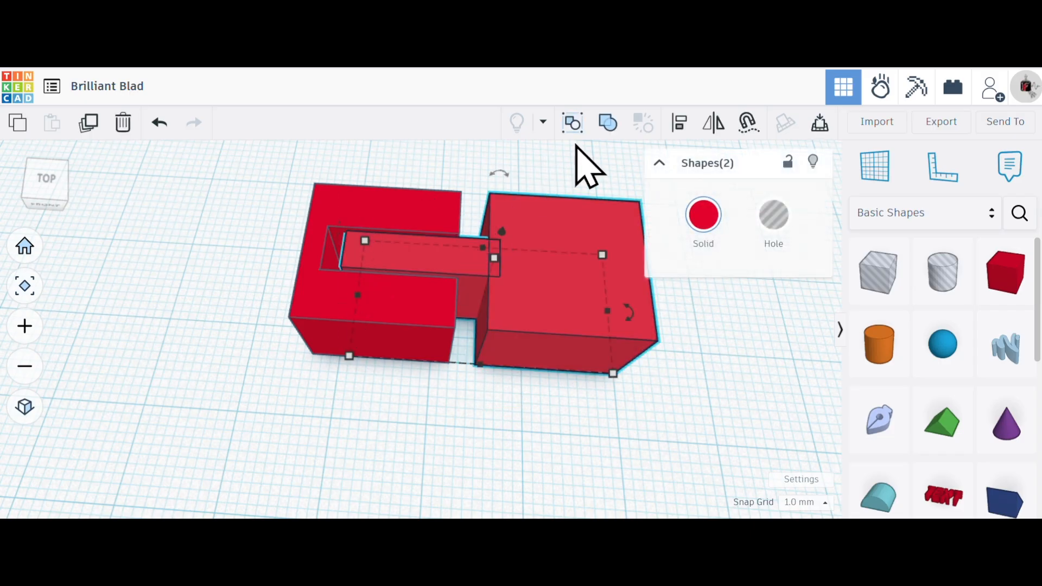
left_click(610, 125)
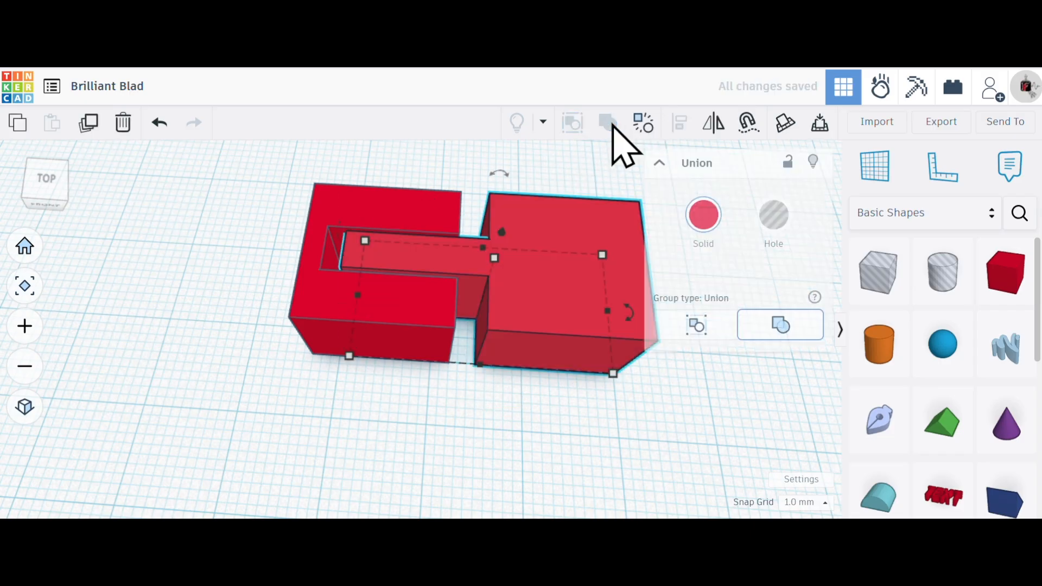
left_click(523, 476)
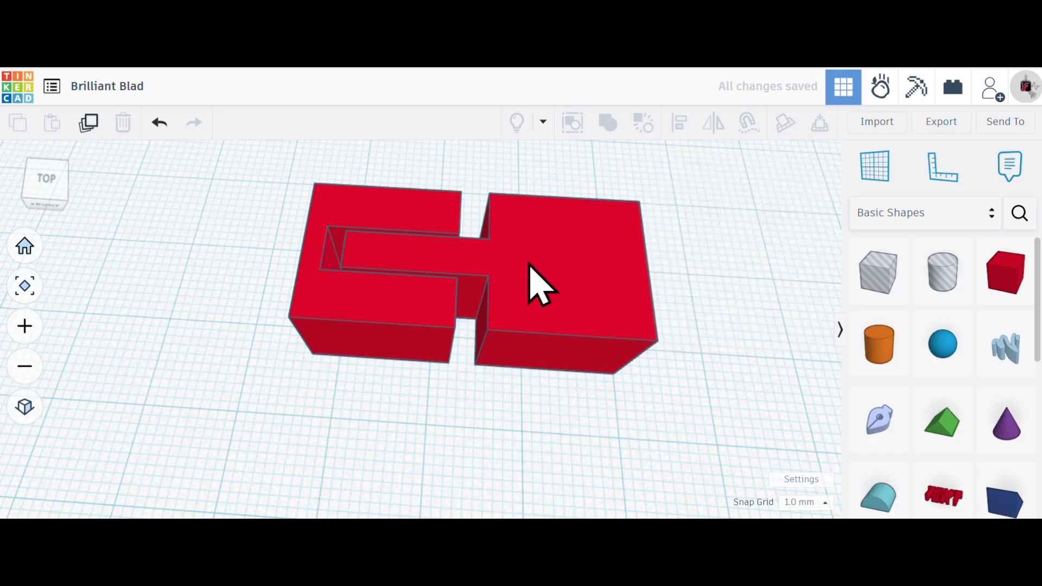
mouse_move(529, 264)
left_mouse_down()
mouse_move(756, 266)
mouse_move(611, 265)
mouse_move(575, 202)
mouse_move(532, 265)
left_mouse_up()
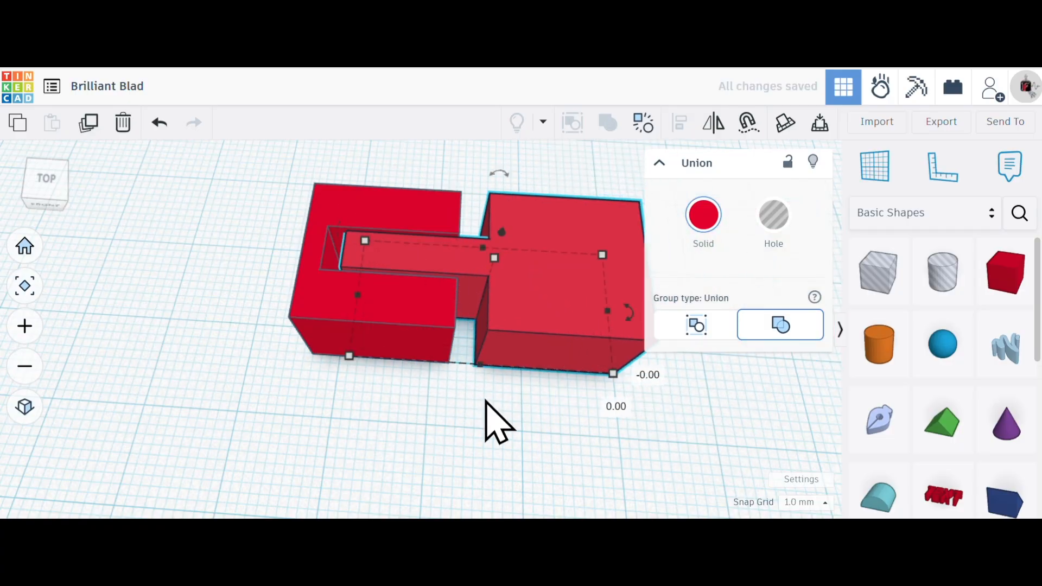
left_click(491, 421)
mouse_move(495, 422)
right_mouse_down()
mouse_move(501, 494)
mouse_move(506, 438)
mouse_move(490, 433)
mouse_move(496, 443)
right_mouse_up()
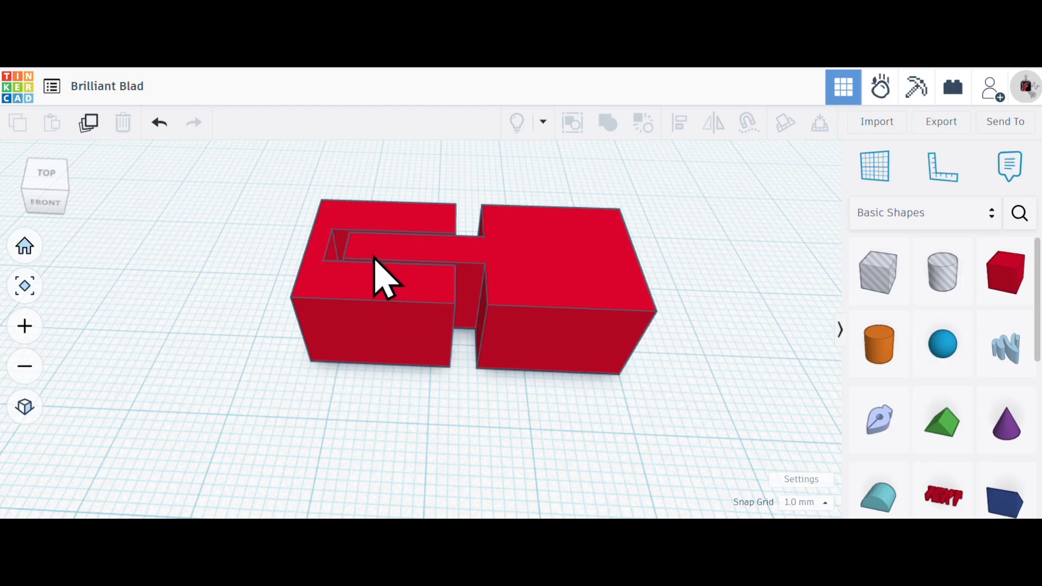
Step: Add a solid sphere in front of the merged piece and set its steps to 64
left_click_drag(941, 347, 695, 395)
scroll(492, 432, "down", 5)
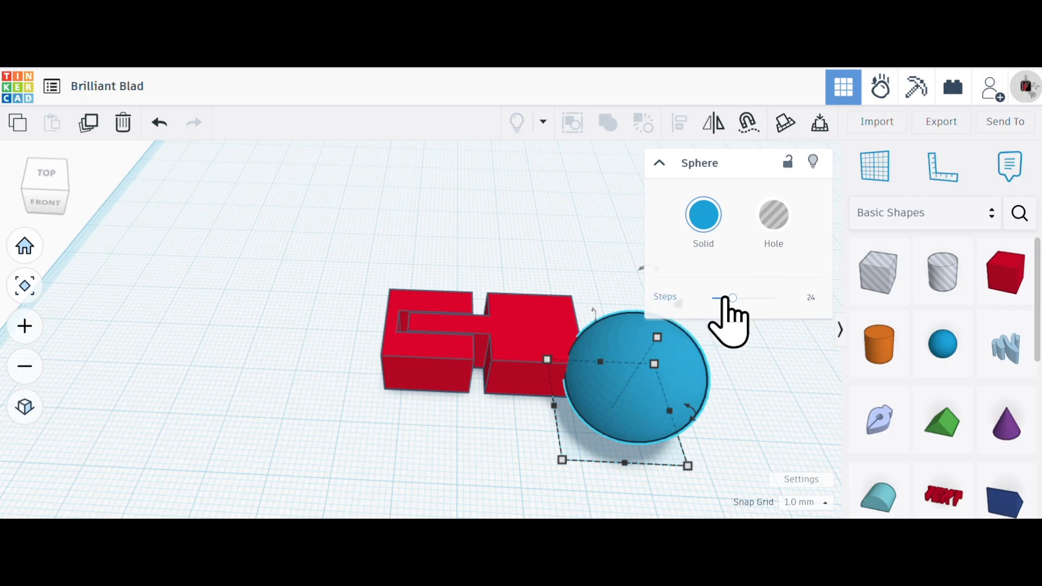
left_click_drag(732, 297, 790, 304)
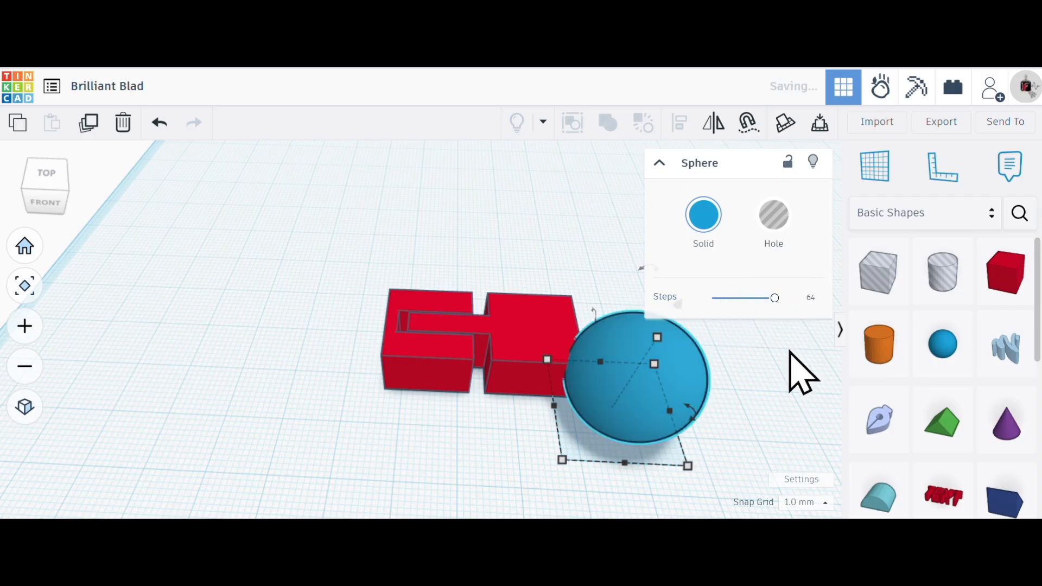
left_click(734, 438)
Step: Scale the sphere uniformly to 7 mm in diameter and deselect it
left_click(646, 407)
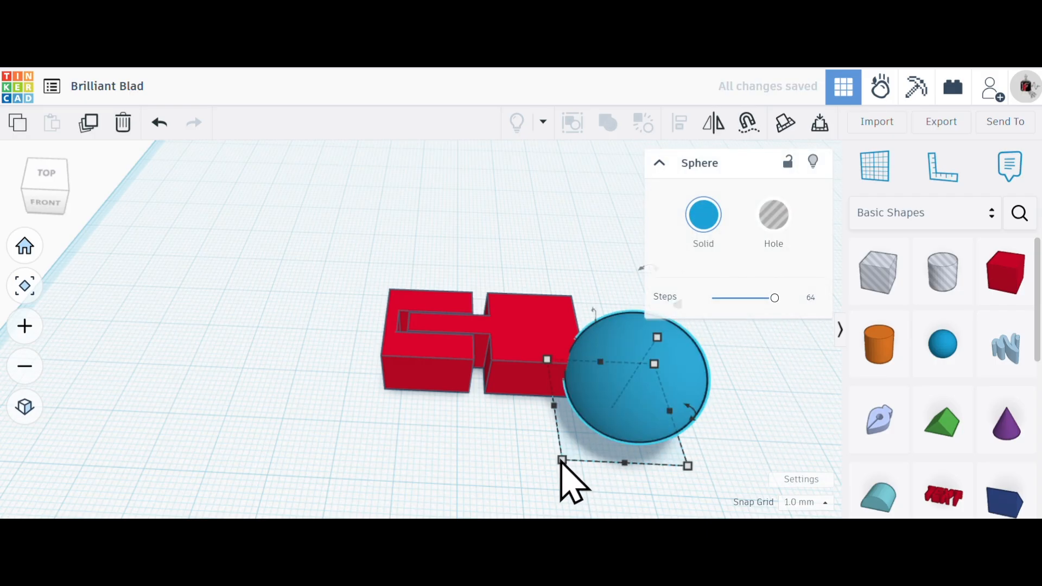
left_click_drag(561, 460, 573, 426)
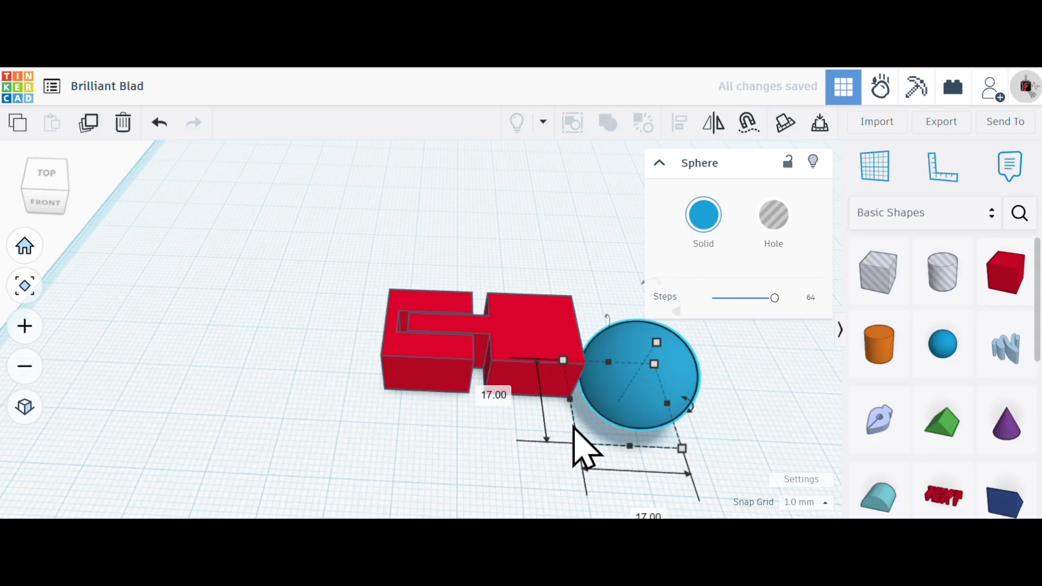
left_click(493, 396)
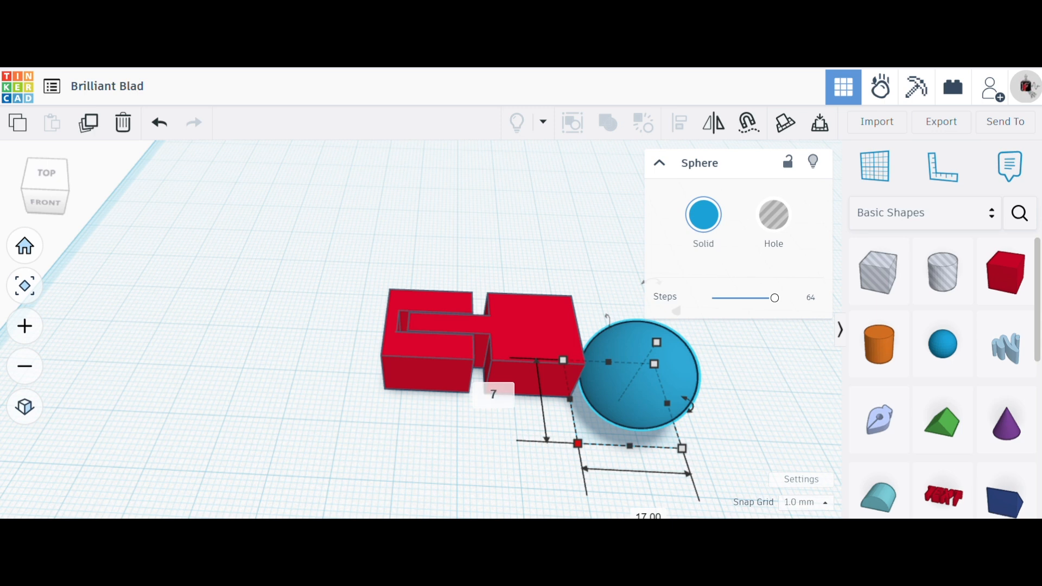
type("7")
key("Return")
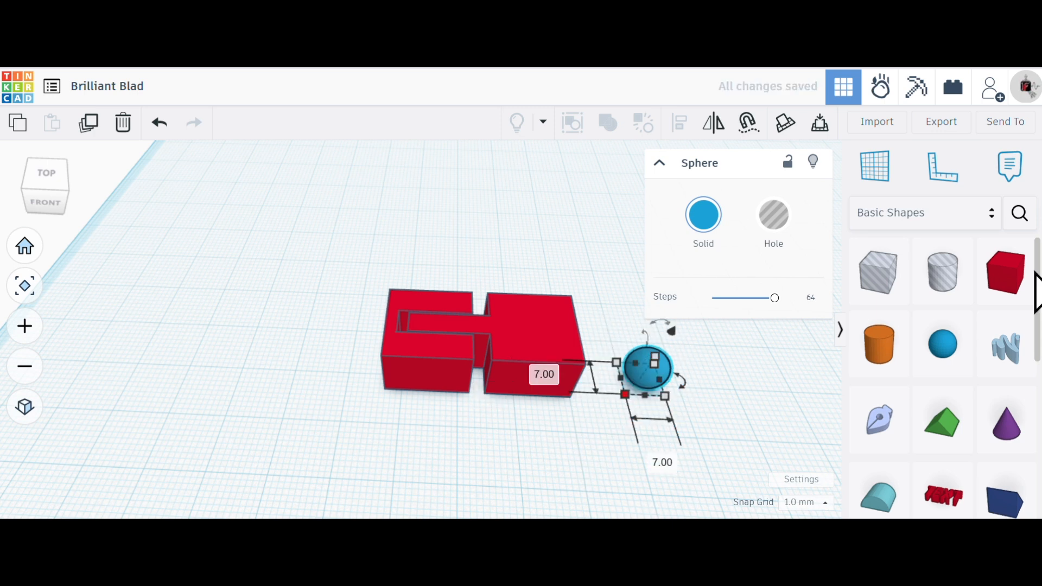
left_click(581, 430)
Step: Select the sphere and both red pieces together and centre-align them along the workplane's front-to-back direction
right_click_drag(581, 430, 580, 380)
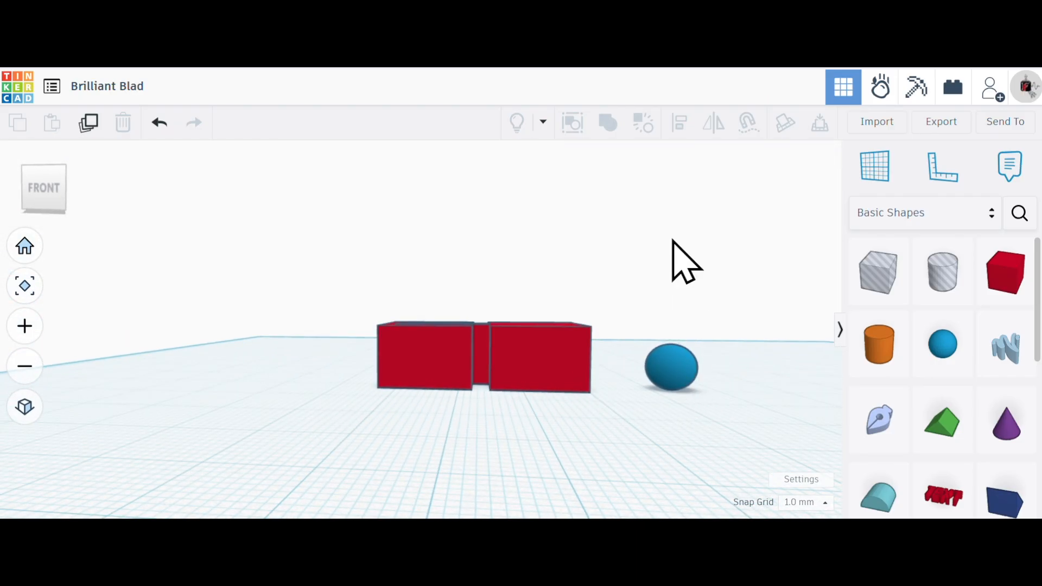
right_click_drag(656, 323, 646, 428)
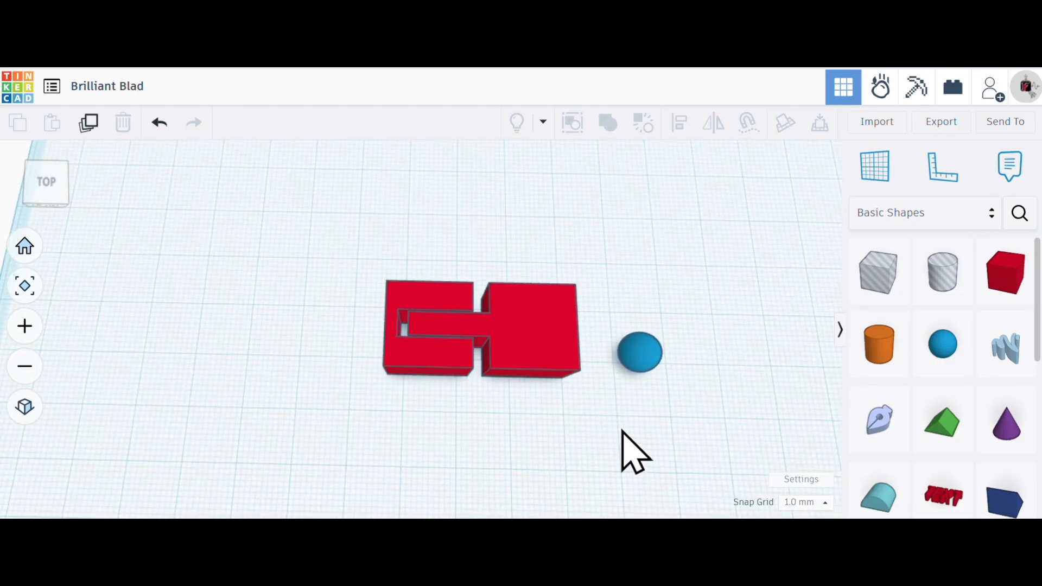
left_click_drag(660, 419, 354, 267)
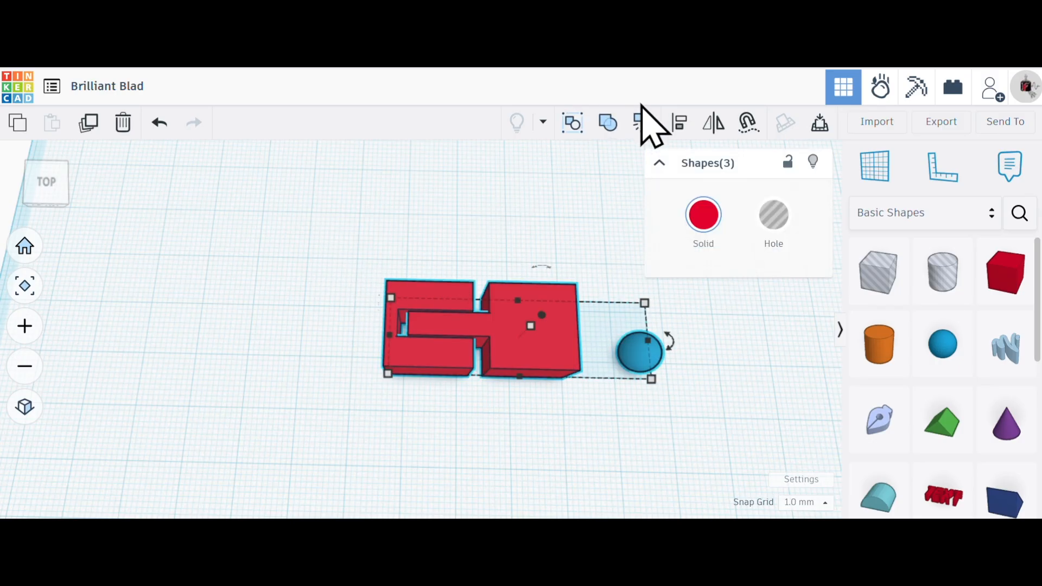
left_click(680, 123)
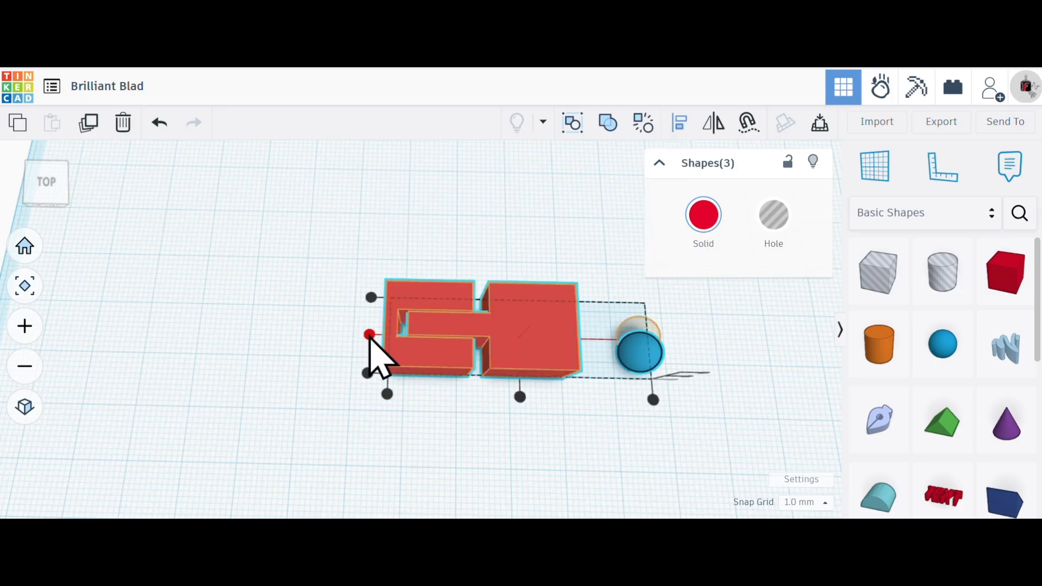
left_click(369, 334)
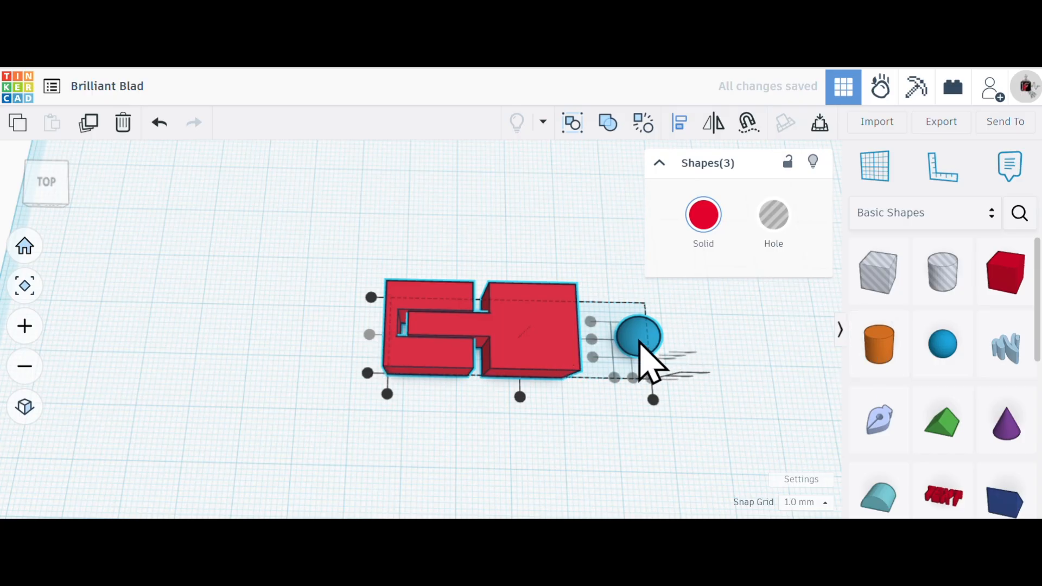
Step: Align the sphere and both red pieces to their vertical centres, and deselect them
right_click_drag(567, 439, 581, 360)
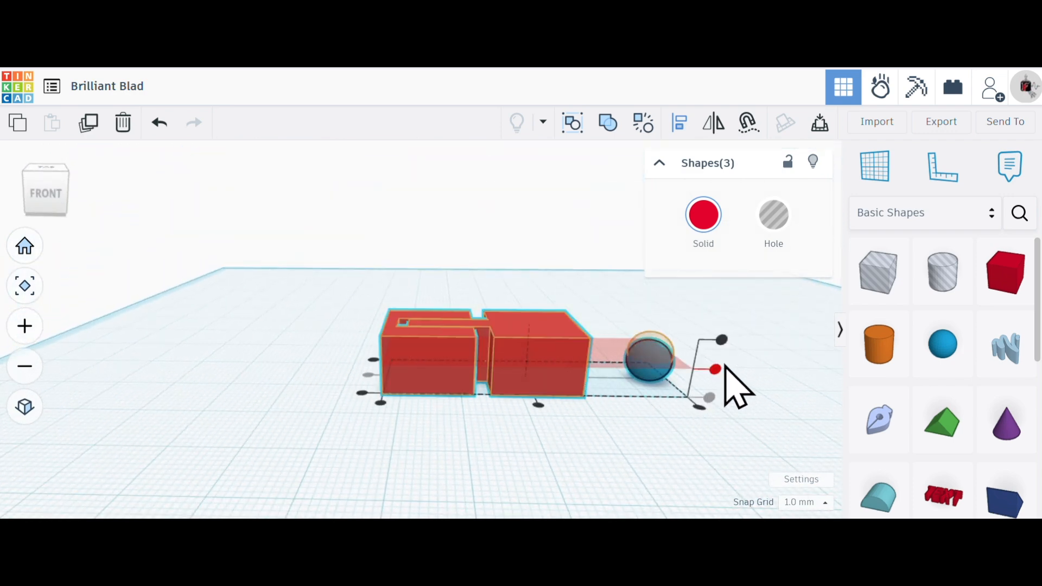
left_click(706, 458)
left_click_drag(716, 432, 387, 335)
left_click(678, 126)
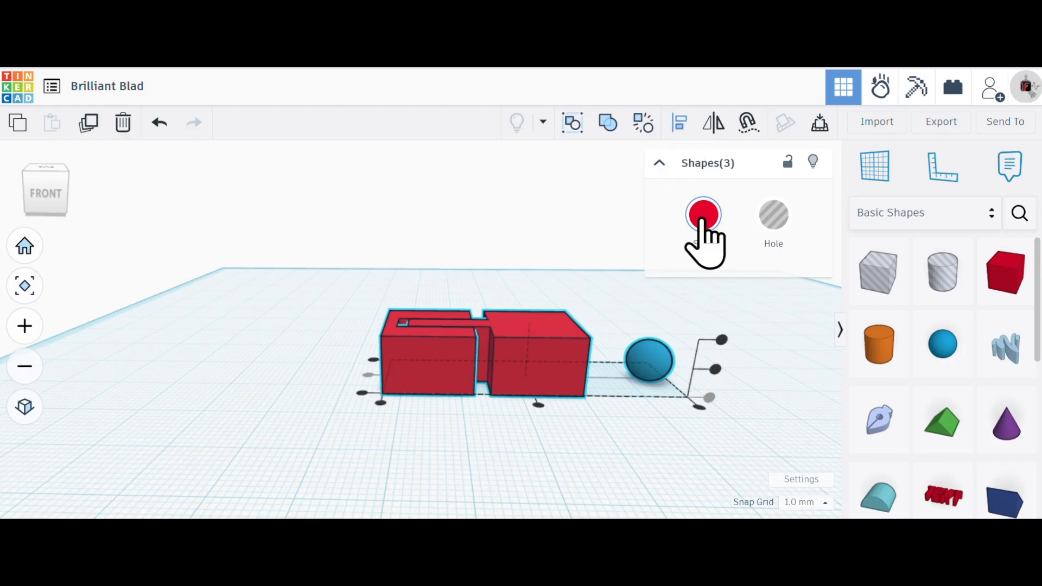
left_click(716, 370)
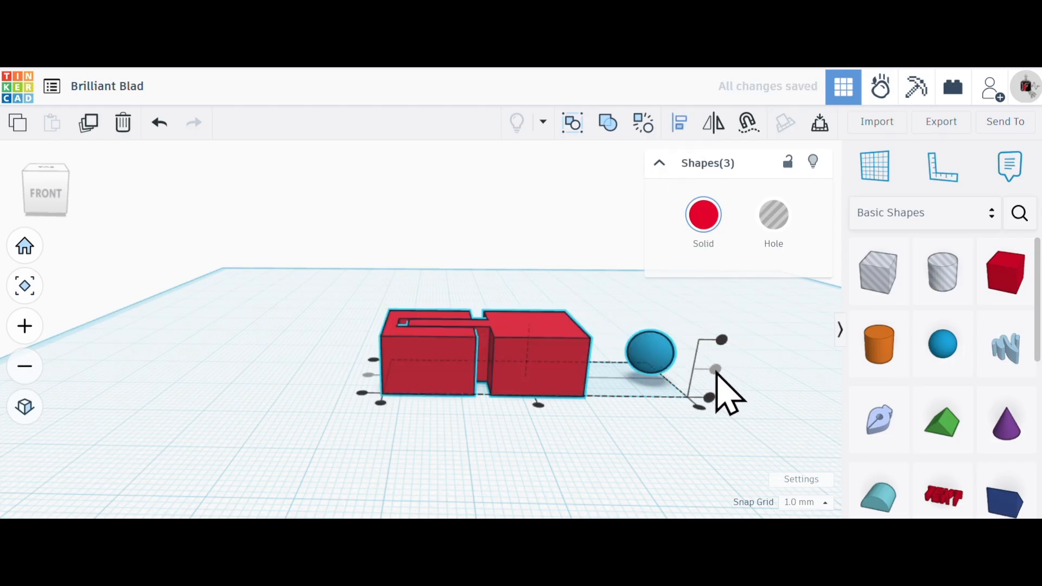
left_click(585, 448)
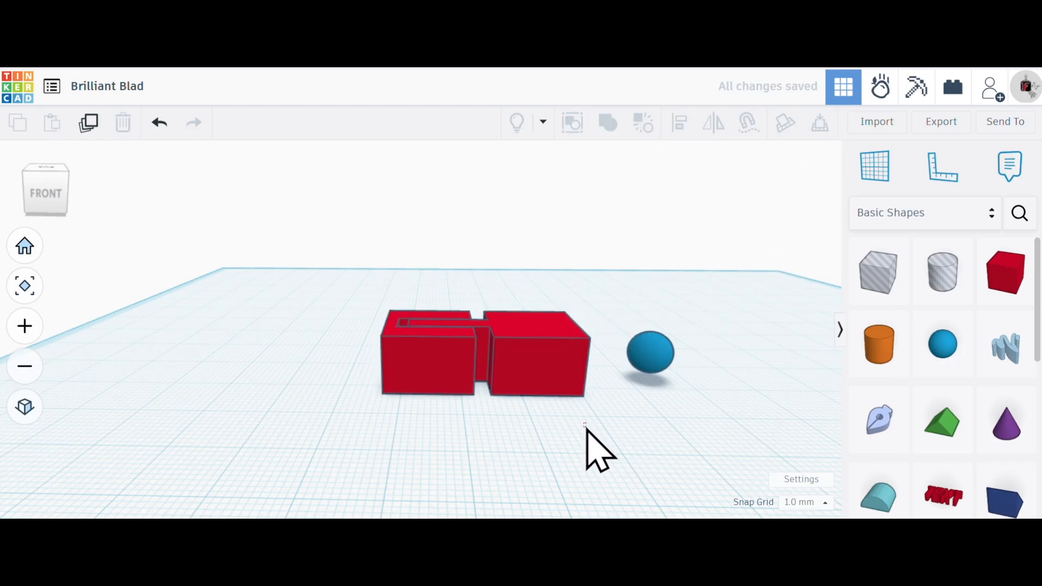
Step: Make the slotted socket piece transparent red and deselect it
right_click_drag(589, 431, 631, 343)
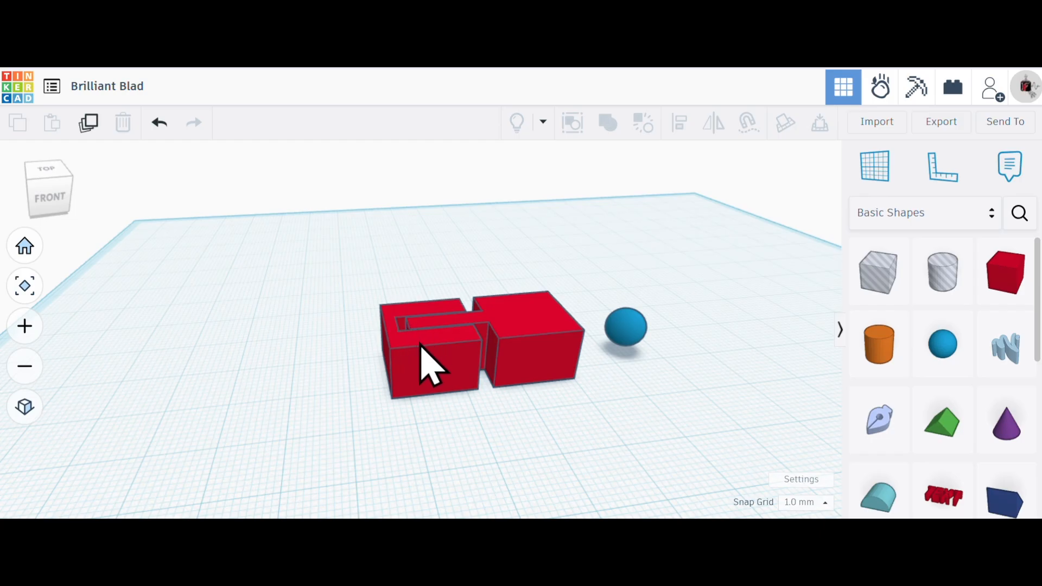
left_click(455, 374)
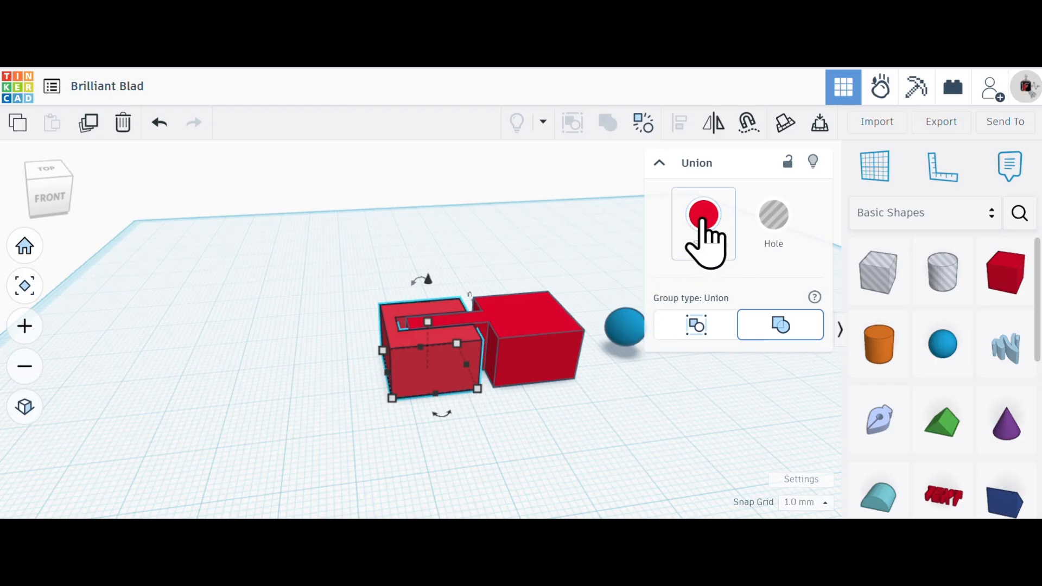
left_click(704, 238)
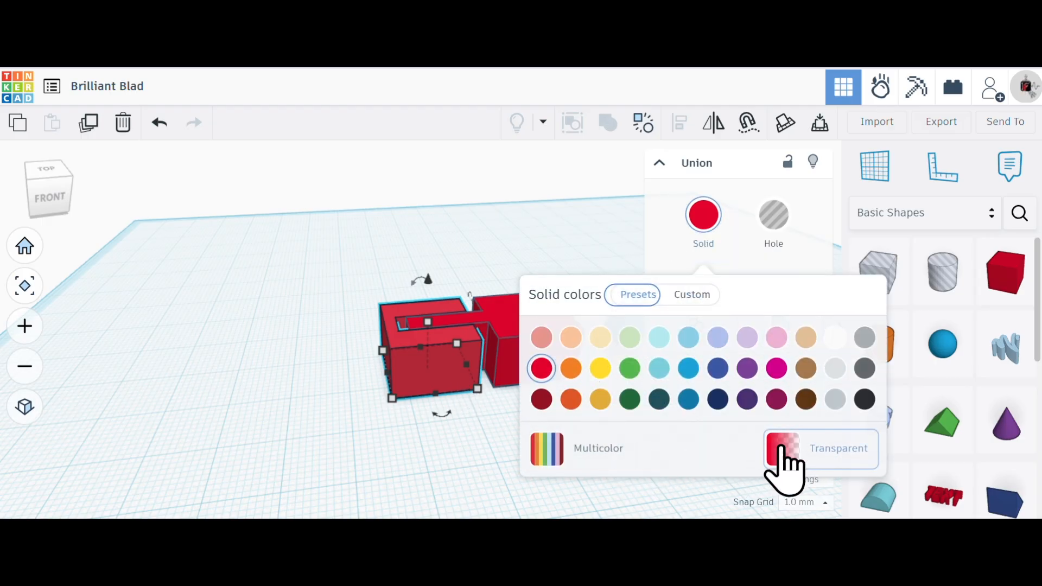
left_click(781, 450)
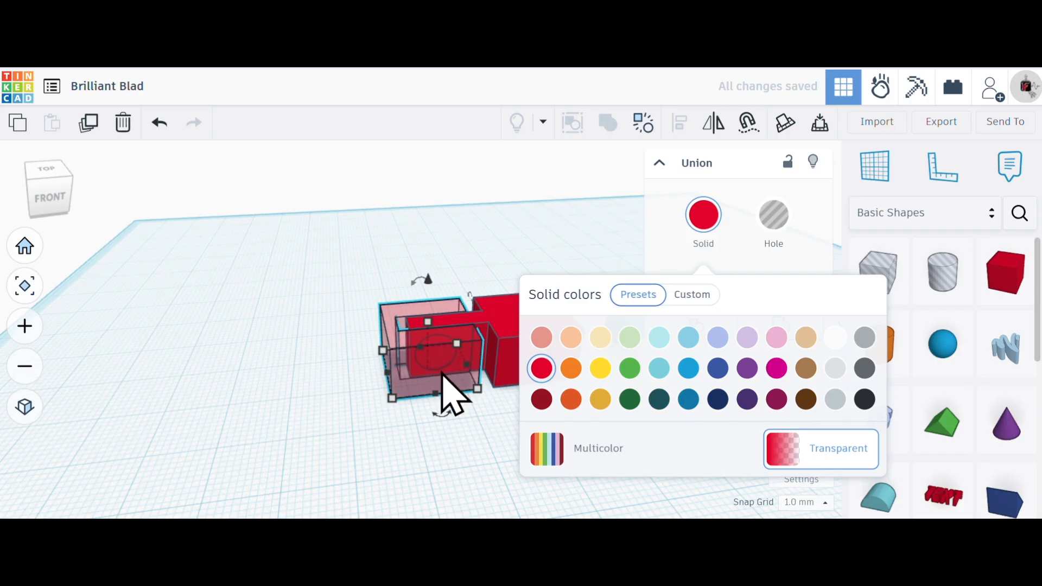
left_click(465, 441)
Step: Move the arm piece out of the slot, 41 mm toward the back and 20 mm sideways, and deselect it
right_click_drag(465, 442, 456, 491)
left_click_drag(513, 347, 560, 193)
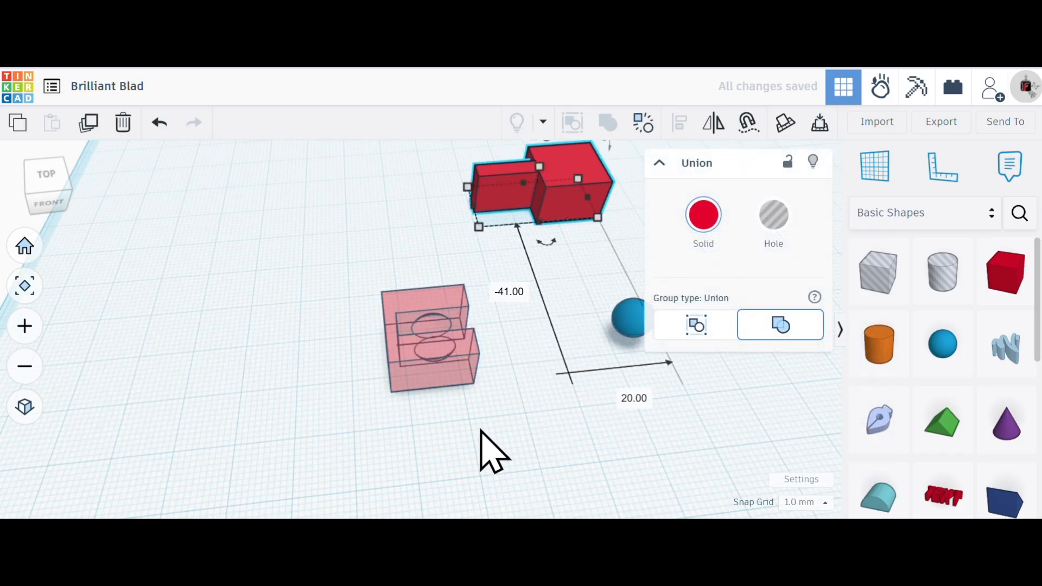
left_click(369, 430)
right_click_drag(365, 430, 402, 411)
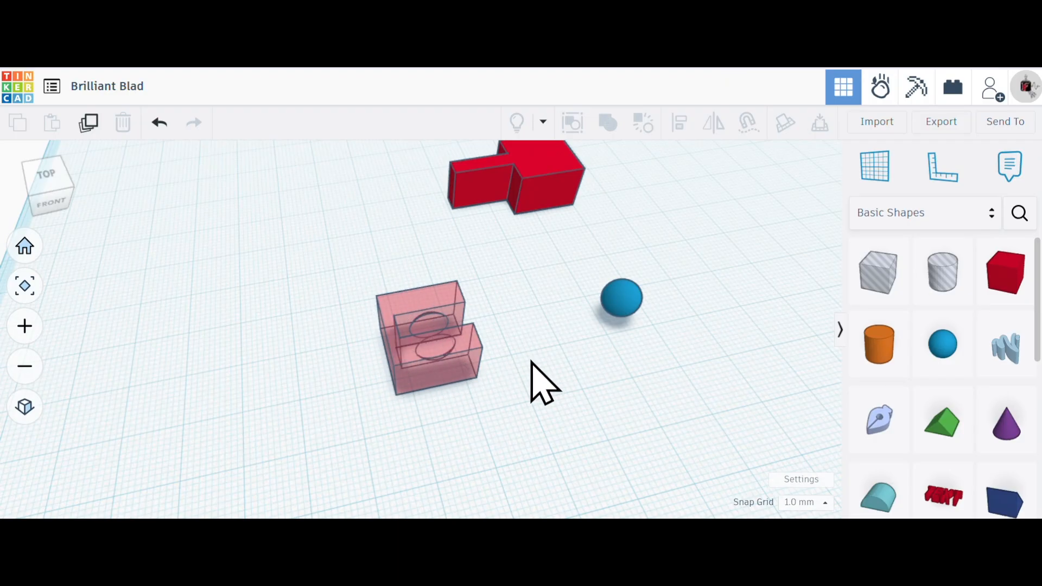
Step: Move the sphere to the open end of the slotted piece and check the alignment of the two shapes
left_click_drag(623, 299, 465, 344)
left_click_drag(497, 434, 388, 310)
left_click(679, 123)
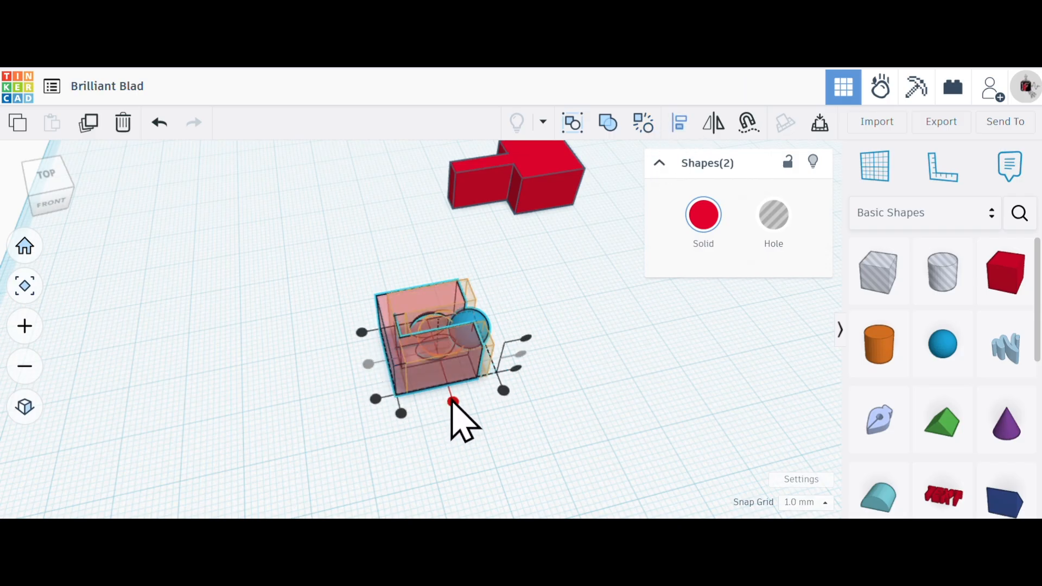
left_click(532, 413)
right_click_drag(551, 402, 504, 429)
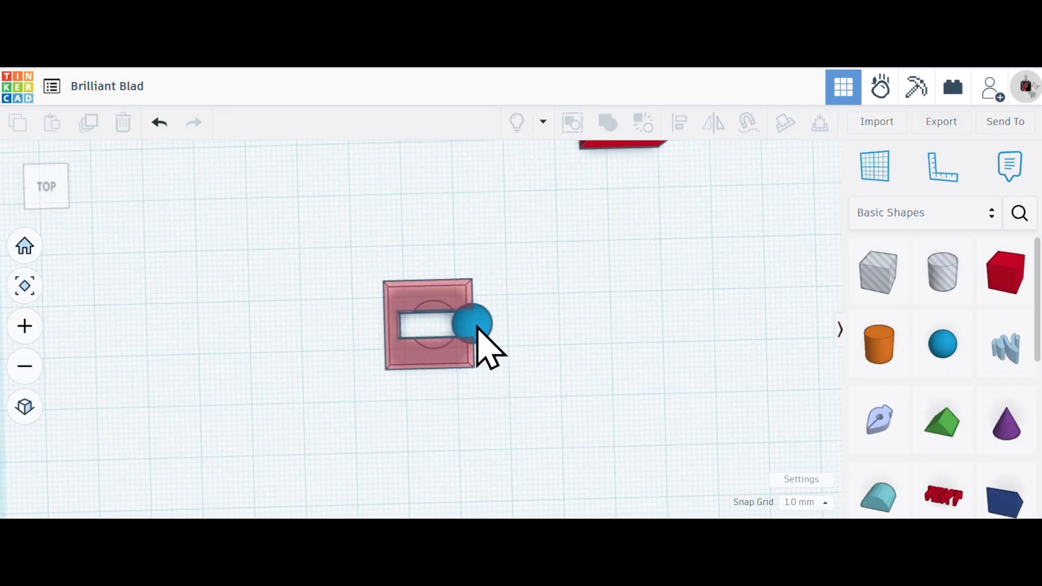
Step: Nudge the sphere 7 mm deeper into the slot so it sits centred between the round socket recesses
left_click(477, 327)
key("Left")
key("Left")
key("Left")
key("Left")
key("Left")
key("Left")
key("Left")
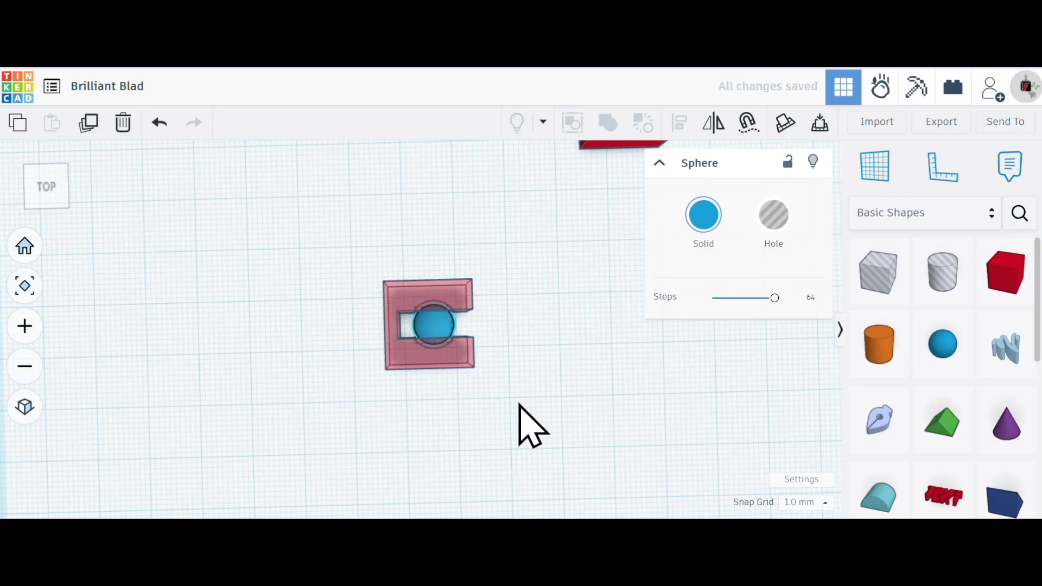
Step: Examine the clearance between the ball and the socket recesses from several sides and close up
right_click_drag(412, 352, 651, 363)
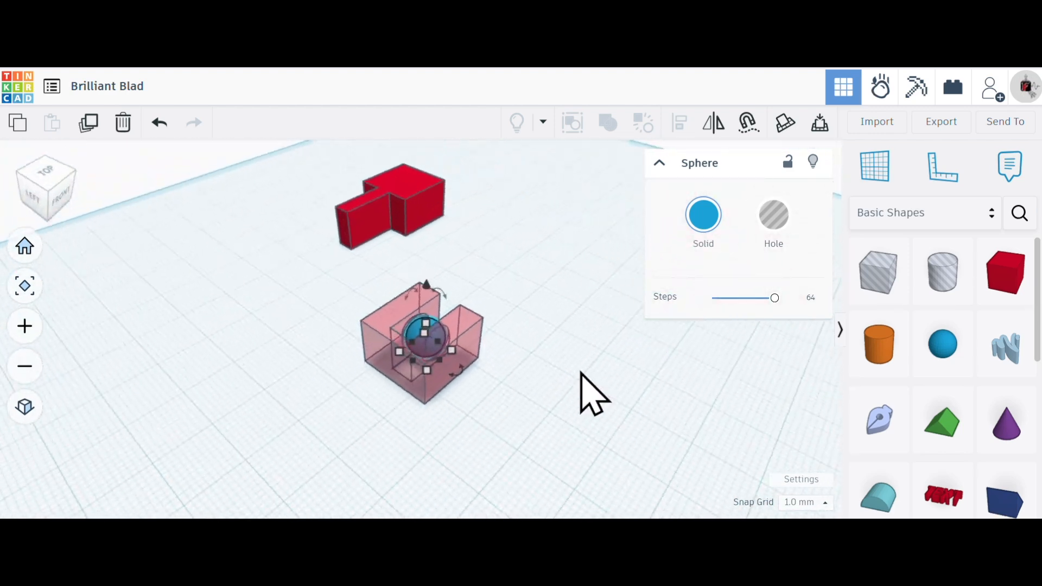
right_click_drag(422, 415, 511, 380)
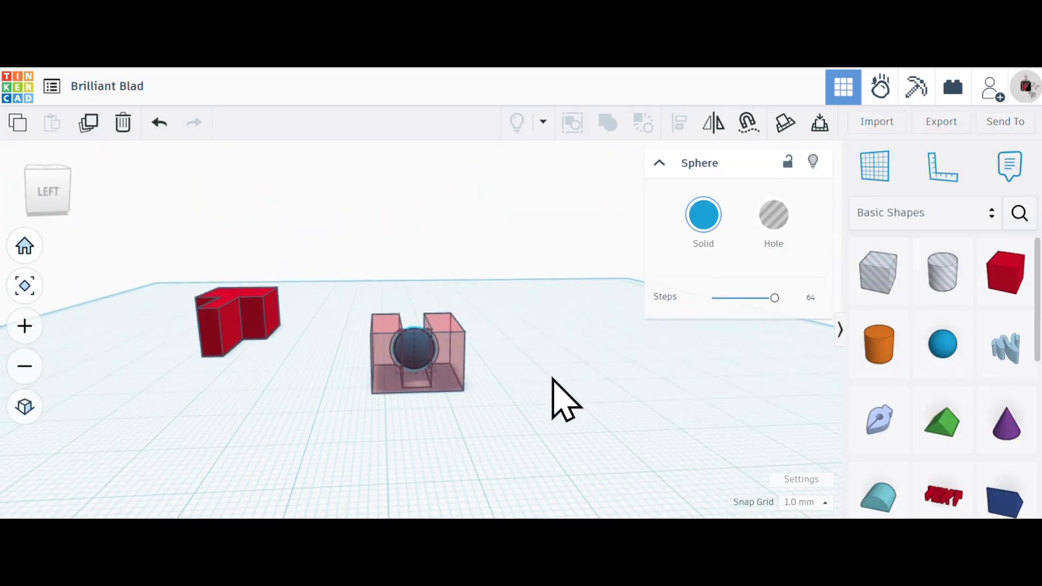
right_click_drag(521, 396, 495, 395)
scroll(516, 420, "up", 5)
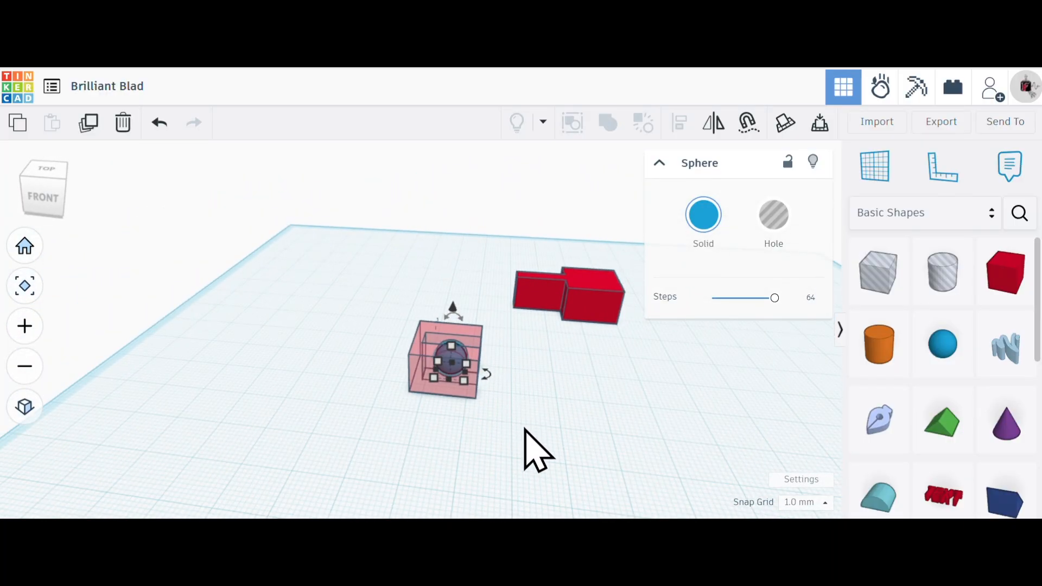
right_click_drag(516, 433, 569, 458)
scroll(486, 400, "up", 6)
scroll(436, 387, "down", 4)
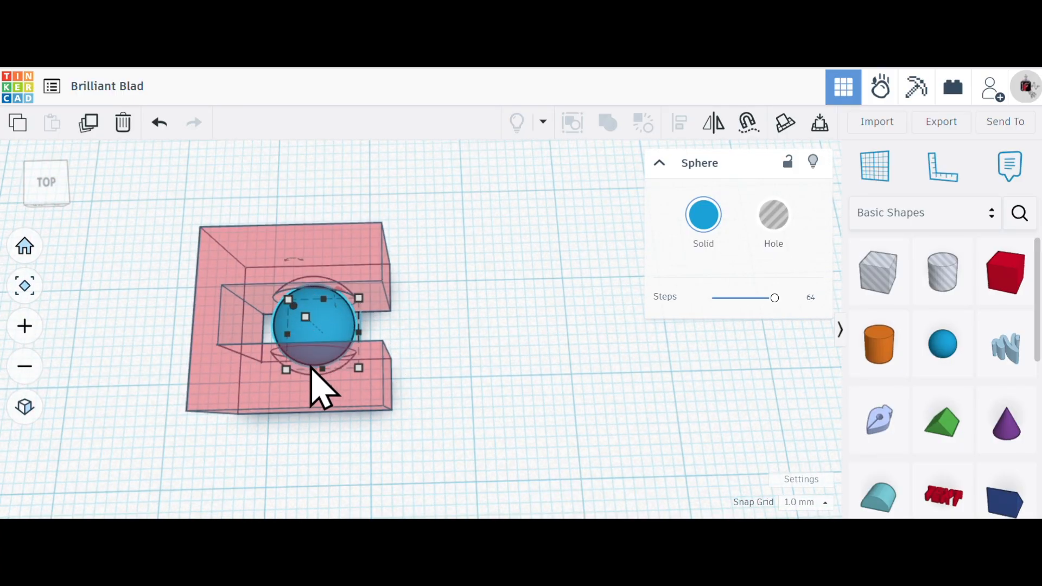
scroll(464, 369, "down", 5)
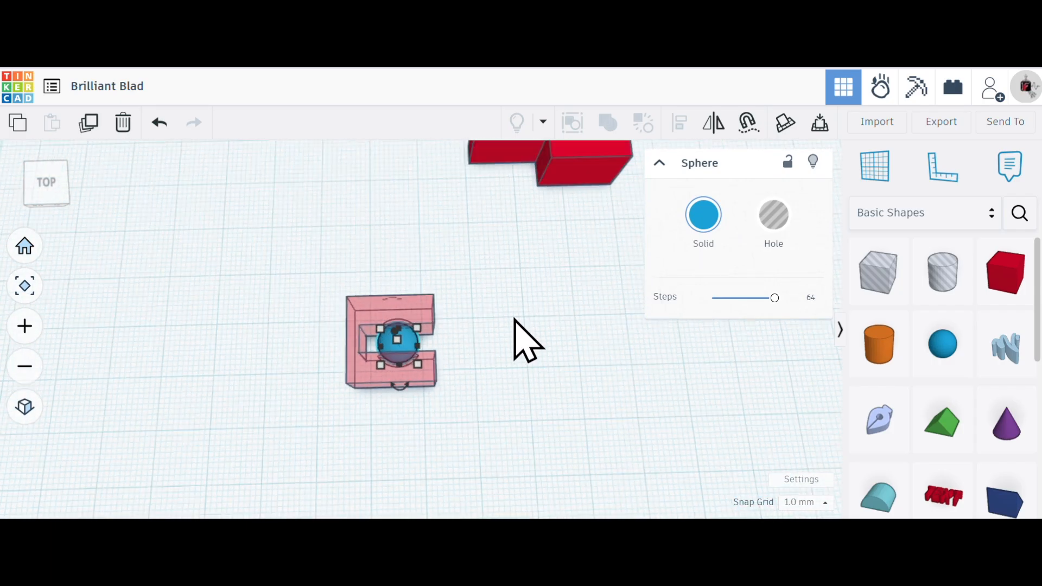
Step: Move the arm piece back so its bar tip enters the slot, and check its alignment with the socket piece and ball
left_click_drag(589, 187, 535, 380)
left_click(471, 405)
left_click_drag(254, 248, 631, 392)
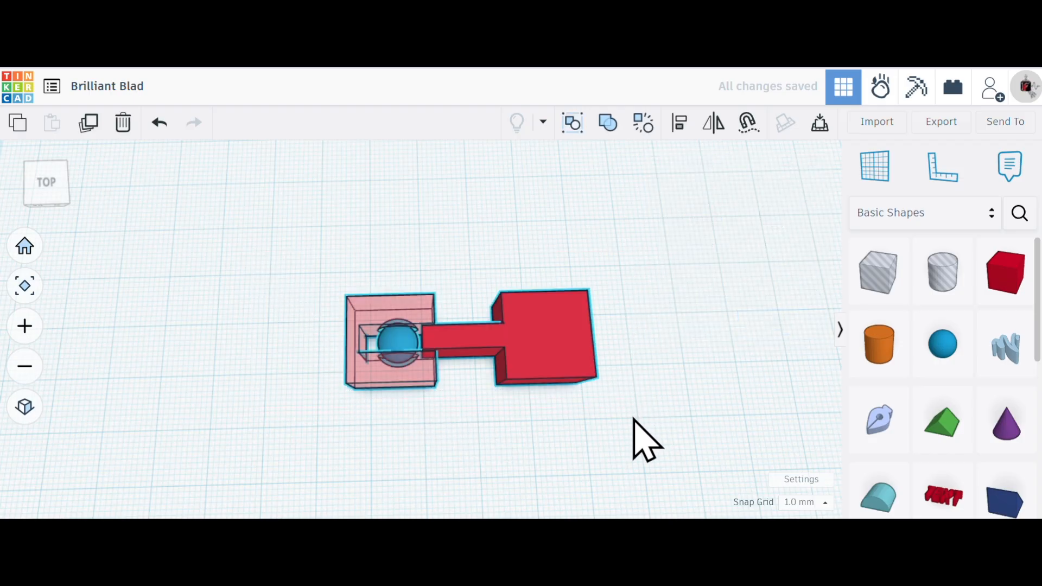
left_click(672, 128)
left_click(335, 352)
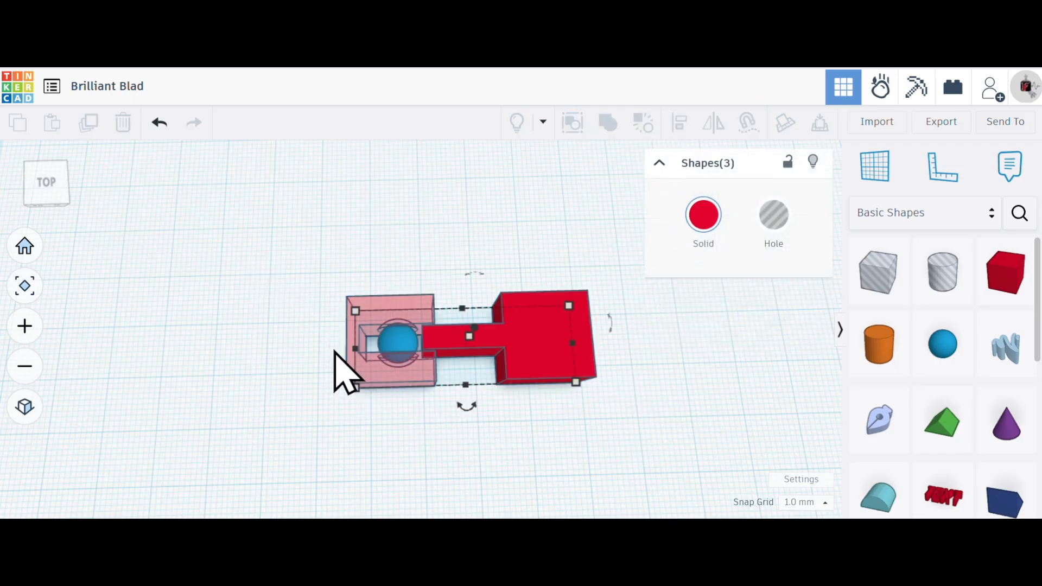
left_click(337, 369)
left_click_drag(282, 234, 631, 395)
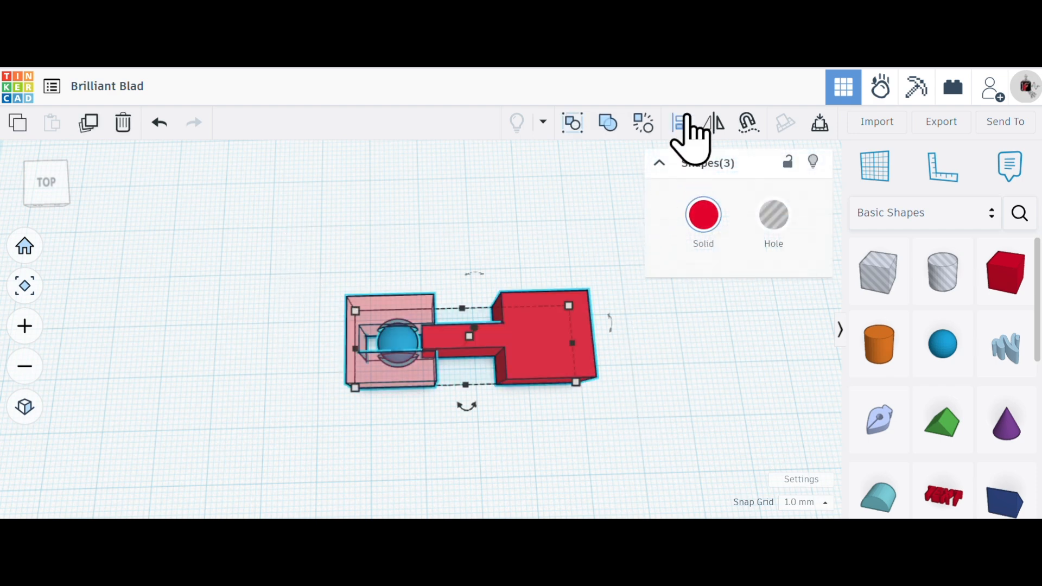
left_click(681, 372)
Step: Select the arm piece and nudge it about 2 mm toward the ball so the bar's end overlaps the sphere
left_click(564, 369)
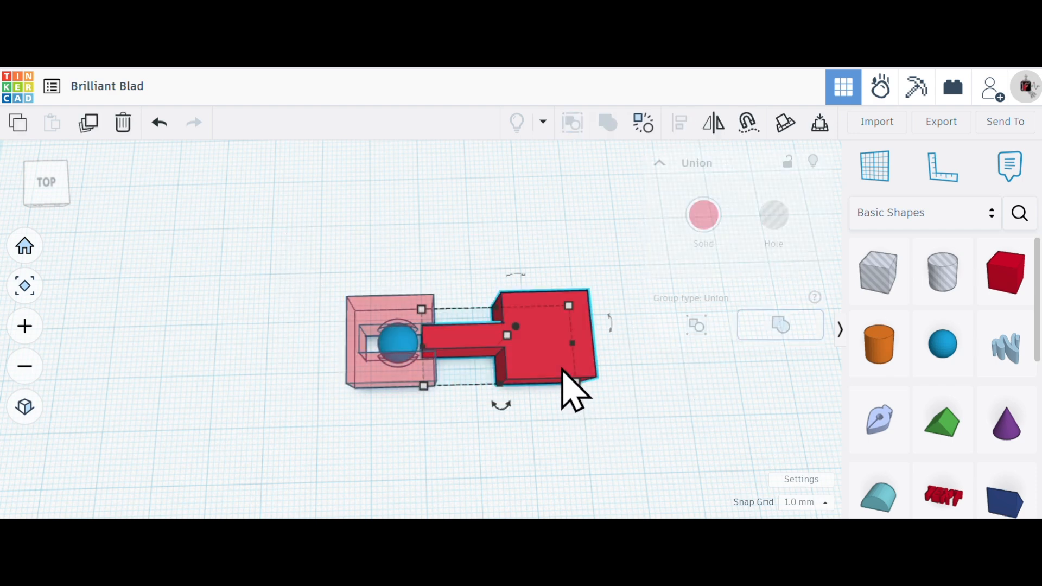
scroll(446, 418, "up", 5)
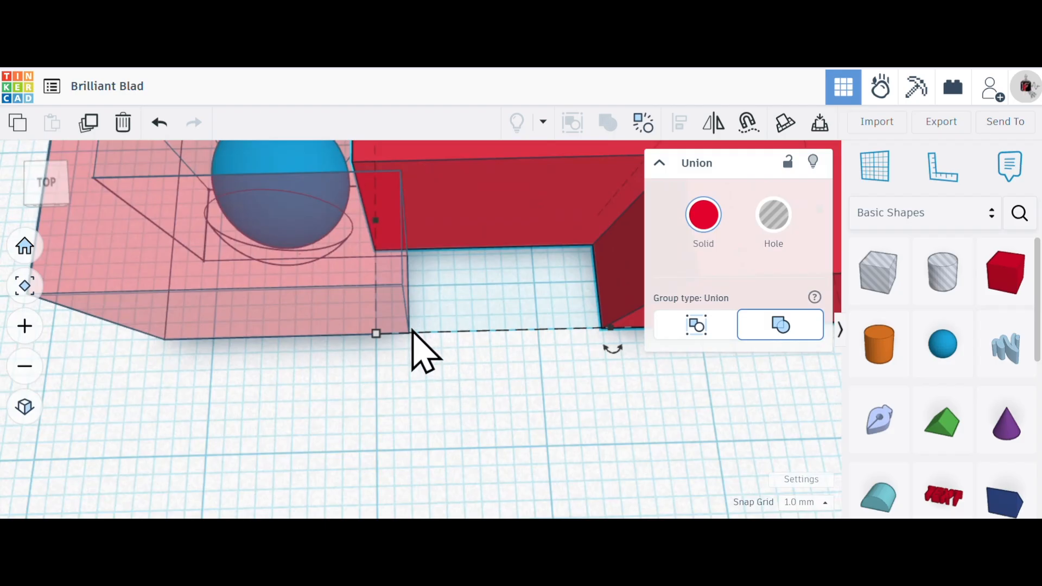
scroll(542, 401, "up", 2)
scroll(596, 407, "down", 4)
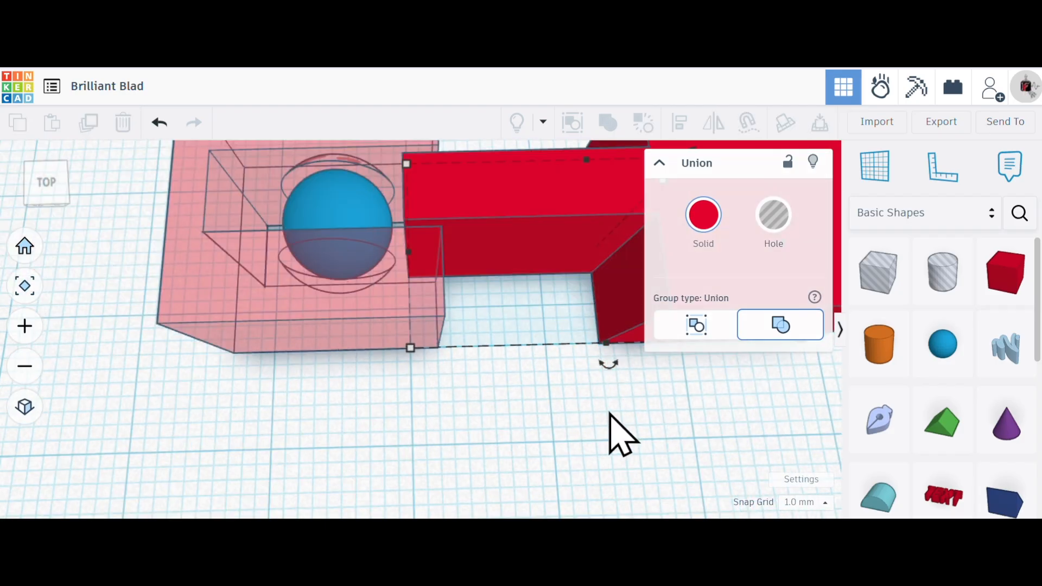
left_click(611, 433)
left_click(734, 259)
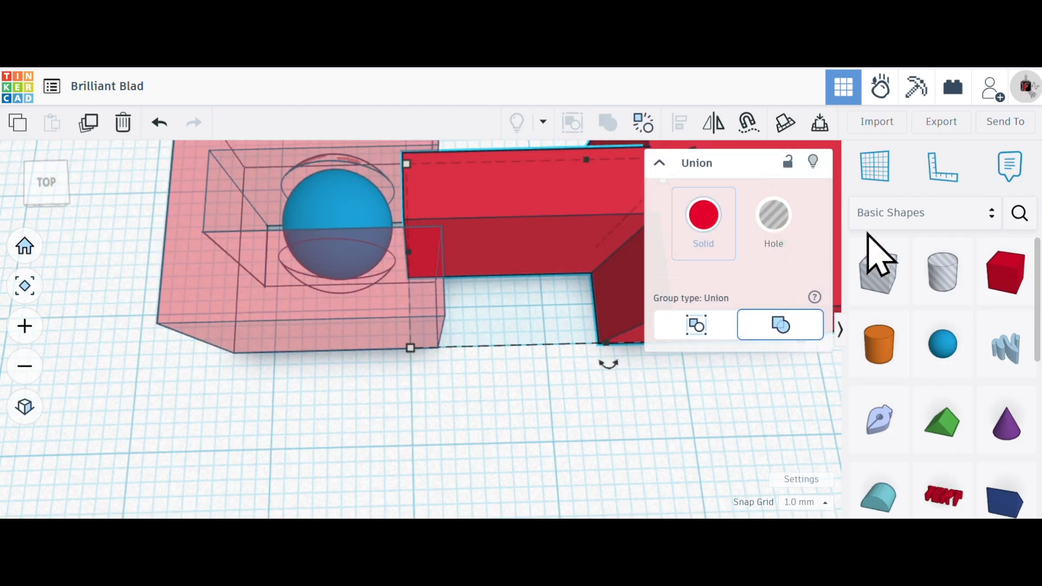
key("Left")
key("Left")
key("Left")
key("Left")
key("Left")
key("Left")
key("Left")
key("Left")
key("Left")
key("Left")
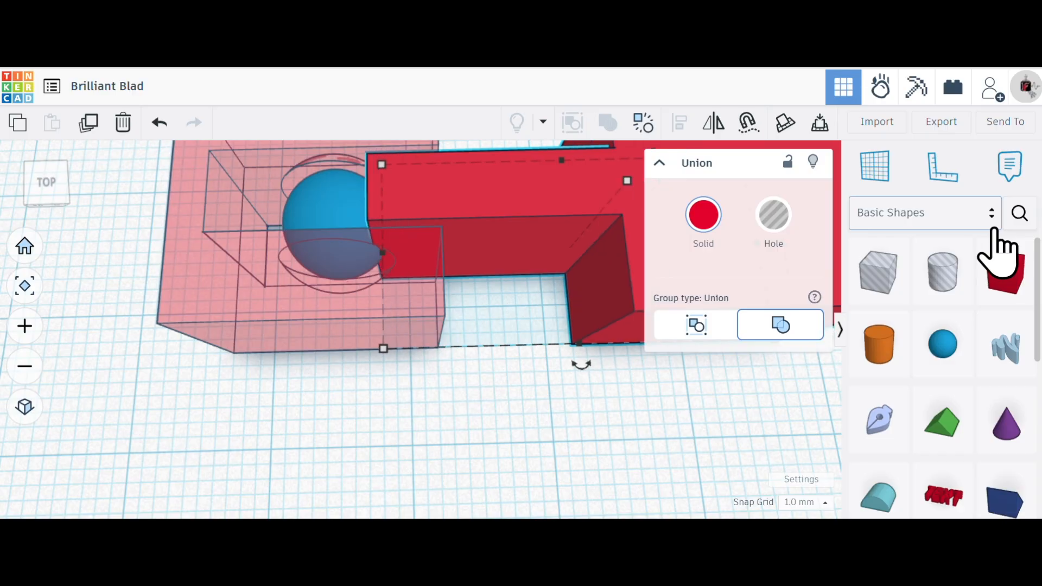
Step: Nudge the arm piece deeper into the slot until its bar passes through the ball, leaving 3 mm between the two blocks
key("Left")
key("Left")
key("Left")
key("Left")
key("Left")
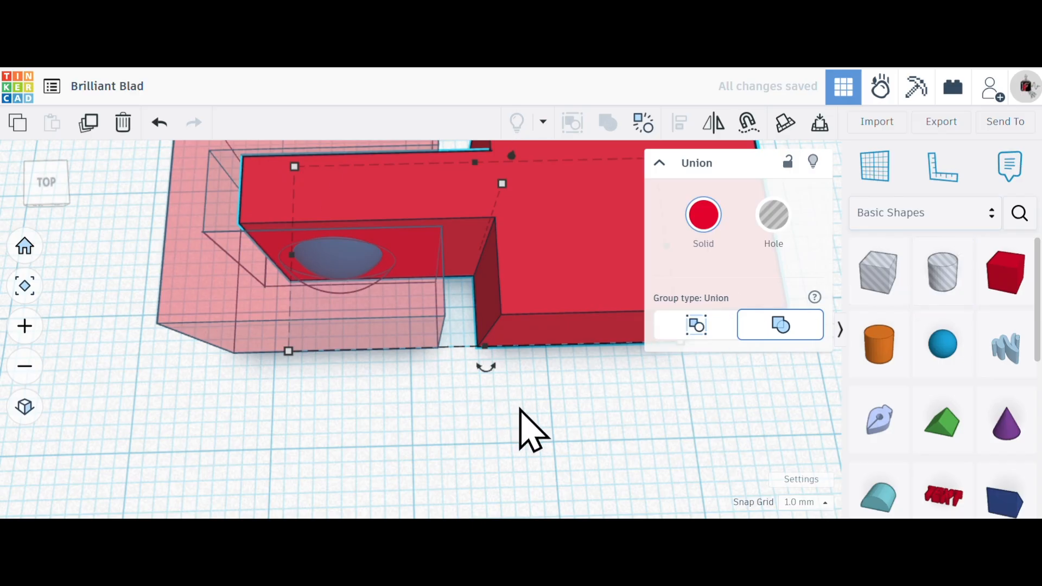
key("f")
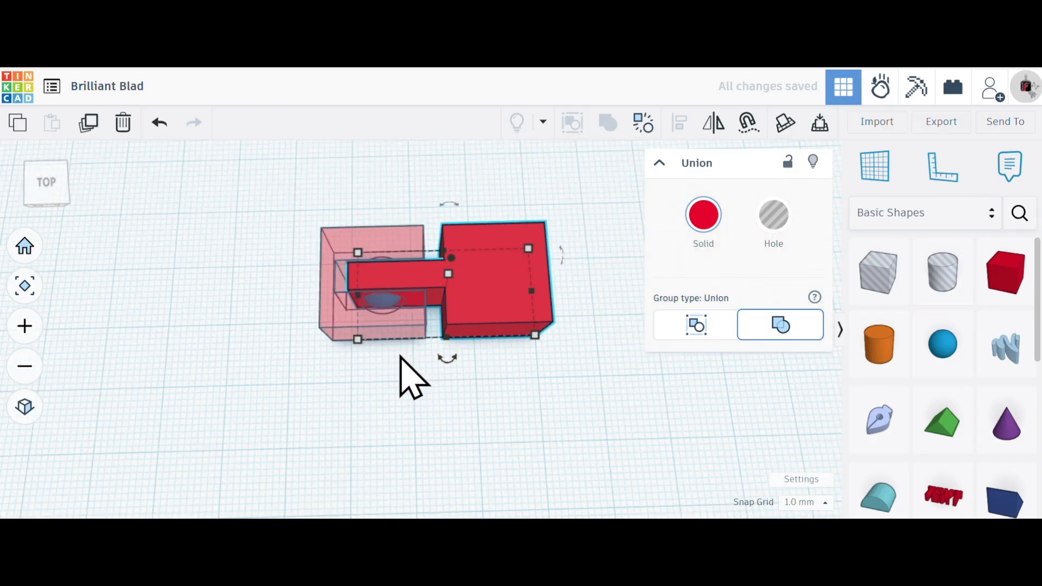
Step: Select the socket piece, ball and arm piece and group them into one union
left_click(407, 383)
right_click_drag(407, 382, 353, 384)
left_click_drag(262, 182, 554, 358)
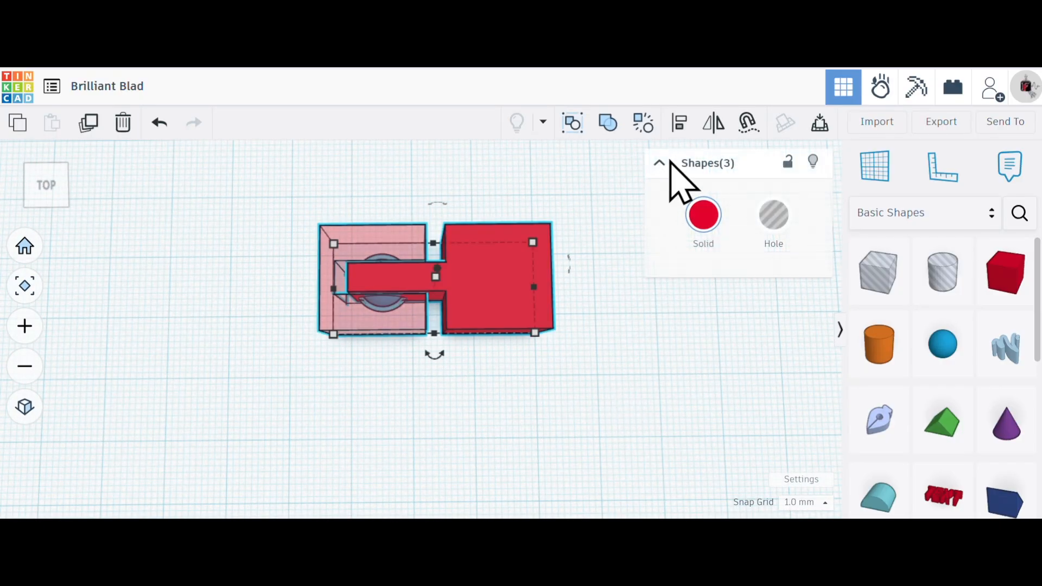
left_click(595, 126)
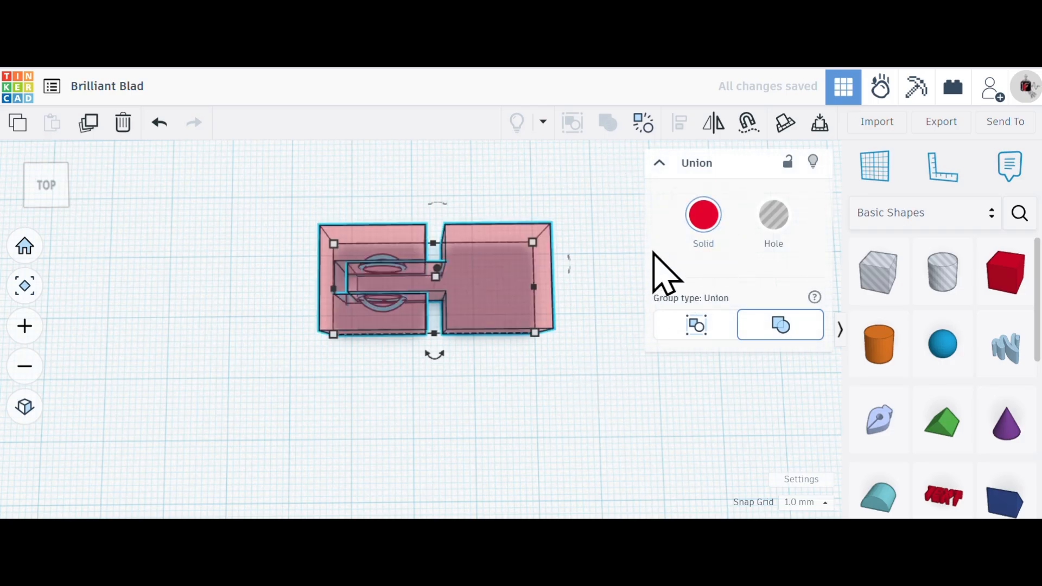
Step: Turn off transparency for the grouped joint and colour it magenta
left_click(706, 218)
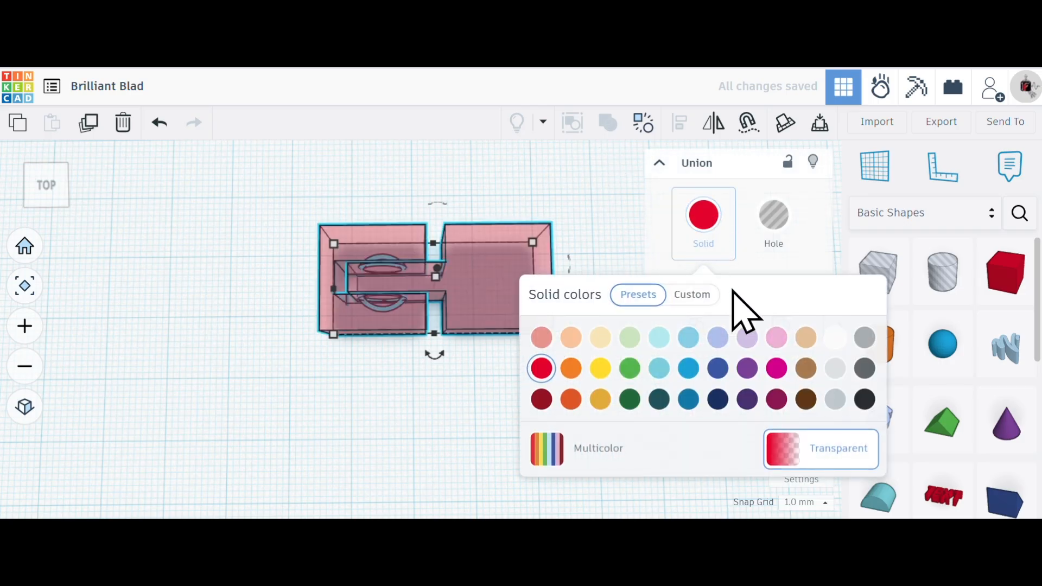
left_click(803, 441)
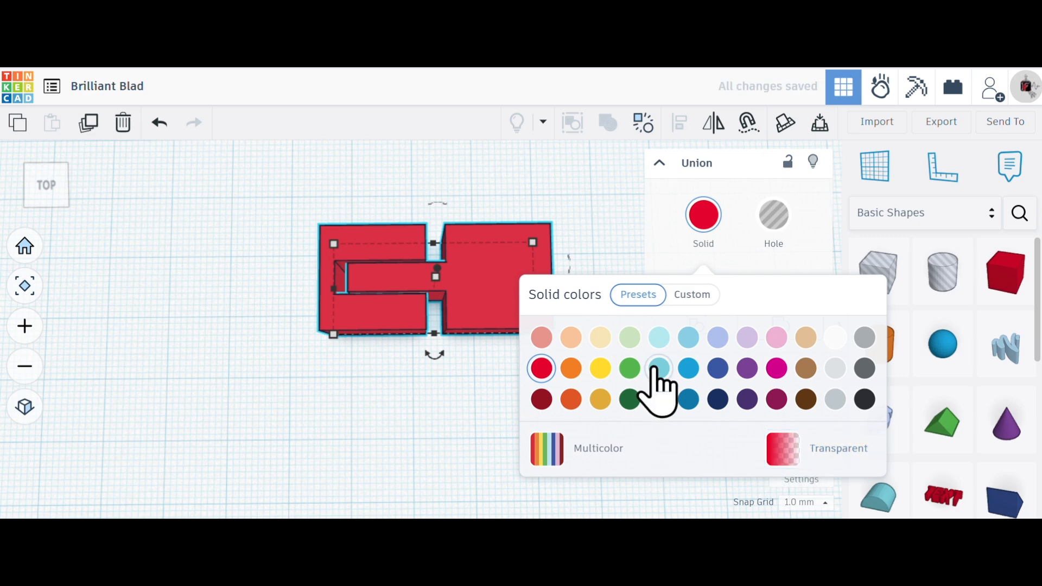
left_click(776, 368)
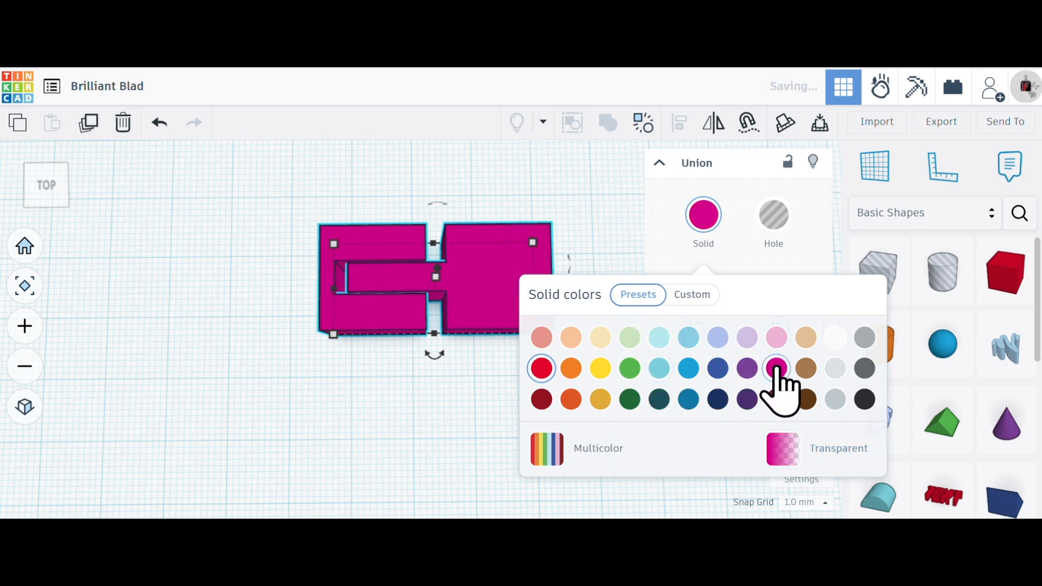
left_click(421, 426)
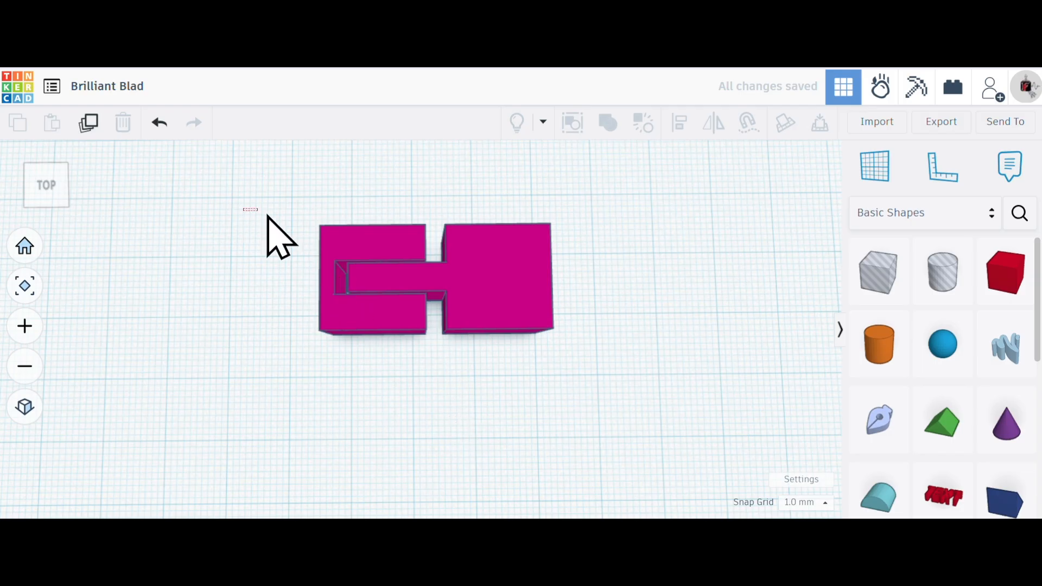
Step: Recolour the grouped joint dark blue
left_click_drag(267, 217, 569, 369)
left_click(689, 228)
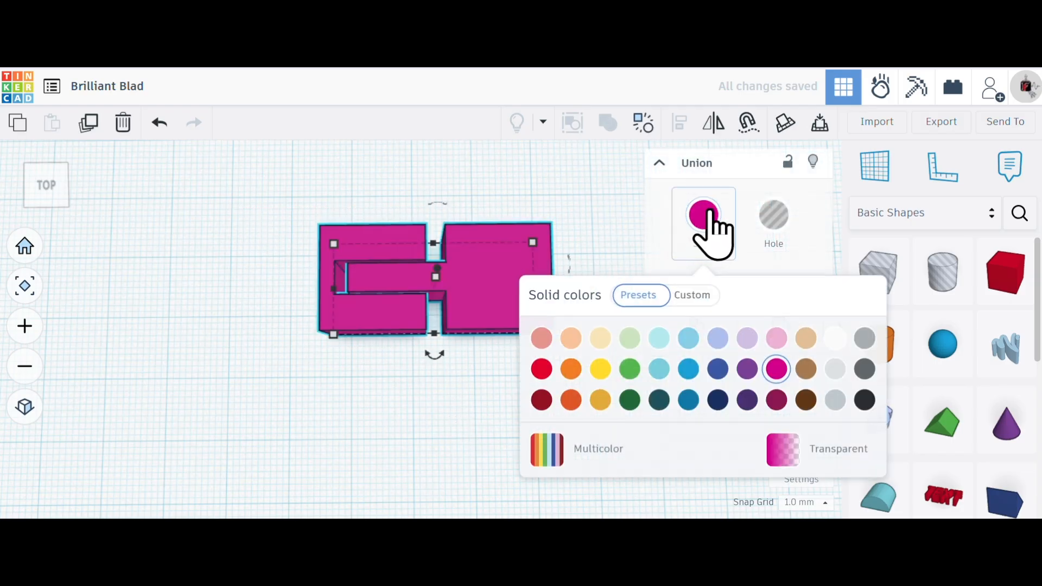
left_click(689, 401)
left_click(404, 407)
Step: Move the grouped joint near the back-left corner of the workplane to clear space in the middle
right_click_drag(437, 434, 475, 411)
scroll(475, 410, "down", 5)
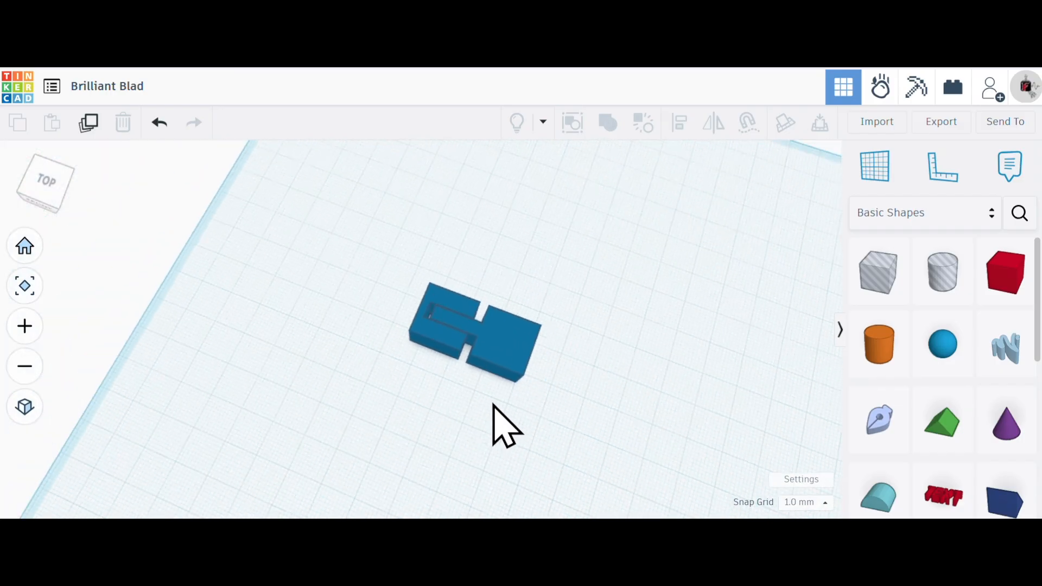
left_click(519, 296)
left_click_drag(519, 293, 456, 353)
left_click(467, 375)
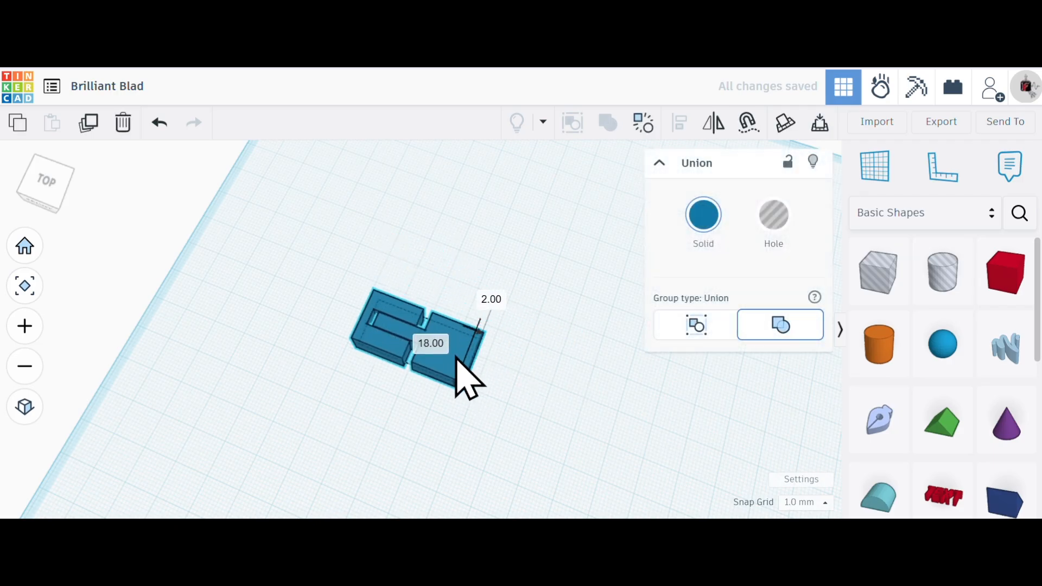
right_click_drag(558, 418, 472, 417)
left_click_drag(474, 395, 486, 191)
right_click_drag(587, 421, 617, 424)
right_click_drag(672, 450, 711, 458)
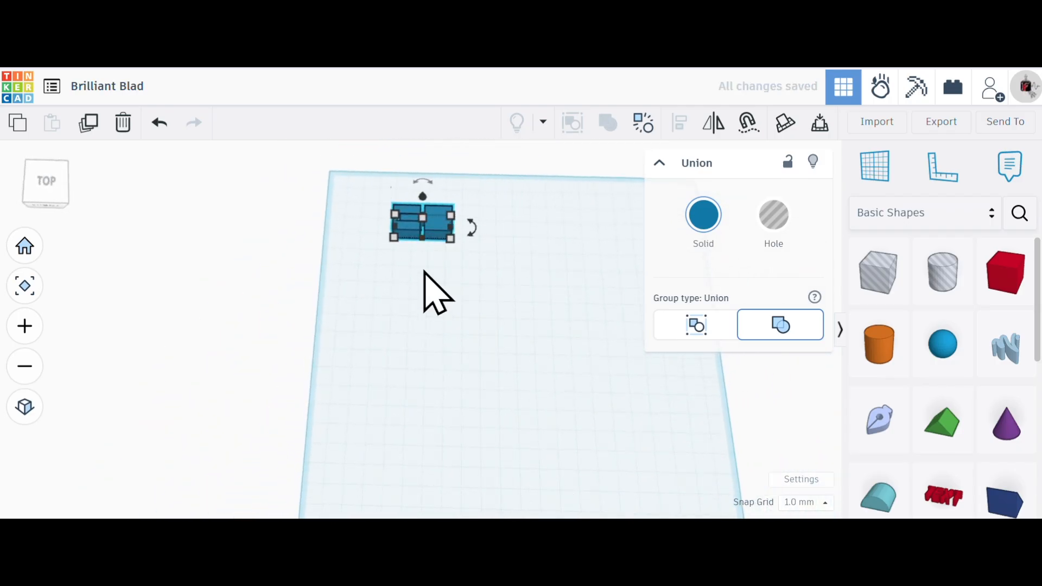
left_click(462, 296)
left_click_drag(441, 233, 429, 228)
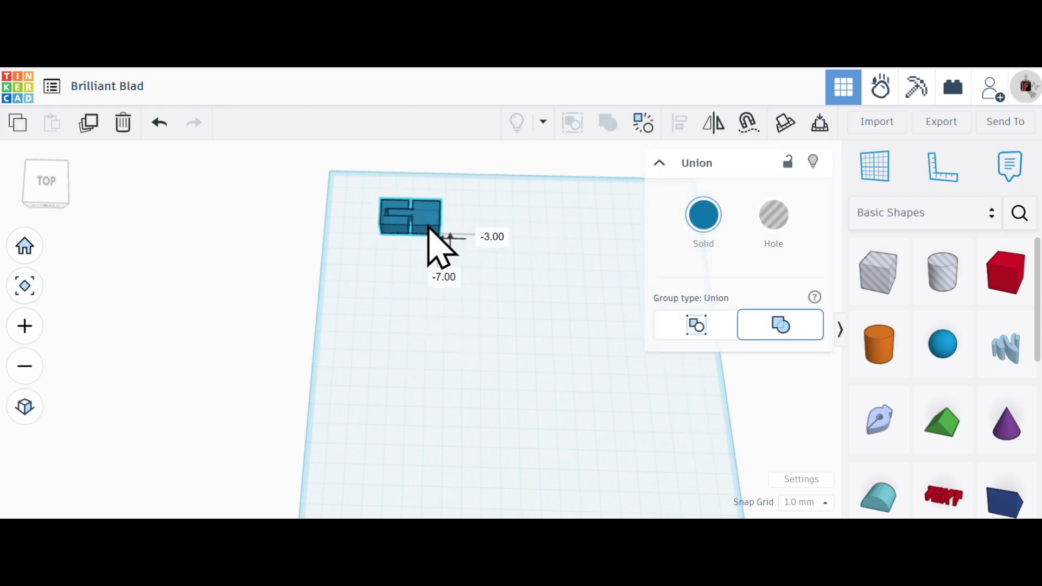
left_click(547, 383)
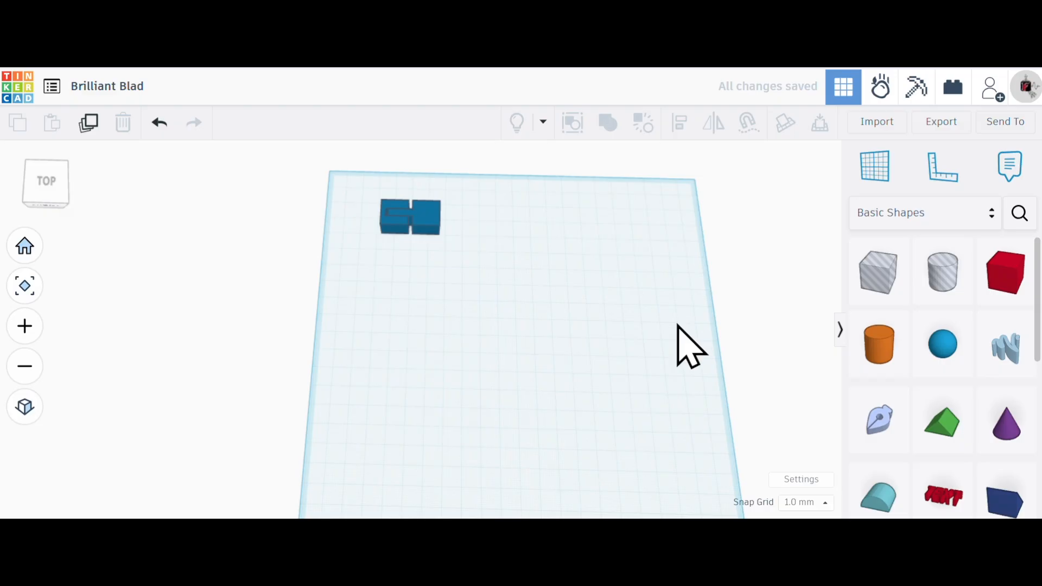
Step: Add a box in front of the joint on the workplane and set its footprint to 35 by 35 mm
left_click_drag(1002, 285, 490, 301)
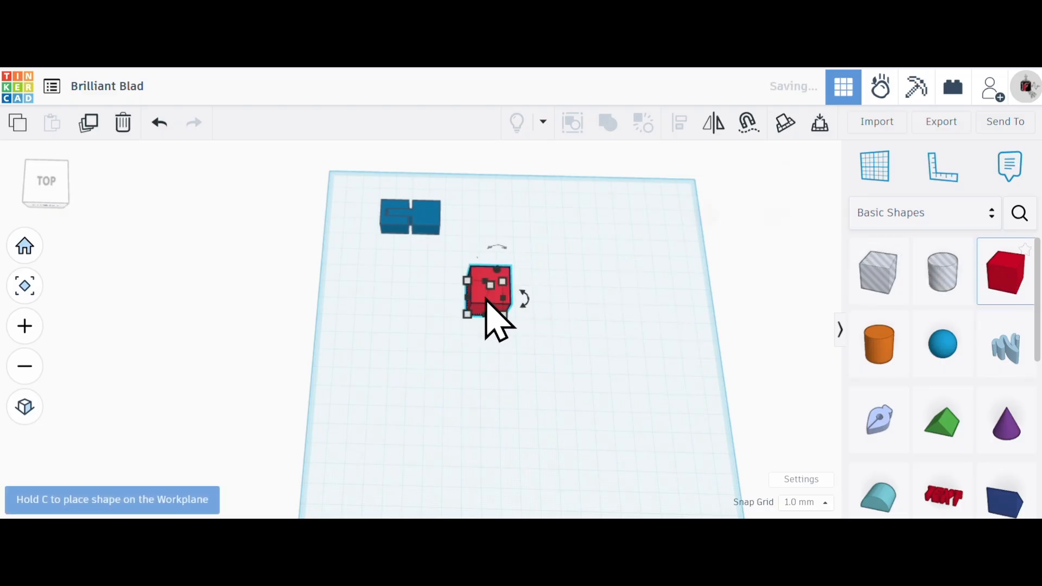
left_click(439, 233)
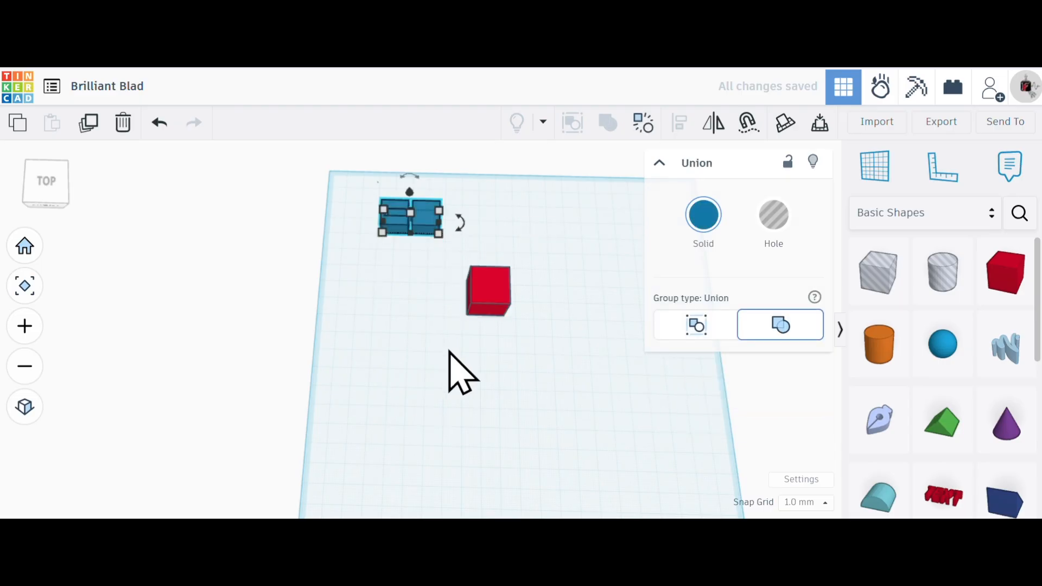
left_click(486, 307)
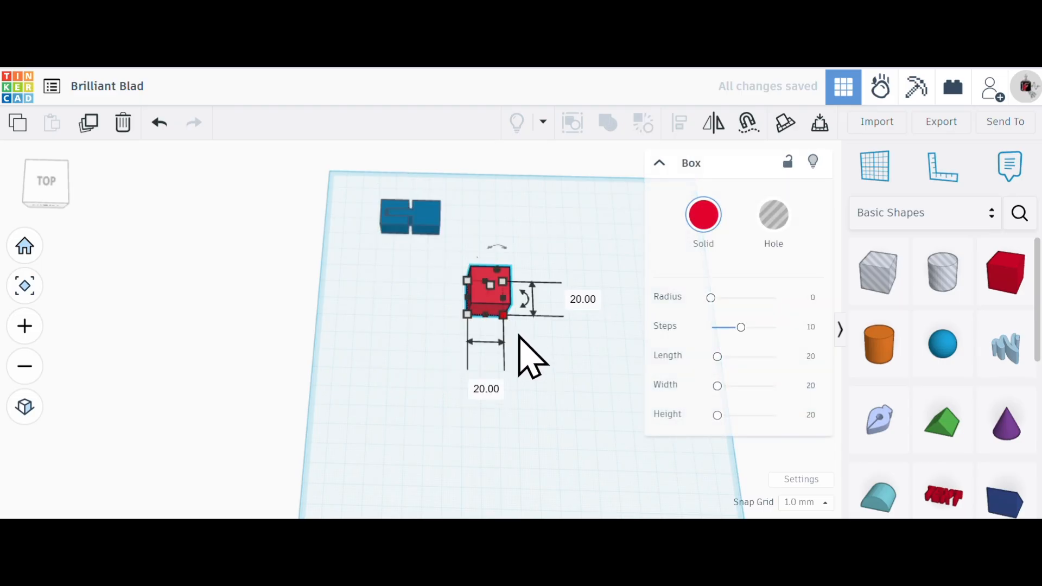
left_click(487, 389)
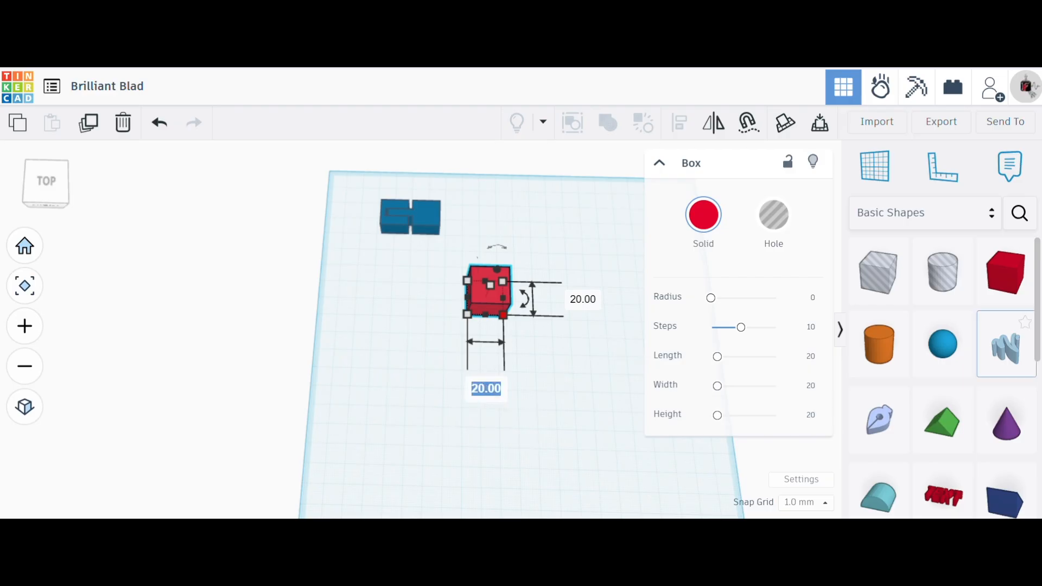
key("Return")
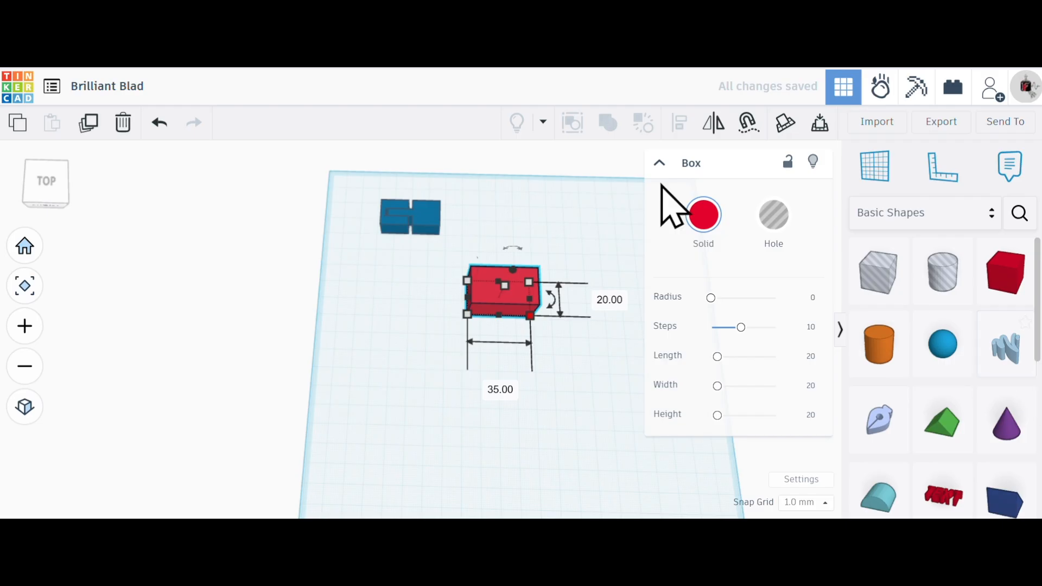
left_click(600, 302)
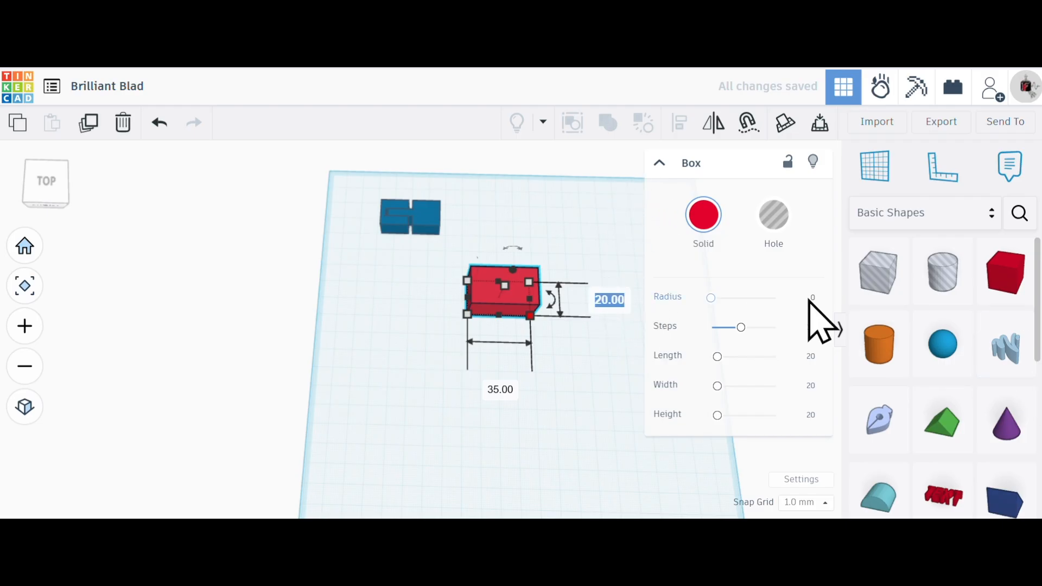
key("Return")
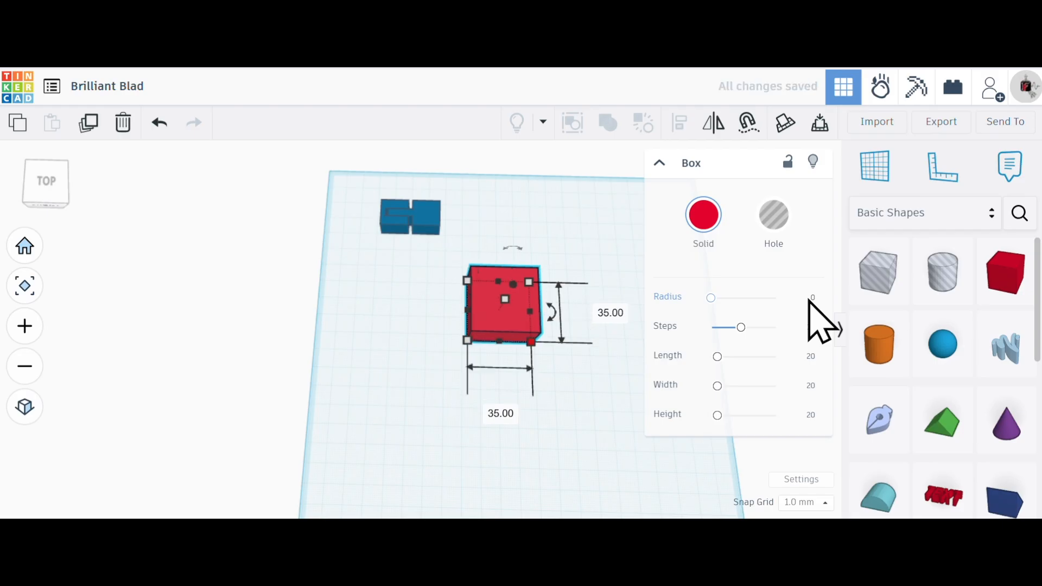
Step: Set the red box's height to 10 mm
left_click(522, 434)
right_click_drag(509, 433, 510, 333)
left_click(433, 286)
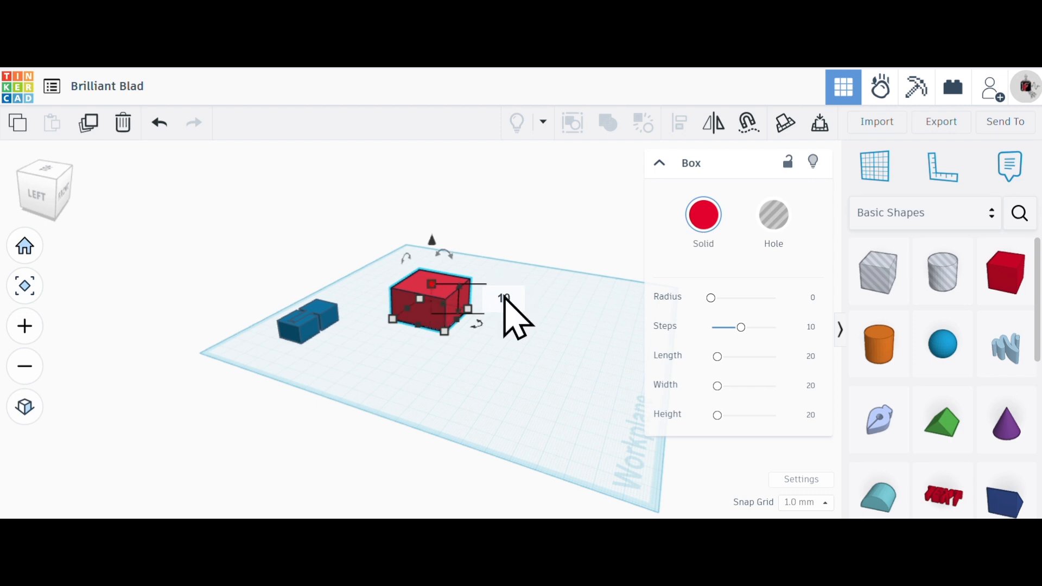
key("Return")
left_click(530, 390)
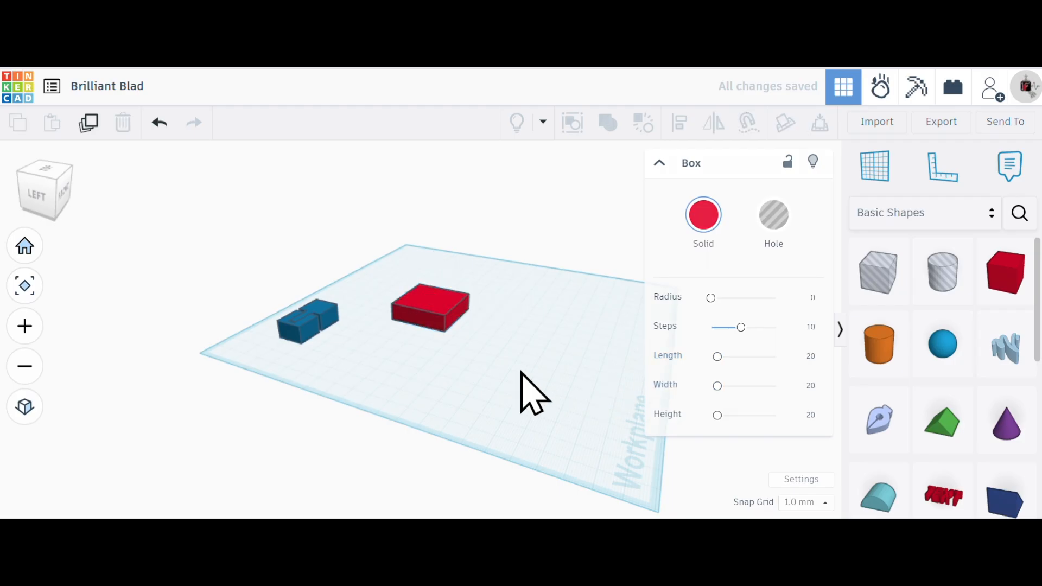
right_click_drag(496, 356, 489, 383)
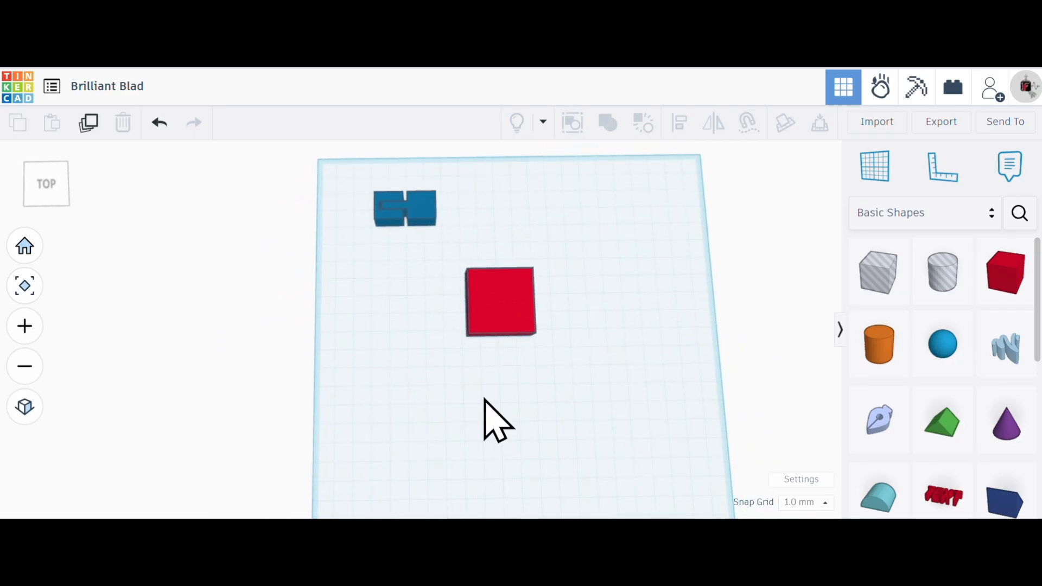
Step: Duplicate the blue joint, place the copy about 75 mm or more forward, and shift the original closer to the back-left corner
left_click(425, 213)
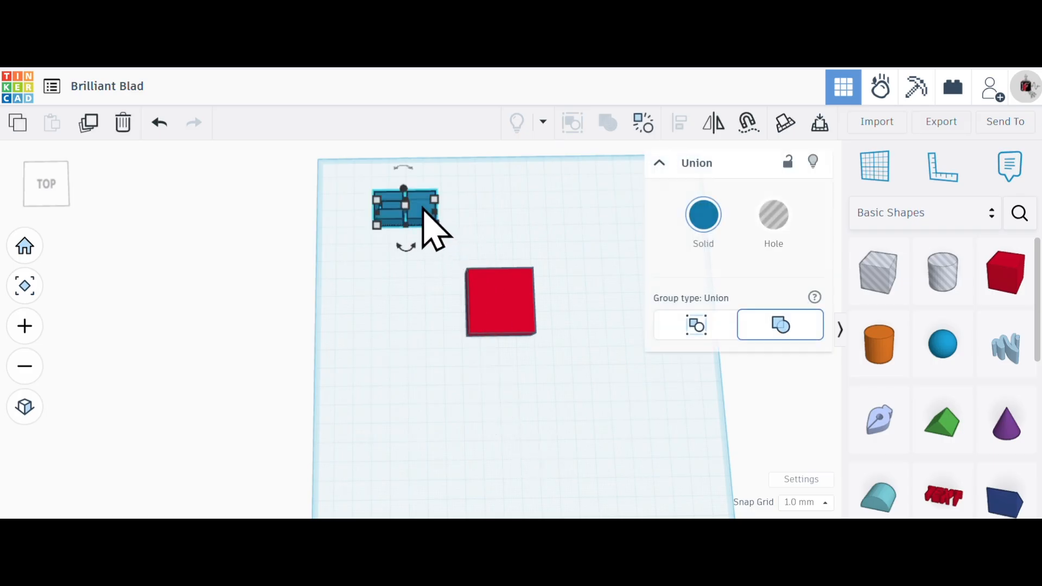
left_click(92, 122)
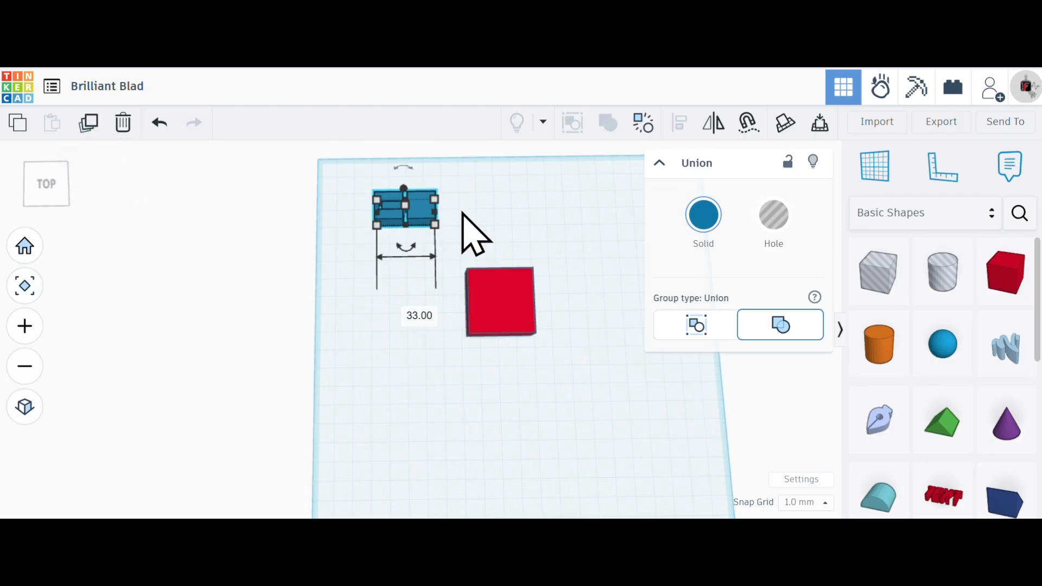
left_click(91, 123)
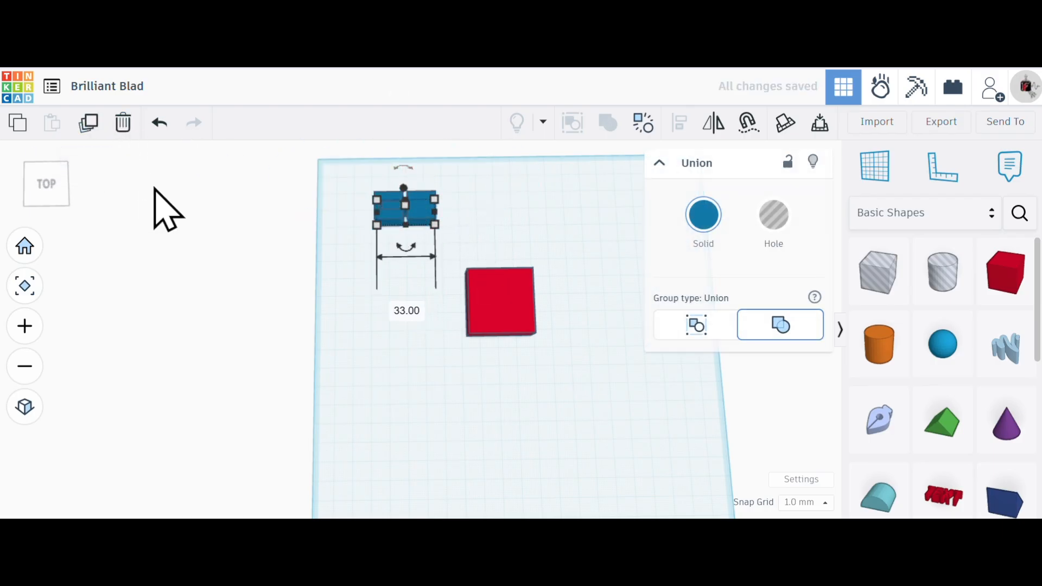
left_click(426, 368)
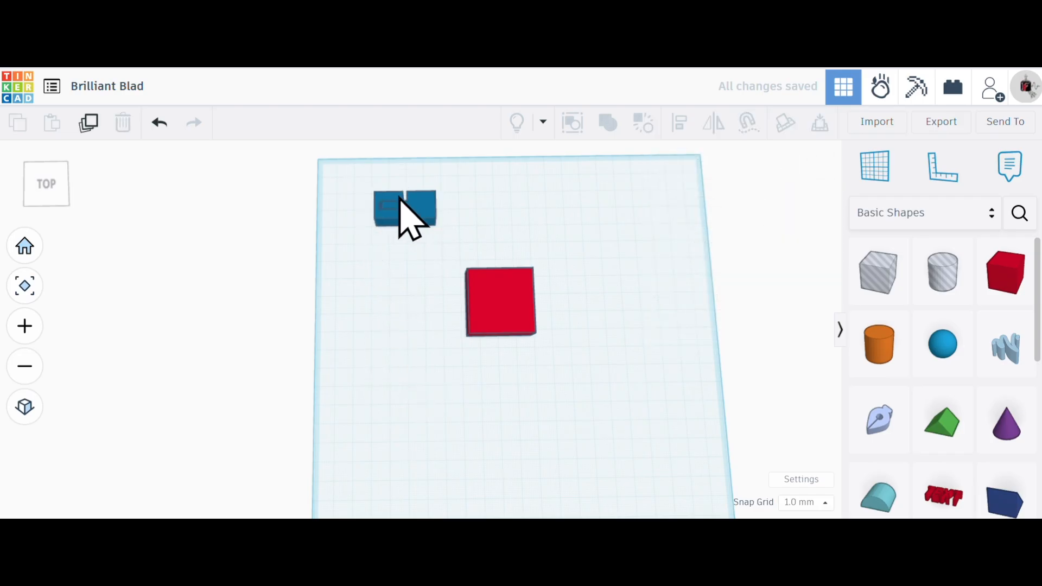
left_click_drag(421, 200, 422, 338)
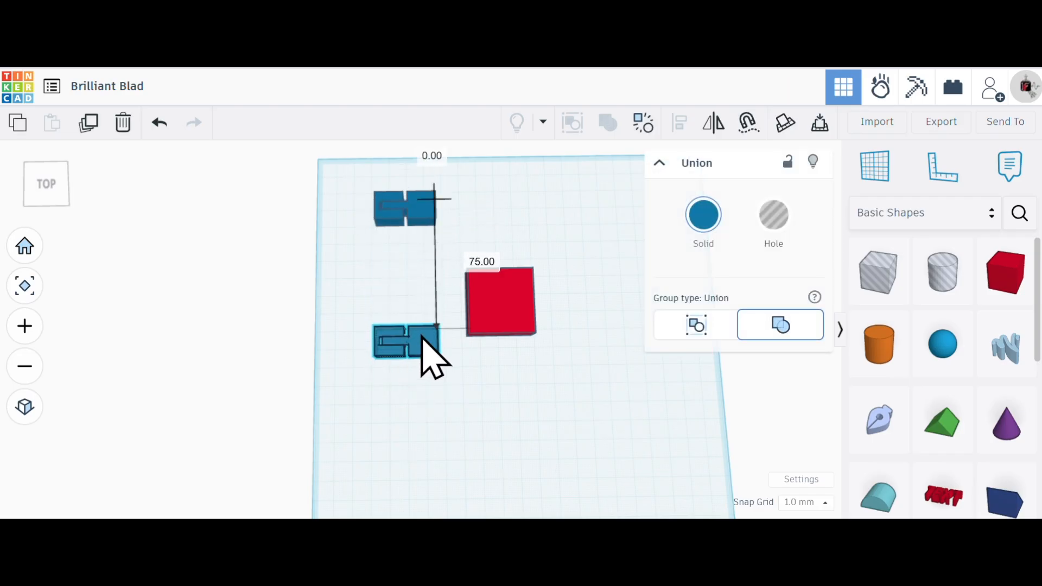
mouse_move(412, 205)
left_mouse_down()
mouse_move(353, 191)
mouse_move(375, 186)
mouse_move(403, 204)
left_mouse_up()
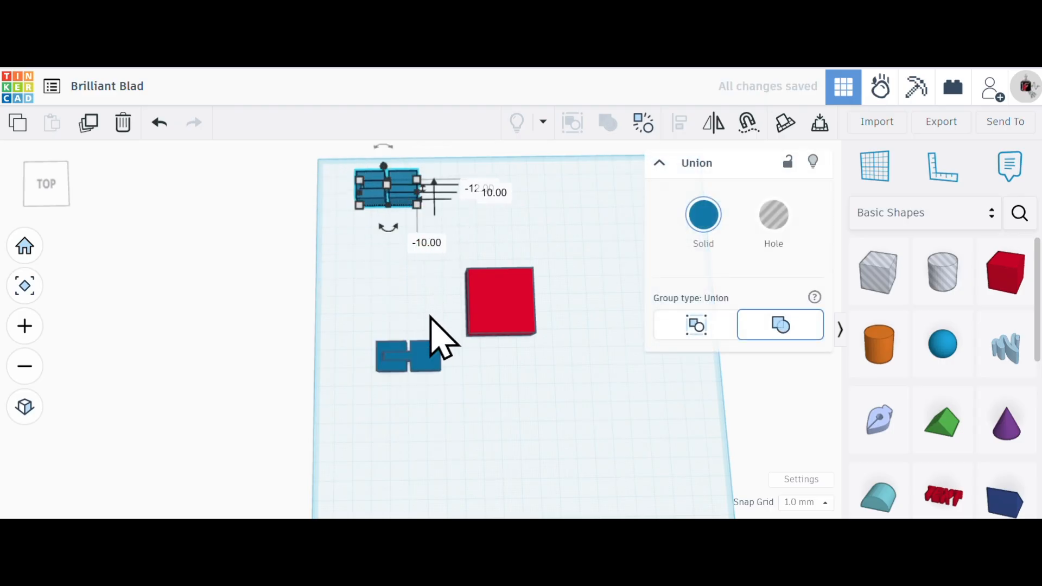
Step: Move the front joint copy about 35 mm sideways and 22 mm forward so it sits in front of the red box
left_click(437, 363)
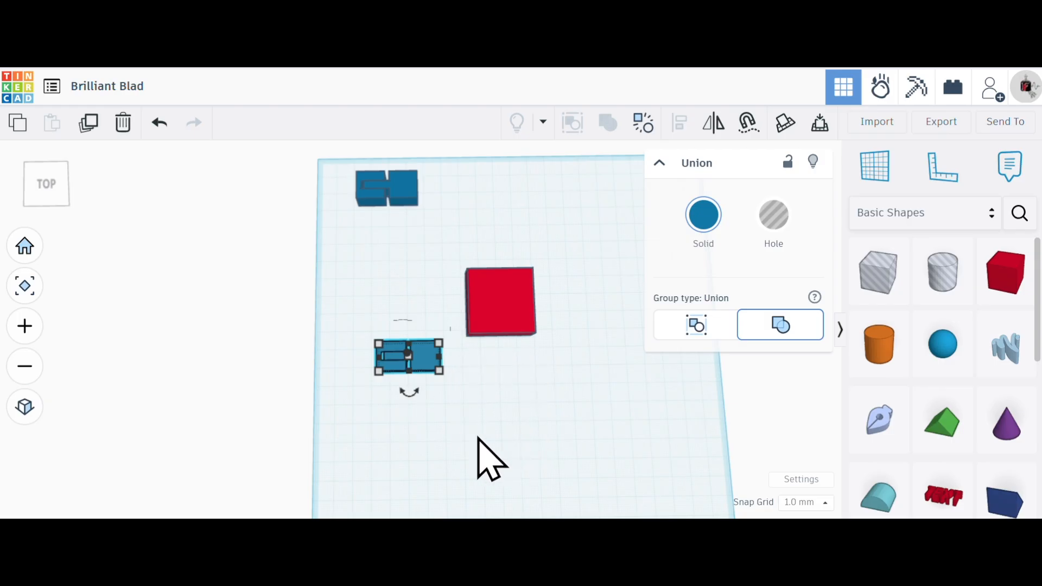
scroll(477, 490, "down", 1)
scroll(461, 483, "up", 3)
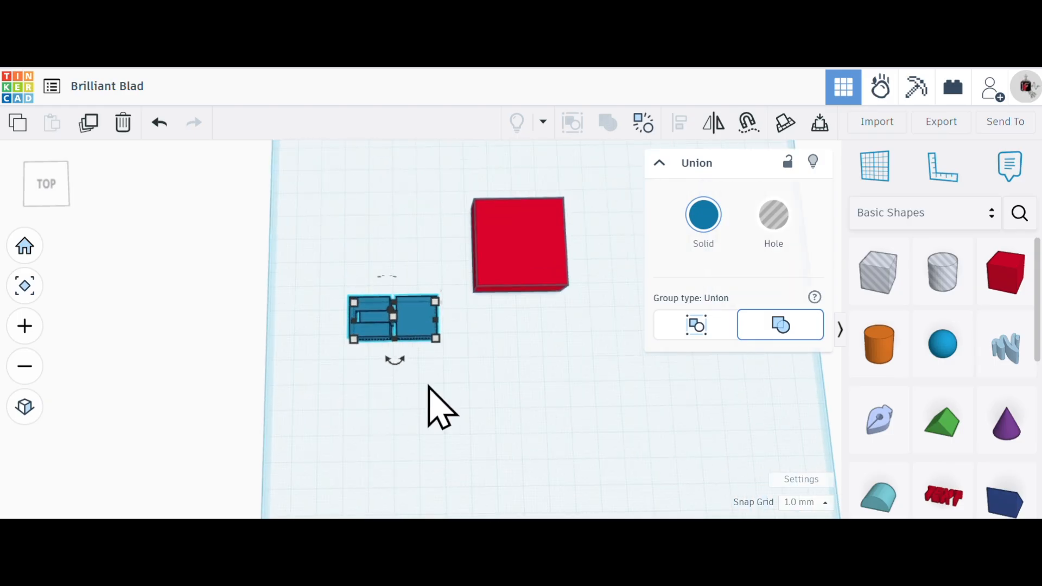
left_click_drag(415, 330, 510, 389)
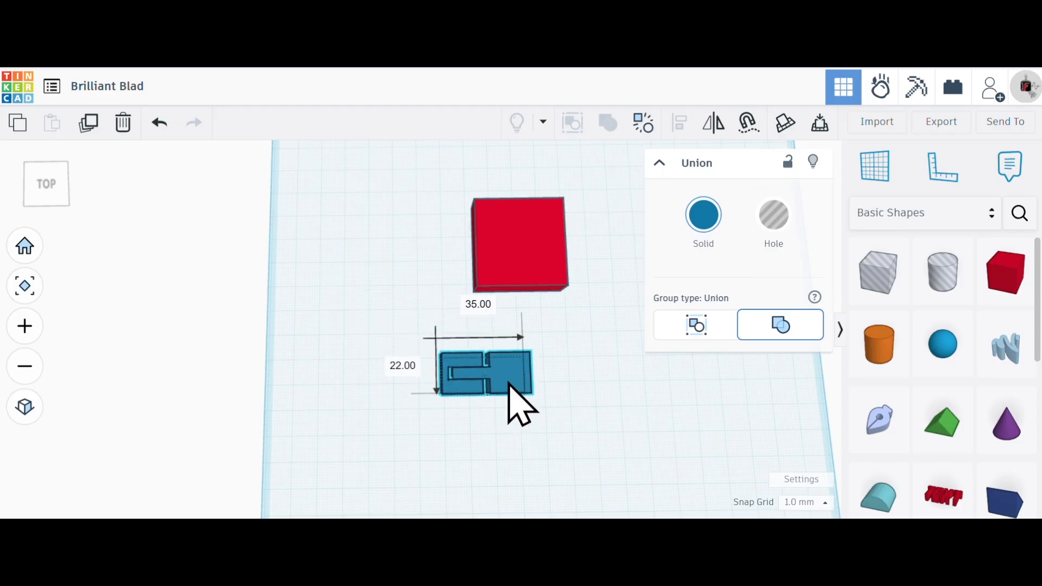
left_click(573, 366)
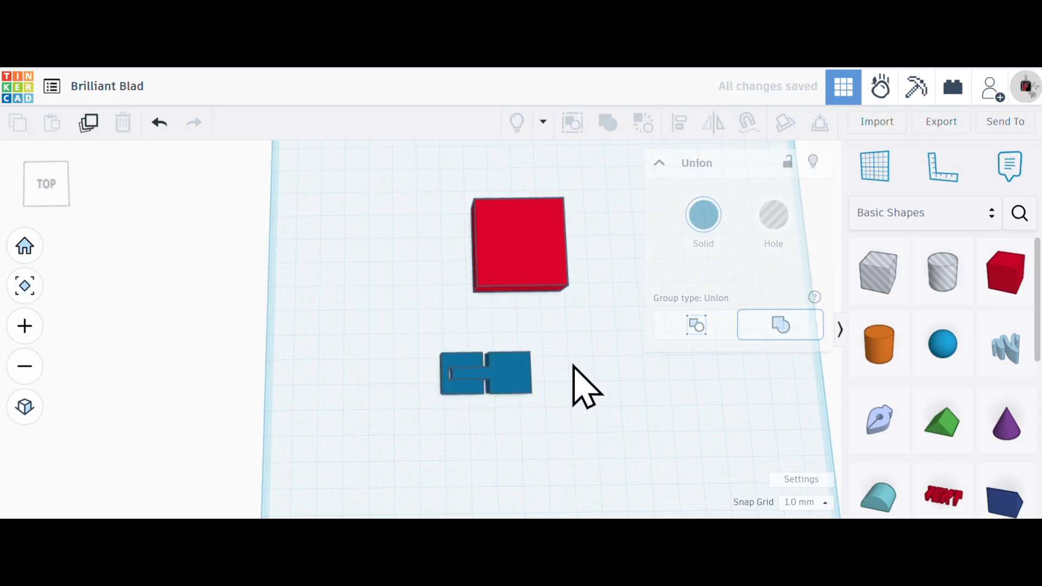
left_click(513, 387)
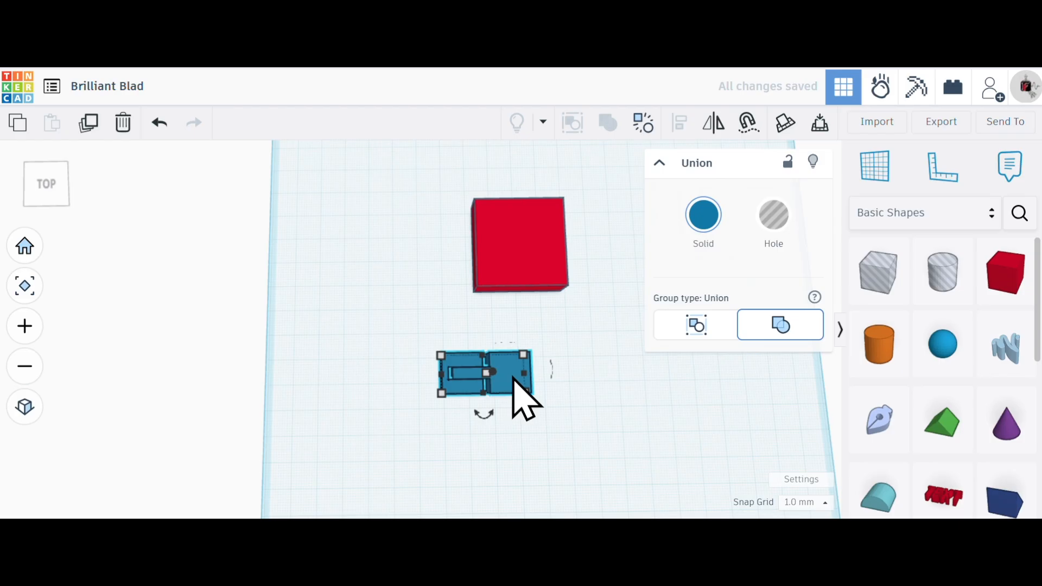
Step: Rotate the front joint copy on the workplane by 270 degrees so it lies lengthwise in front of the red box
mouse_move(482, 418)
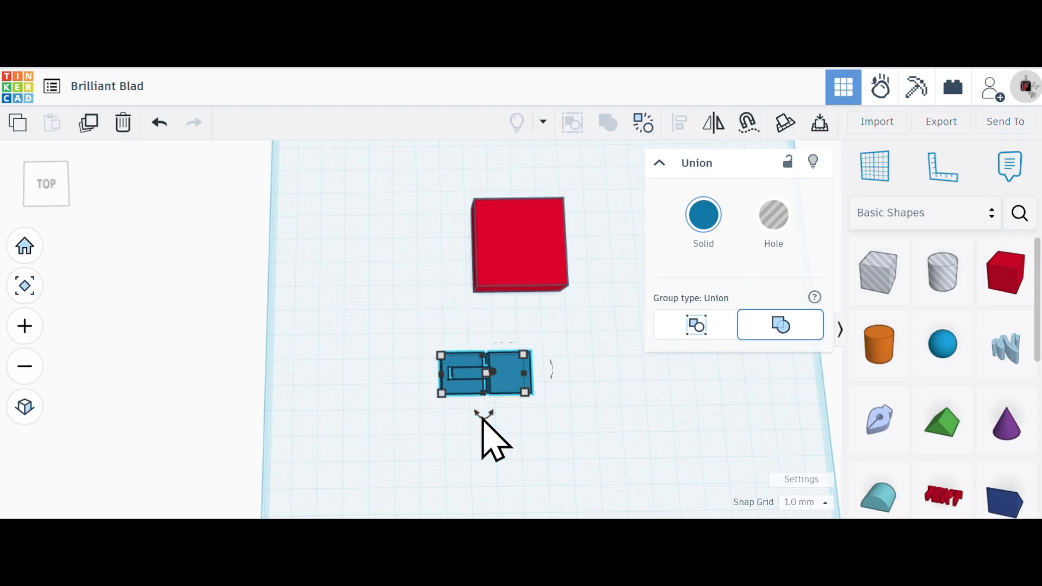
left_click(512, 390)
mouse_move(485, 417)
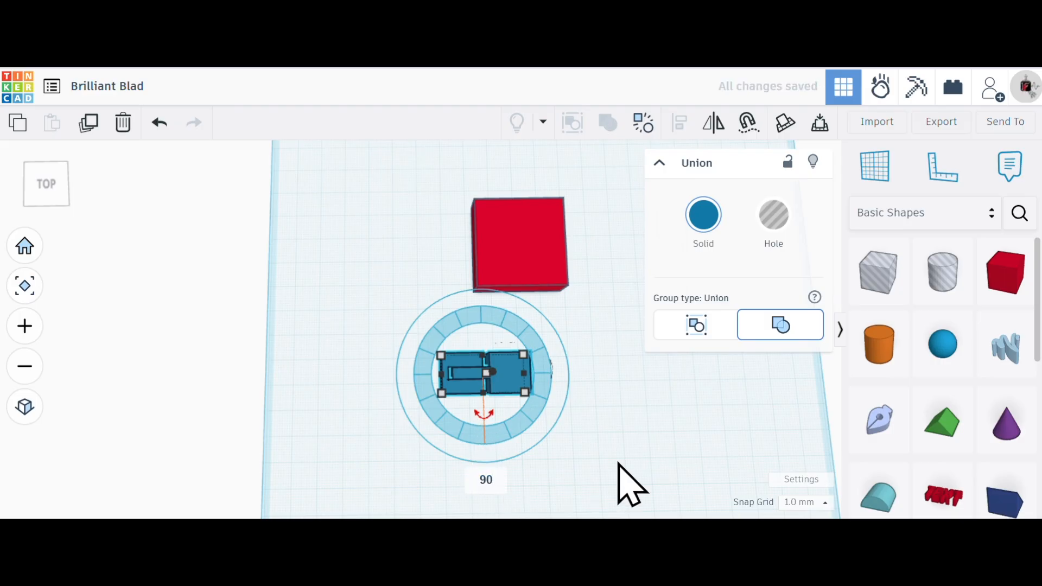
key("Return")
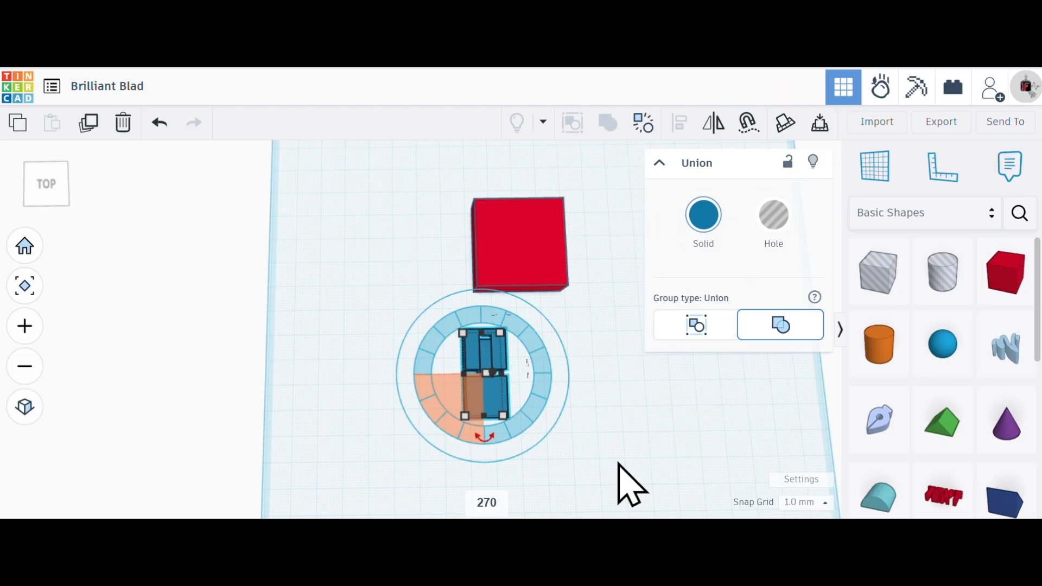
key("Return")
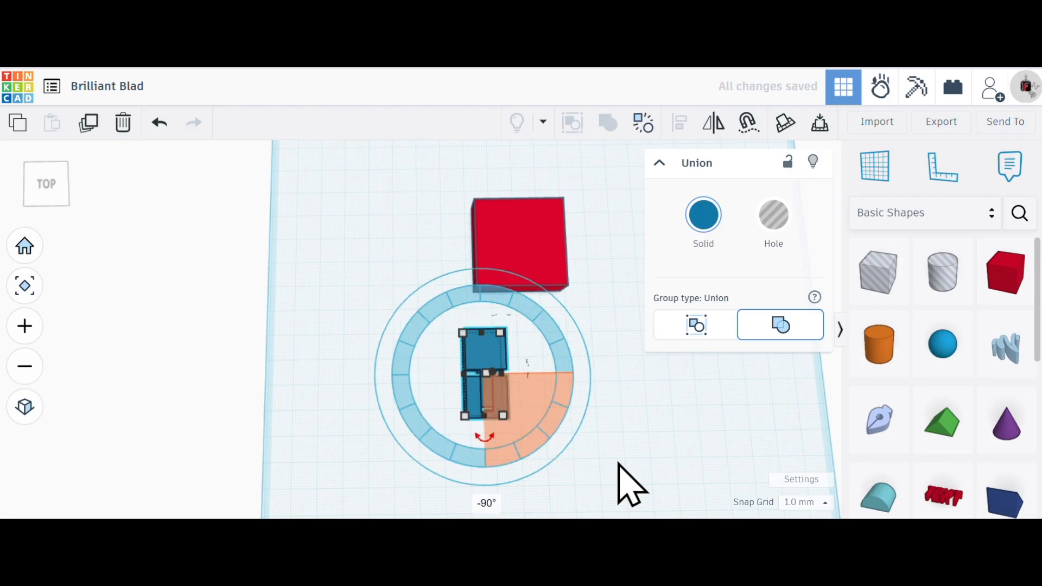
left_click(630, 444)
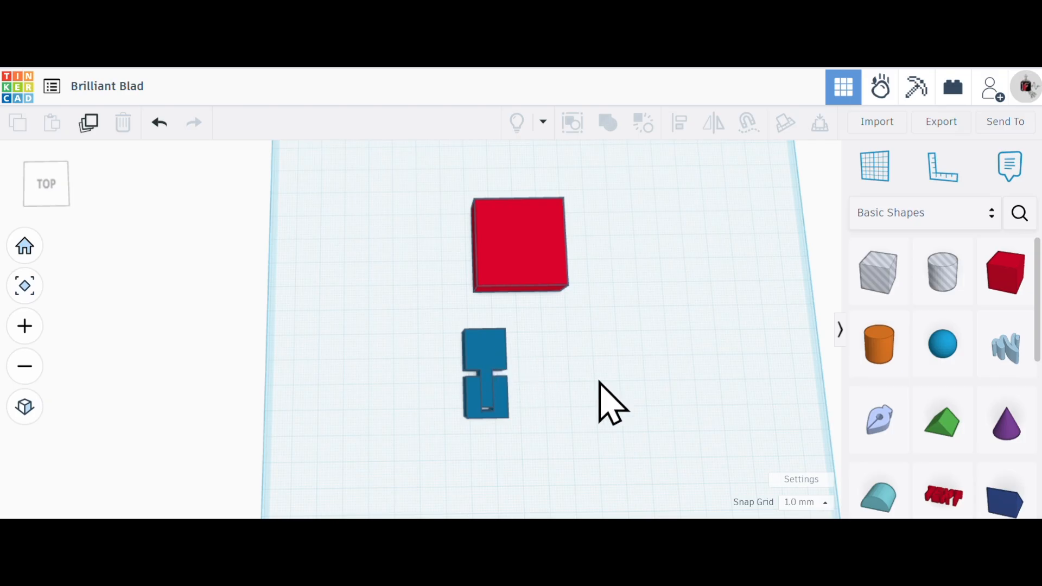
Step: Move the rotated joint 4 mm sideways and 15 mm back so it meets the red box's front face, flush with its left edge
left_click_drag(483, 351, 494, 307)
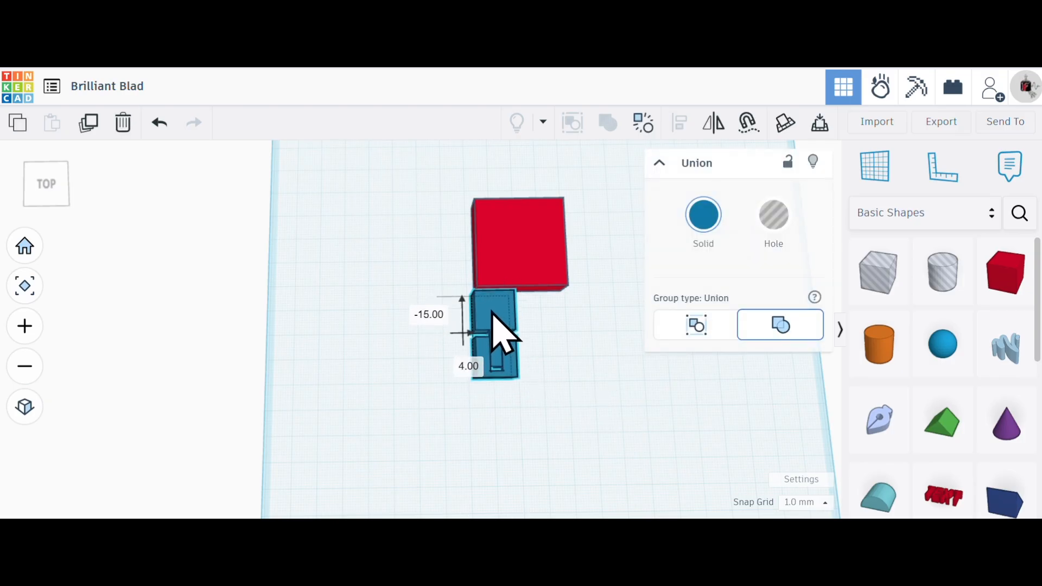
right_click_drag(418, 336, 801, 297)
right_click_drag(342, 309, 365, 360)
scroll(365, 360, "up", 8)
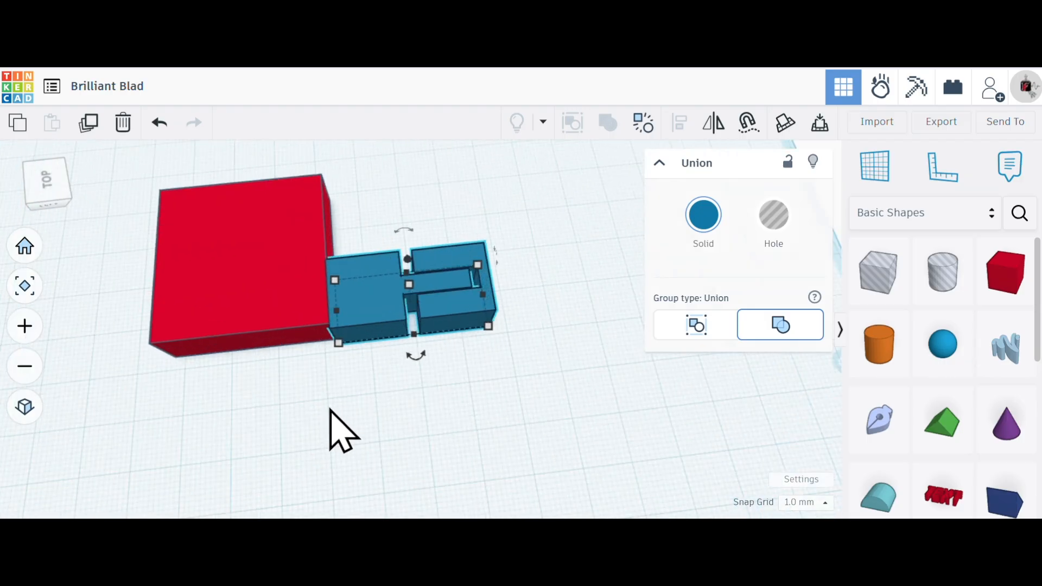
left_click(398, 288)
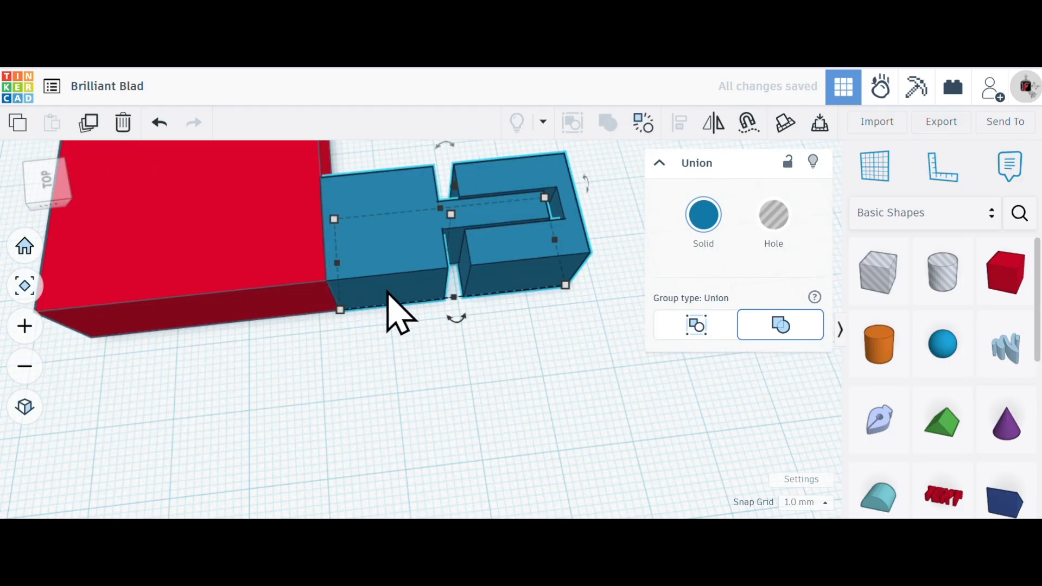
key("Escape")
Step: Rotate the joint attached to the red box by 180 degrees so its socket block touches the box
right_click_drag(540, 374, 484, 414)
scroll(521, 434, "down", 3)
scroll(286, 262, "up", 4)
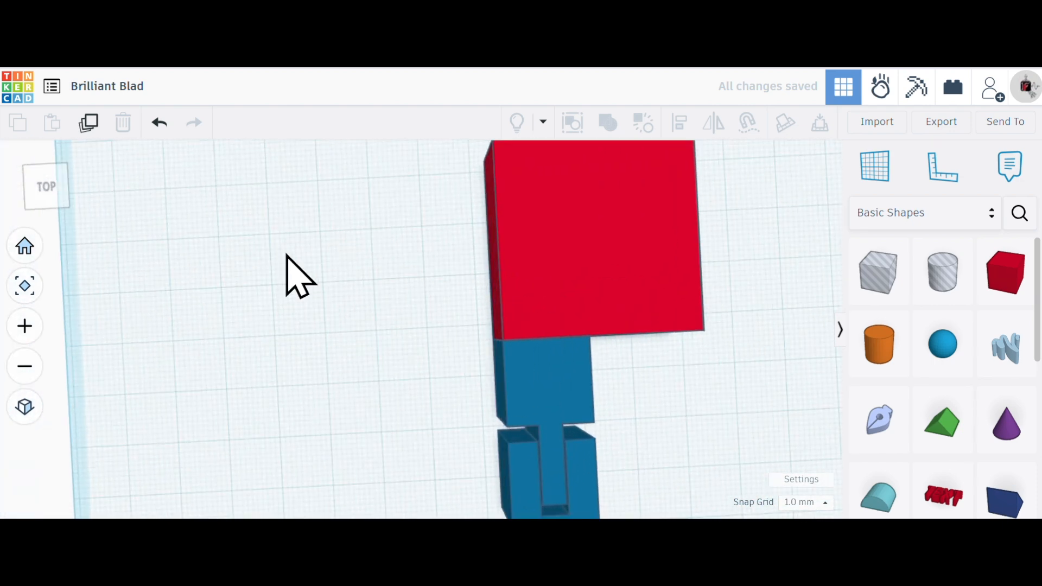
scroll(504, 434, "down", 6)
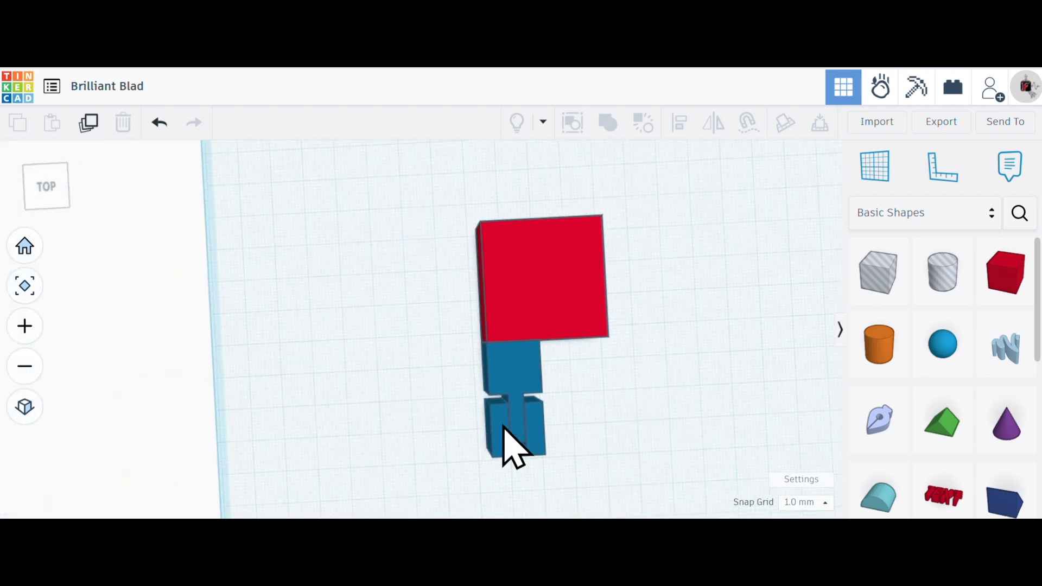
left_click(529, 404)
right_click_drag(622, 402, 570, 450)
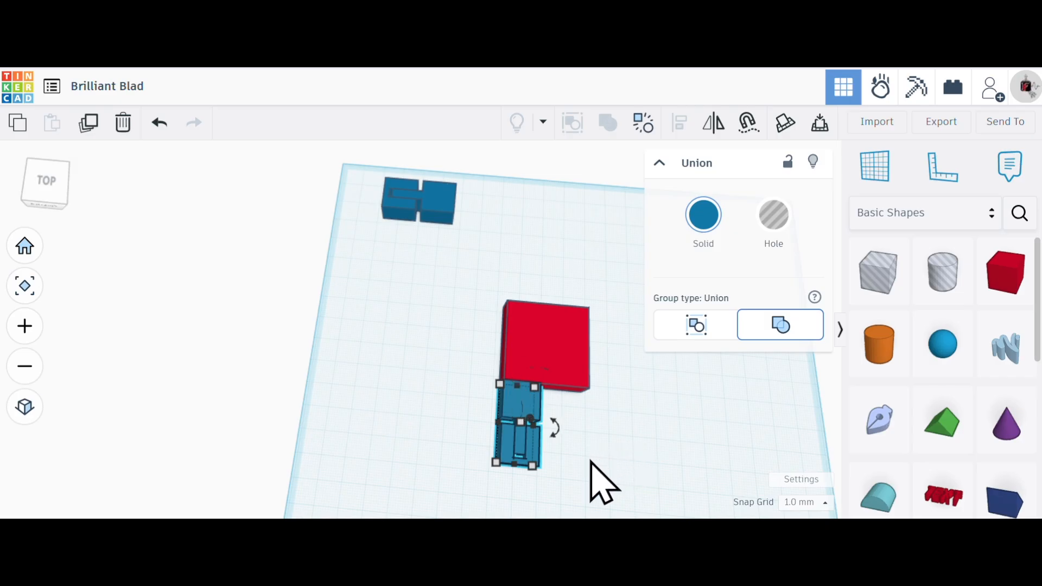
mouse_move(563, 434)
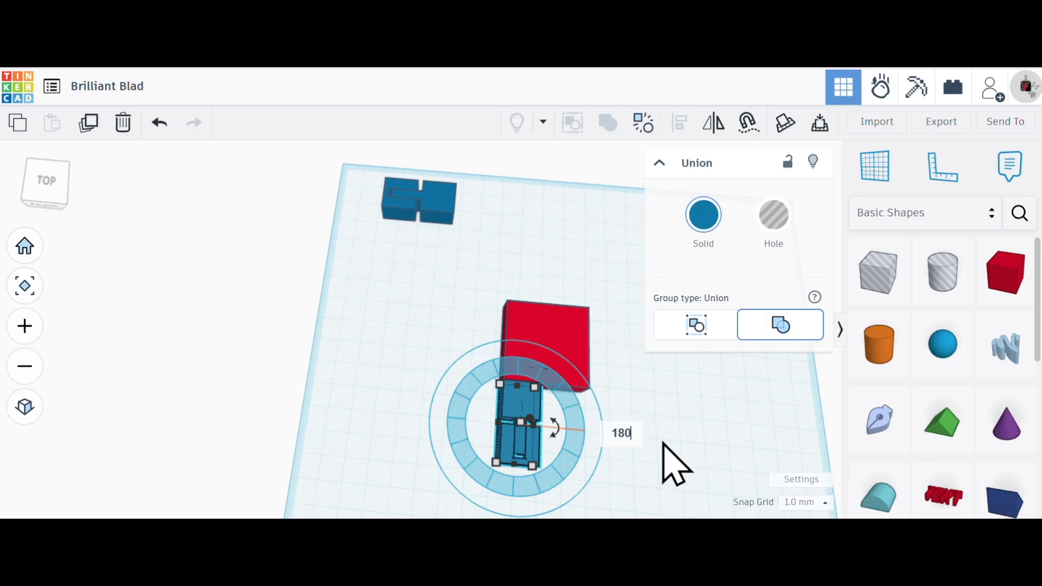
mouse_move(673, 464)
left_mouse_down()
mouse_move(639, 481)
mouse_move(658, 454)
left_mouse_up()
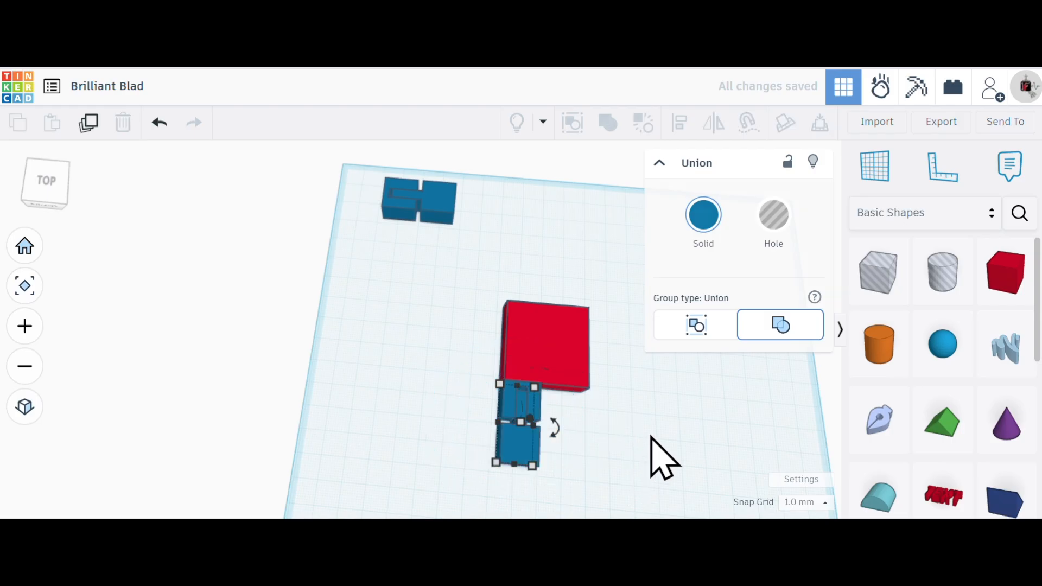
left_click(672, 455)
Step: Duplicate the attached joint and place the copy end to end in front of it, in line with the first
scroll(529, 422, "up", 4)
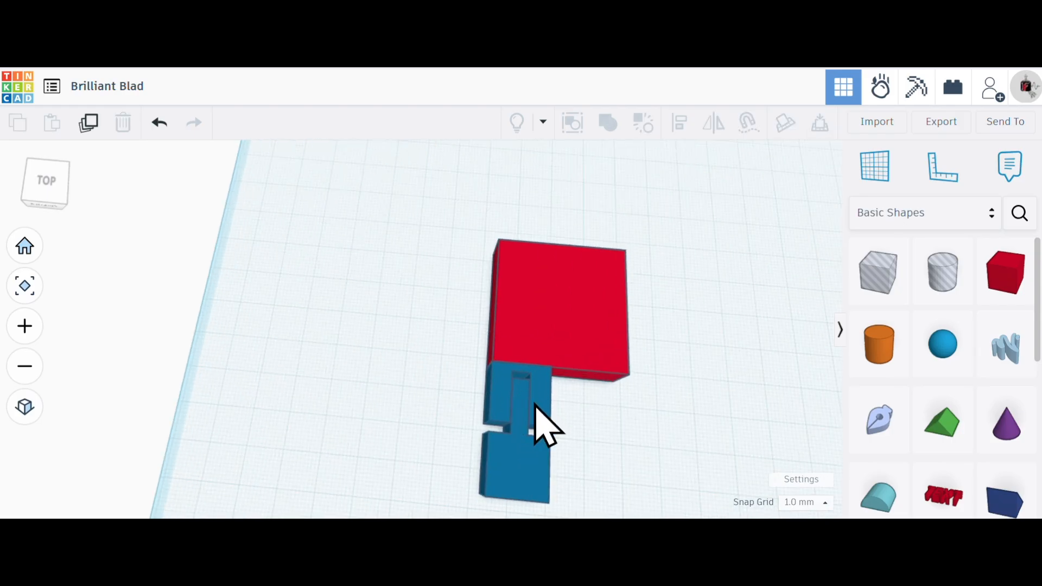
scroll(624, 467, "down", 5)
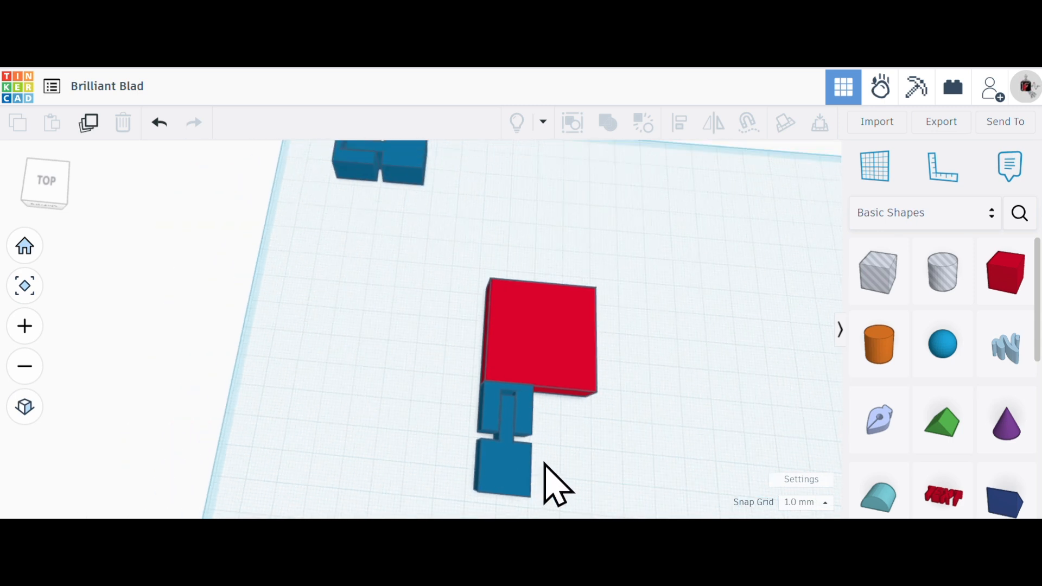
scroll(442, 461, "down", 3)
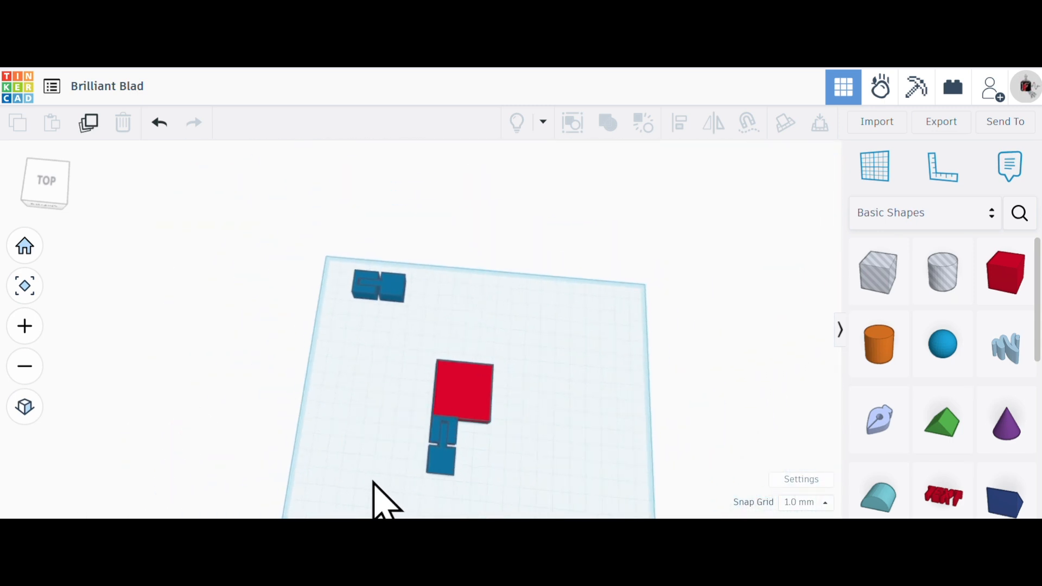
scroll(410, 511, "up", 5)
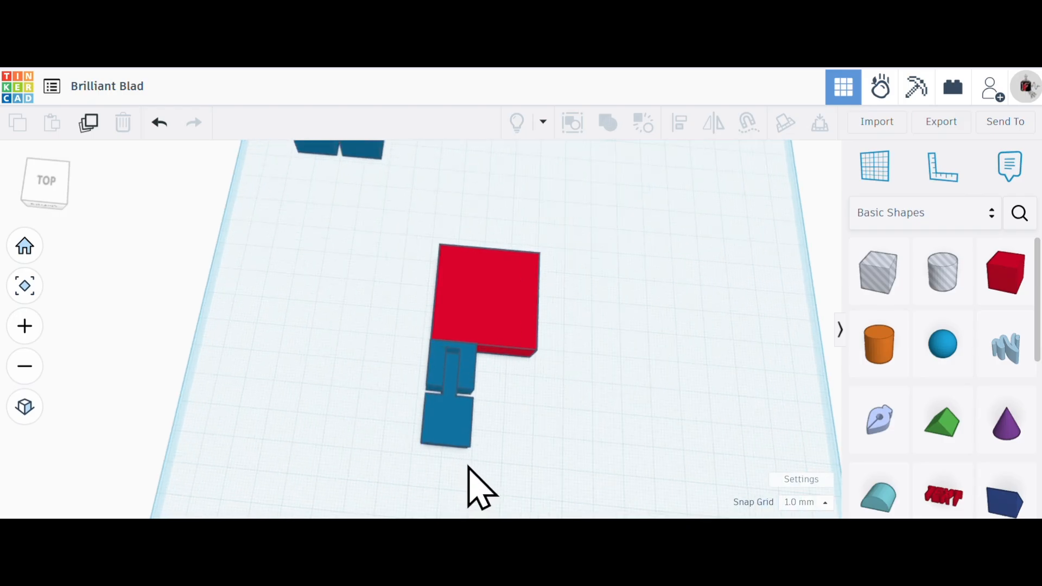
left_click(447, 423)
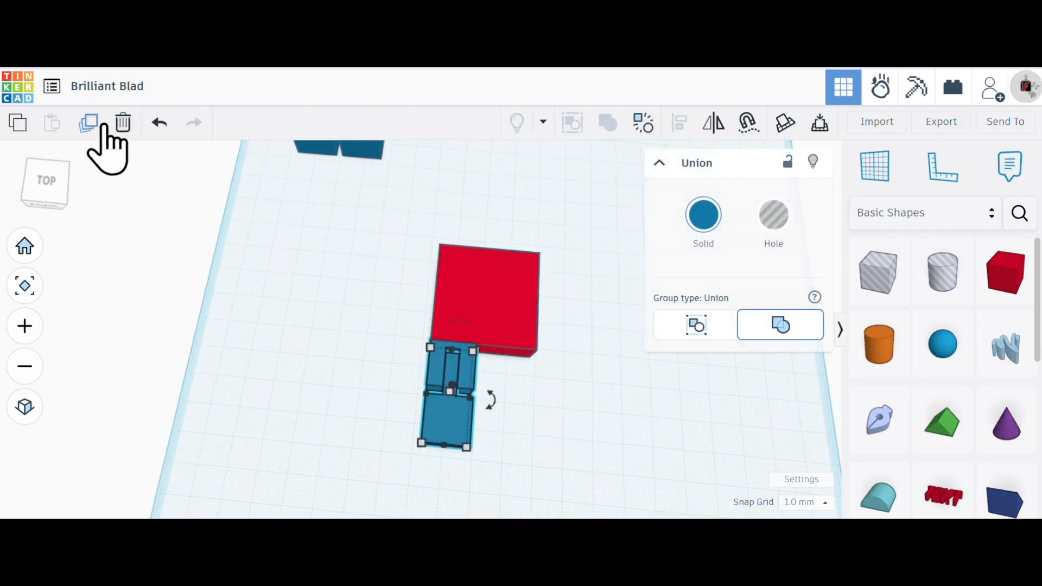
left_click(88, 126)
left_click_drag(428, 421, 448, 513)
right_click_drag(516, 471, 714, 449)
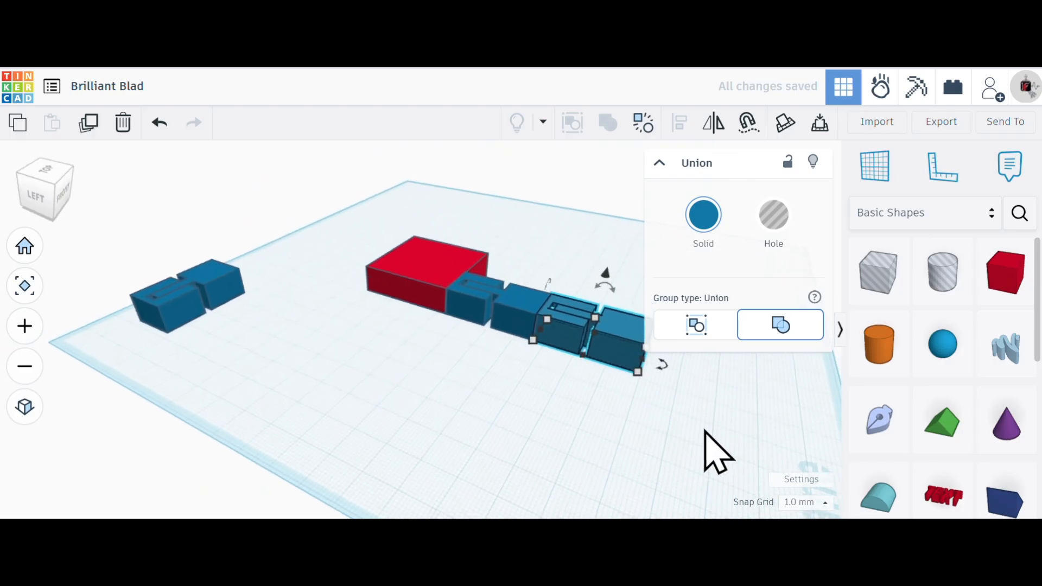
left_click(714, 448)
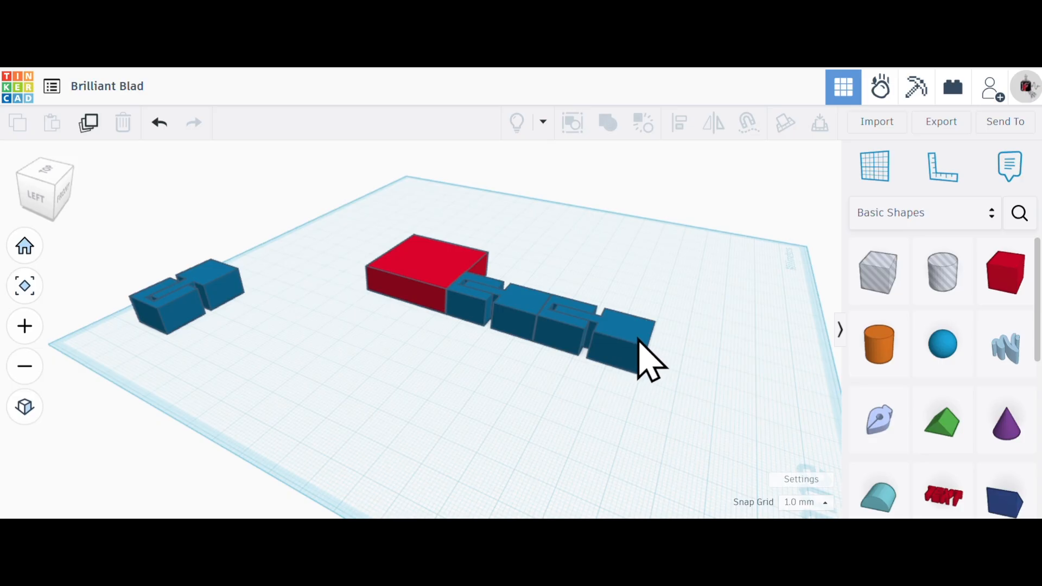
Step: Add a cylinder on the empty workplane left of the joint chain and set its footprint to 15 by 15 mm
right_click_drag(700, 382, 651, 399)
right_click_drag(782, 432, 646, 384)
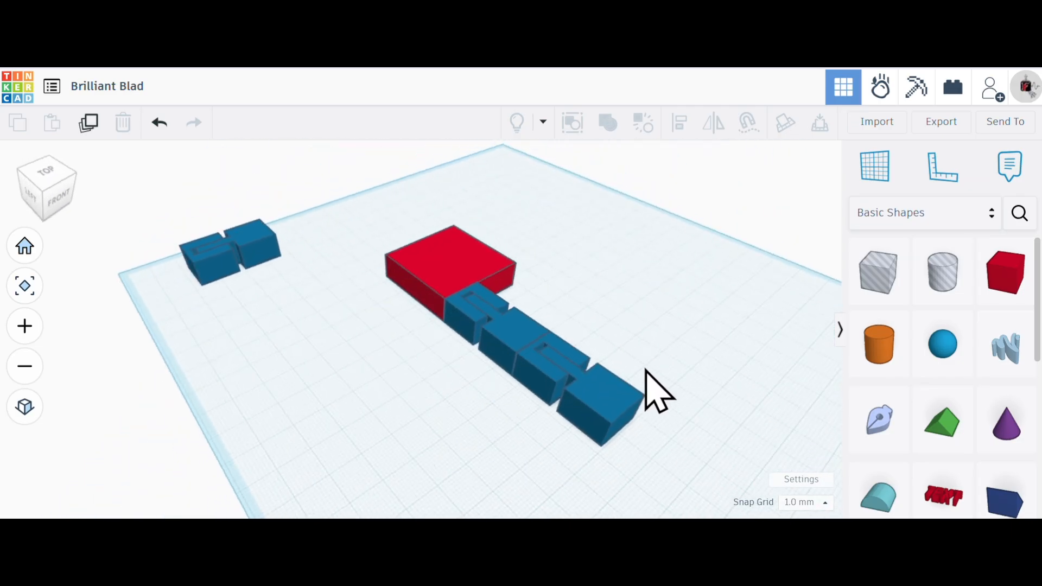
left_click(882, 352)
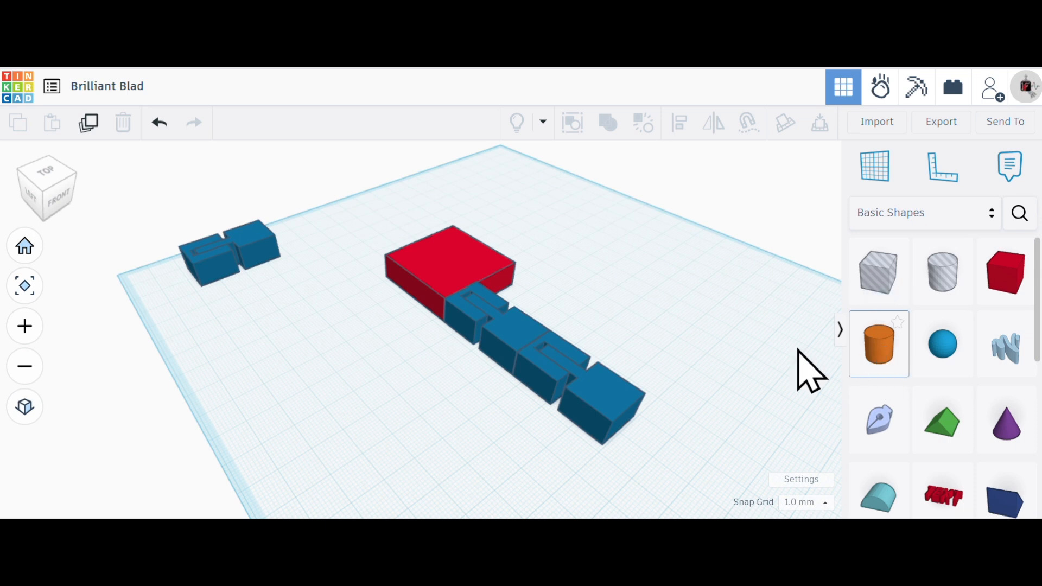
left_click(690, 325)
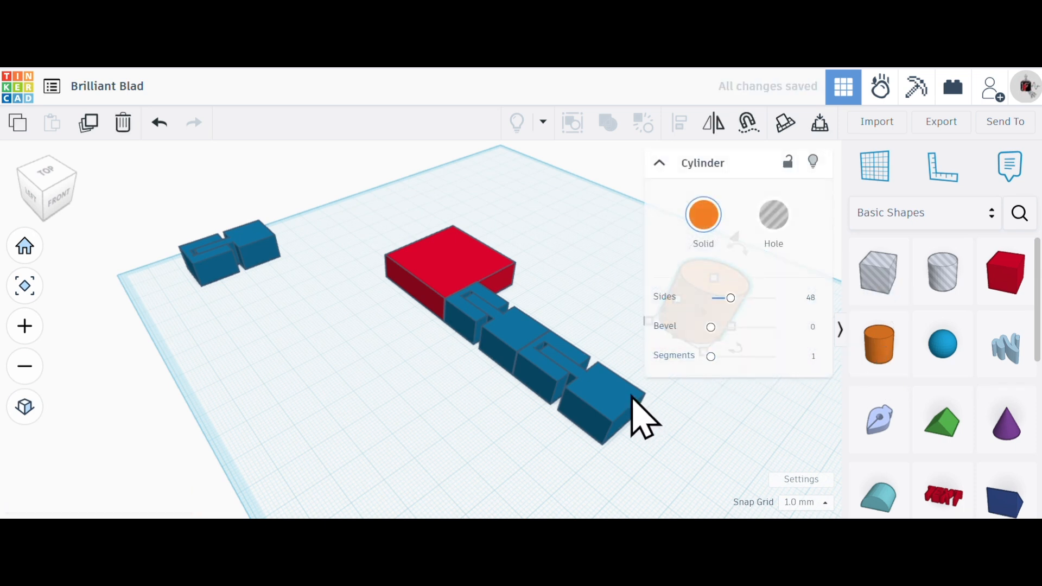
left_click_drag(688, 317, 309, 355)
left_click(400, 437)
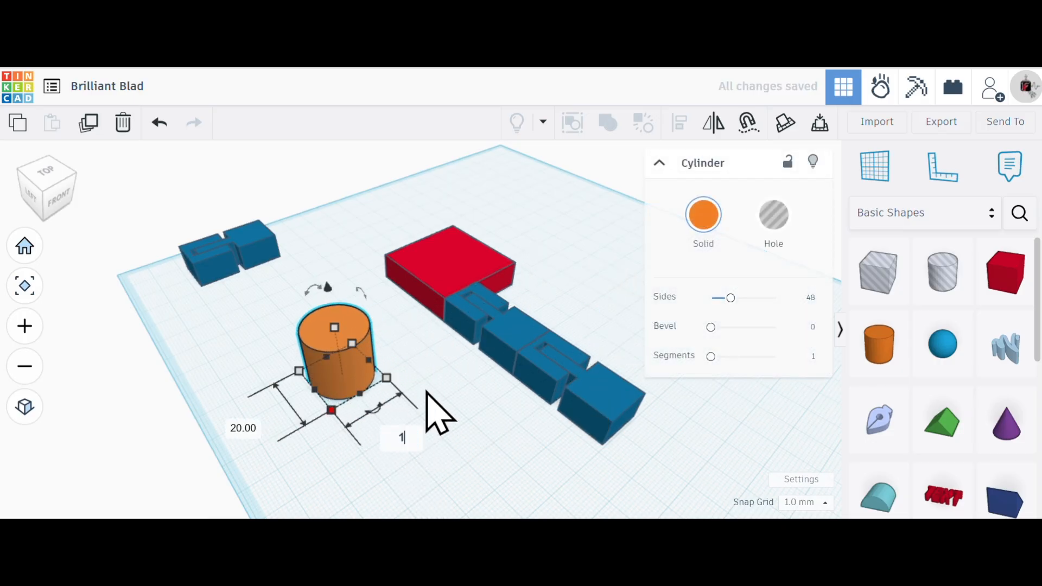
key("Return")
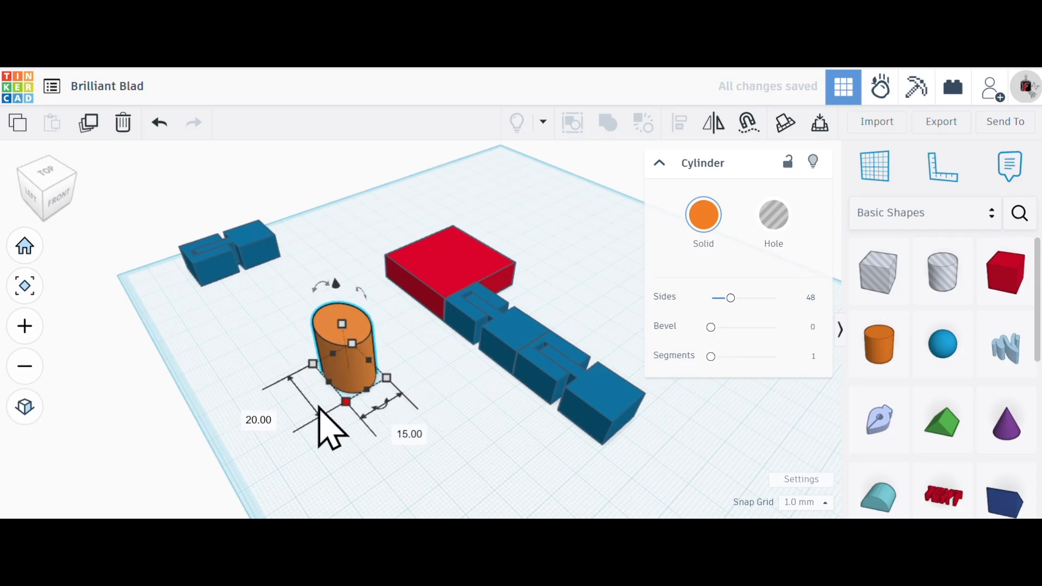
left_click(255, 421)
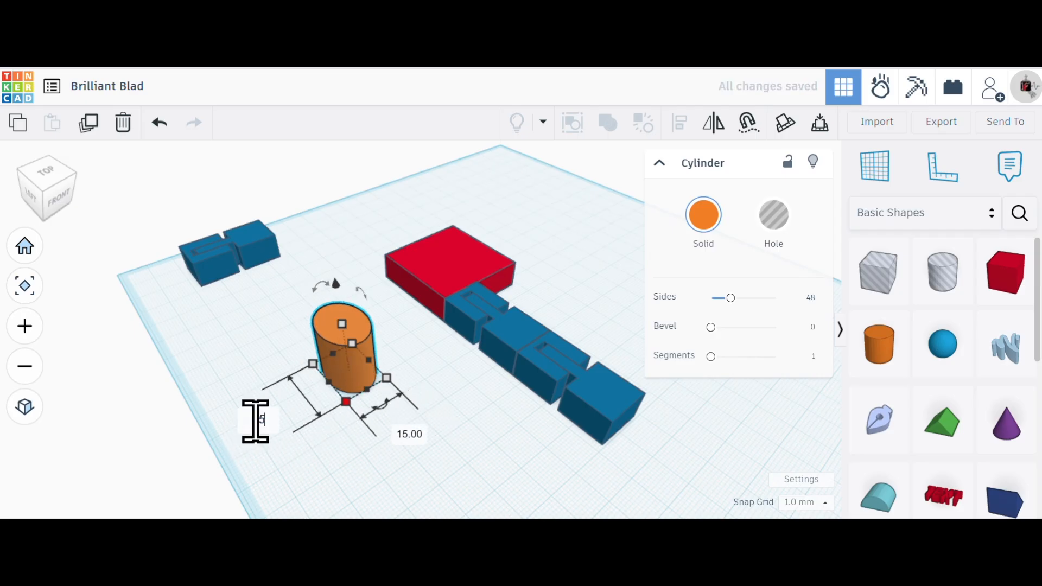
type("15")
key("Return")
Step: Set the orange cylinder's height to 10 mm
mouse_move(338, 321)
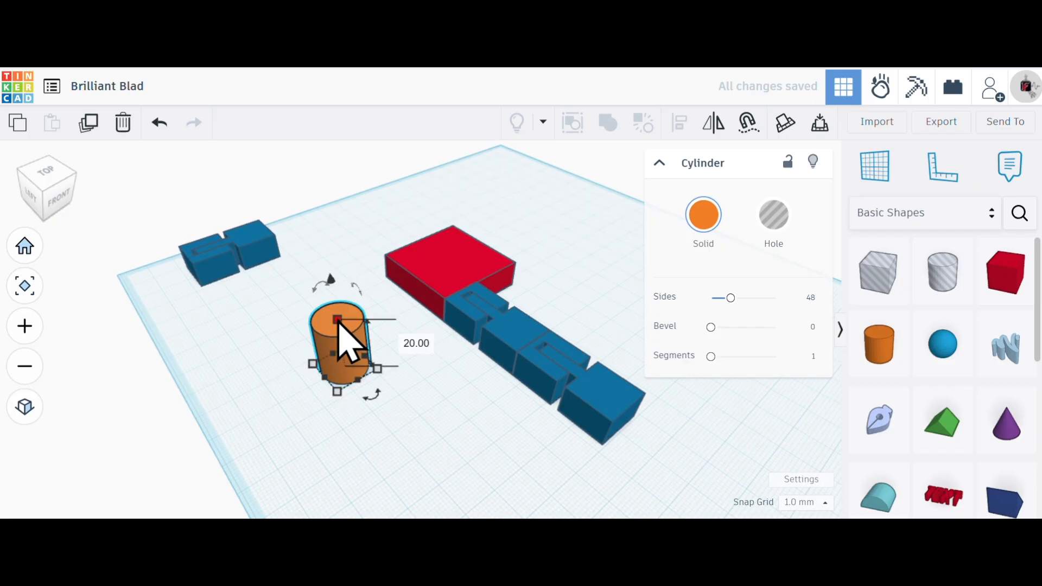
left_click(410, 342)
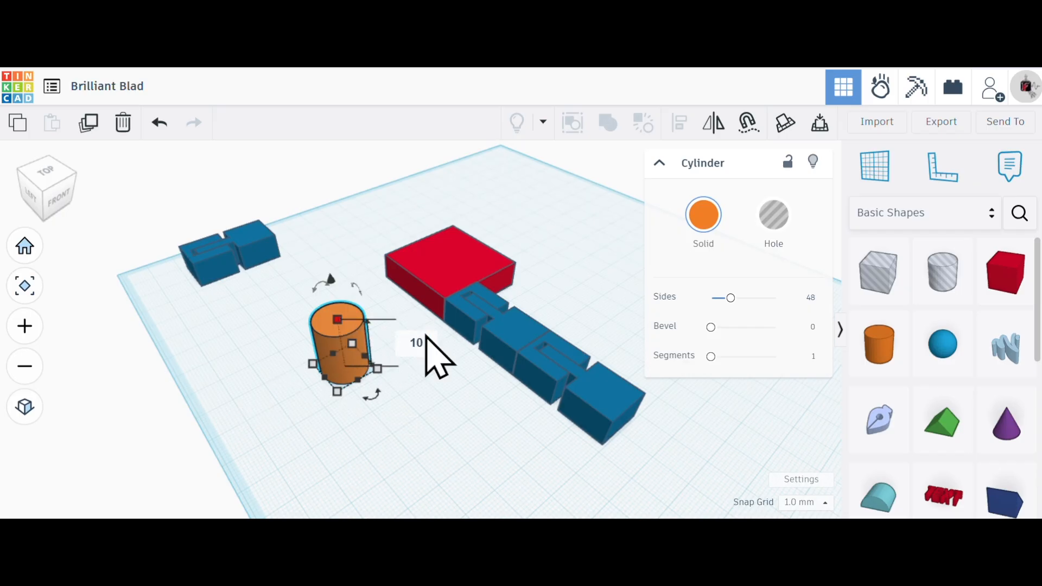
type("10")
key("Return")
Step: Undo the accidental stretch of the cylinder and move it about 49 mm sideways and 79 mm forward to the chain's free end
left_click_drag(337, 389, 504, 451)
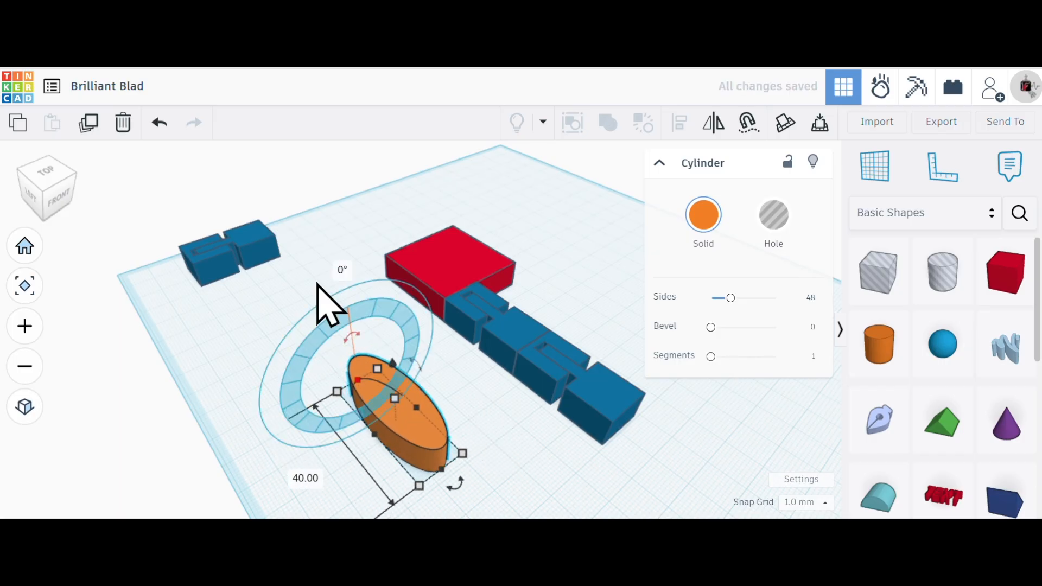
left_click(152, 129)
left_click_drag(340, 393, 676, 465)
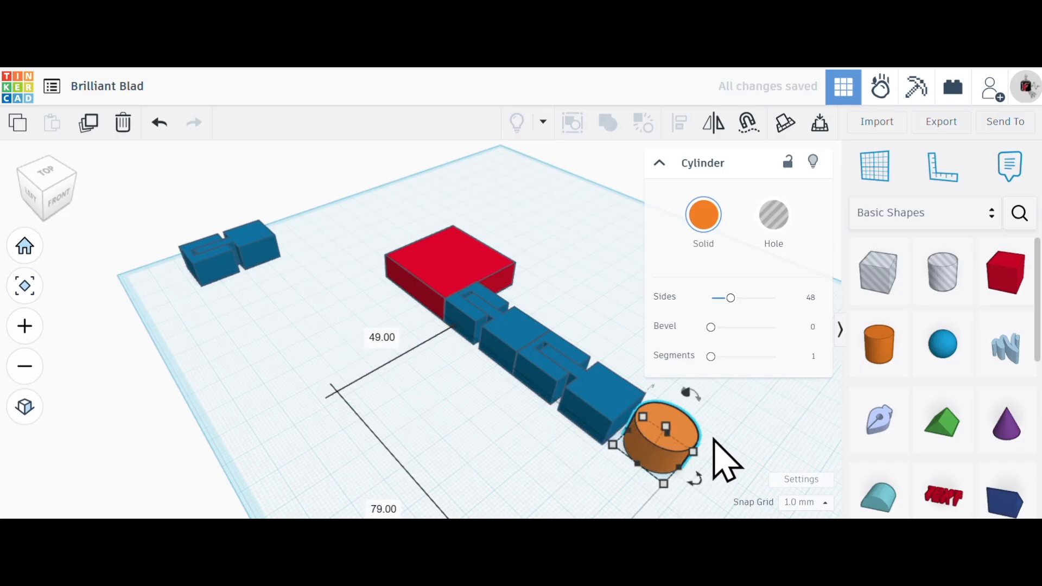
Step: Rotate the cylinder upright by 90 degrees so its round face points forward from the end of the joint chain
right_click_drag(752, 453, 399, 396)
left_click_drag(181, 302, 164, 232)
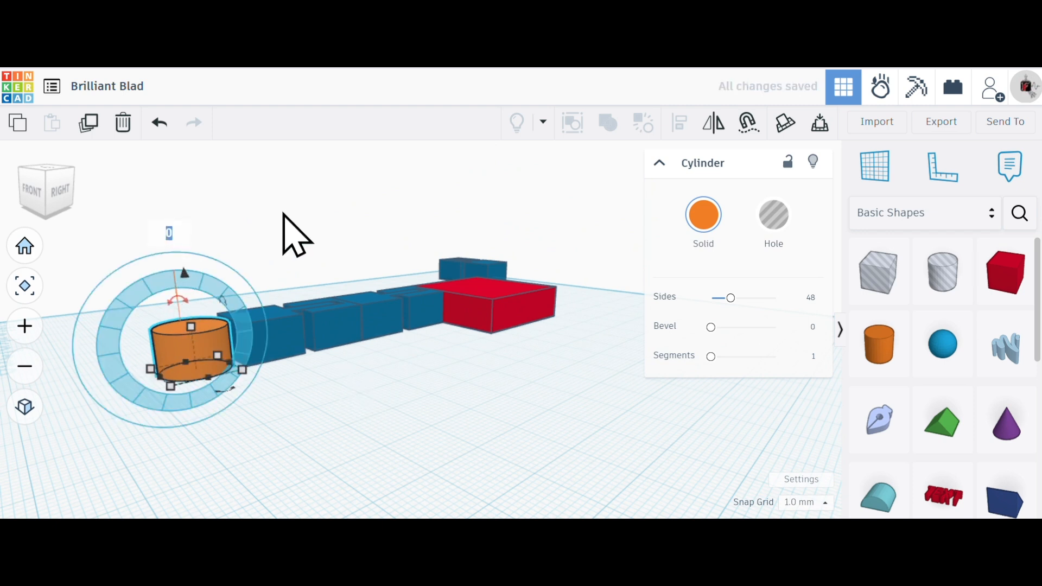
type("90")
key("Return")
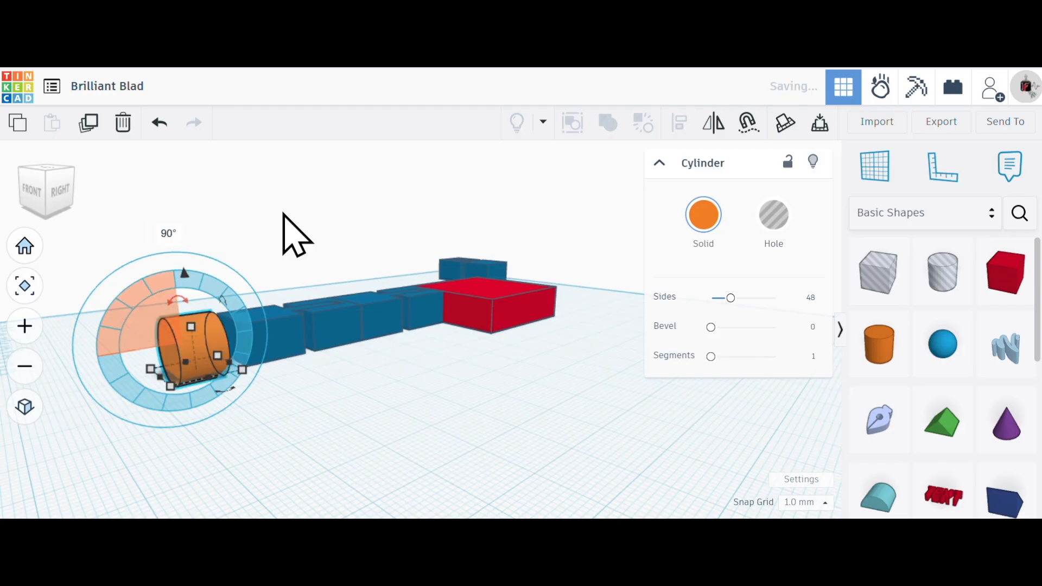
left_click(358, 341)
right_click_drag(340, 421, 546, 465)
left_click(670, 353)
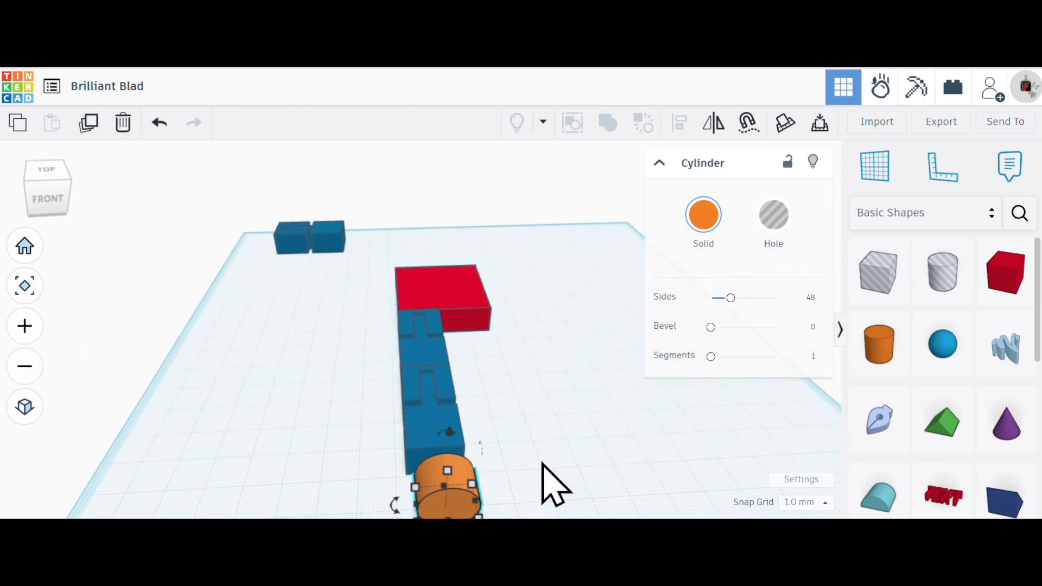
scroll(388, 499, "up", 5)
scroll(415, 477, "down", 5)
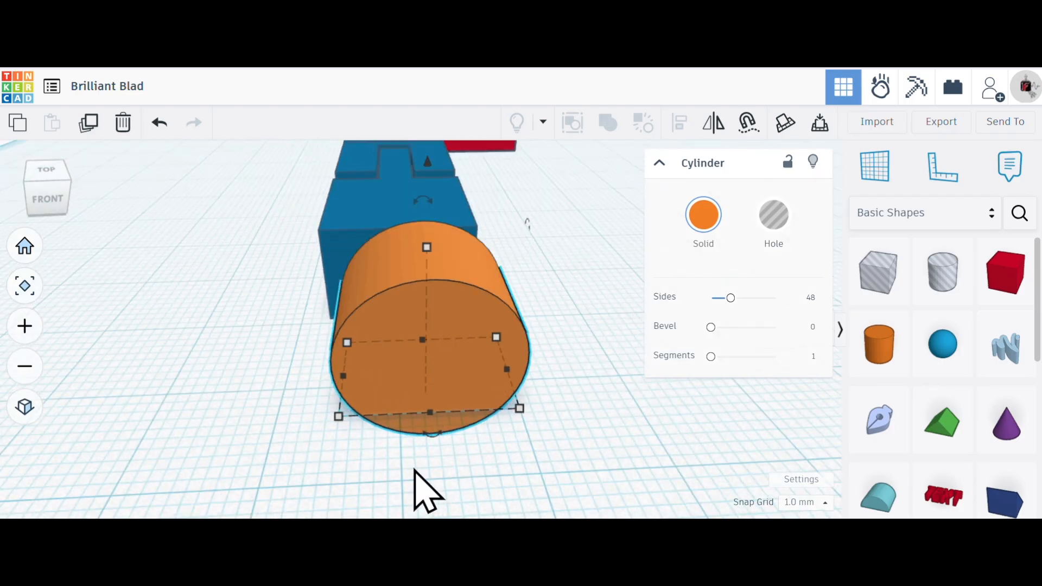
right_click_drag(514, 470, 572, 439)
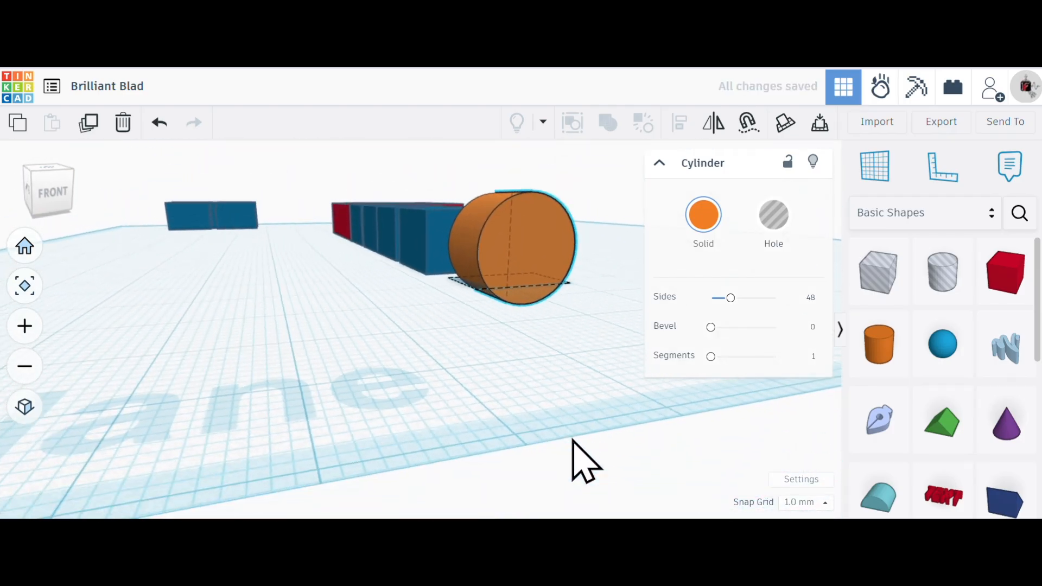
Step: Raise the cylinder at the chain's free end so it rests on the workplane
left_click(537, 376)
scroll(574, 360, "down", 5)
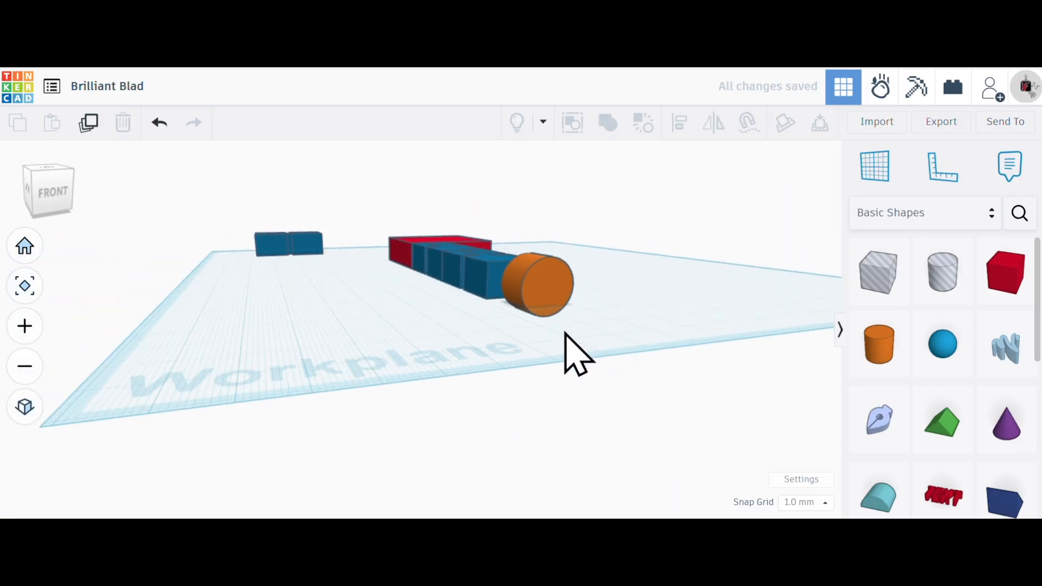
scroll(565, 332, "up", 2)
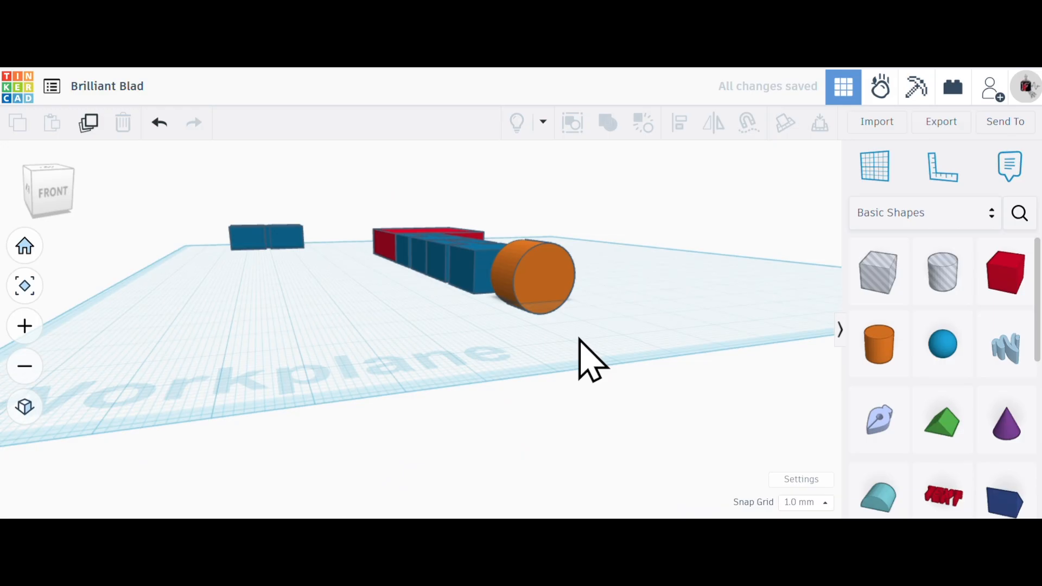
scroll(581, 339, "up", 2)
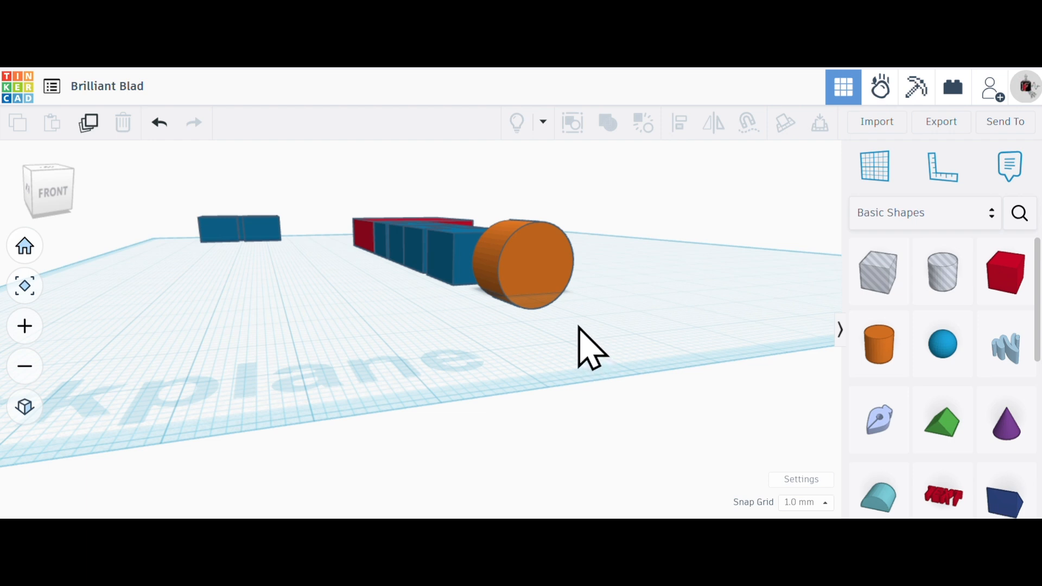
left_click(553, 280)
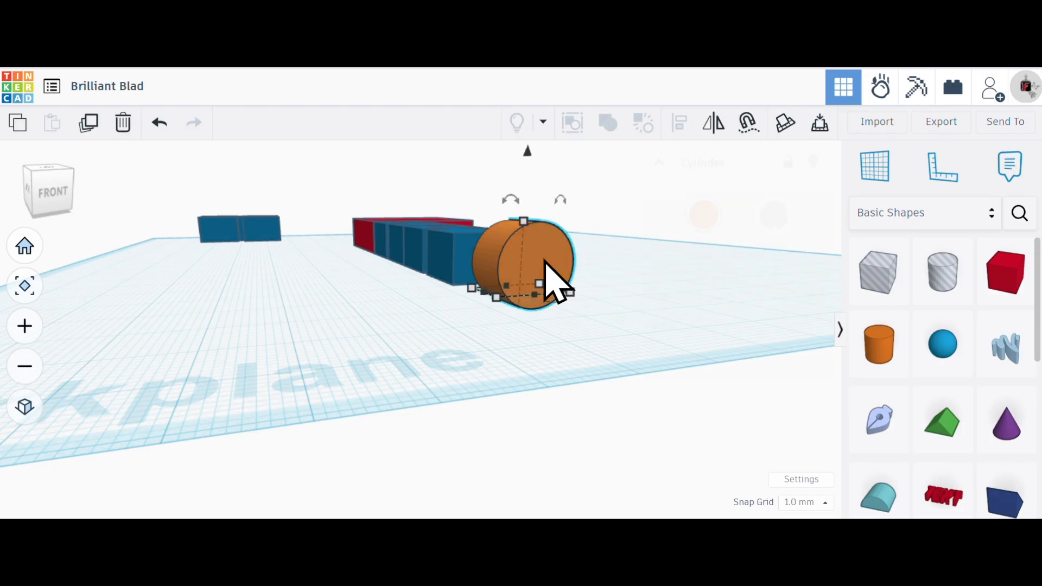
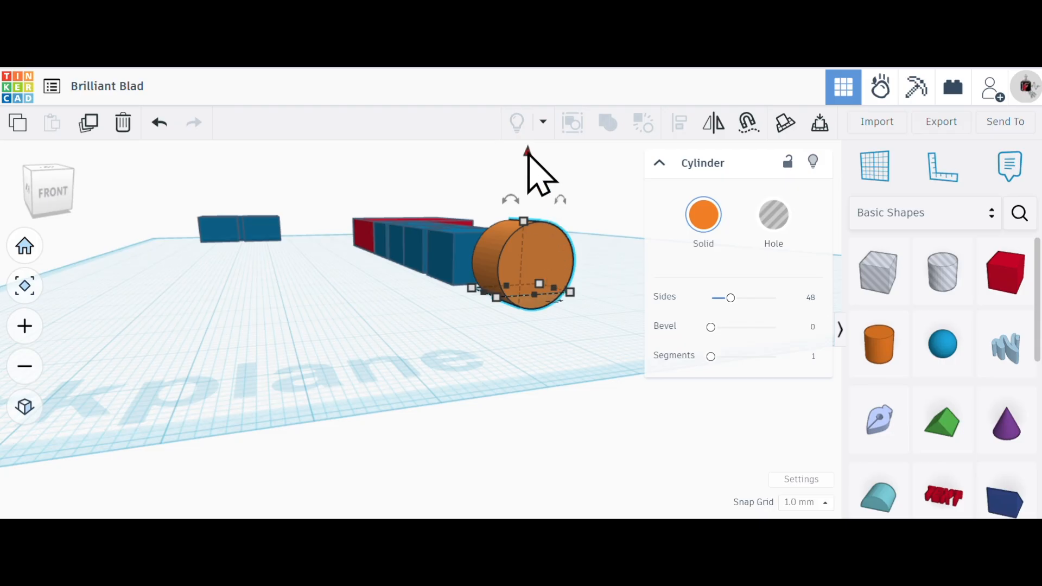
left_click_drag(526, 151, 525, 142)
left_click(581, 317)
Step: Nudge the cylinder sideways and back in small increments until it lines up with and overlaps the chain's last joint block
right_click_drag(581, 318, 502, 400)
left_click(510, 400)
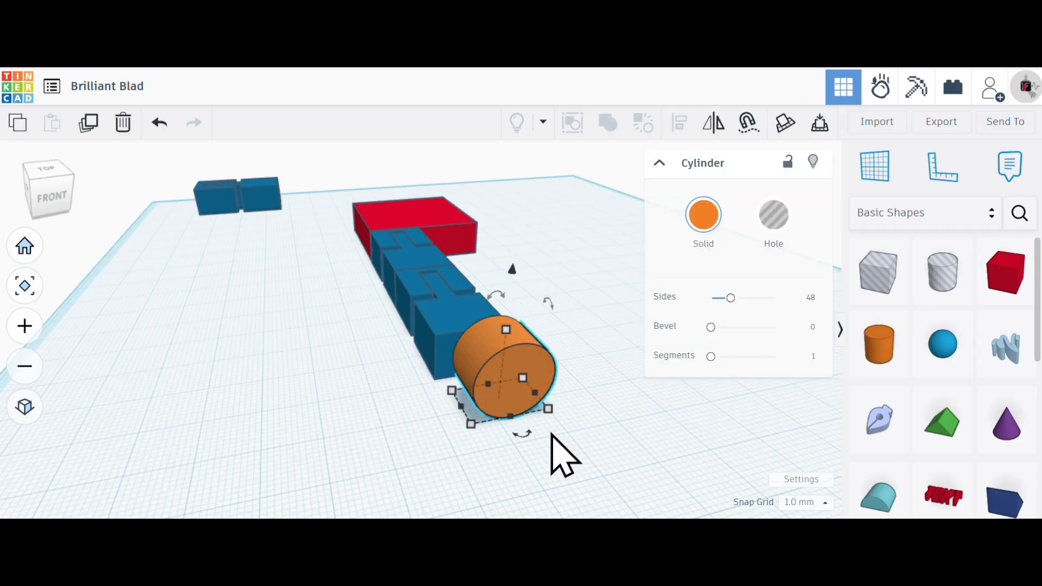
key("Left")
key("Up")
key("Up")
key("Up")
key("Up")
key("Up")
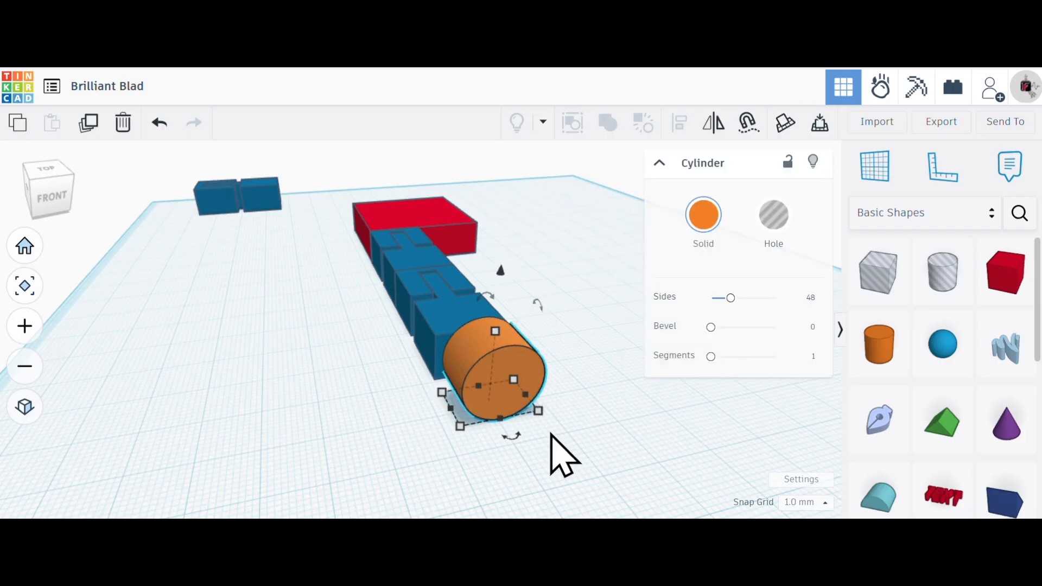
key("Up")
key("Up")
key("Up")
key("Up")
key("Up")
key("Up")
key("Up")
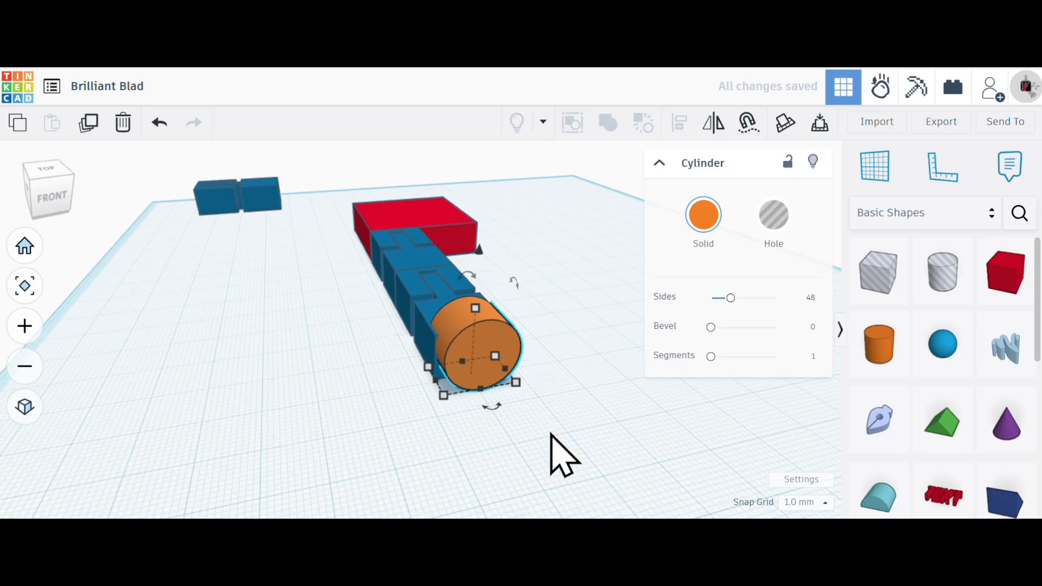
key("Down")
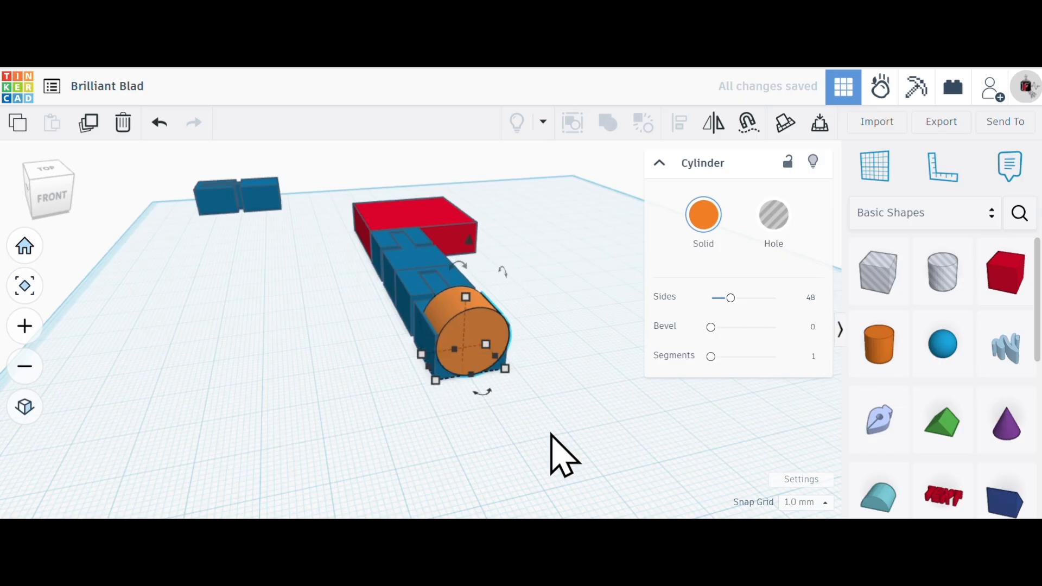
Step: Combine both chained joints and the end cylinder into one union group, leaving the red body out
left_click(420, 433)
right_click_drag(425, 431, 483, 440)
right_click_drag(319, 400, 335, 442)
left_click_drag(331, 386, 432, 501)
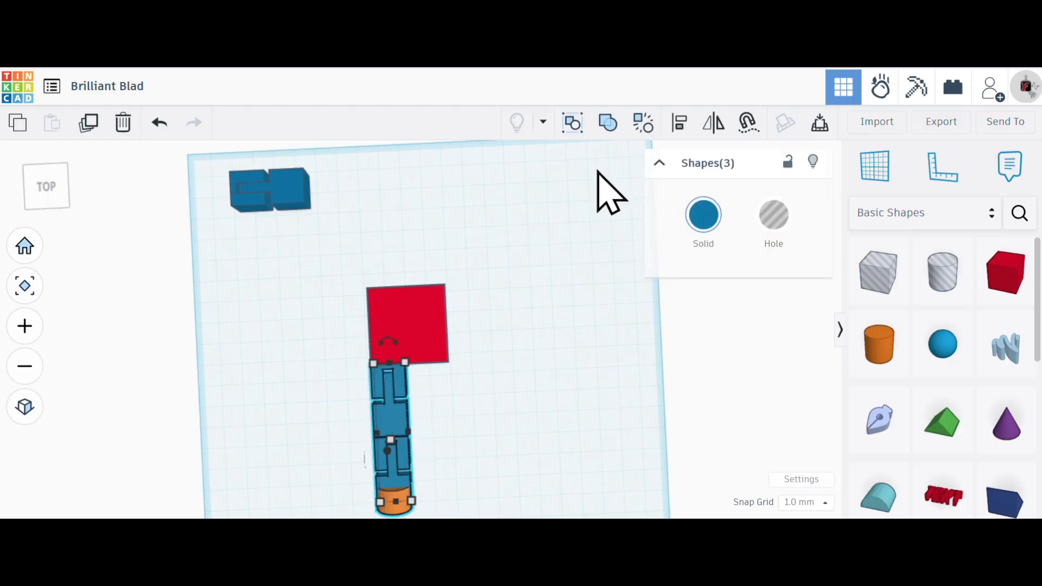
left_click(608, 123)
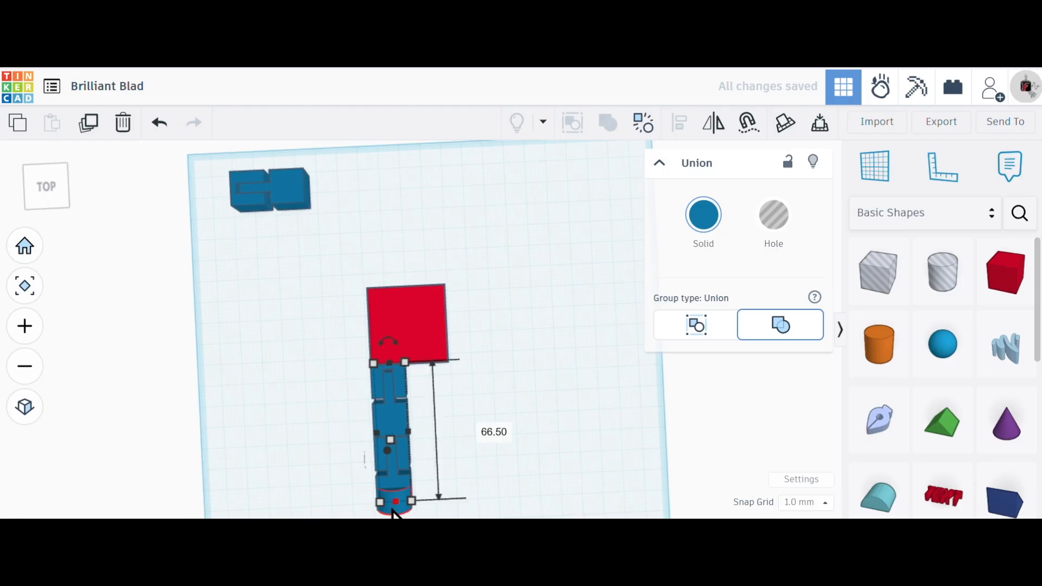
Step: Duplicate the grouped leg and move the copy sideways to the opposite side of the red body's lower edge
right_click_drag(500, 449, 487, 425)
scroll(483, 450, "up", 2)
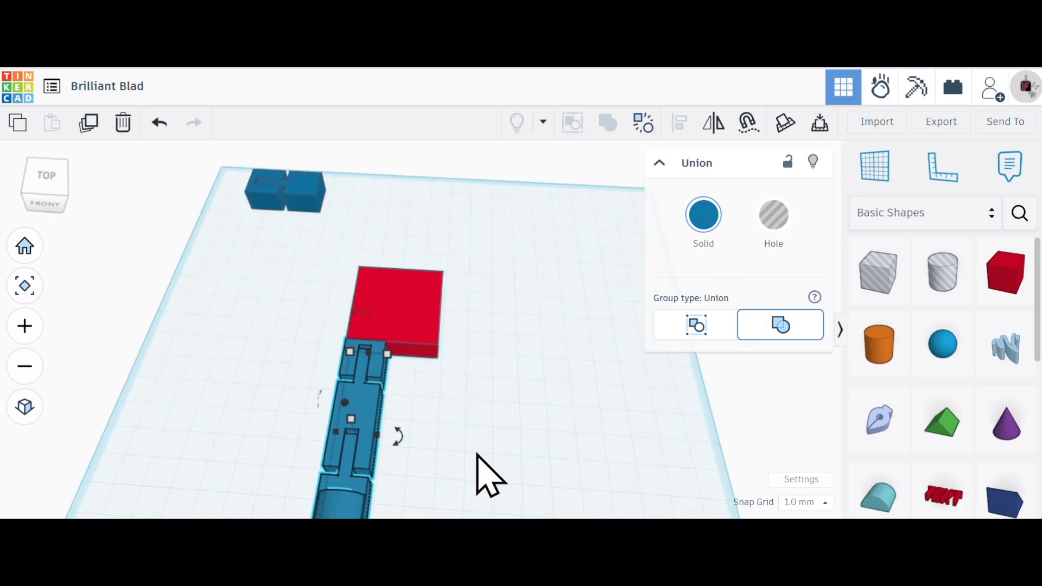
scroll(419, 448, "down", 2)
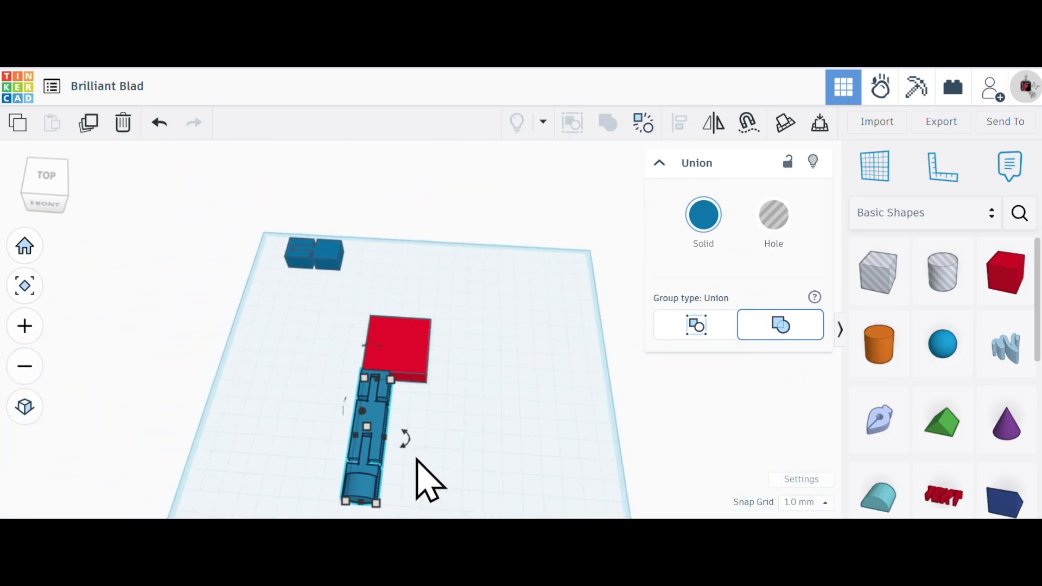
left_click(477, 437)
left_click(390, 445)
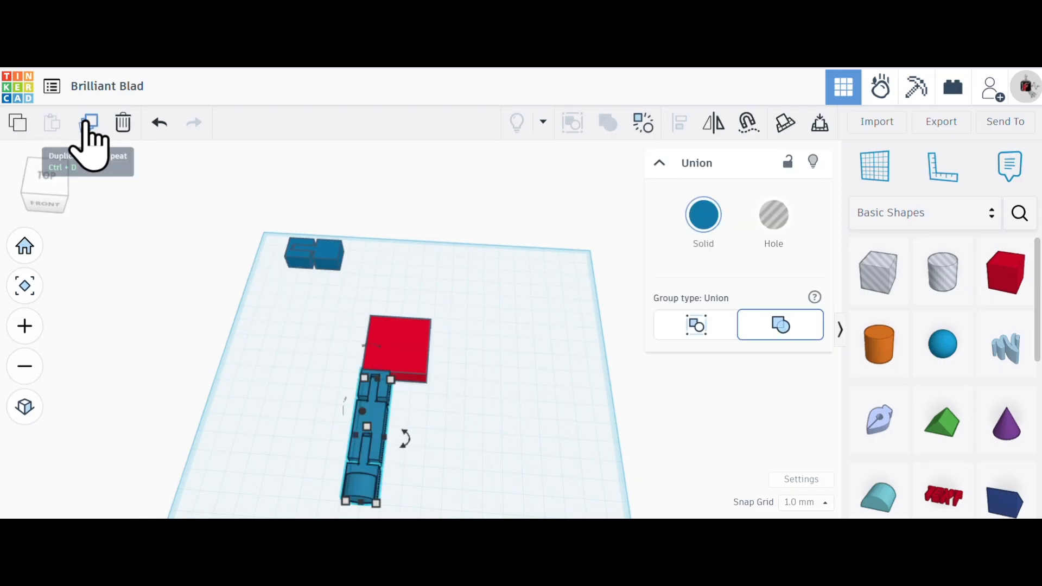
left_click(87, 123)
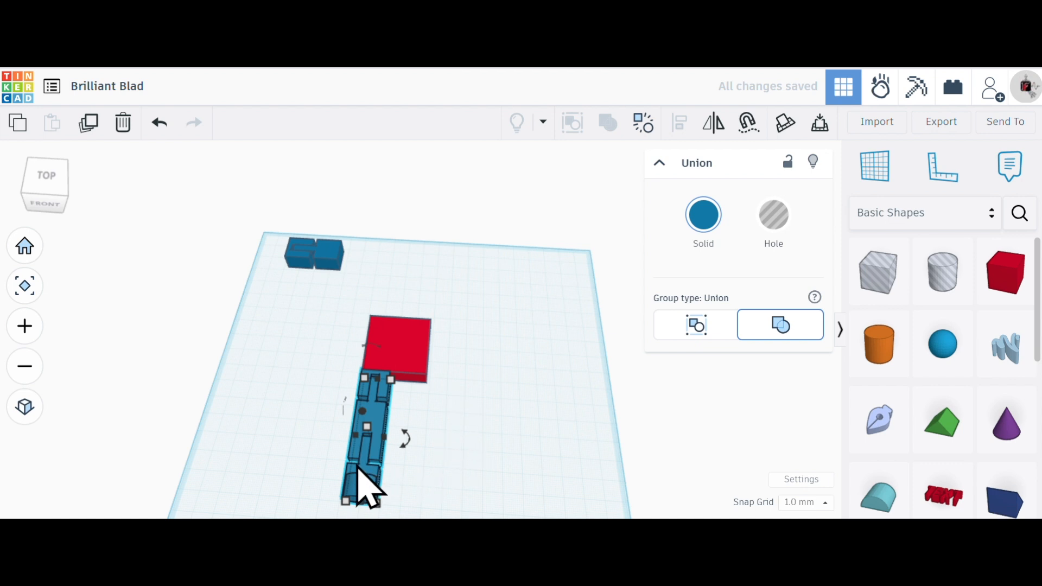
key("Right")
key("Right")
key("Right")
key("Right")
key("Right")
key("Right")
key("Right")
key("Right")
key("Right")
key("Right")
key("Right")
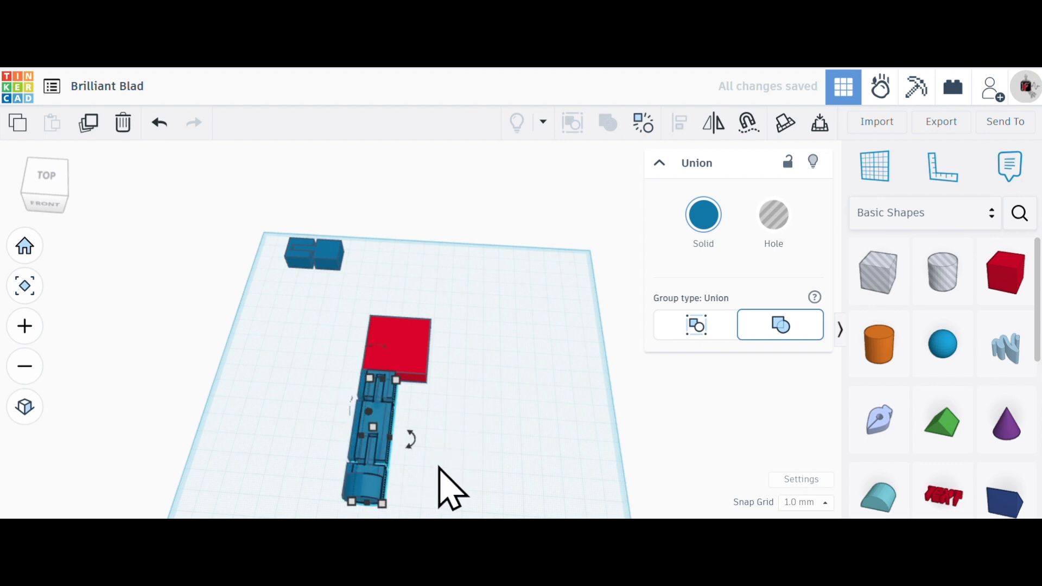
key("Right")
key("Right")
key("Right")
key("Right")
key("Right")
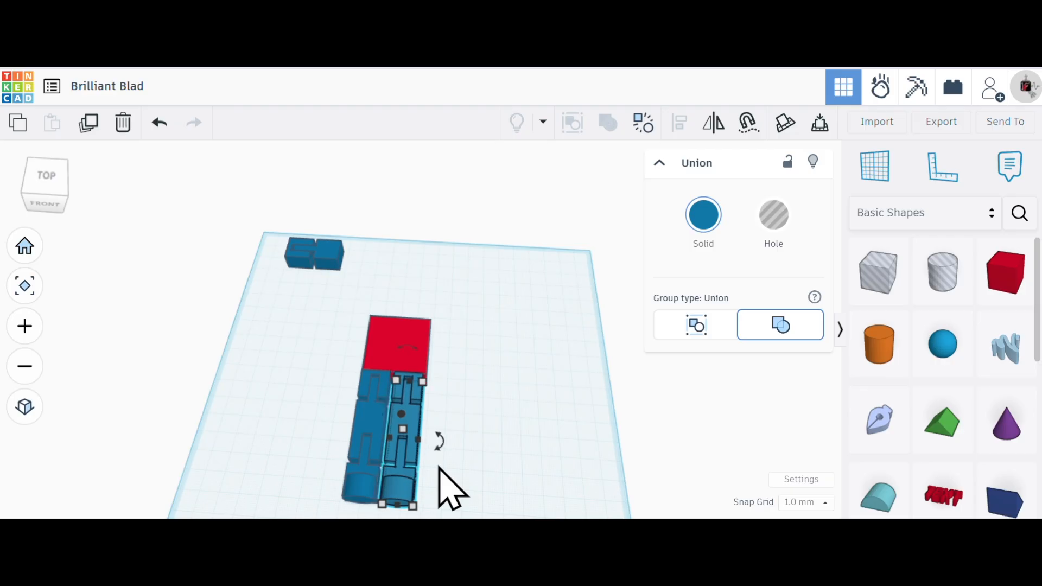
Step: Duplicate the spare joint and move the copy 17 mm sideways and 61 mm forward, next to the red body
scroll(443, 434, "up", 5)
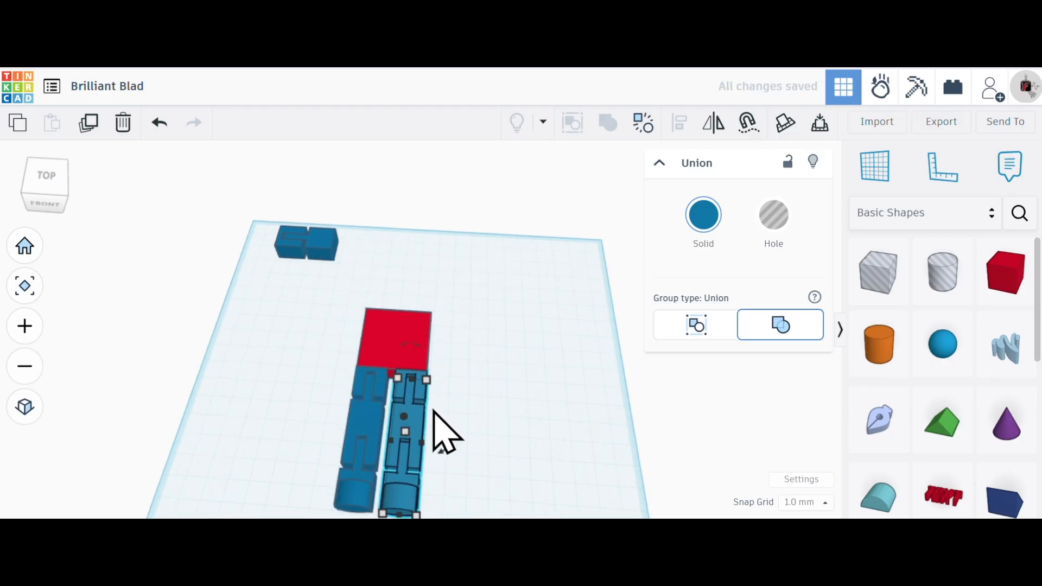
right_click_drag(372, 423, 559, 456)
scroll(379, 372, "up", 6)
scroll(379, 365, "down", 5)
scroll(461, 440, "up", 4)
scroll(434, 434, "down", 4)
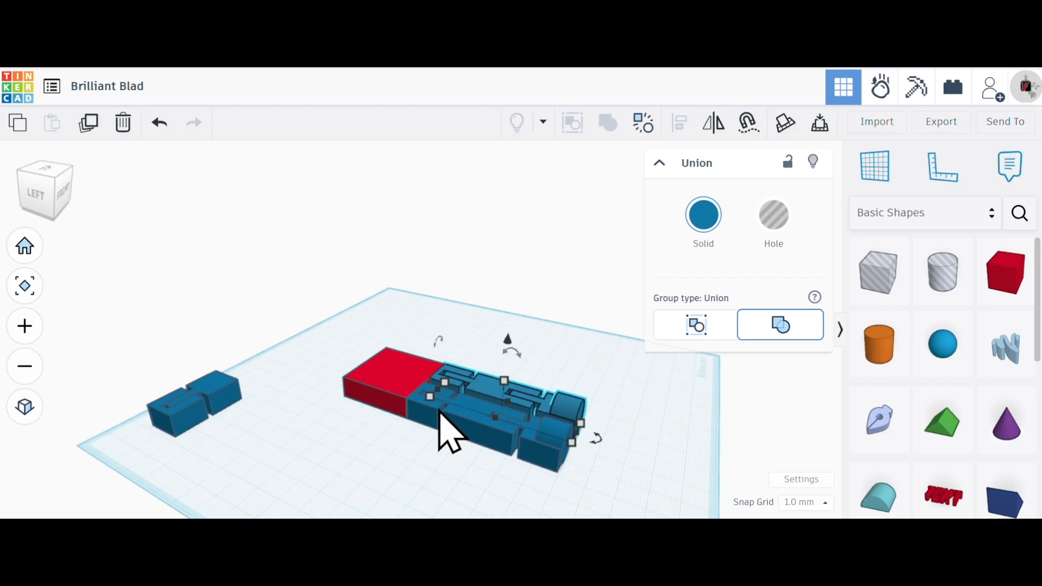
right_click_drag(414, 455, 240, 508)
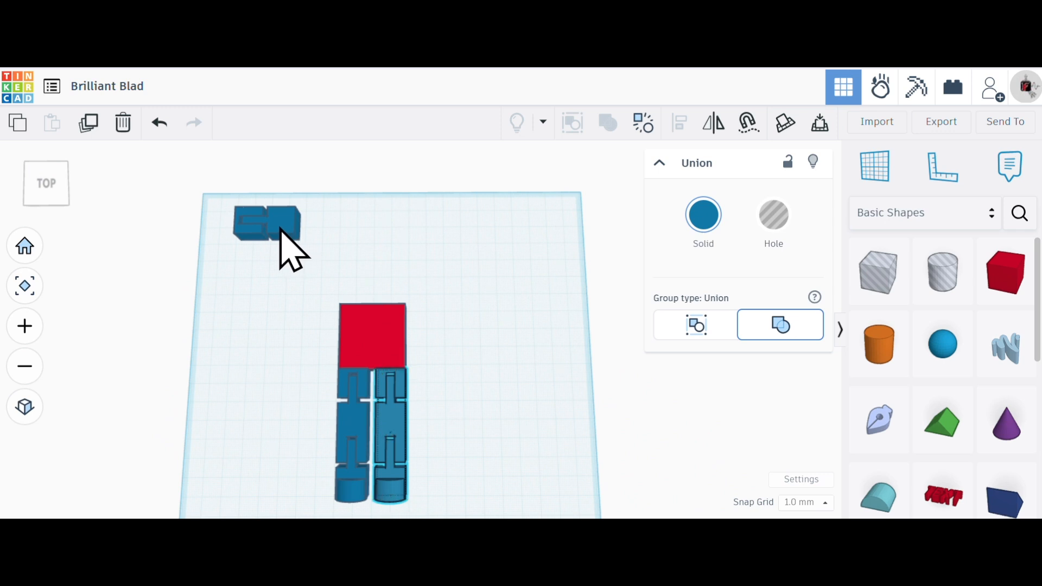
left_click(287, 233)
left_click(89, 122)
left_click_drag(239, 222, 304, 332)
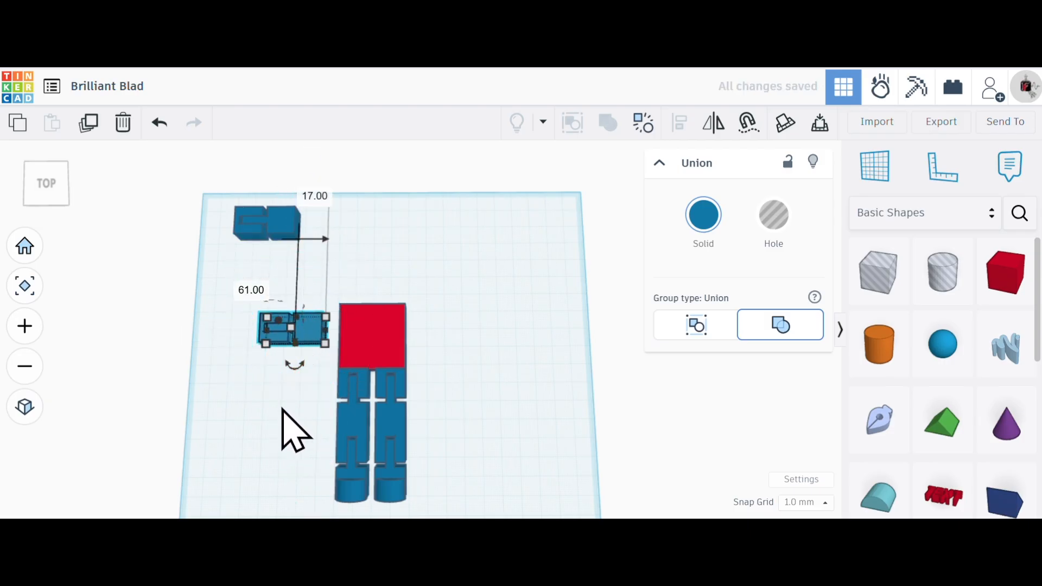
Step: Rotate the joint copy beside the body by 180 degrees on the workplane
left_click(274, 429)
left_click(285, 346)
left_click_drag(295, 365, 297, 371)
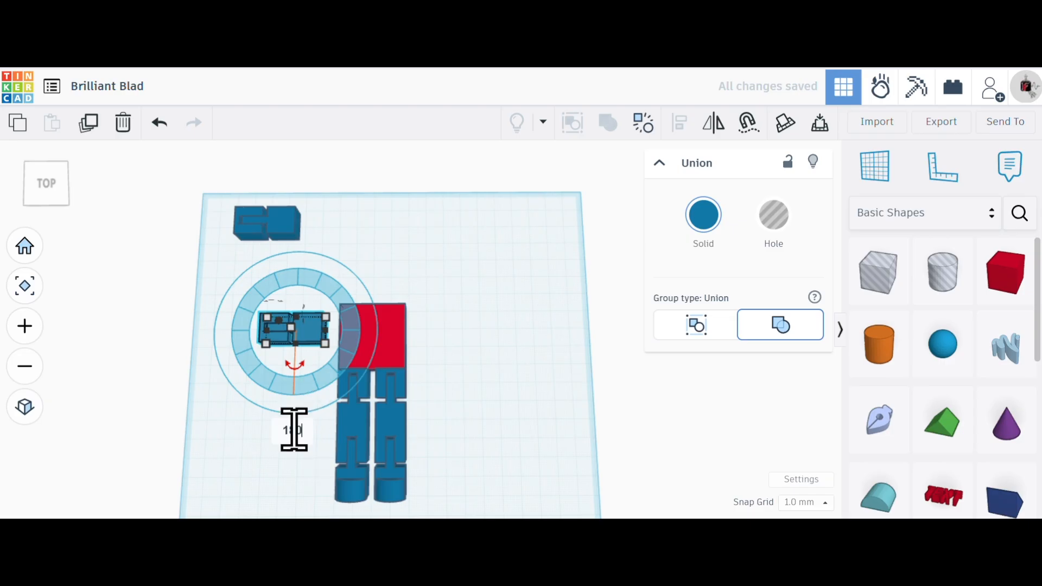
key("Return")
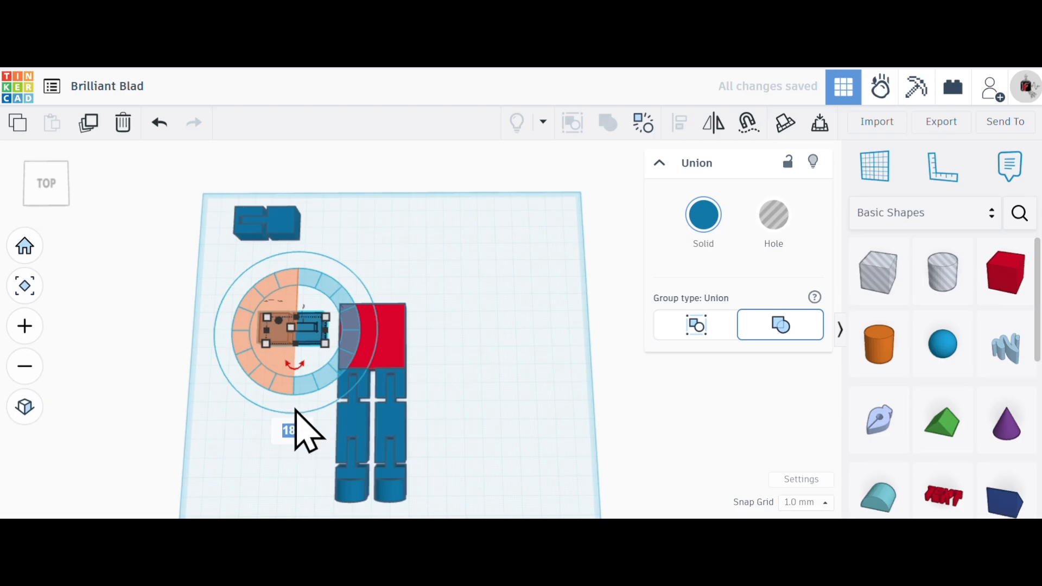
left_click(476, 412)
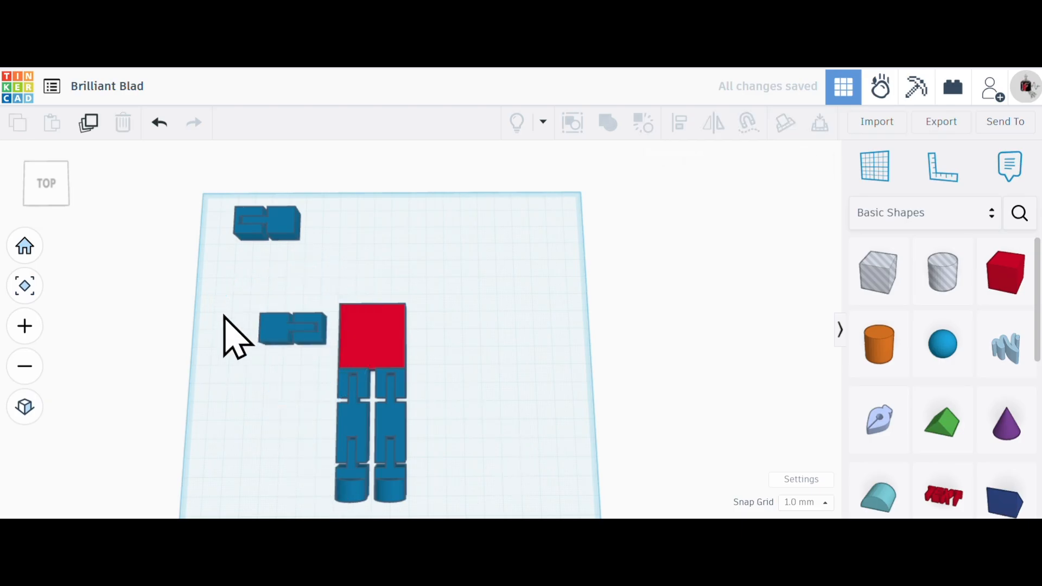
Step: Move the rotated joint against the body's side as an arm, flush with the body's upper edge
scroll(302, 360, "up", 3)
left_click_drag(311, 337, 347, 320)
scroll(345, 358, "up", 5)
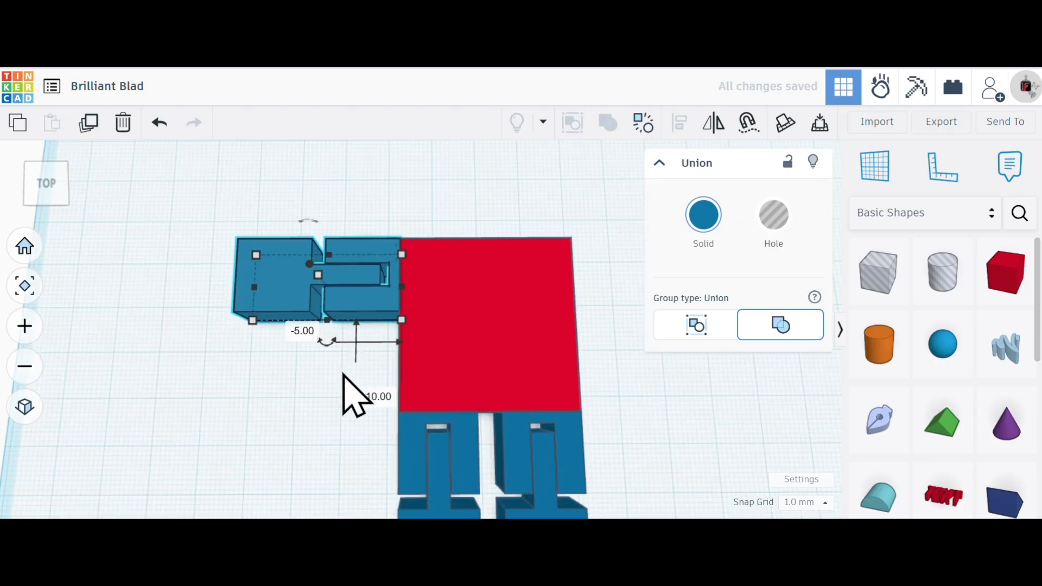
scroll(348, 401, "down", 5)
right_click_drag(363, 432, 340, 430)
left_click(330, 433)
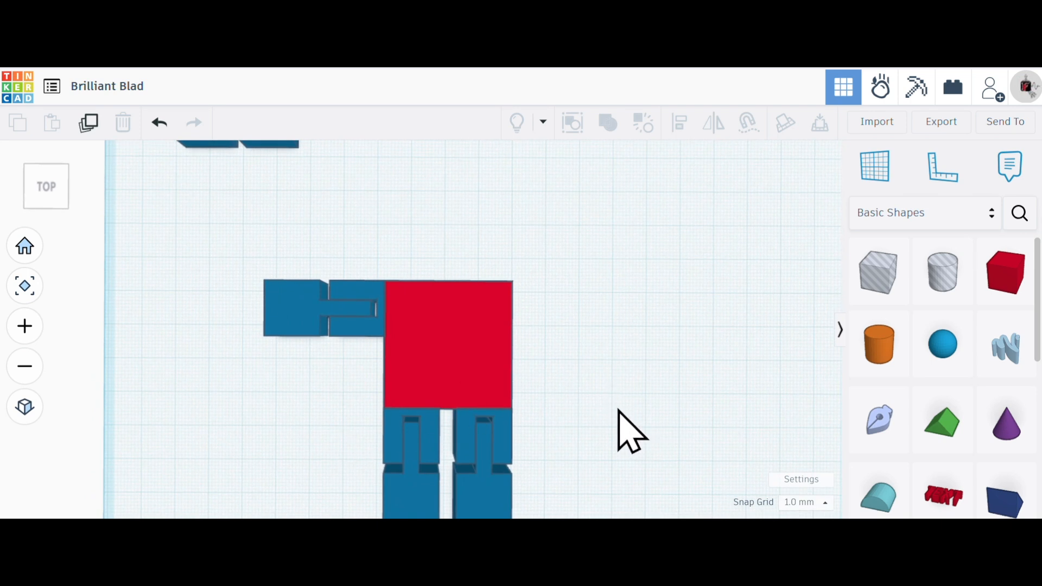
Step: Ungroup the copied leg so its end cylinder can be selected separately
scroll(629, 431, "down", 3)
scroll(372, 493, "down", 1)
scroll(415, 348, "up", 1)
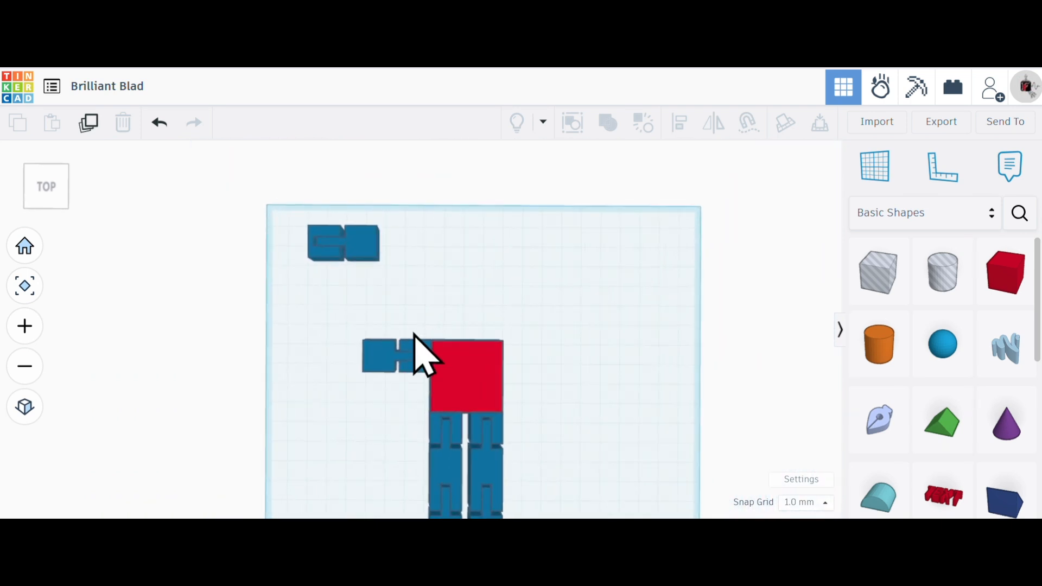
scroll(514, 328, "down", 2)
scroll(463, 486, "up", 3)
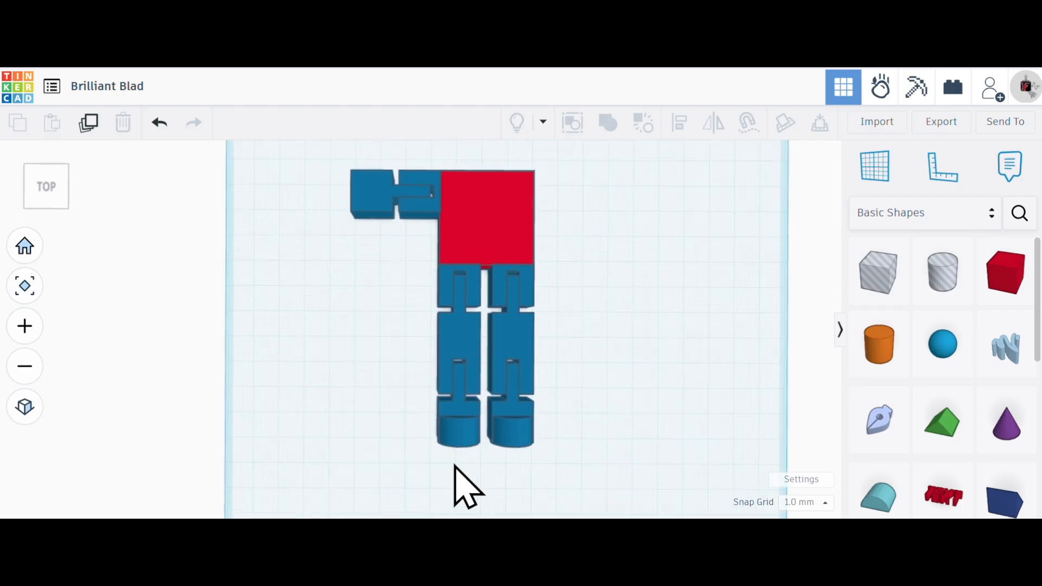
left_click(522, 397)
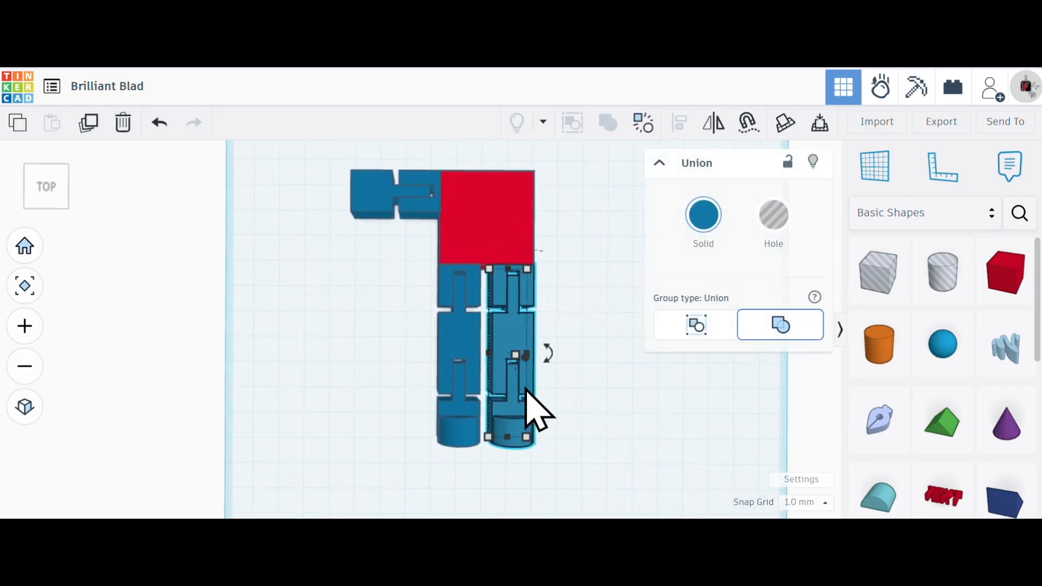
left_click(640, 123)
left_click(613, 427)
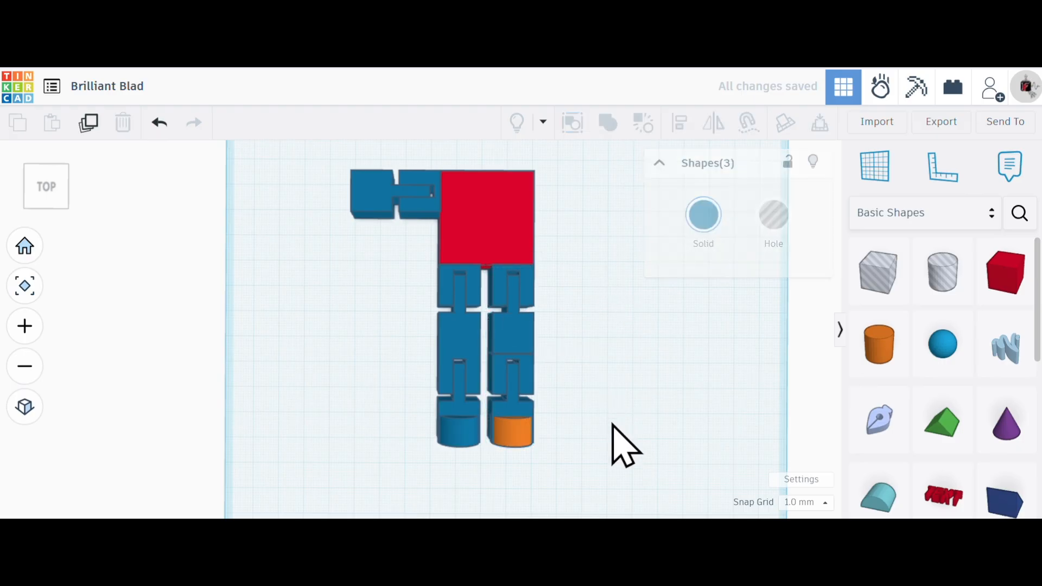
Step: Duplicate the leg's orange end cylinder and place the copy on the empty workplane below the arm joint
left_click(514, 438)
left_click(97, 124)
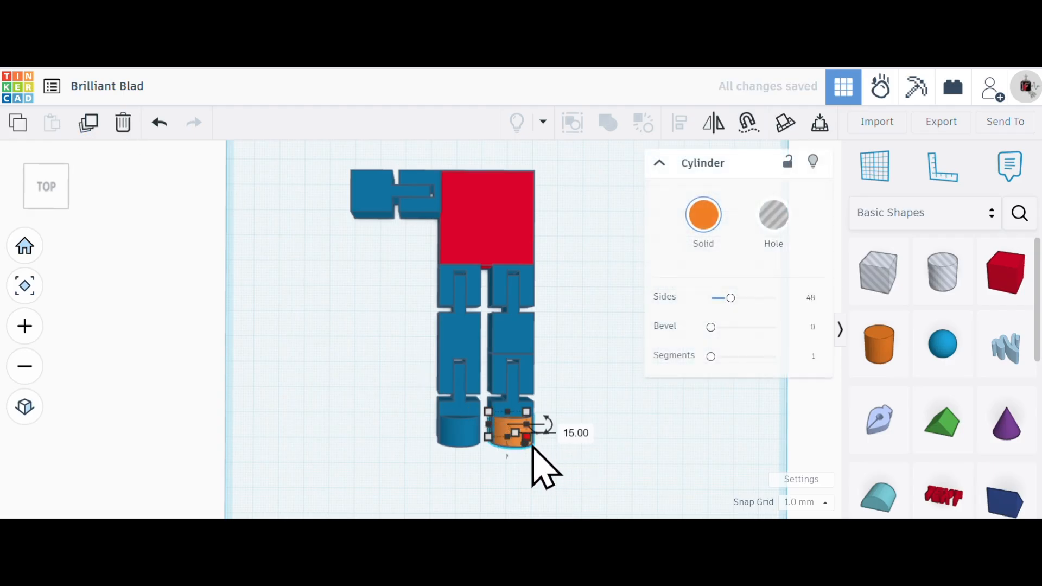
left_click_drag(496, 427, 263, 253)
left_click(569, 492)
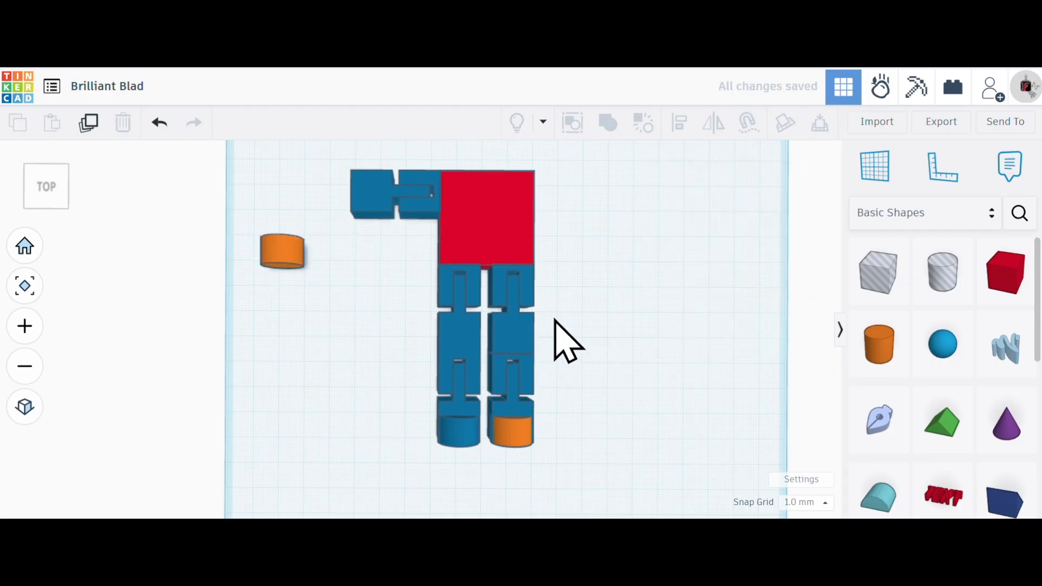
Step: Recombine the two joints and end cylinder of the ungrouped leg into a union group
left_click_drag(552, 325, 516, 449)
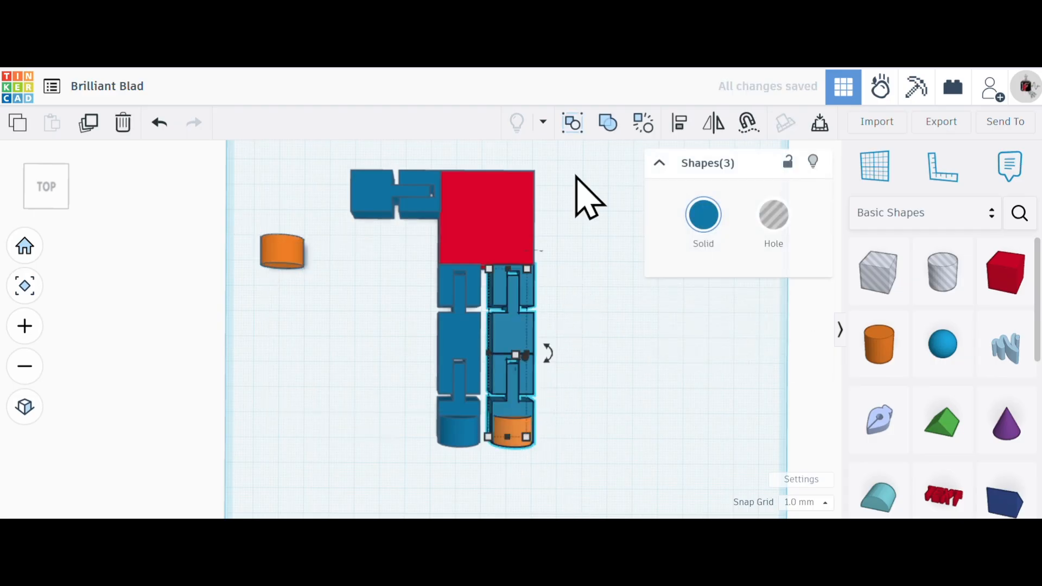
left_click(607, 122)
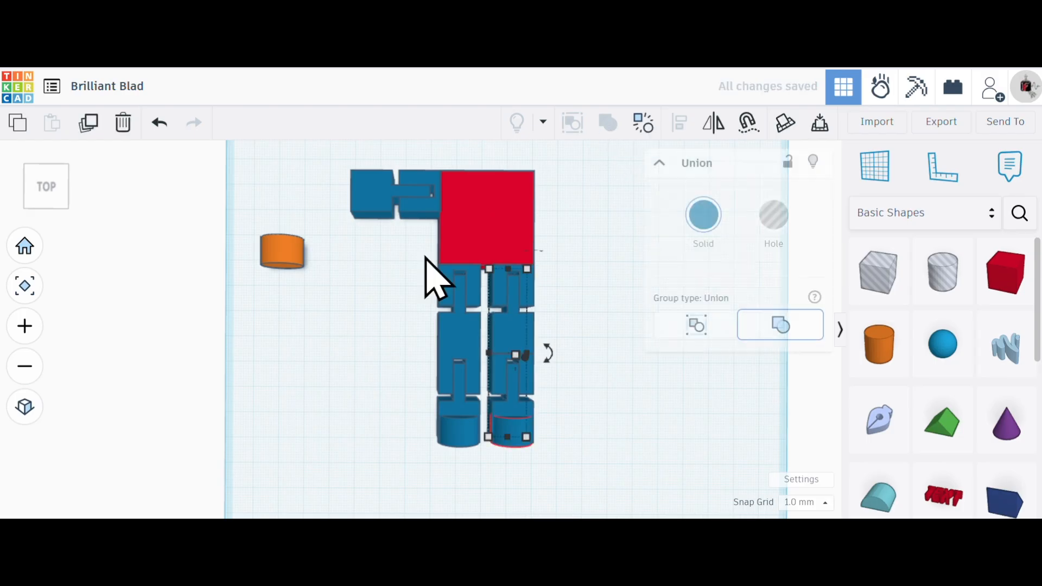
left_click(386, 298)
Step: Rotate the orange cylinder copy on the workplane so that its axis runs across the arm's direction for the hand end
left_click_drag(290, 260, 349, 279)
right_click_drag(349, 279, 383, 364)
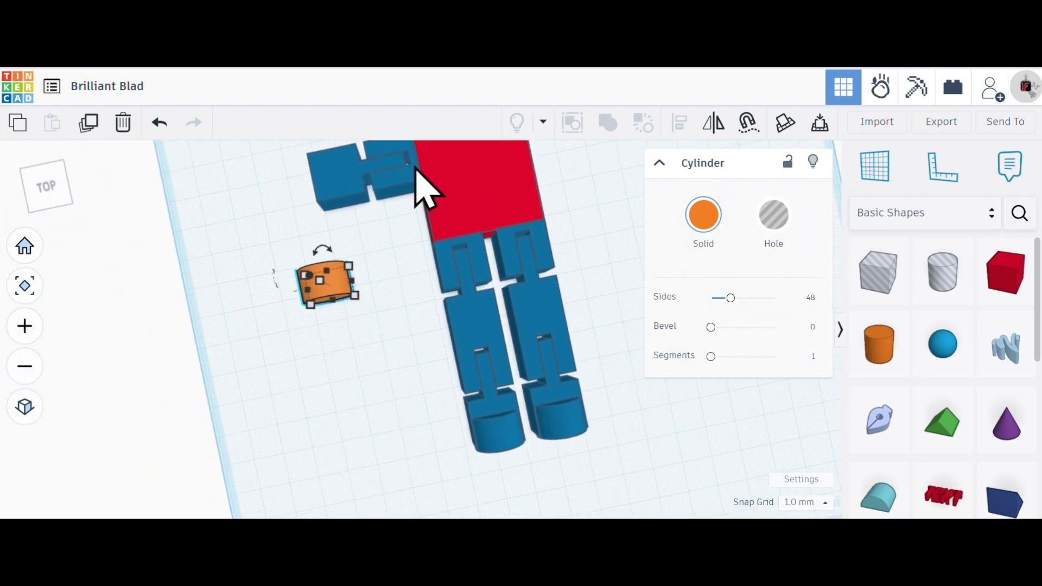
right_click_drag(374, 310, 401, 331)
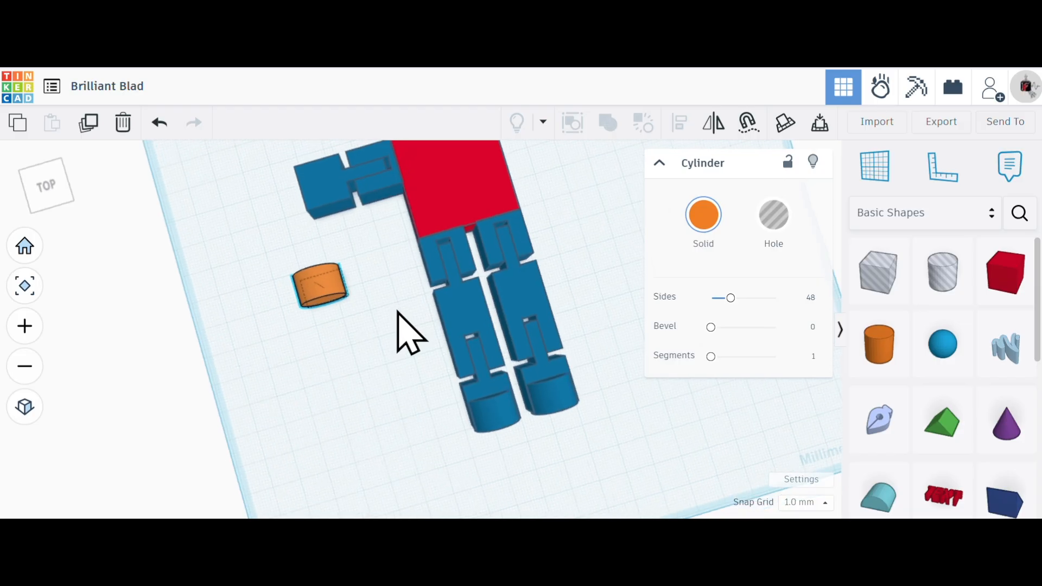
left_click_drag(345, 313, 355, 337)
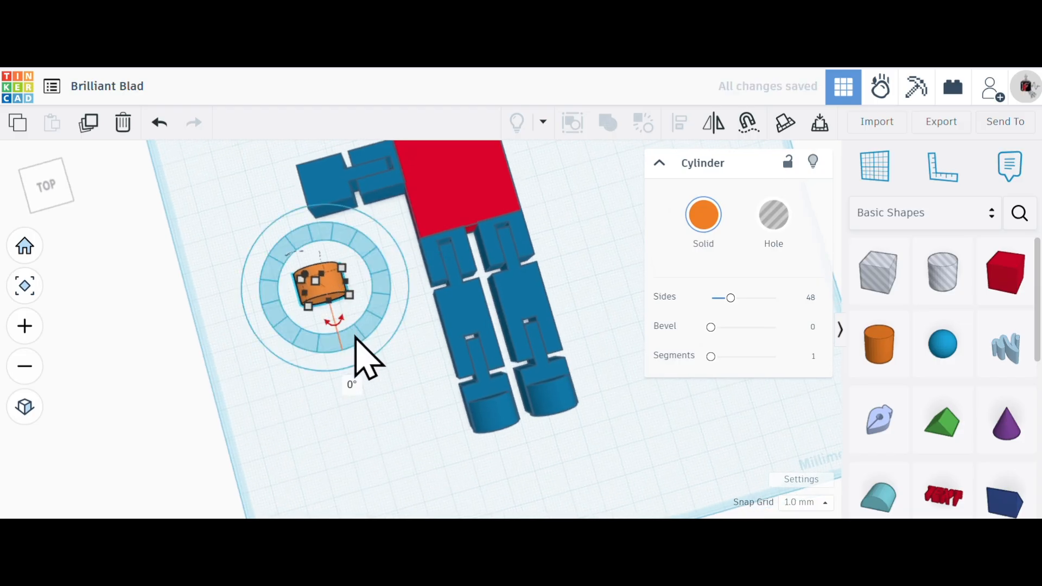
left_click_drag(353, 380, 353, 400)
left_click(351, 337)
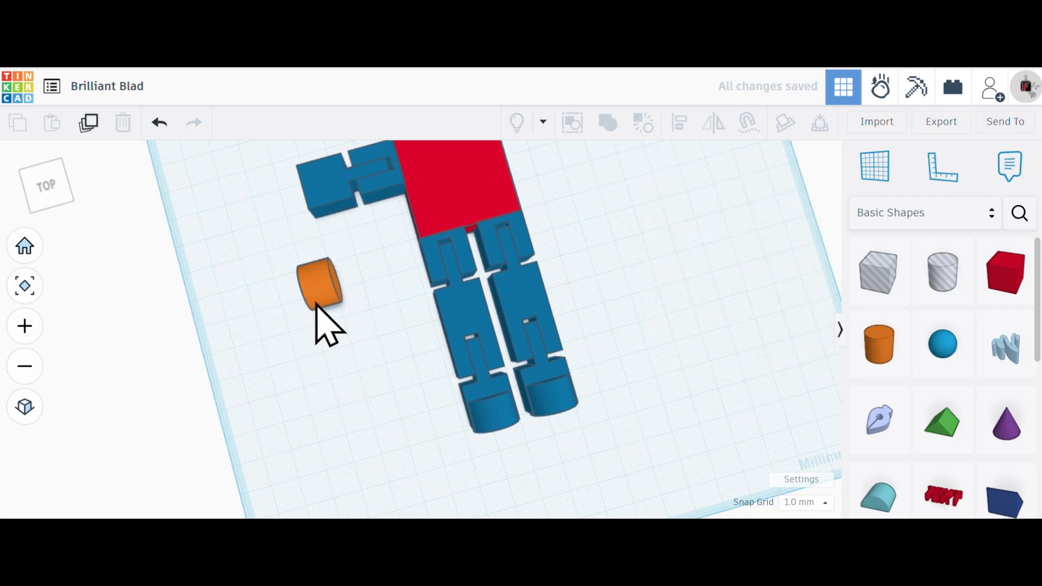
Step: Move the rotated orange cylinder onto the outer end of the arm joint and nudge it flush with the joint block
left_click_drag(319, 303, 298, 225)
right_click_drag(307, 307, 575, 255)
right_click_drag(300, 365, 539, 477)
left_click(540, 477)
left_click(514, 428)
key("Left")
key("Left")
key("Left")
key("Left")
key("Left")
key("Left")
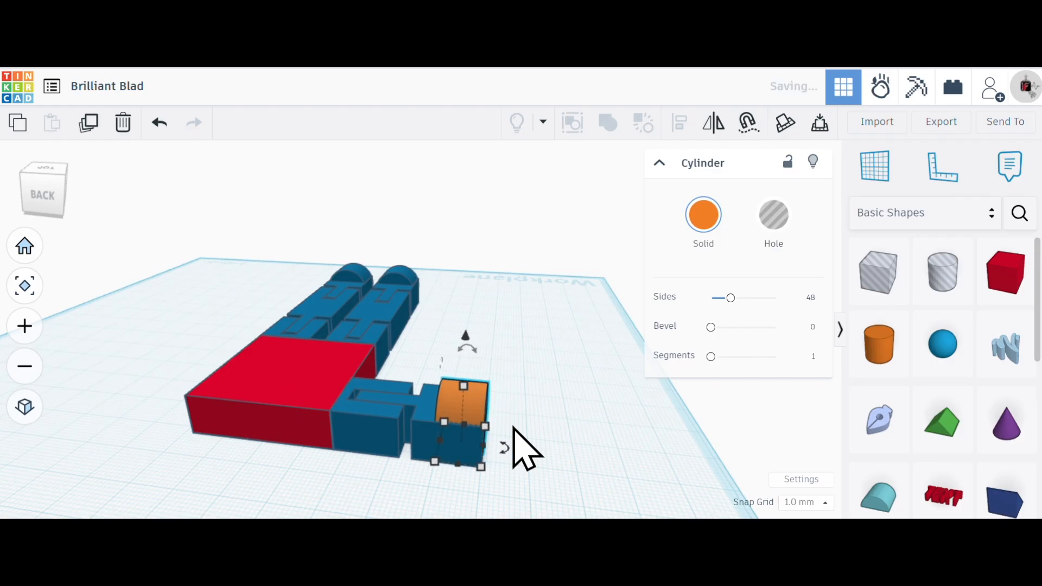
left_click(557, 418)
Step: Combine the orange end cylinder and the arm joint into one union group
right_click_drag(558, 418, 643, 283)
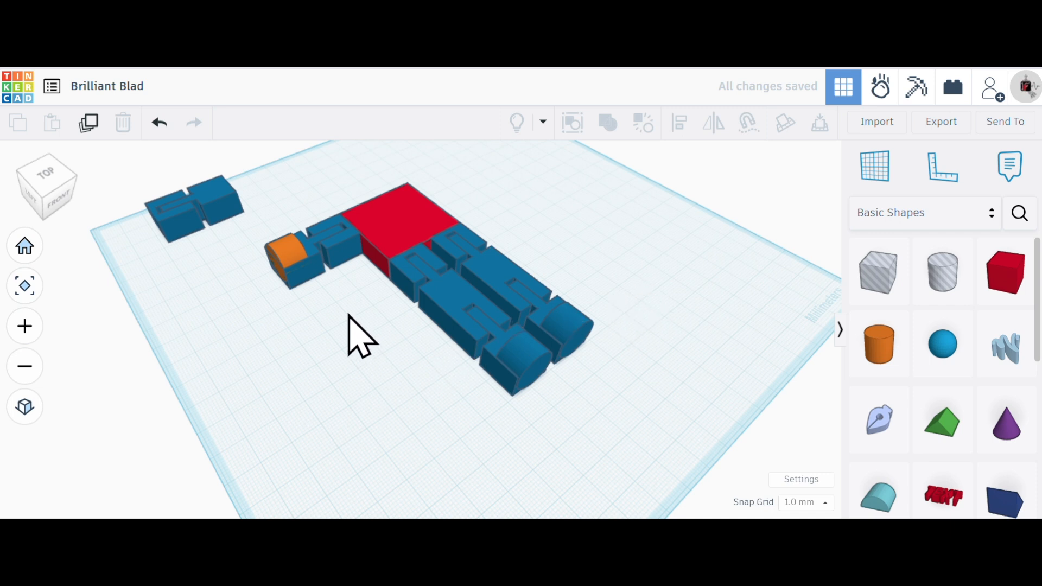
left_click_drag(287, 255, 275, 272)
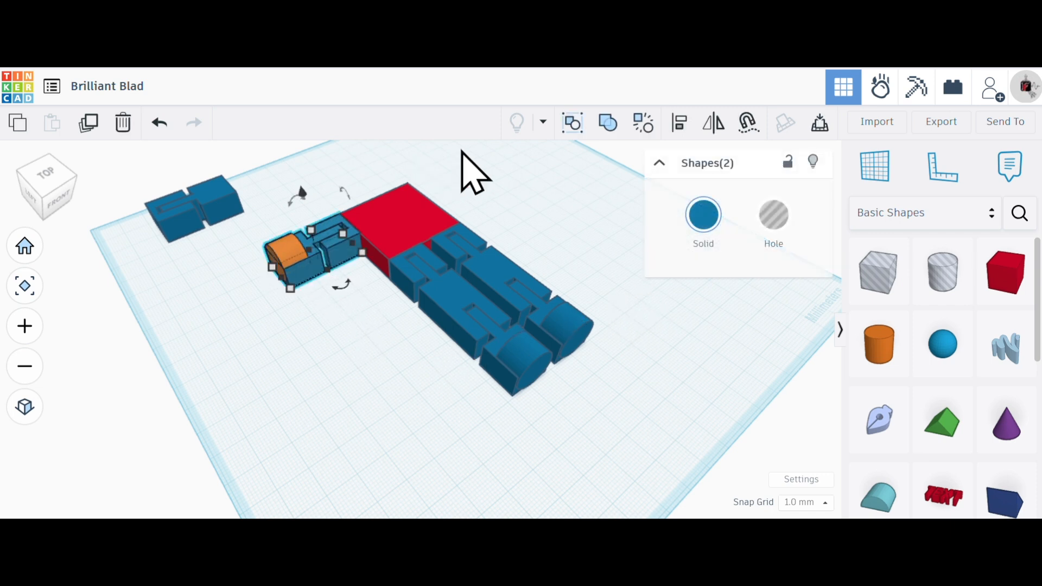
left_click(596, 122)
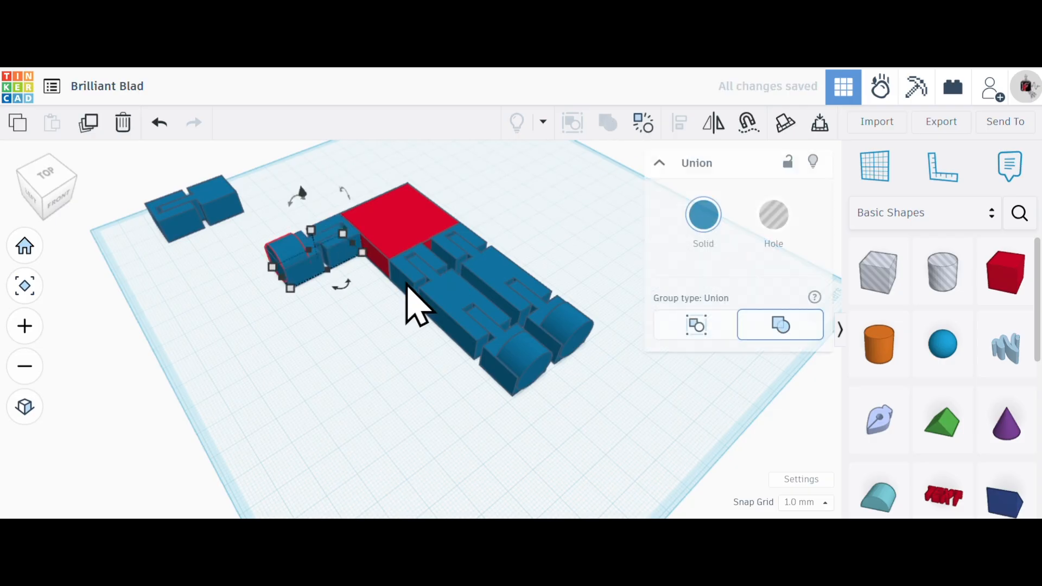
left_click(396, 396)
Step: Duplicate the finished arm, place the copy on the free workplane below it, and rotate the copy by 180°
right_click_drag(395, 395, 340, 398)
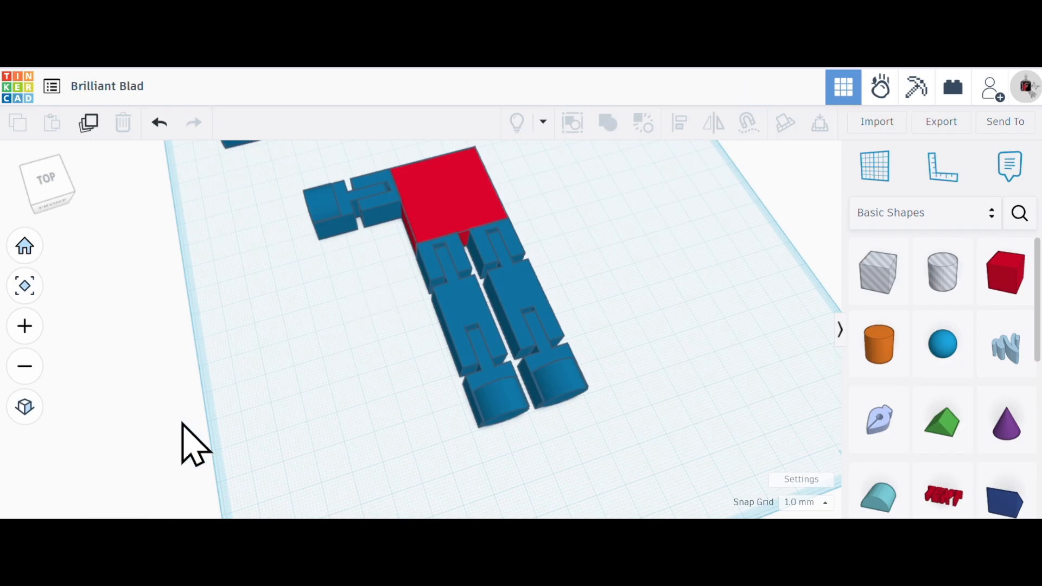
right_click_drag(386, 293, 358, 282)
right_click_drag(435, 270, 399, 359)
scroll(624, 317, "up", 3)
scroll(649, 305, "down", 5)
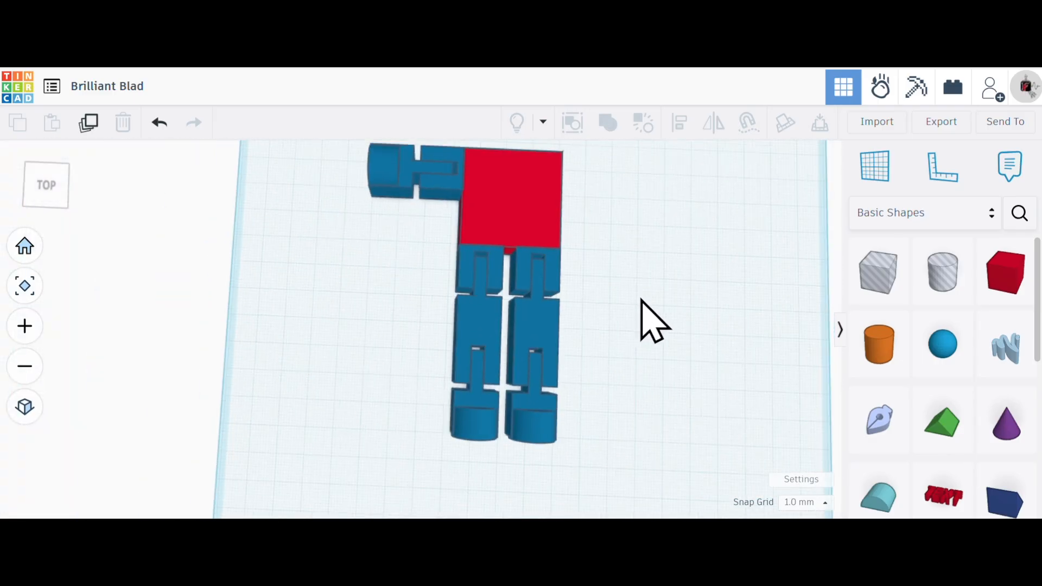
scroll(689, 239, "up", 2)
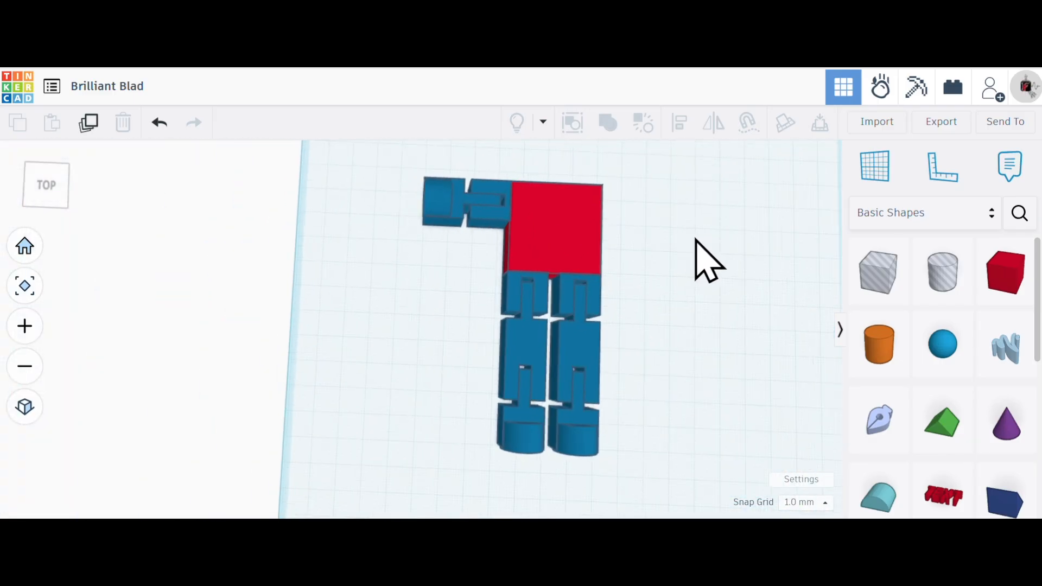
left_click(471, 217)
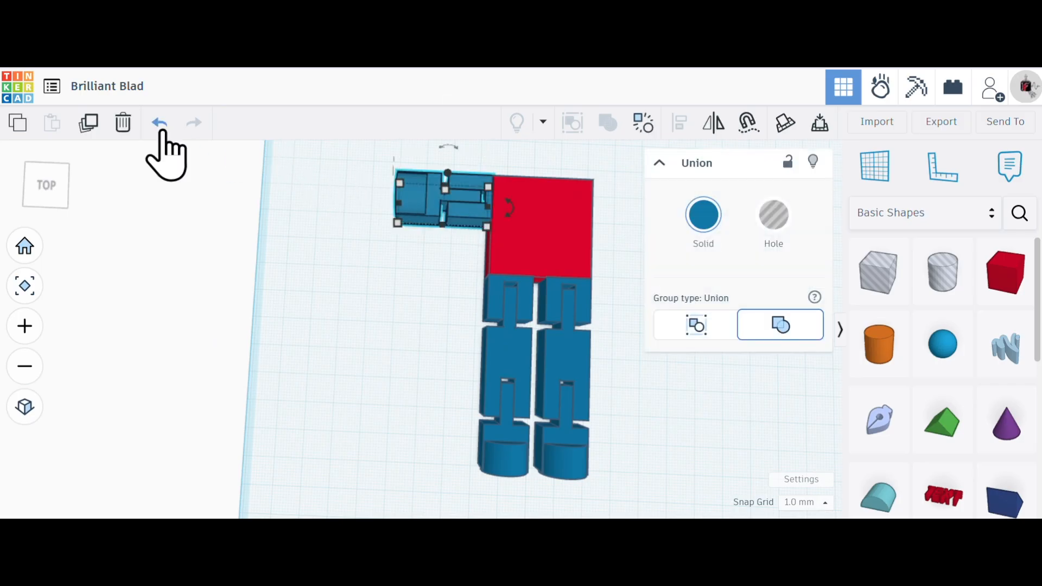
left_click(91, 125)
left_click_drag(442, 219, 390, 323)
left_click_drag(453, 299, 530, 301)
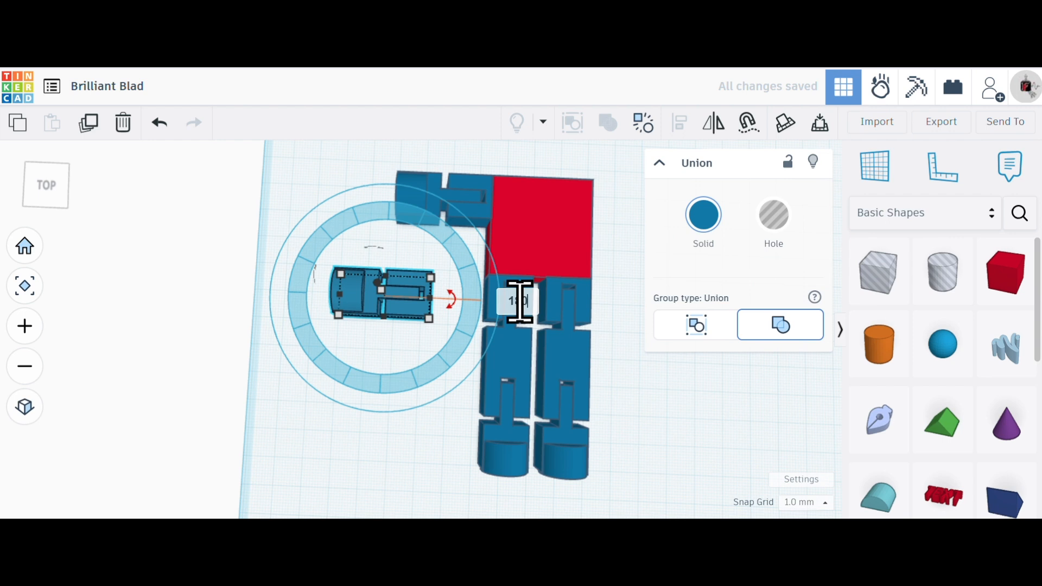
key("Return")
Step: Move the rotated arm copy against the body's opposite side, flush with the upper edge, and nudge it into contact
left_click_drag(361, 310, 610, 221)
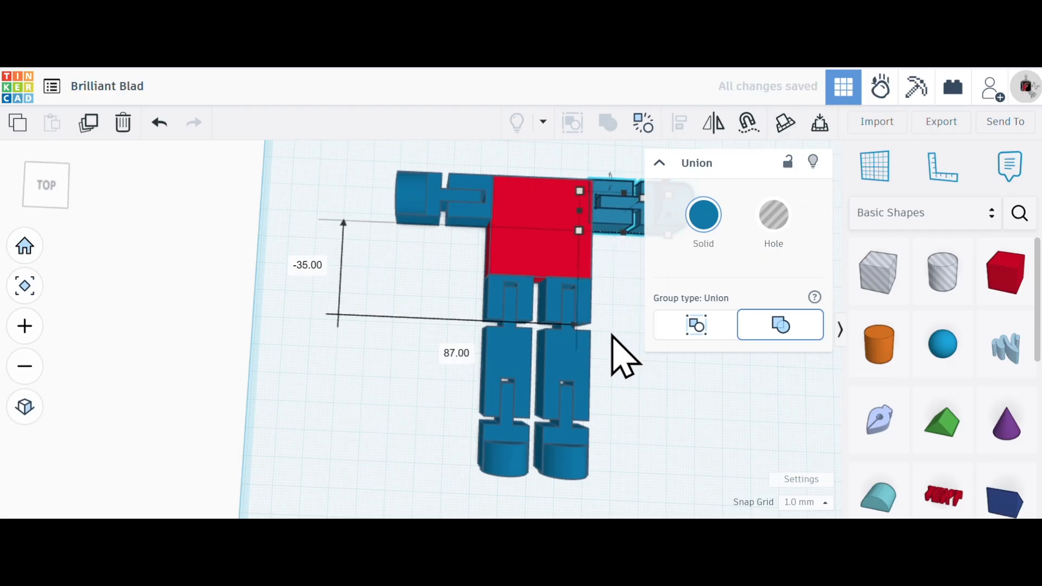
scroll(558, 380, "up", 2)
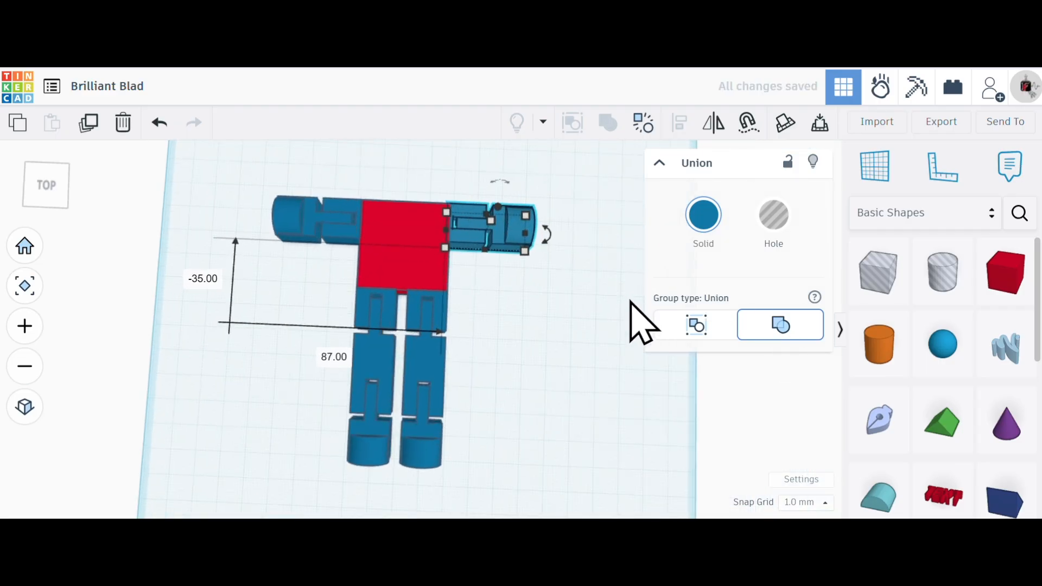
right_click_drag(619, 324, 506, 310)
scroll(516, 263, "up", 4)
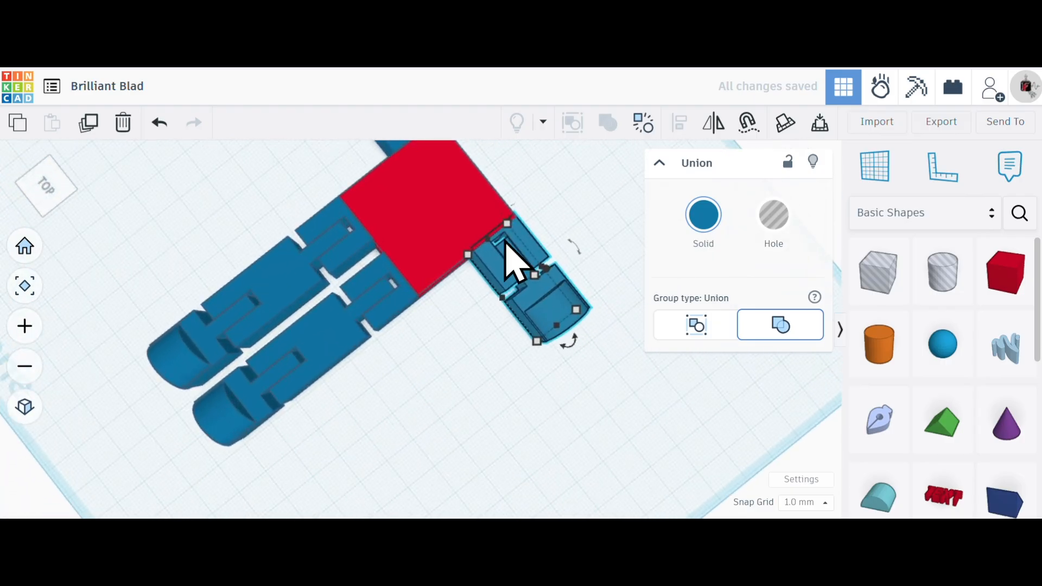
right_click_drag(564, 223, 228, 233)
scroll(439, 461, "down", 2)
scroll(456, 466, "up", 6)
left_click(425, 377)
left_click(402, 281)
key("Left")
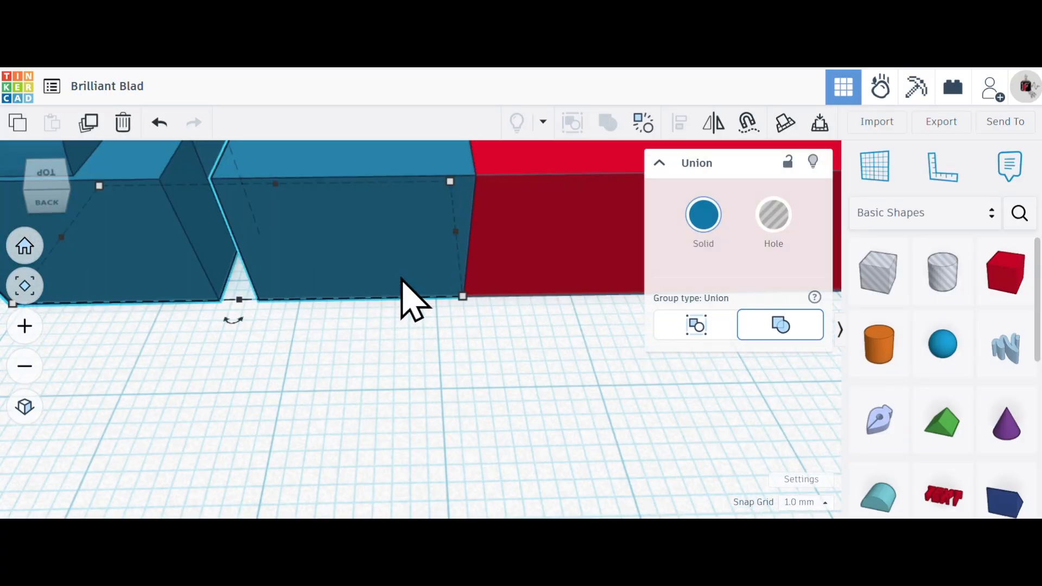
left_click(459, 394)
Step: Move the spare blue joint from the workplane's corner to the space above the body as a neck
right_click_drag(458, 397, 376, 291)
scroll(374, 296, "down", 3)
scroll(204, 184, "up", 3)
scroll(204, 185, "up", 2)
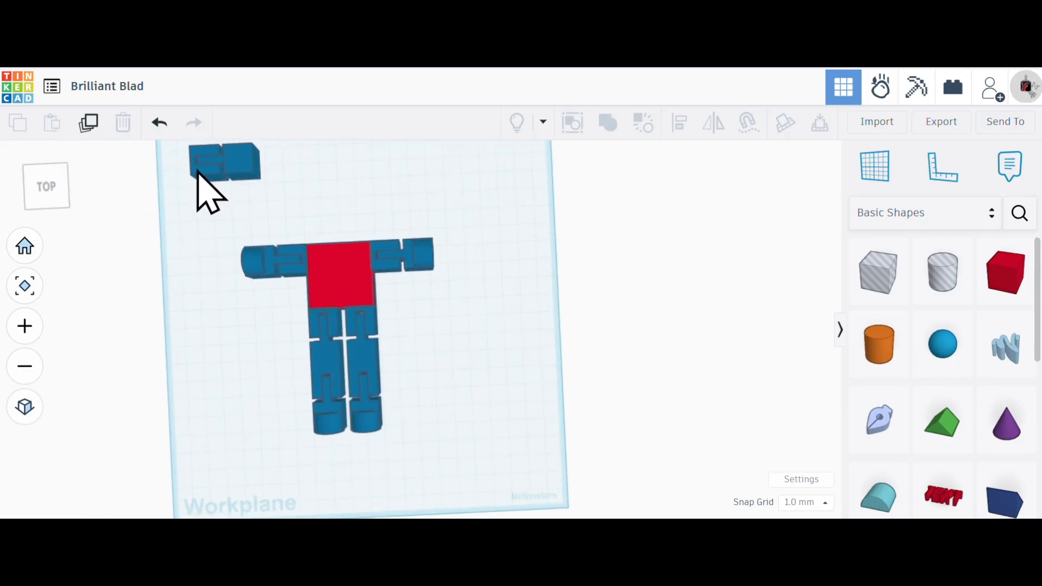
left_click(205, 188)
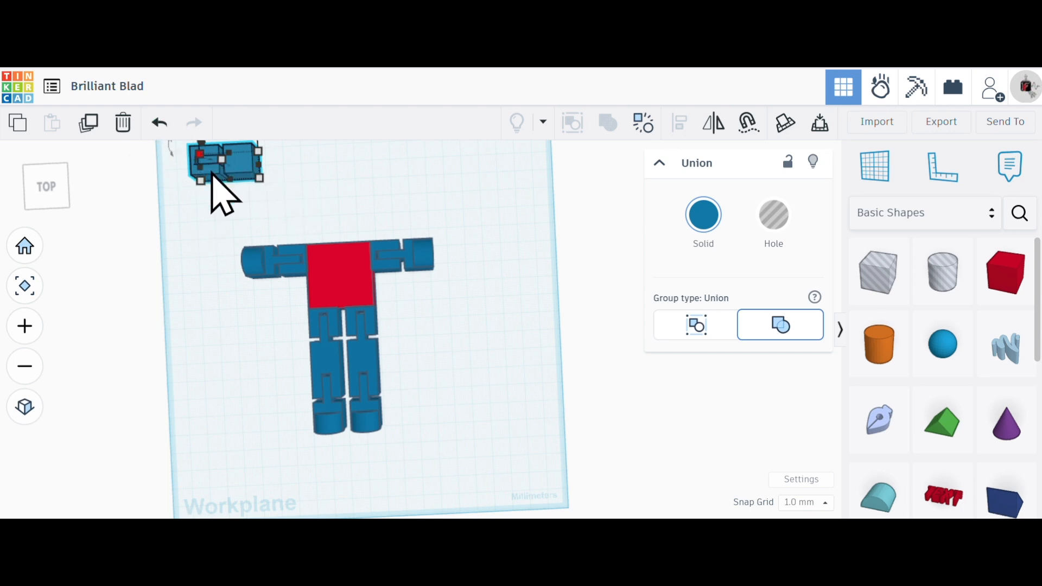
left_click_drag(249, 168, 356, 206)
Step: Try rotating the neck joint above the body by 90°, and undo that rotation
left_click_drag(337, 169, 338, 162)
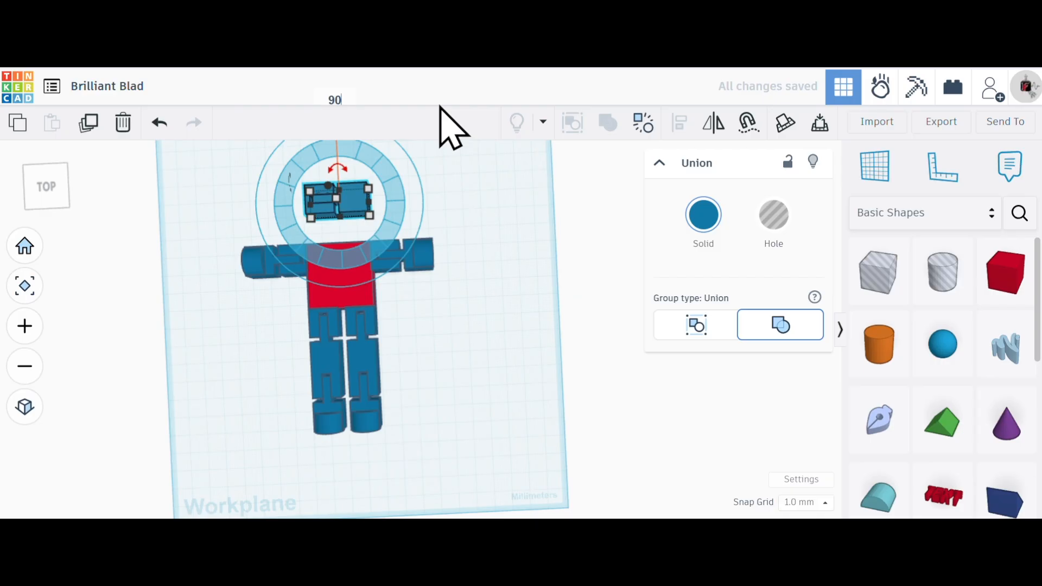
key("Return")
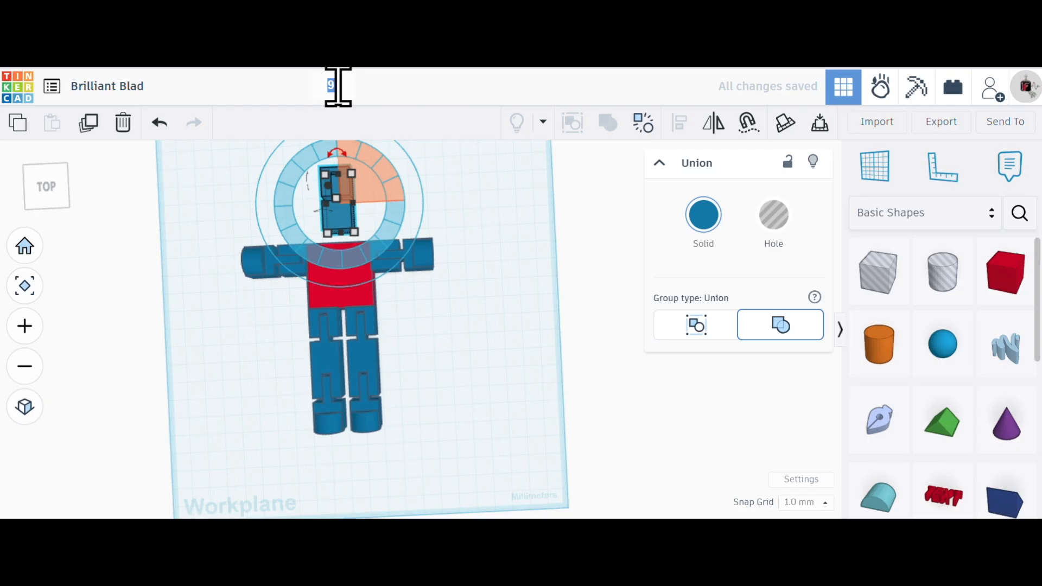
left_click(159, 123)
Step: Rotate the neck joint above the body by -90° so that it stands upright
left_click(344, 186)
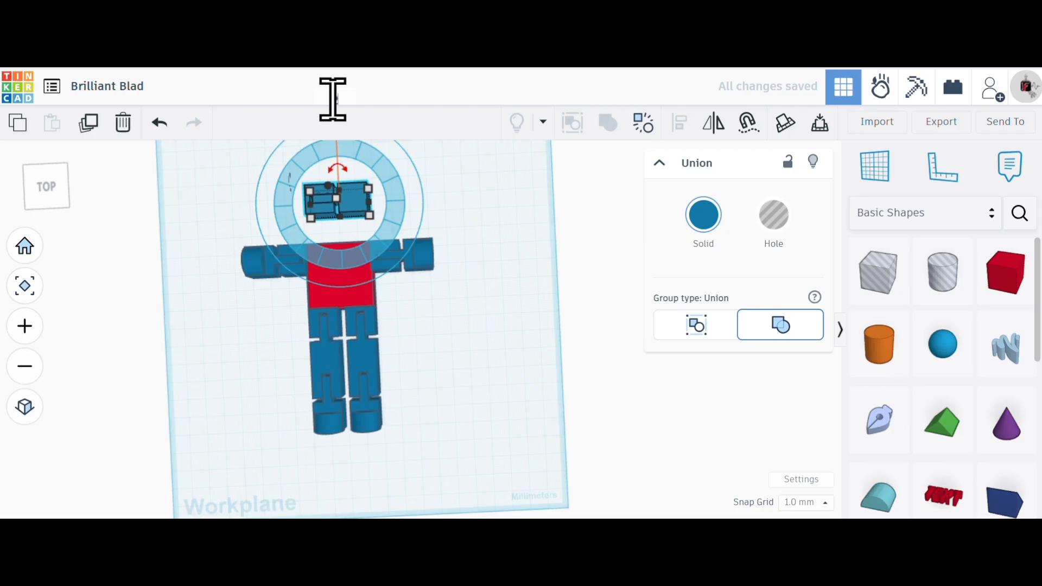
left_click_drag(297, 68, 334, 101)
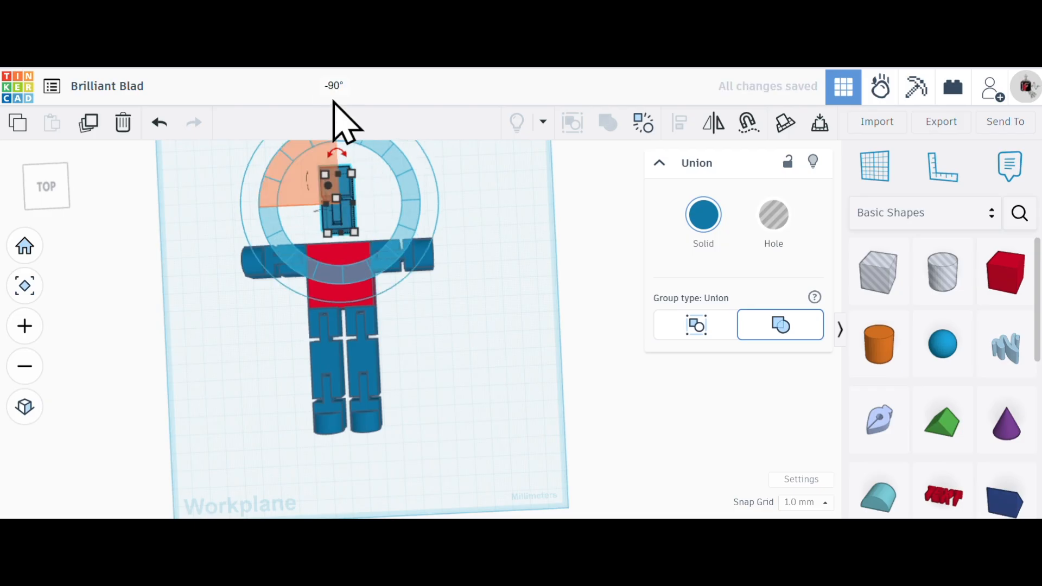
left_click(402, 302)
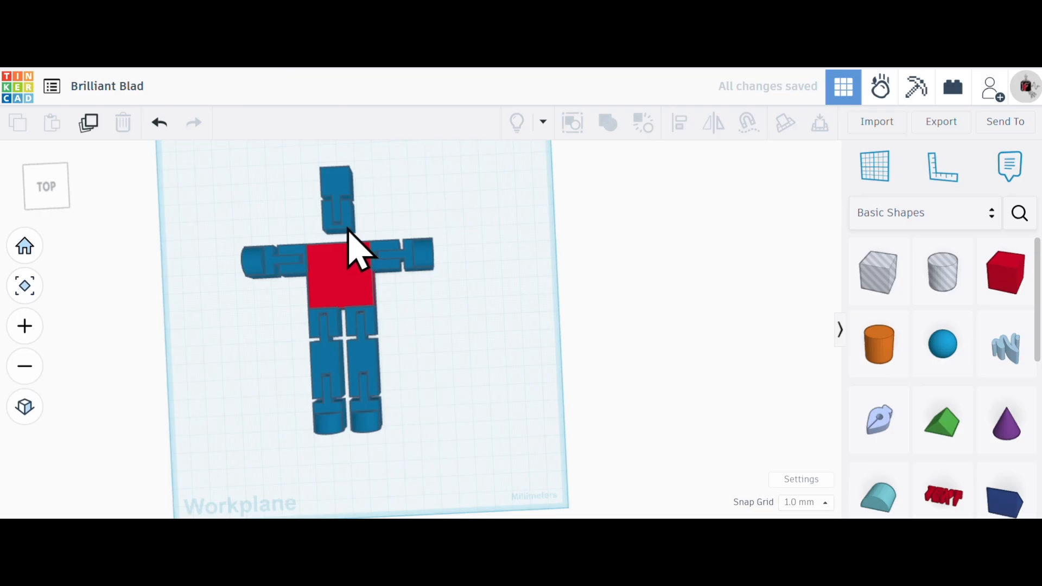
Step: Combine the body, both arms and both legs into one union group and color it orange
scroll(379, 257, "up", 1)
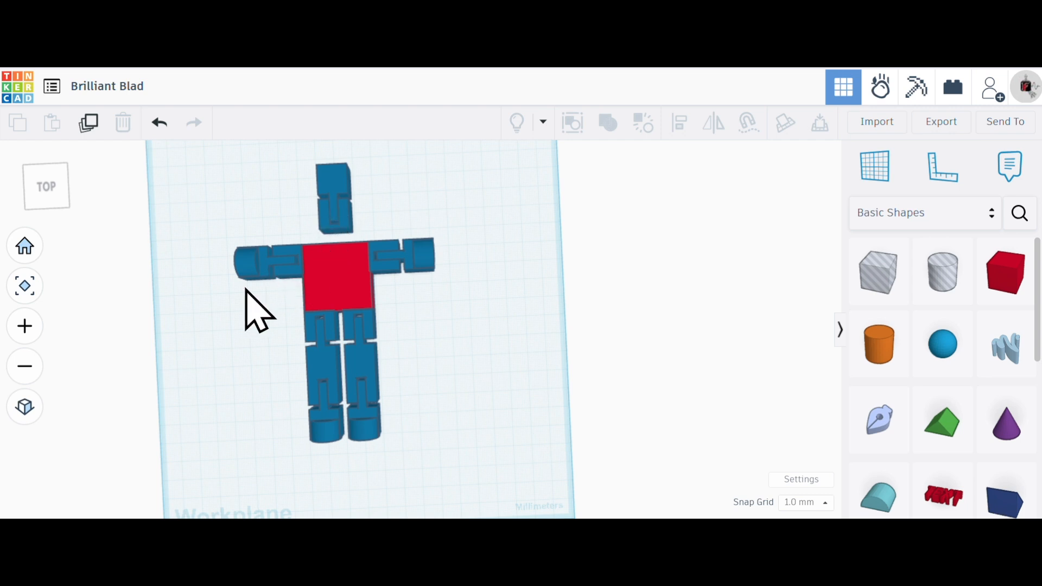
left_click_drag(185, 260, 489, 460)
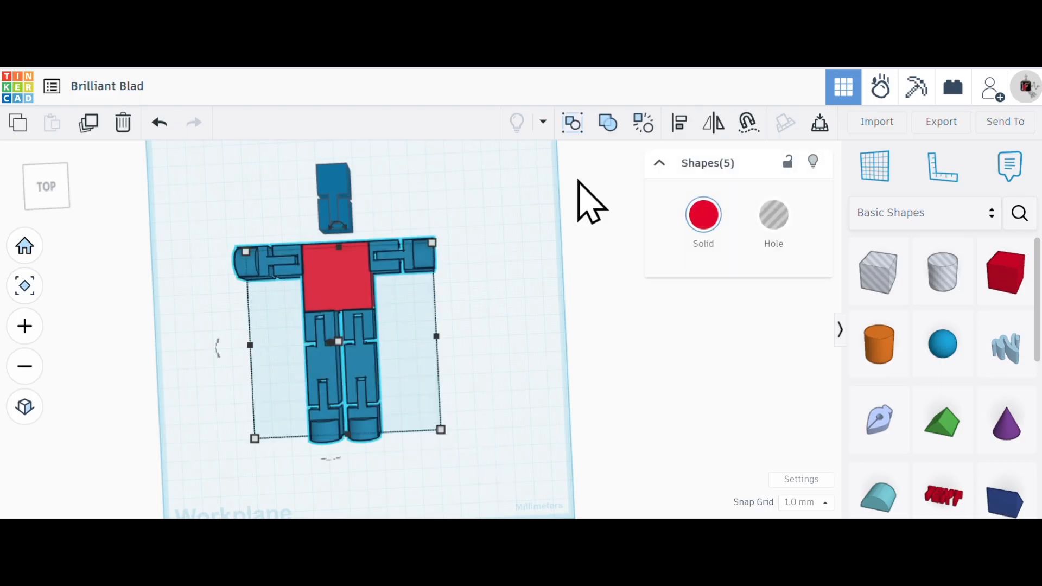
left_click(610, 127)
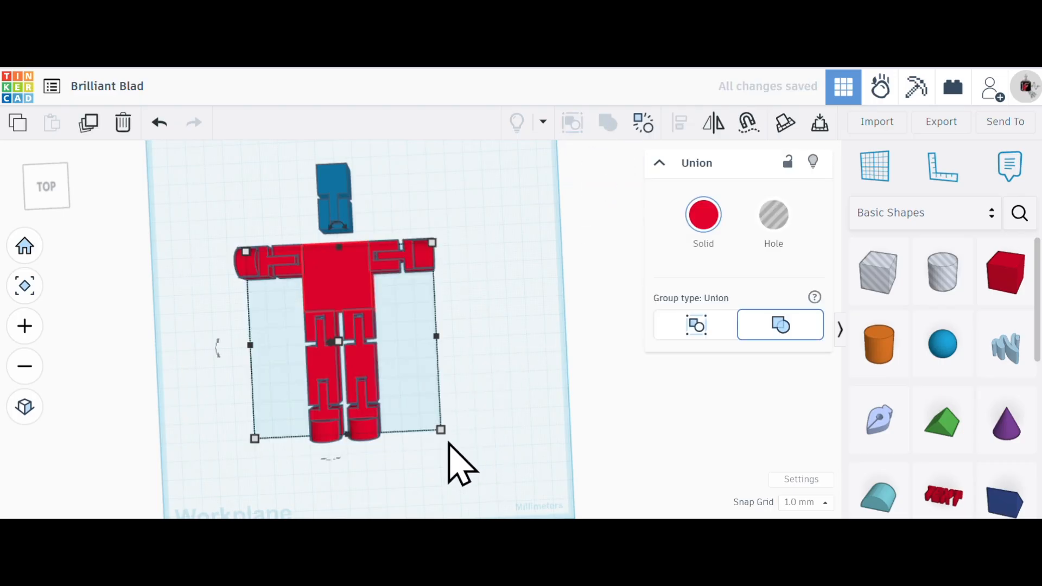
left_click(701, 217)
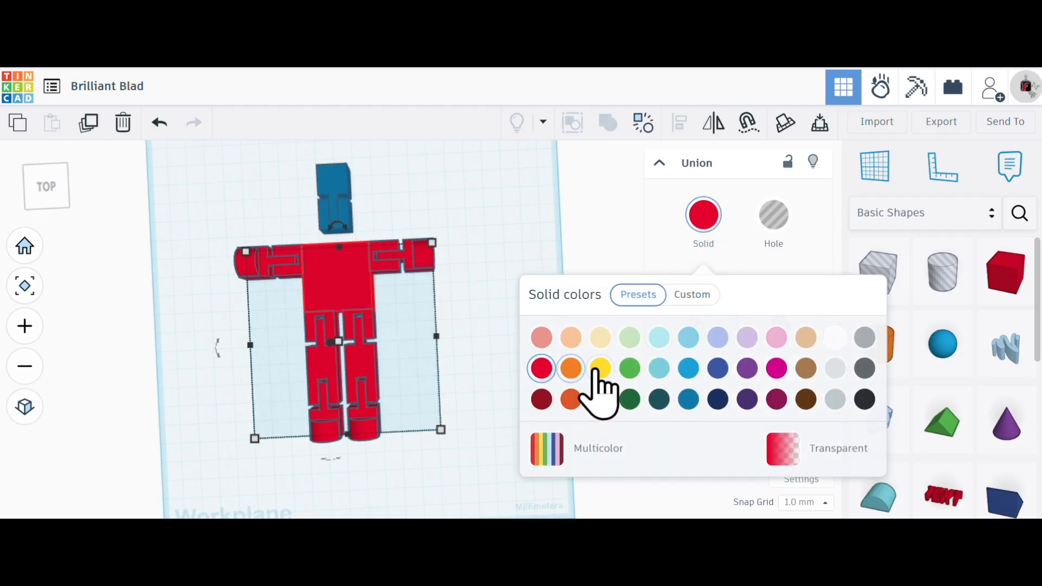
left_click(570, 368)
left_click(466, 323)
right_click_drag(467, 323, 476, 390)
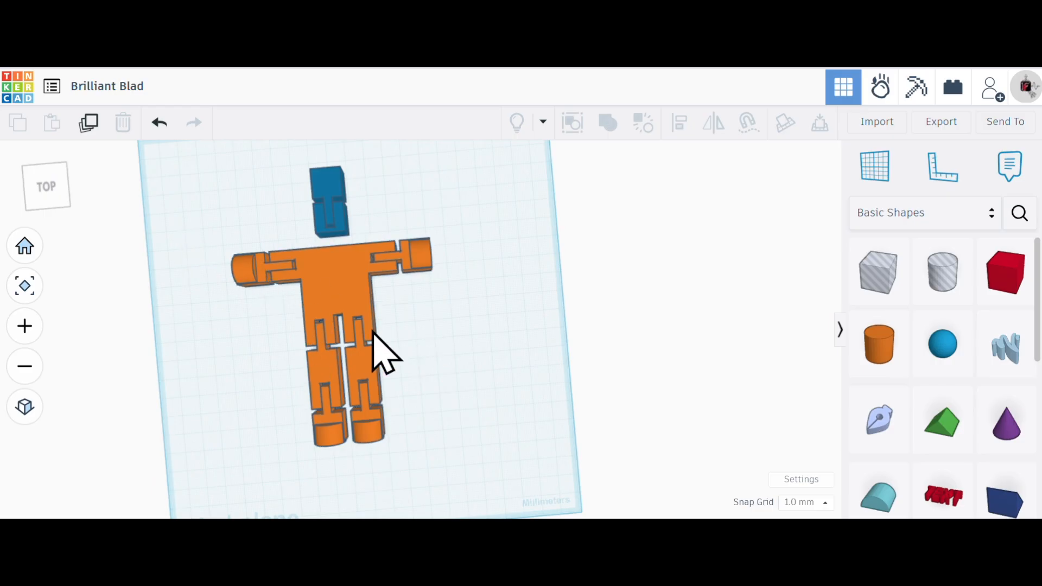
Step: Shift the orange figure sideways and align the neck joint with it at their common center across the width
left_click_drag(363, 322, 333, 290)
left_click_drag(493, 161, 274, 456)
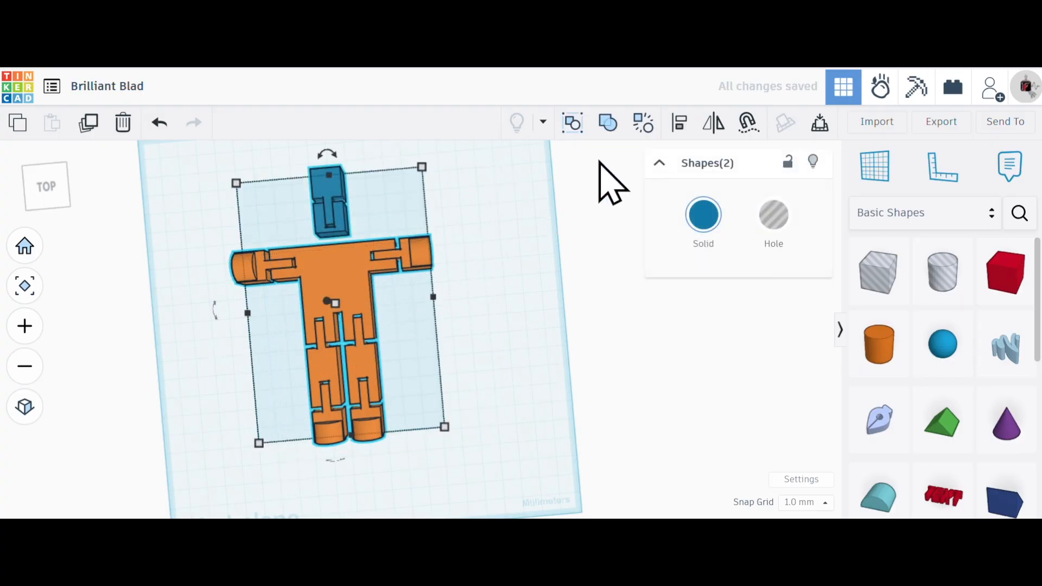
left_click(681, 123)
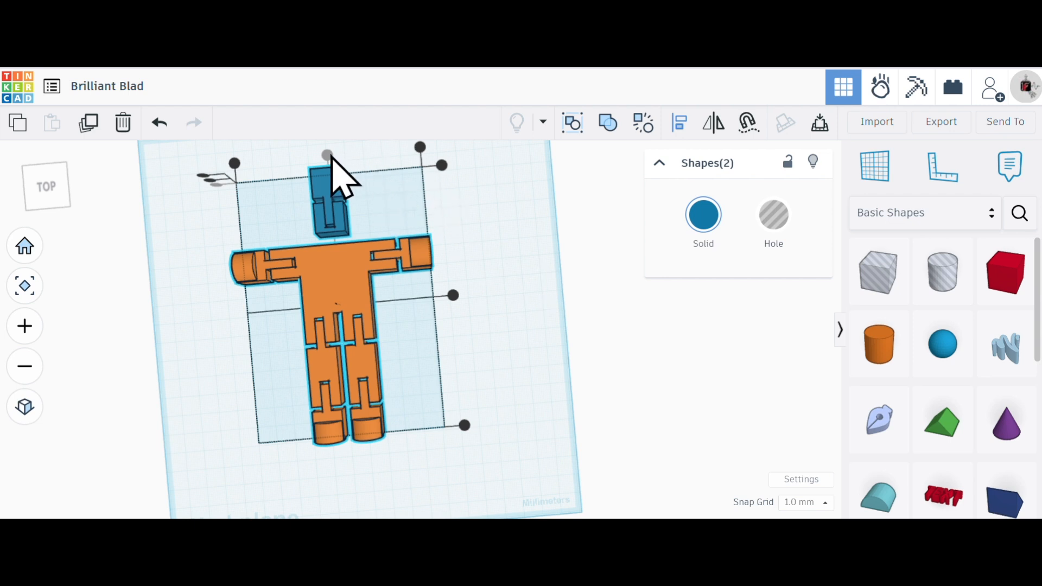
left_click(537, 268)
left_click_drag(365, 298, 388, 295)
left_click_drag(488, 162, 307, 396)
left_click(679, 123)
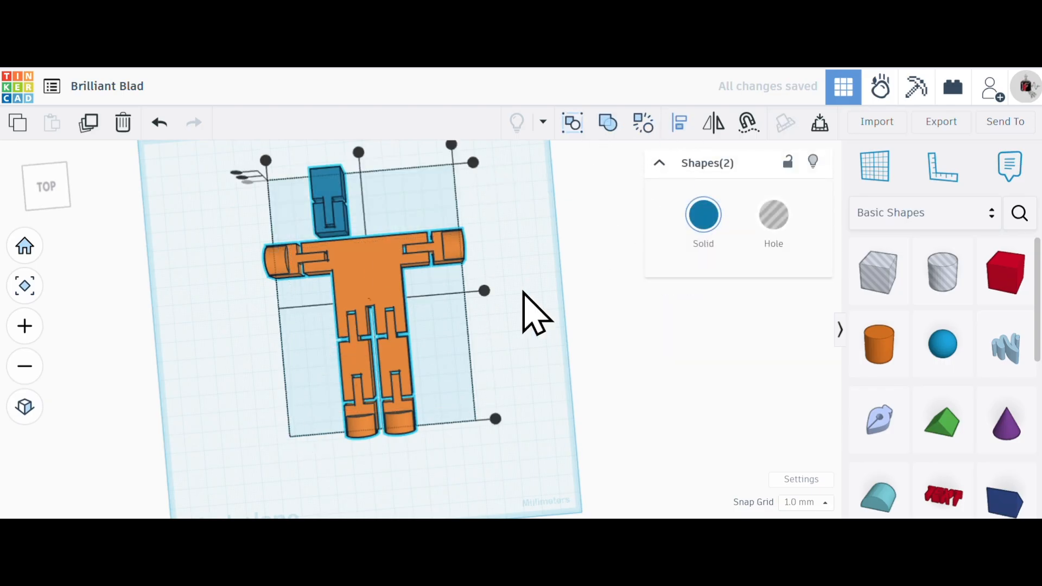
left_click(358, 152)
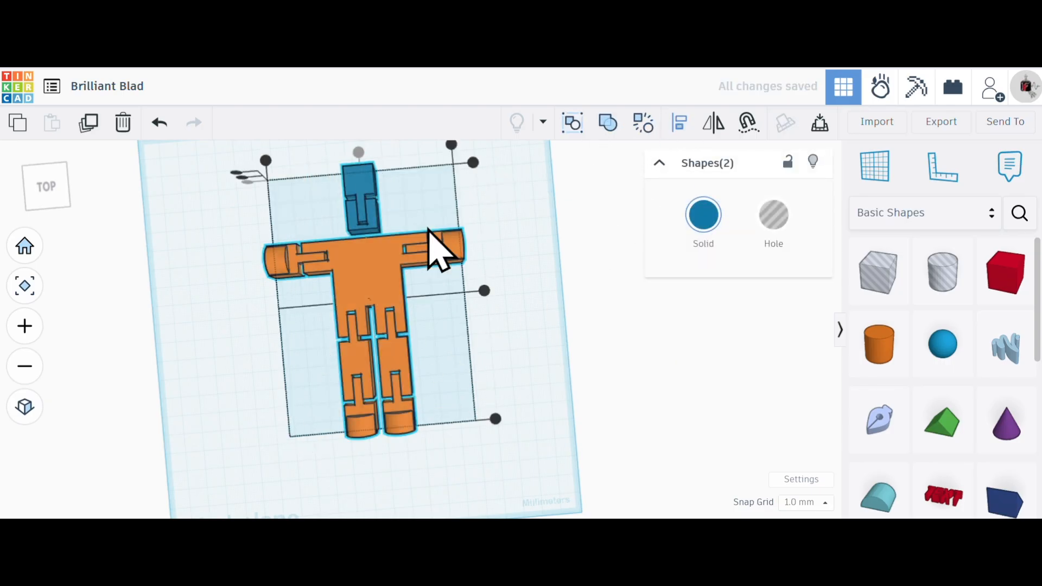
left_click(502, 266)
Step: Move the neck joint toward the torso until it meets the edge between the shoulders
right_click_drag(461, 277, 477, 316)
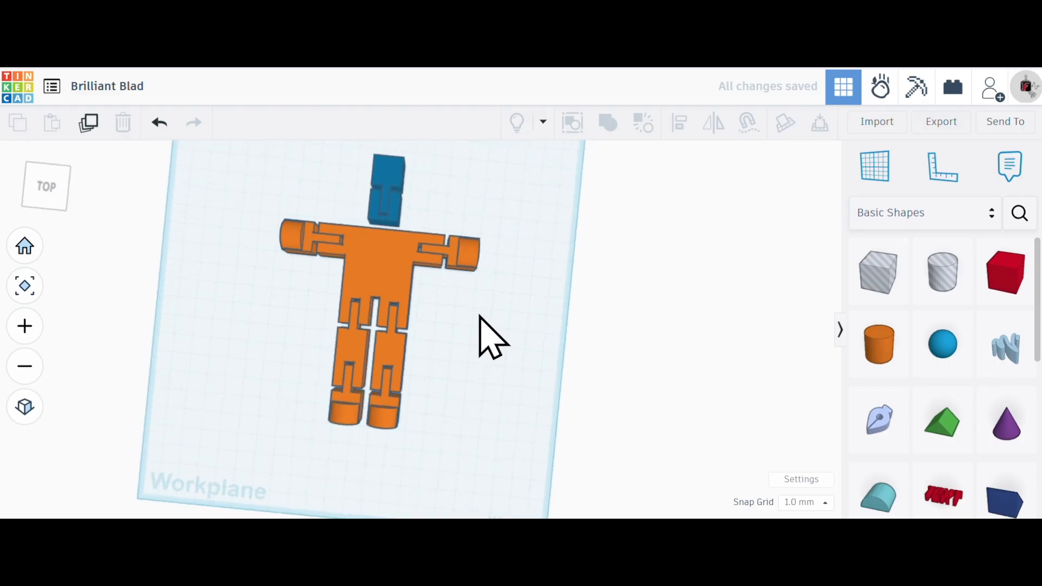
left_click(395, 219)
scroll(445, 251, "up", 6)
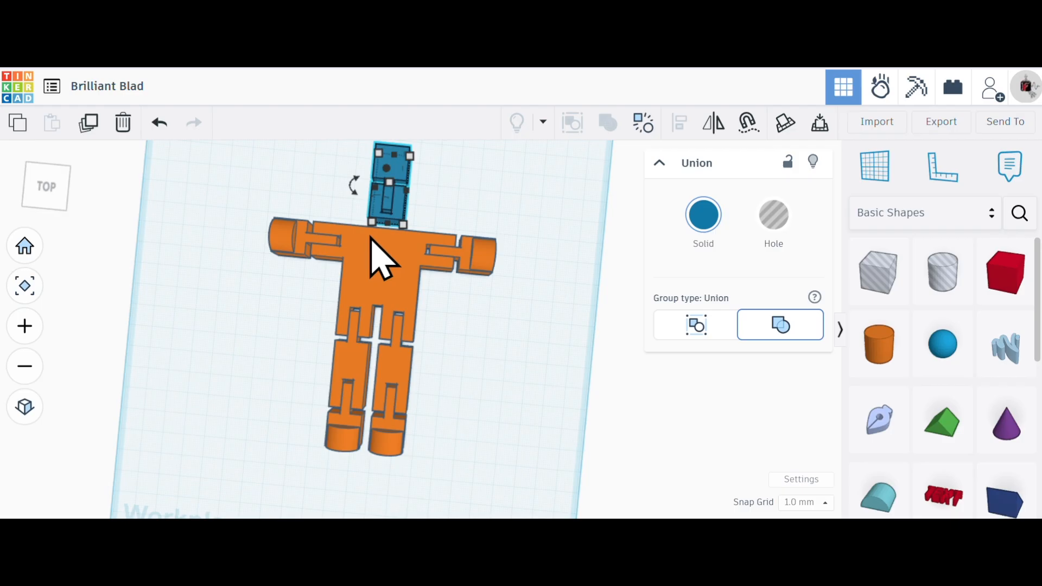
right_click_drag(438, 215, 165, 235)
left_click(593, 288)
left_click(583, 220)
key("Left")
key("Left")
key("Left")
key("Left")
key("Left")
key("Left")
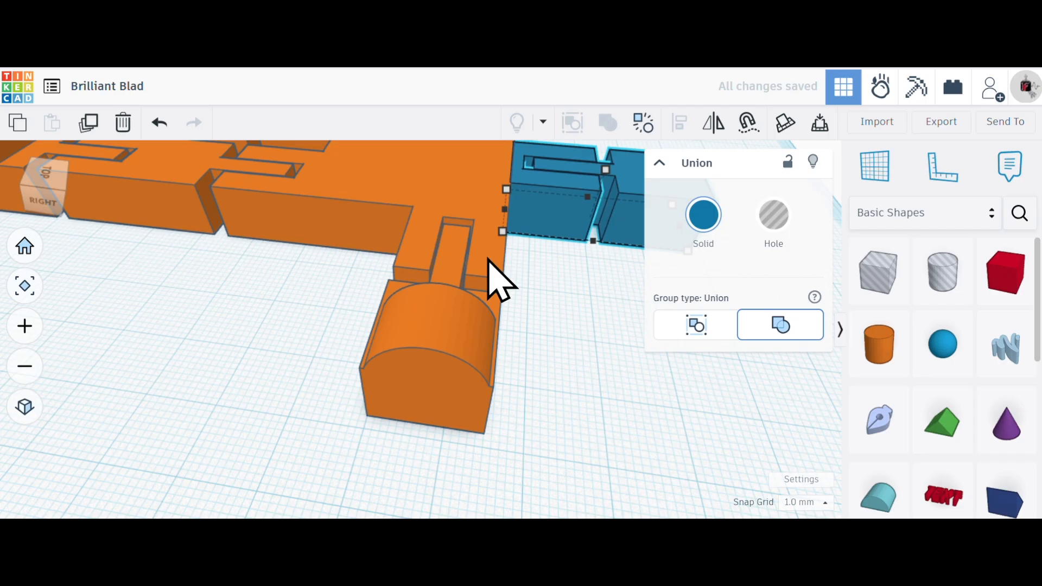
scroll(510, 283, "up", 5)
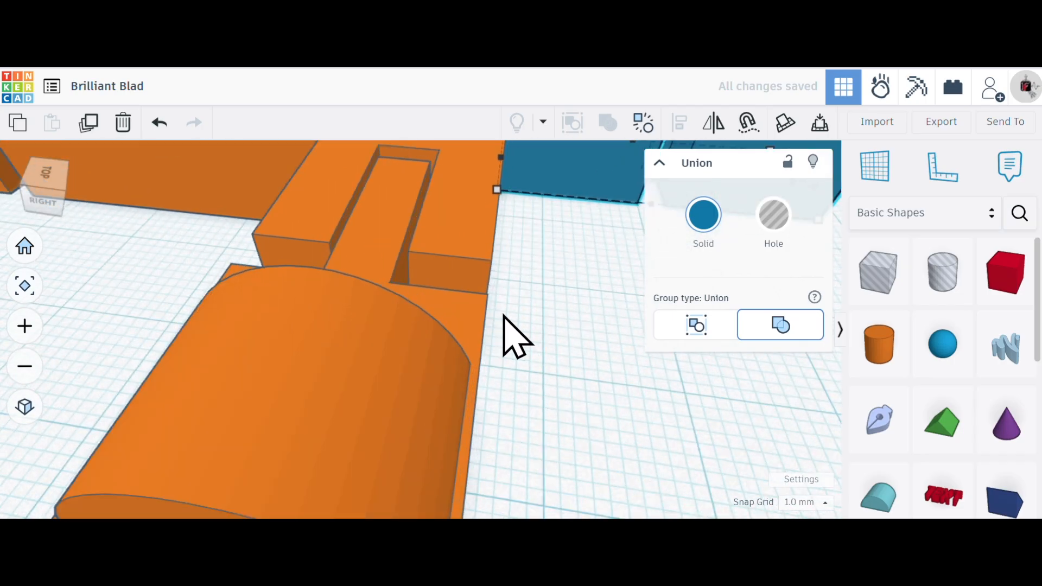
Step: Add a cylinder to the workplane beside the figure and set its height to 12 mm
scroll(516, 336, "down", 5)
right_click_drag(326, 325, 296, 302)
scroll(309, 287, "down", 2)
scroll(187, 255, "up", 3)
left_click_drag(876, 348, 431, 332)
right_click_drag(484, 372, 446, 276)
right_click_drag(450, 330, 412, 288)
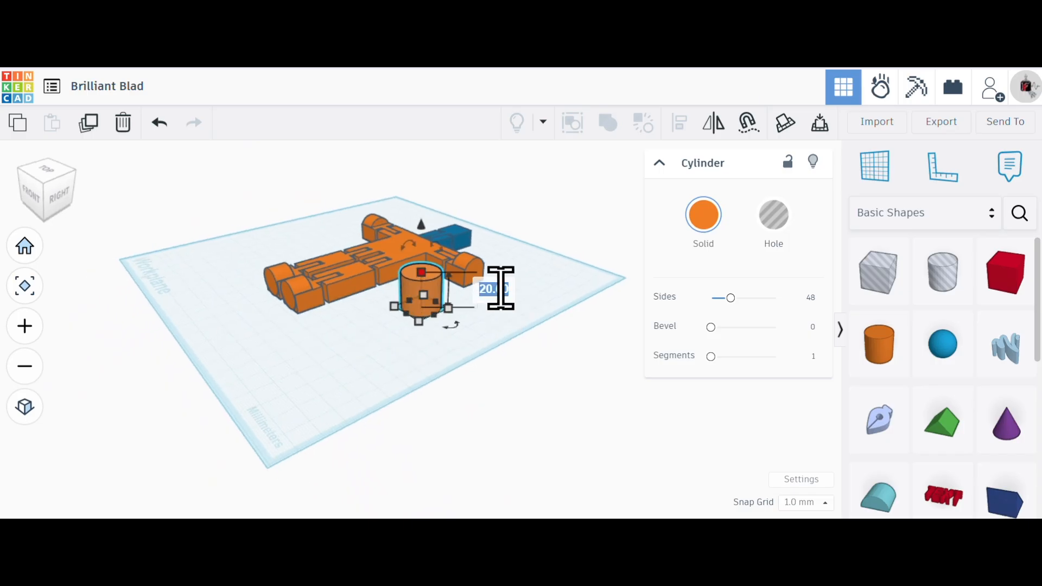
key("Return")
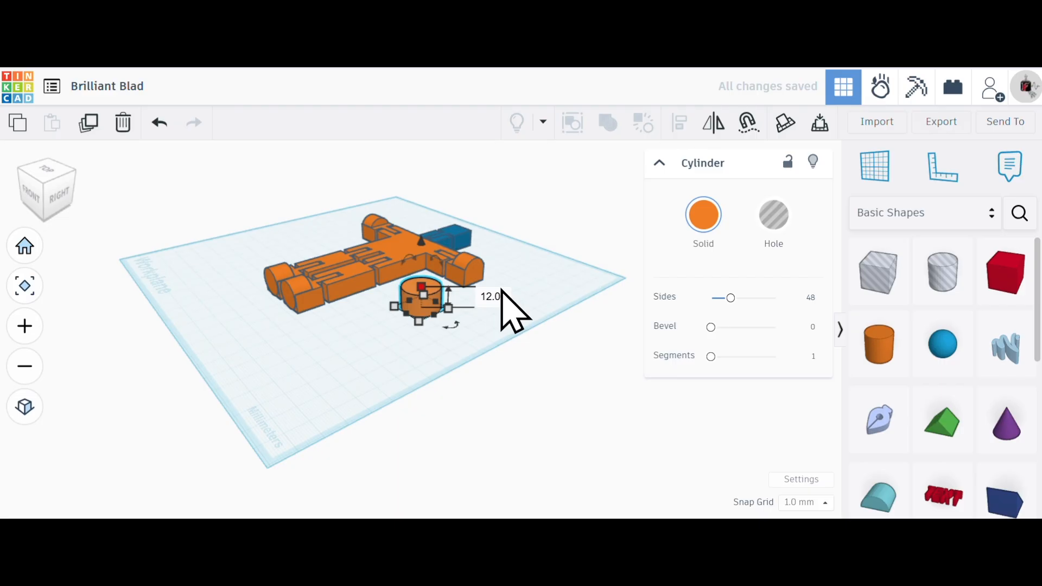
Step: Move the cylinder onto the free end of the neck joint and set its length and width to 30 mm
mouse_move(411, 347)
right_mouse_down()
mouse_move(516, 414)
mouse_move(425, 332)
right_mouse_up()
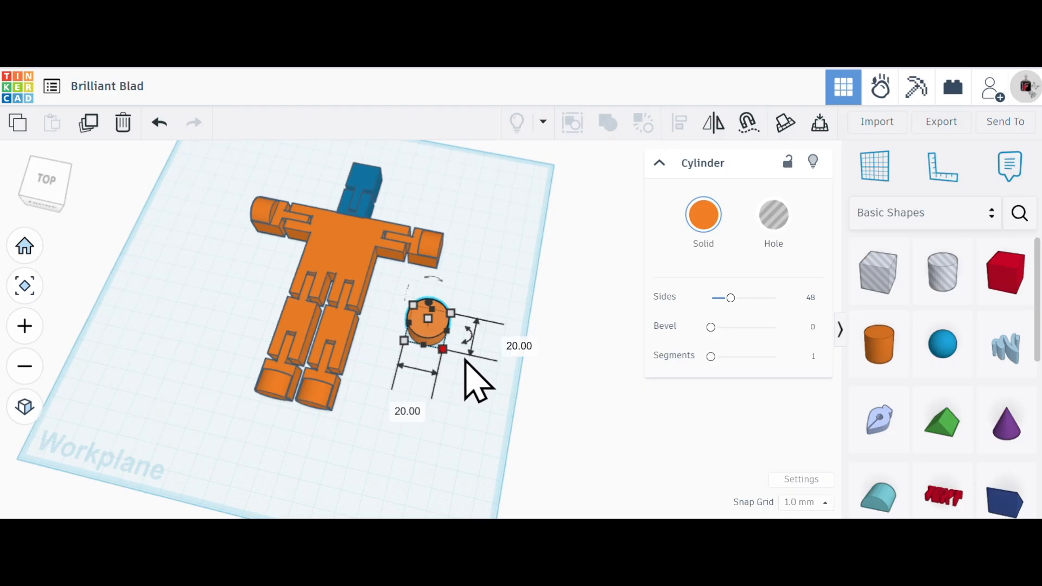
left_click_drag(442, 334, 376, 177)
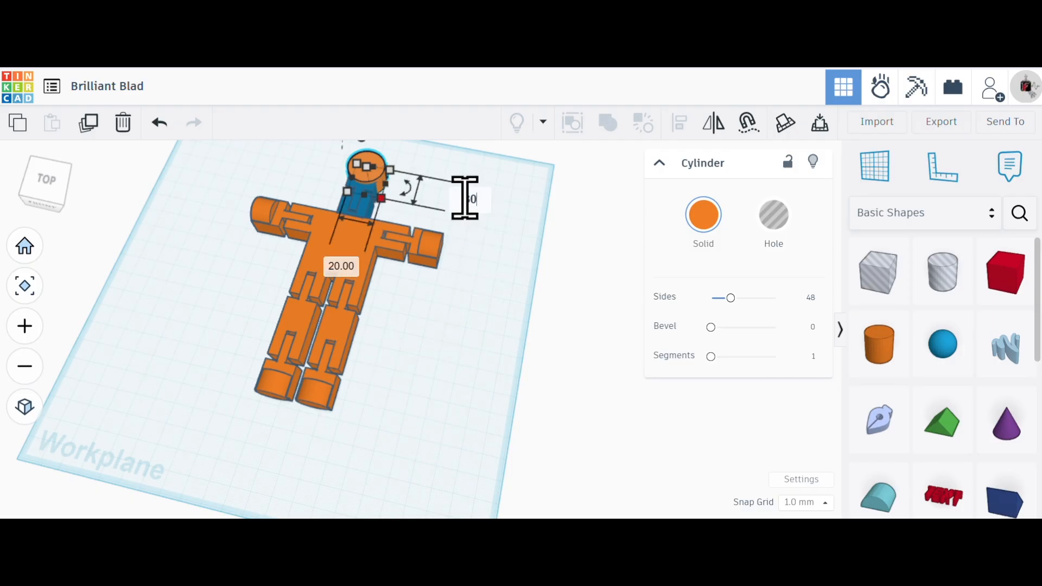
key("Return")
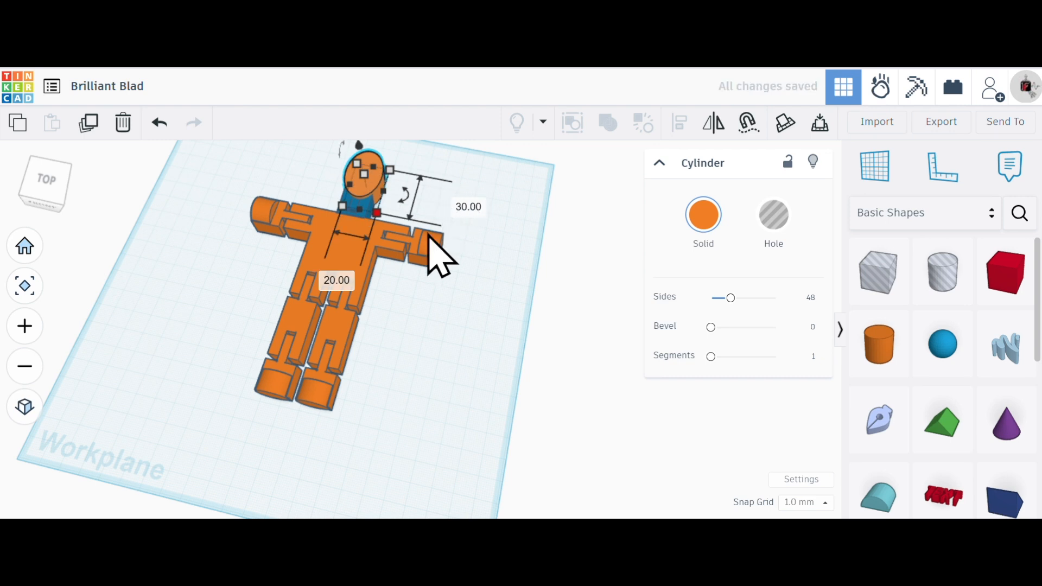
left_click(336, 281)
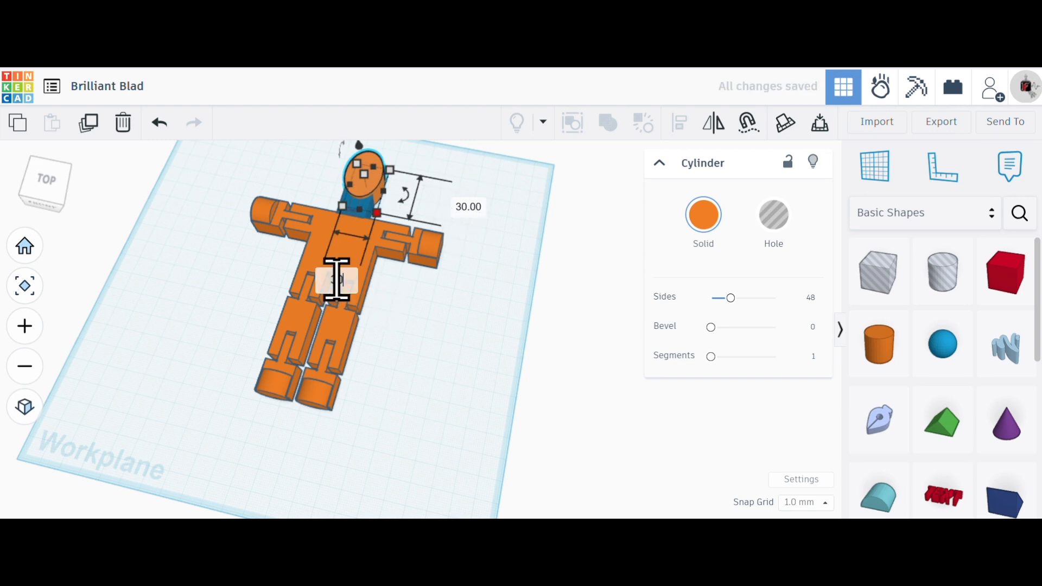
type("30")
key("Return")
Step: Position the head cylinder over the neck's end block, moving it 3 mm closer to the body
left_click(496, 261)
mouse_move(389, 175)
left_mouse_down()
mouse_move(374, 159)
mouse_move(386, 156)
mouse_move(378, 166)
mouse_move(392, 180)
left_mouse_up()
right_click_drag(460, 251, 418, 239)
scroll(549, 255, "up", 5)
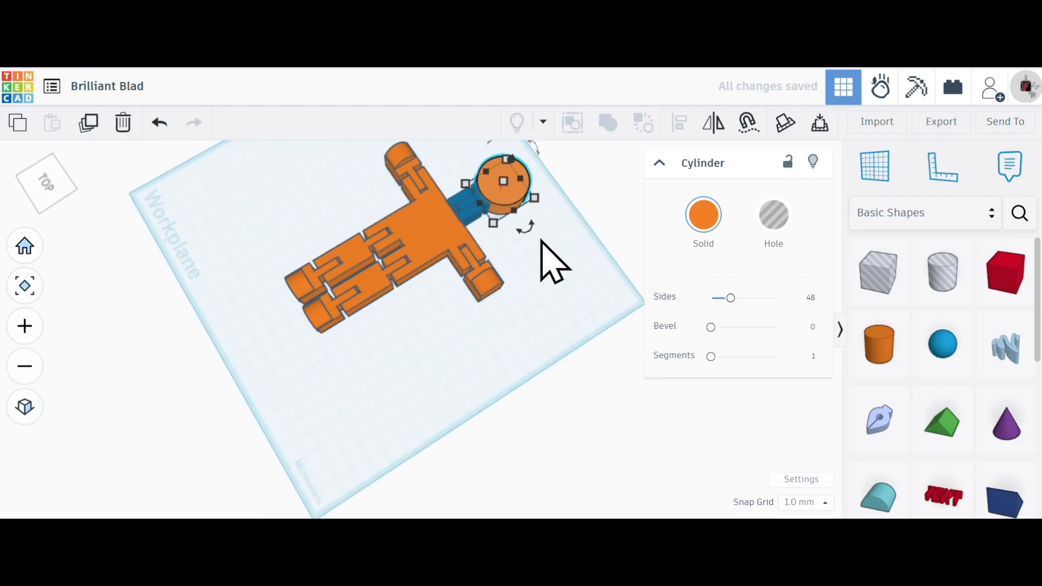
right_click_drag(572, 252, 394, 317)
scroll(529, 282, "up", 5)
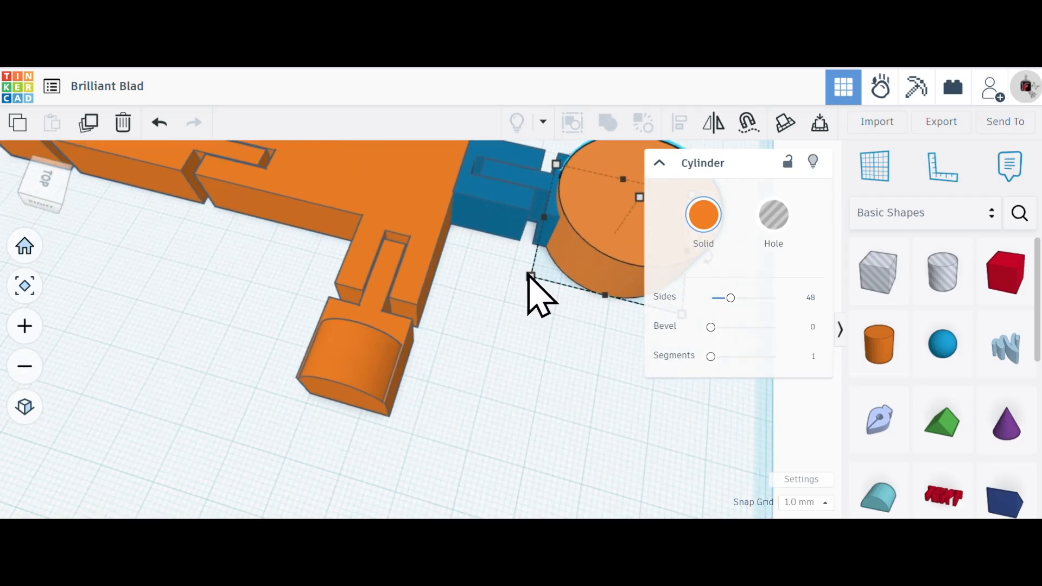
right_click_drag(481, 269, 576, 255)
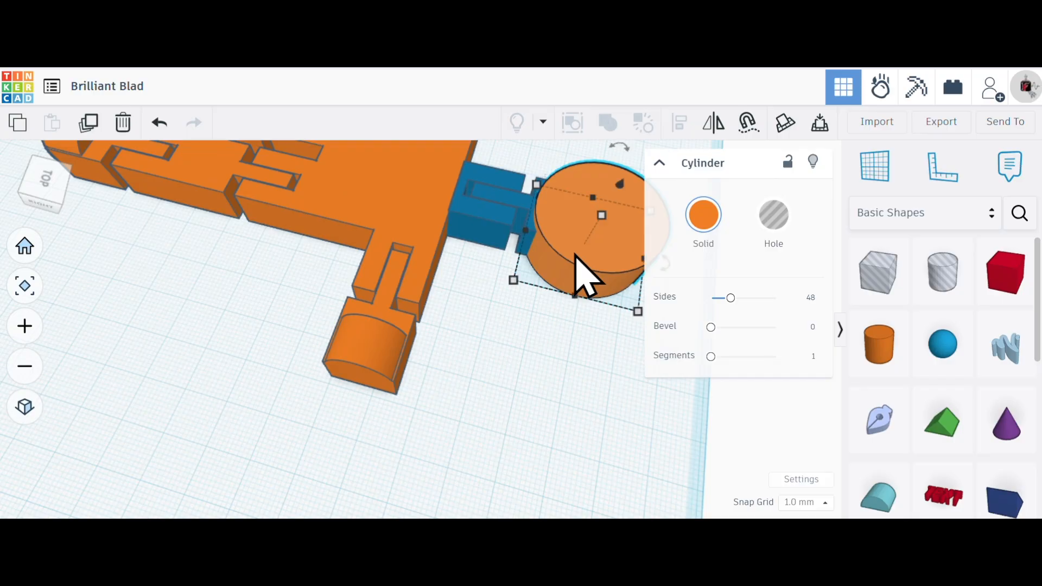
key("Left")
key("Left")
key("Left")
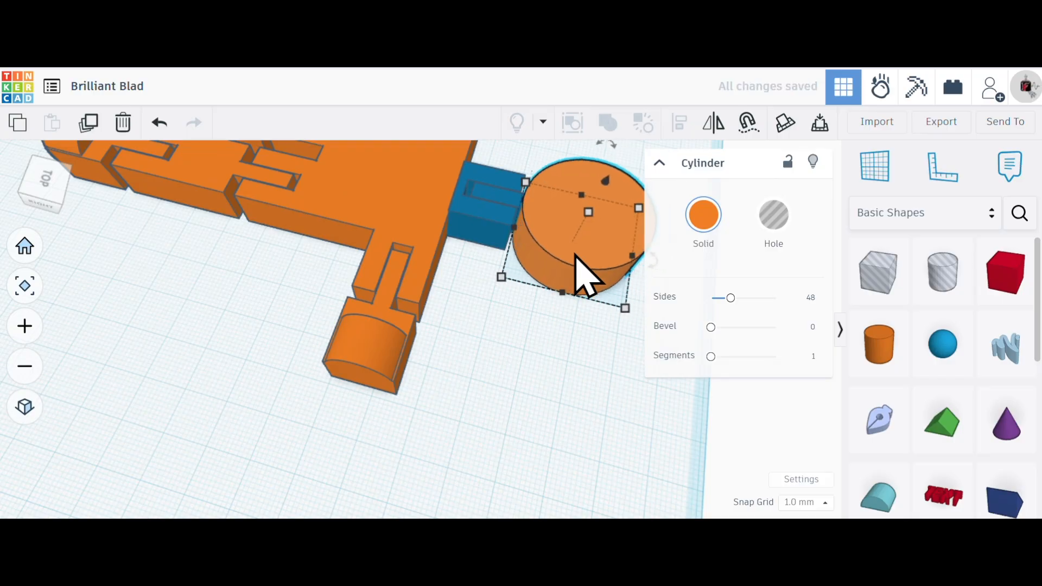
left_click(577, 373)
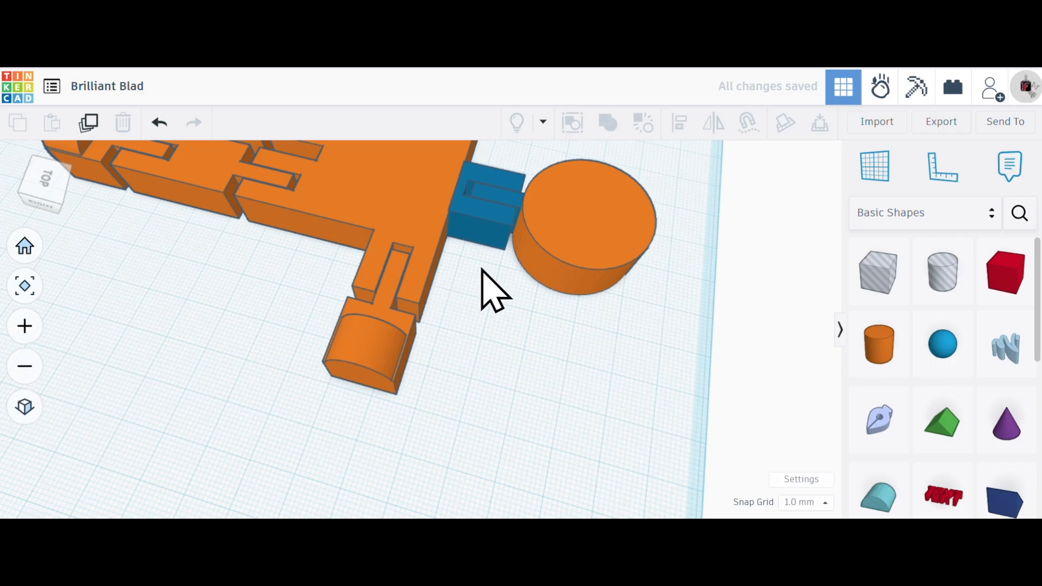
Step: Combine the head cylinder and the neck joint into a union group and move it 2 mm into the torso
left_click_drag(510, 236, 488, 198)
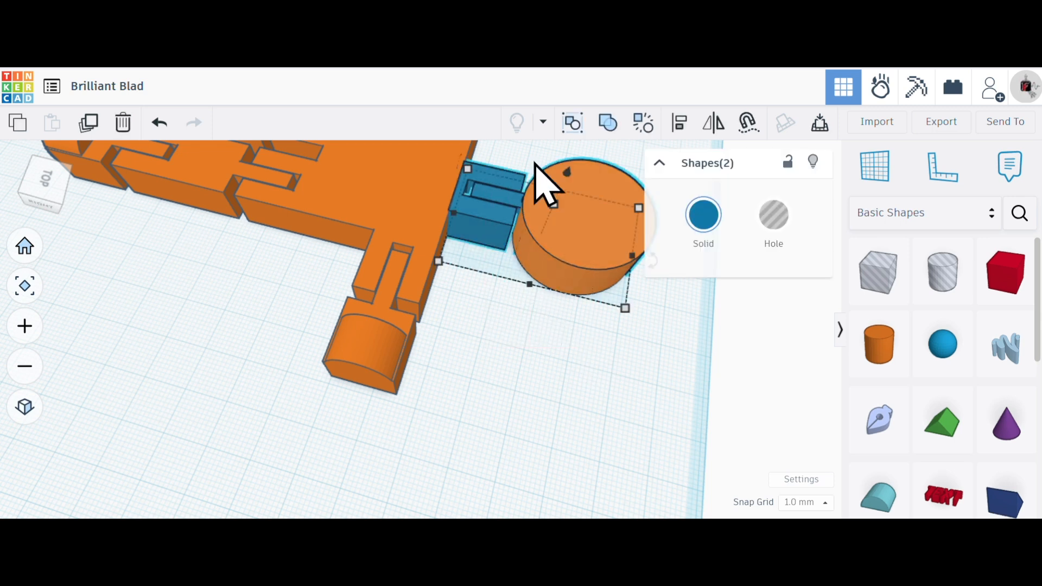
left_click(612, 126)
left_click(577, 372)
left_click(469, 205)
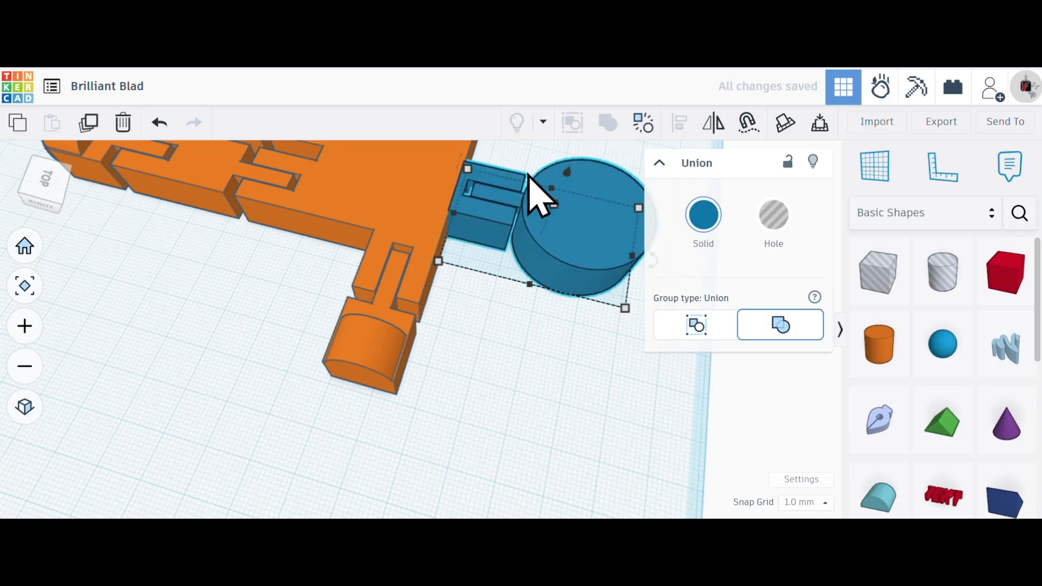
key("Left")
key("Left")
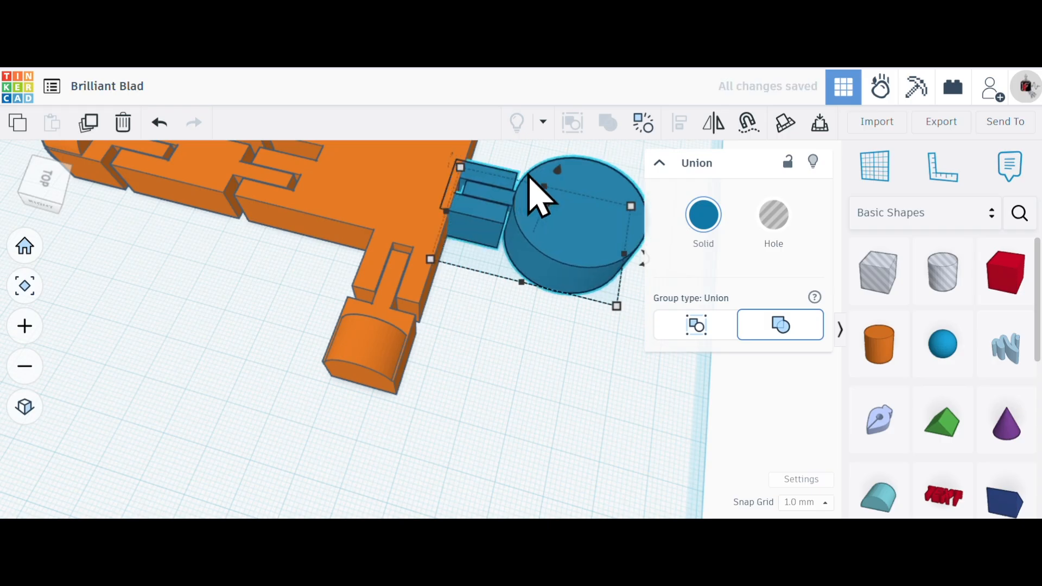
left_click(537, 415)
Step: Combine the head group with the rest of the figure into one union group and color it dark blue
right_click_drag(537, 415, 444, 389)
scroll(444, 388, "down", 10)
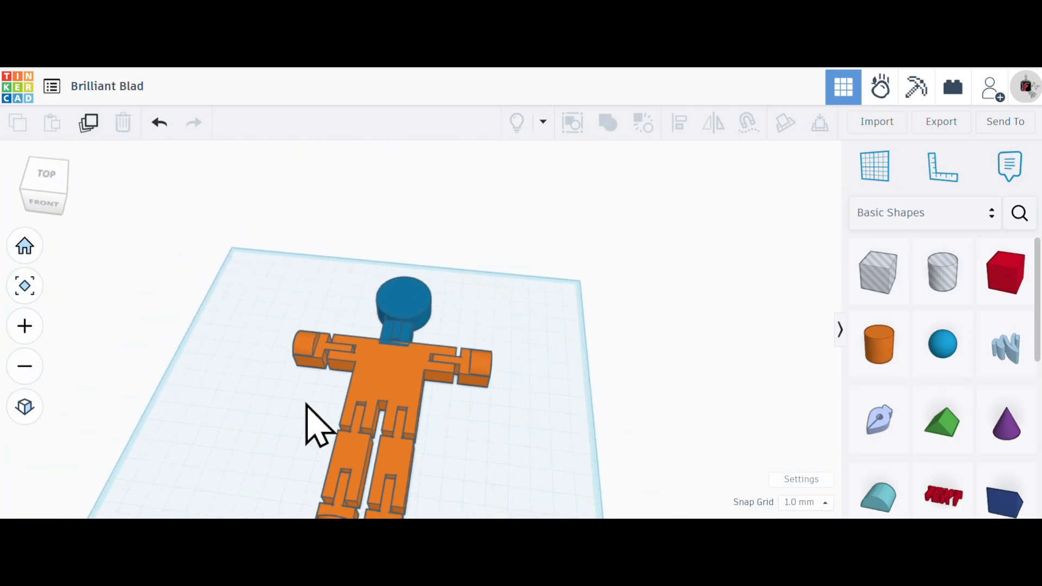
scroll(255, 469, "up", 2)
left_click_drag(265, 279, 442, 511)
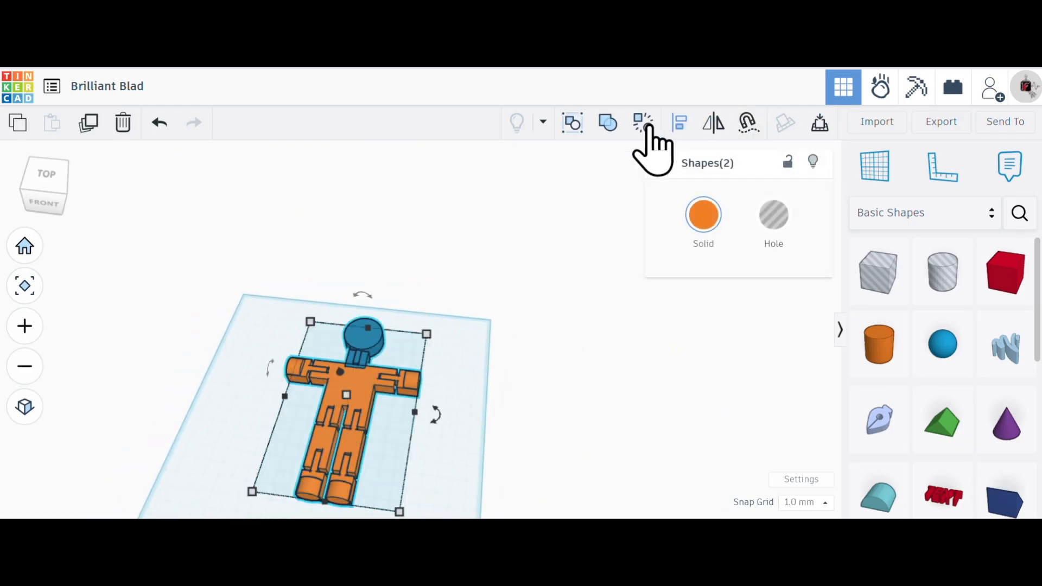
left_click(607, 122)
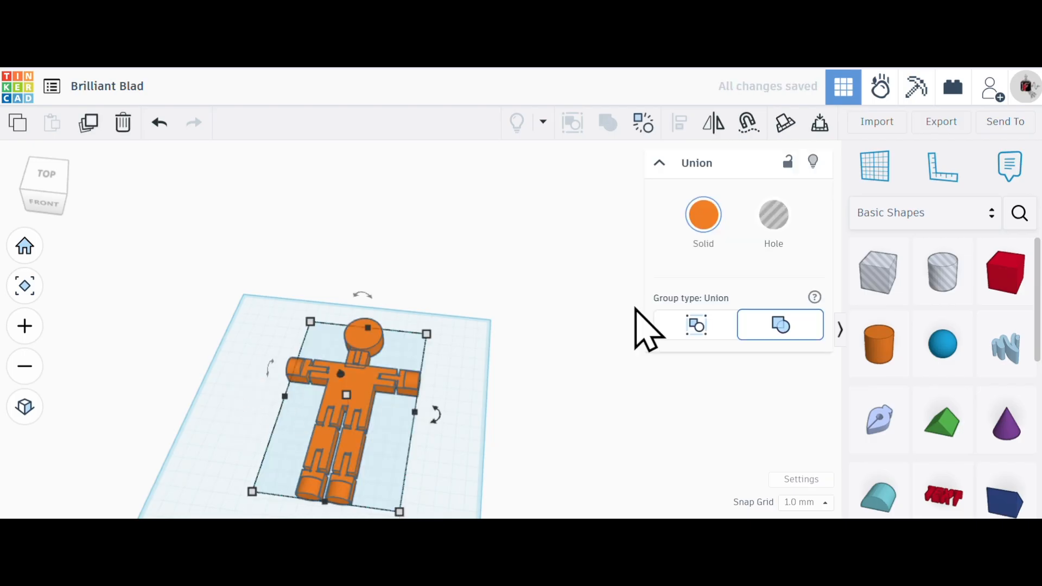
left_click(703, 217)
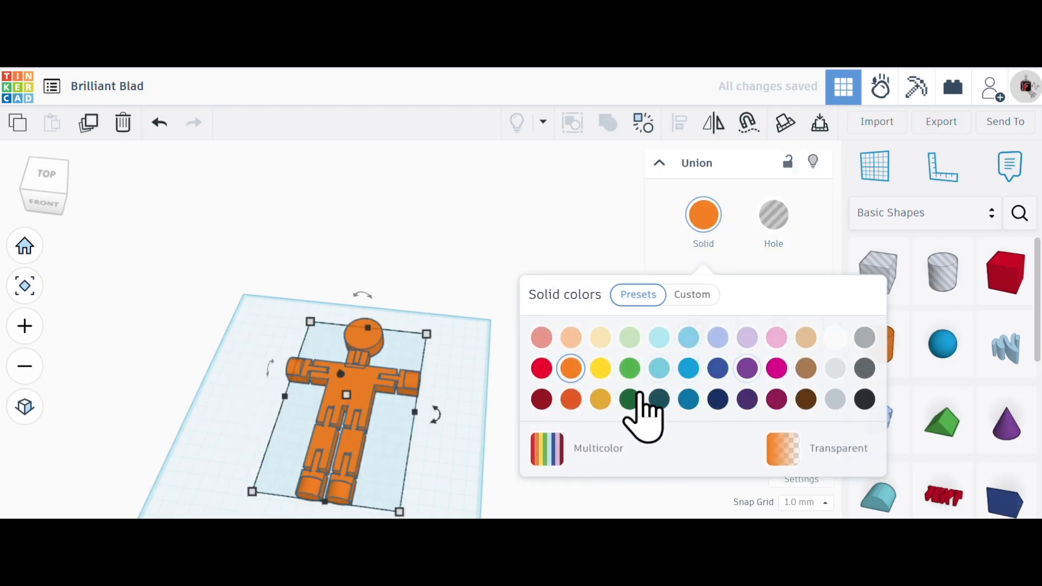
left_click(683, 399)
left_click(460, 437)
Step: Place a Text shape on the figure's chest and shrink it to about 38.8 by 10.9 mm
right_click_drag(475, 417, 432, 450)
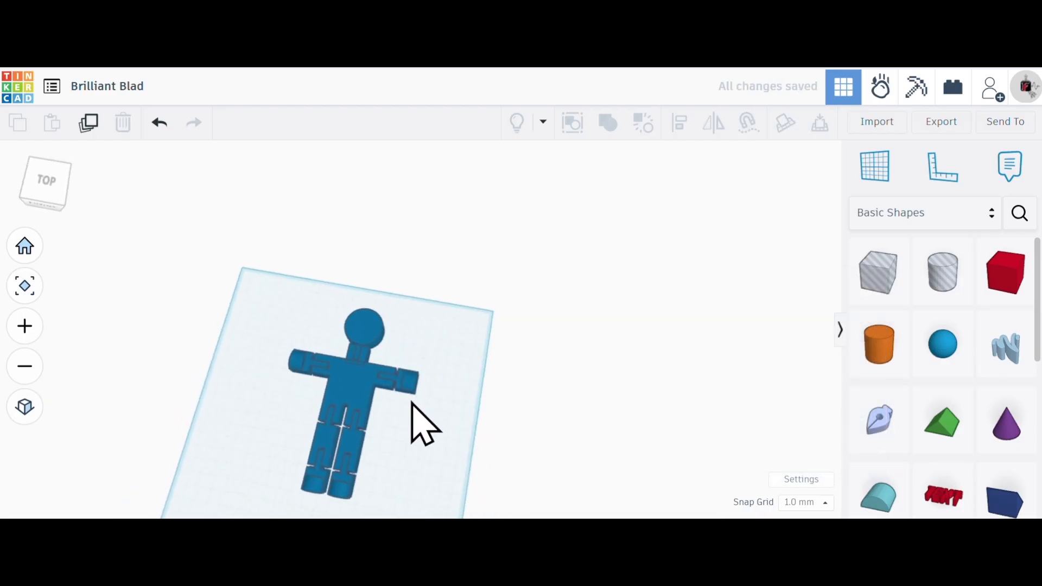
right_click_drag(353, 466, 400, 360)
scroll(270, 447, "up", 3)
scroll(398, 361, "up", 2)
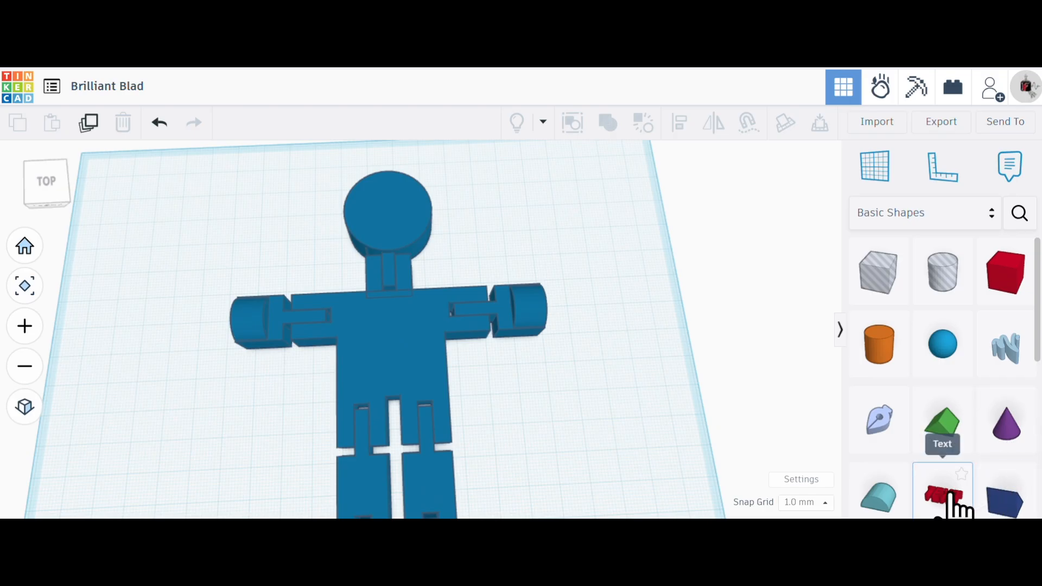
left_click_drag(914, 467, 408, 359)
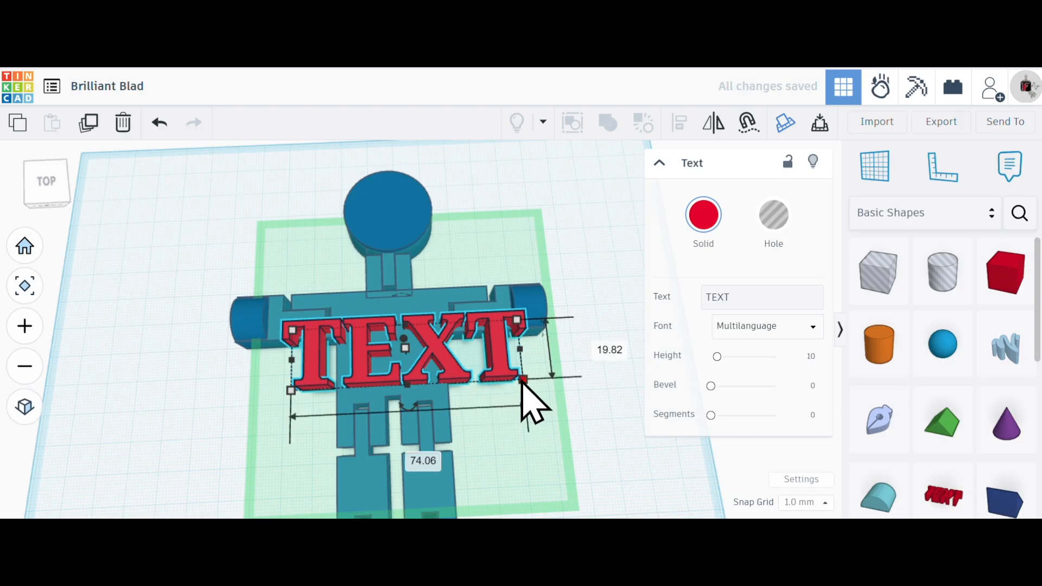
left_click_drag(523, 380, 411, 358)
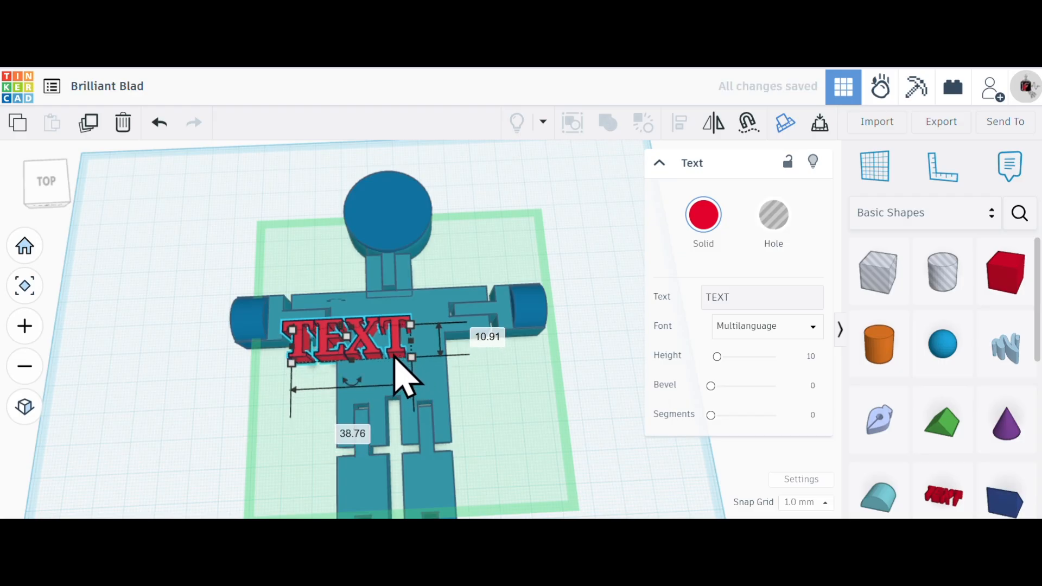
Step: Change the text to "MJH" and move it to the middle of the chest
left_click(391, 362)
left_click(369, 347)
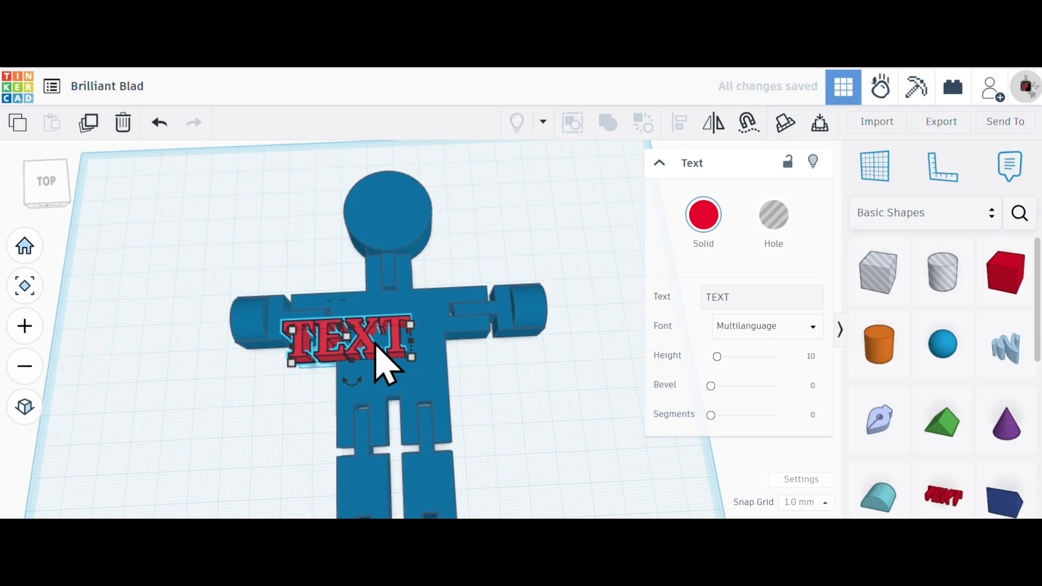
left_click(744, 296)
type("MJH")
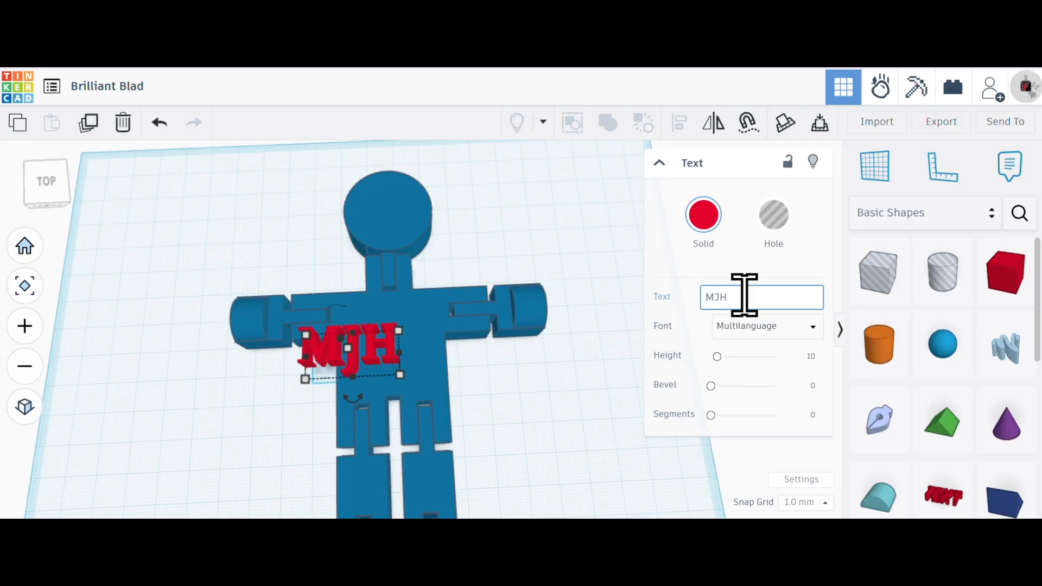
left_click(567, 401)
left_click_drag(382, 361, 345, 364)
Step: Set the height of the chest text to 2 mm
right_click_drag(452, 395, 347, 309)
left_click(372, 298)
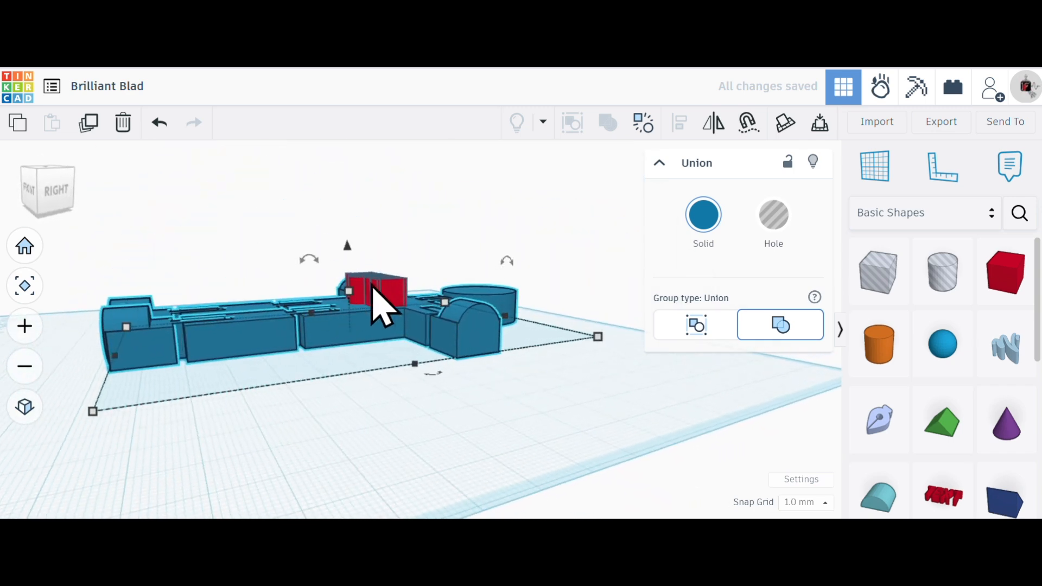
left_click(398, 413)
scroll(375, 301, "down", 2)
scroll(381, 306, "up", 5)
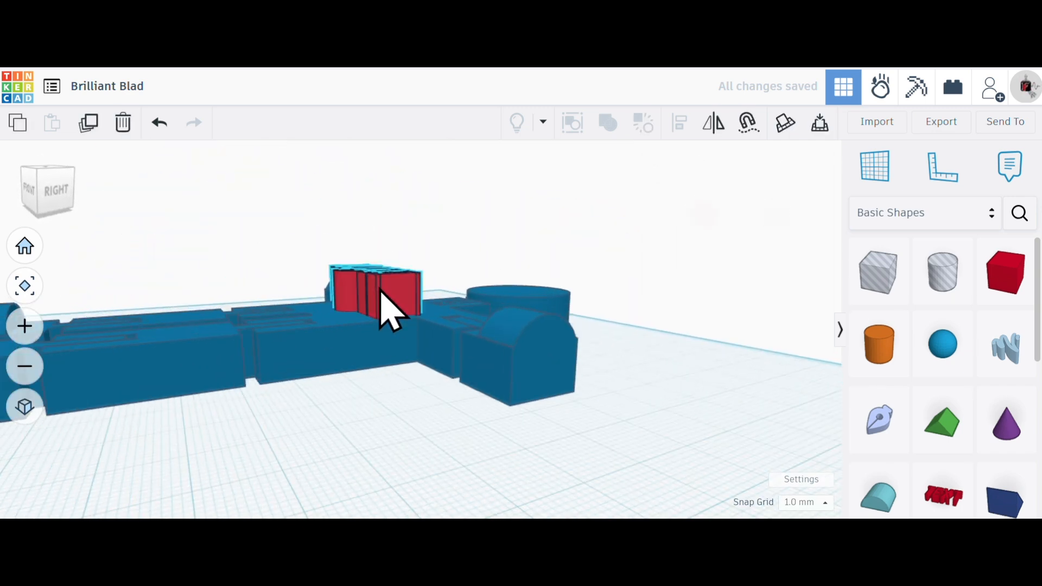
left_click(383, 300)
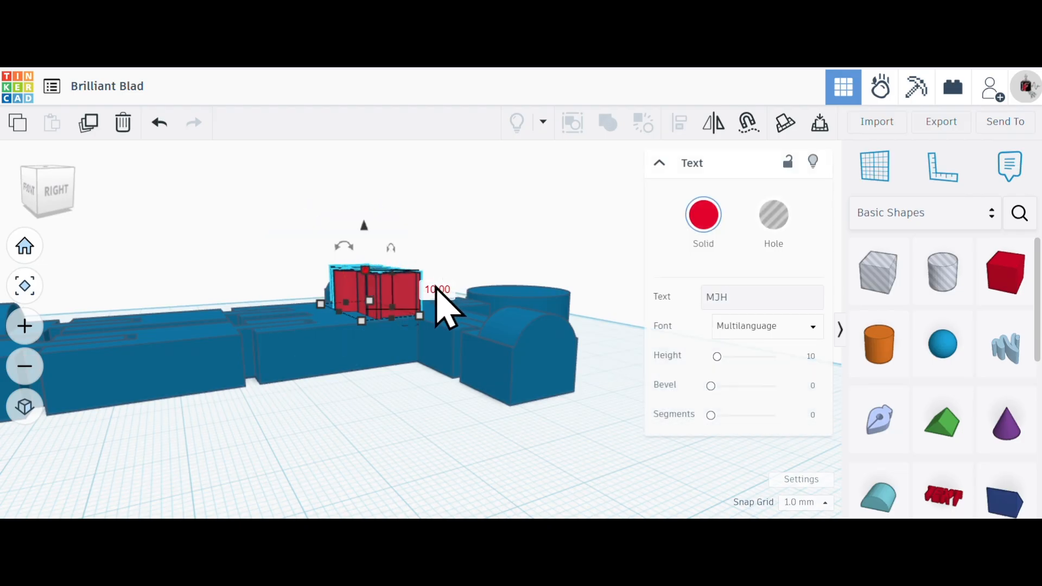
type("2")
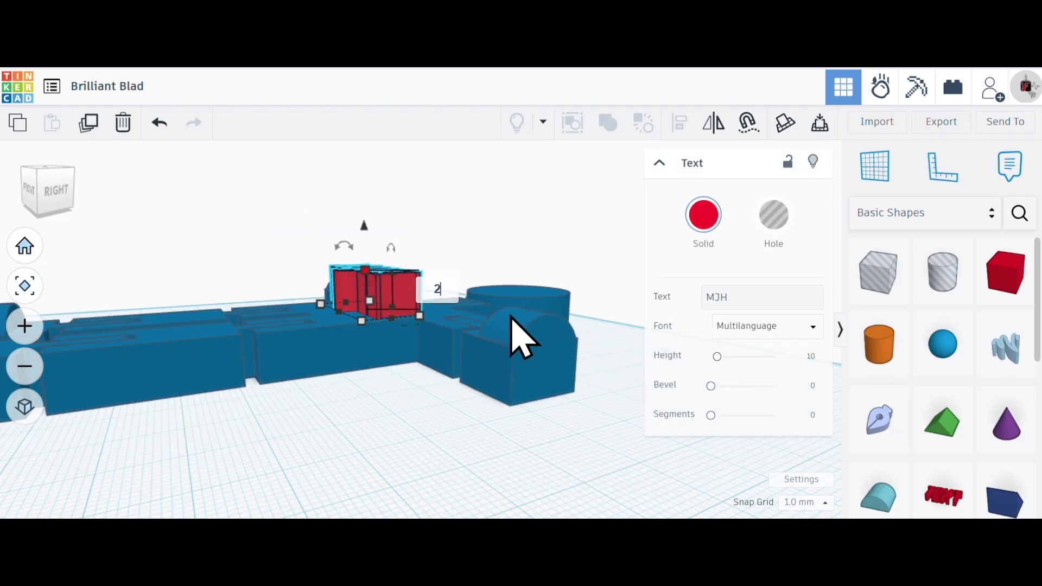
key("Return")
left_click(442, 430)
right_click_drag(441, 430, 434, 479)
scroll(567, 332, "down", 3)
scroll(434, 479, "up", 2)
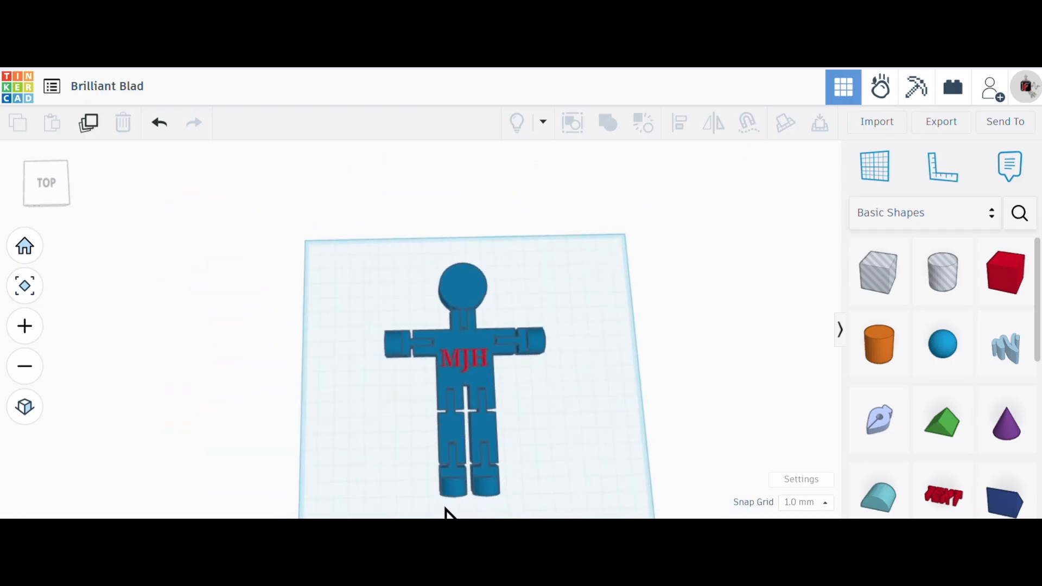
left_click_drag(562, 495, 565, 497)
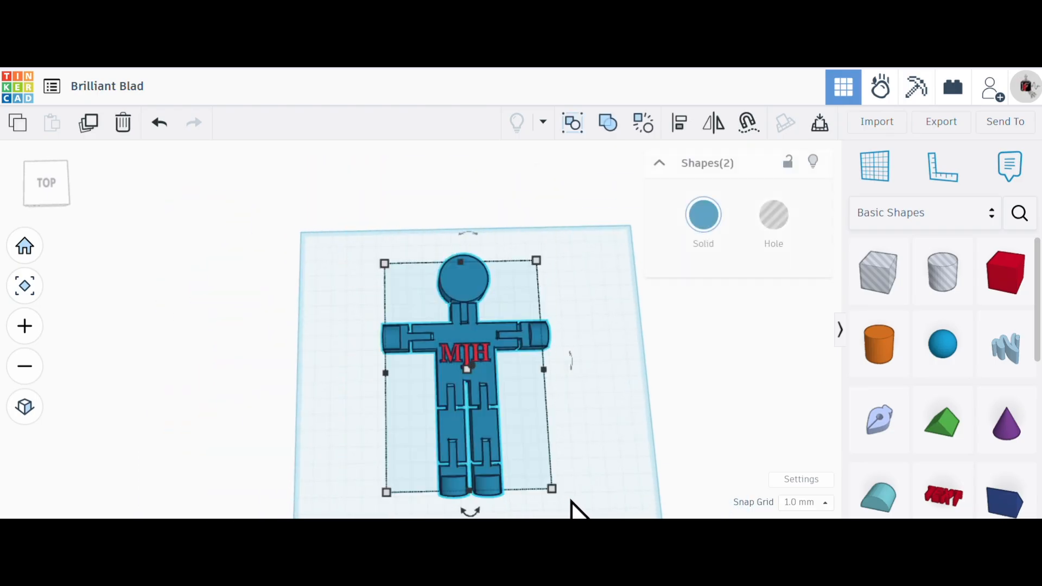
left_click(592, 385)
scroll(431, 394, "up", 5)
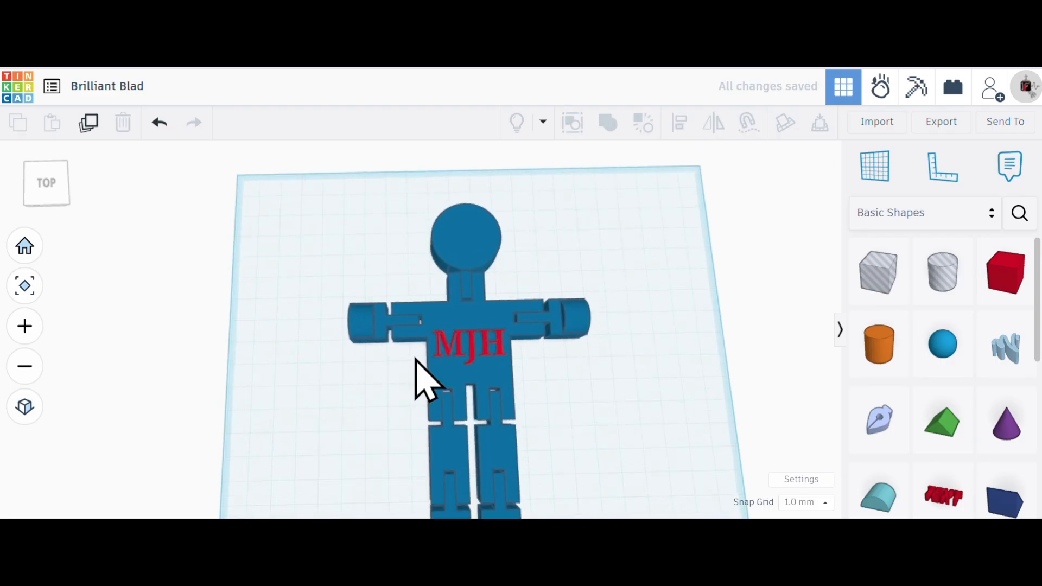
Step: Combine the "MJH" chest text and the figure into one union group, and ungroup the two again
left_click(460, 349)
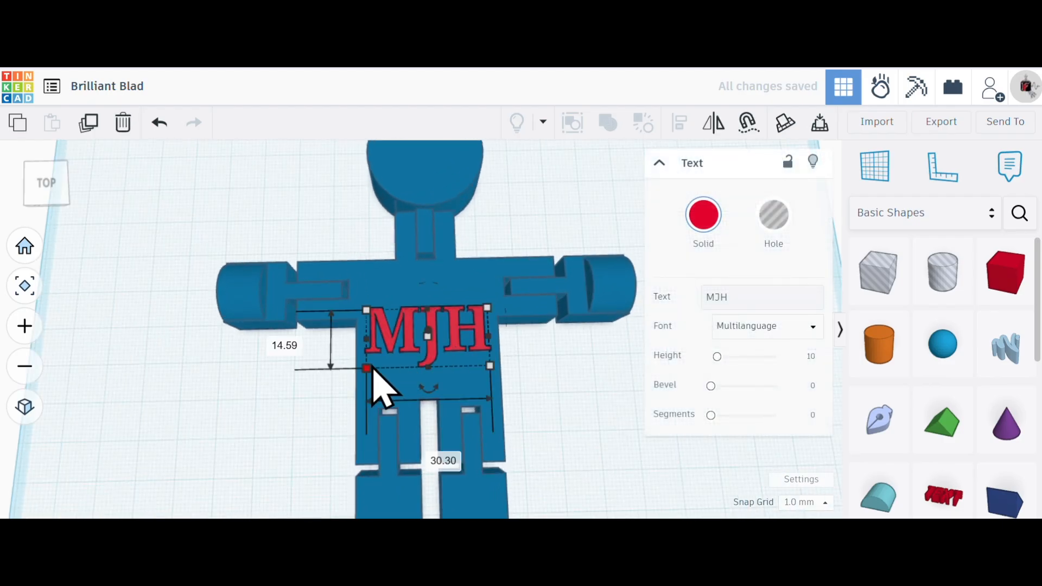
left_click(569, 400)
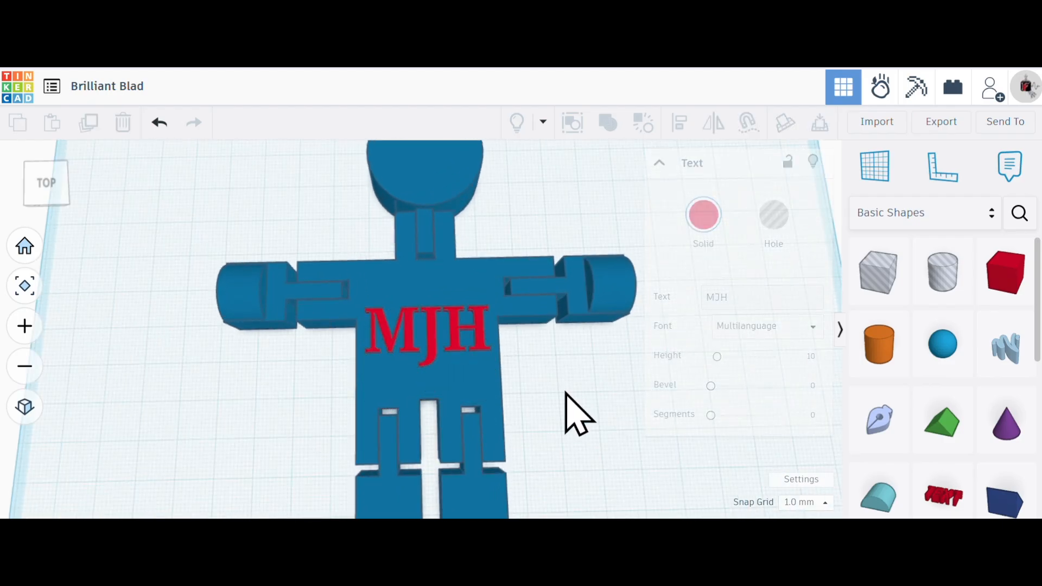
scroll(577, 418, "down", 5)
left_click_drag(357, 240, 631, 467)
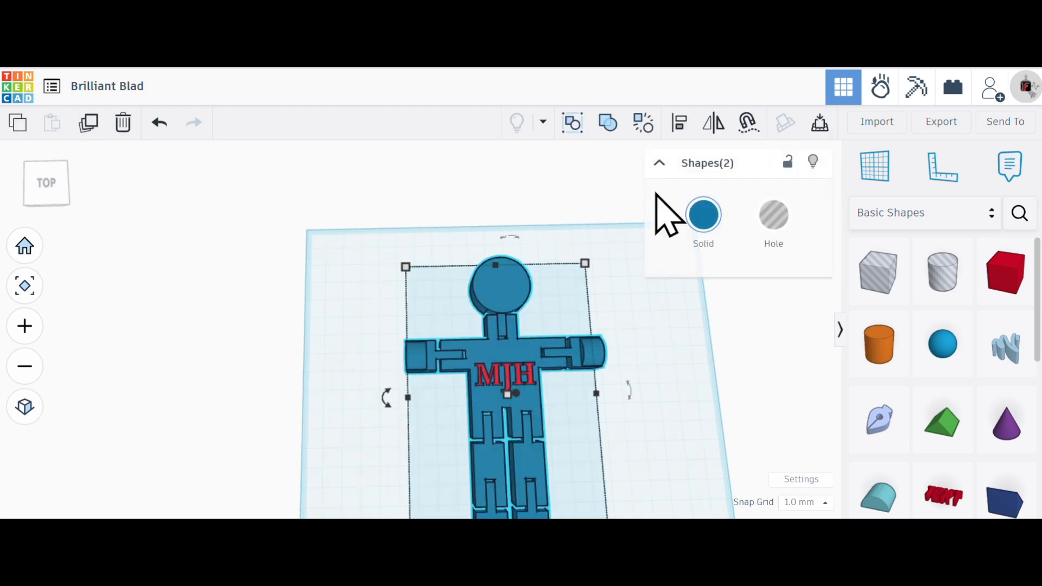
left_click(611, 125)
left_click(657, 408)
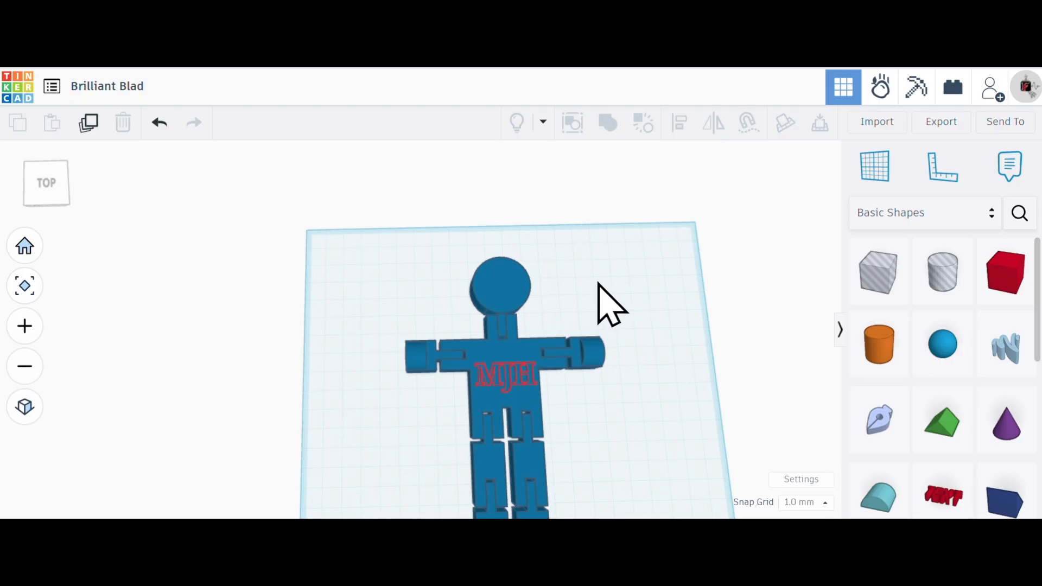
scroll(391, 391, "down", 2)
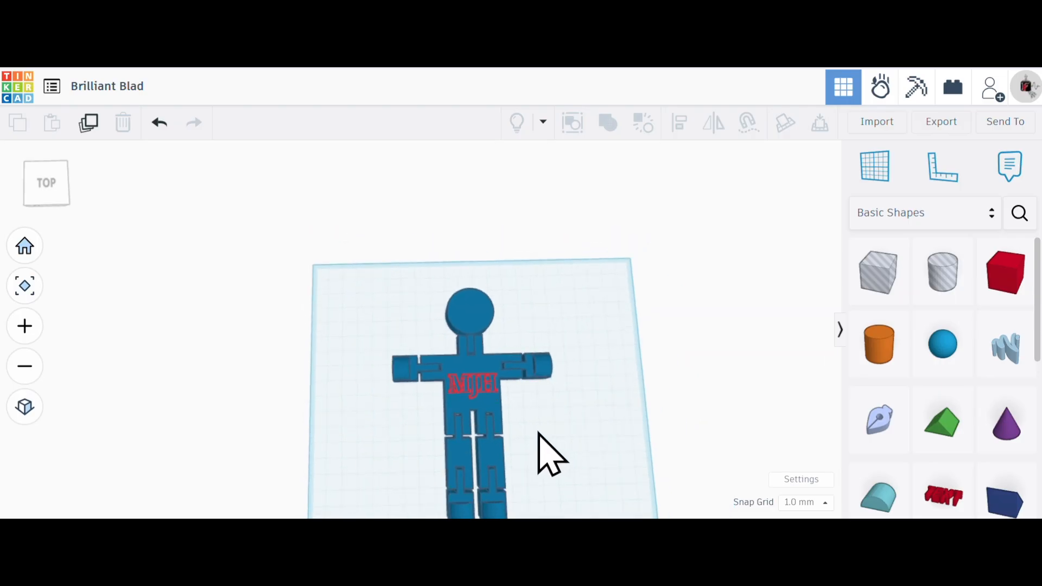
scroll(512, 495, "up", 5)
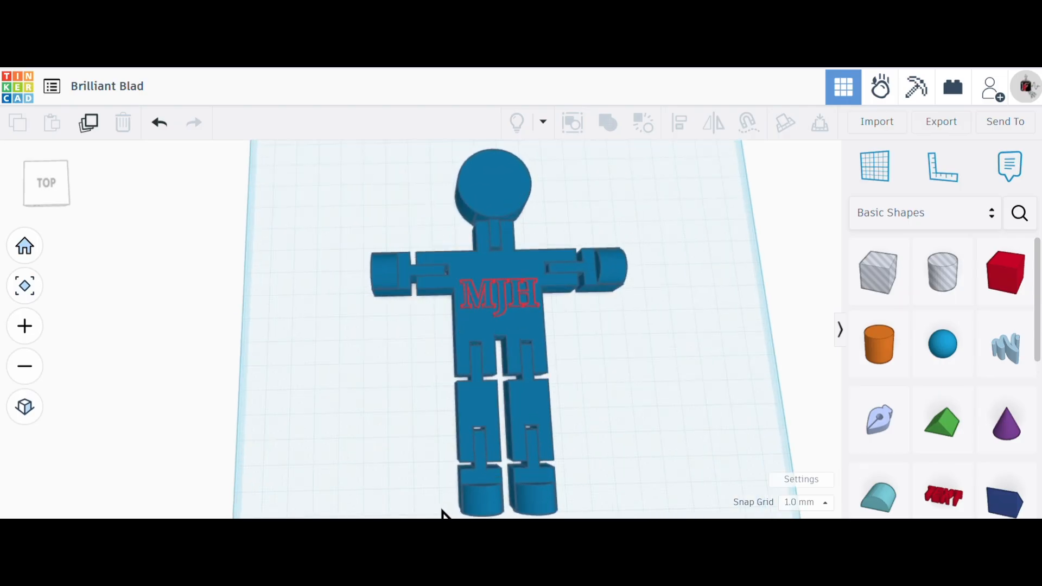
scroll(467, 508, "up", 2)
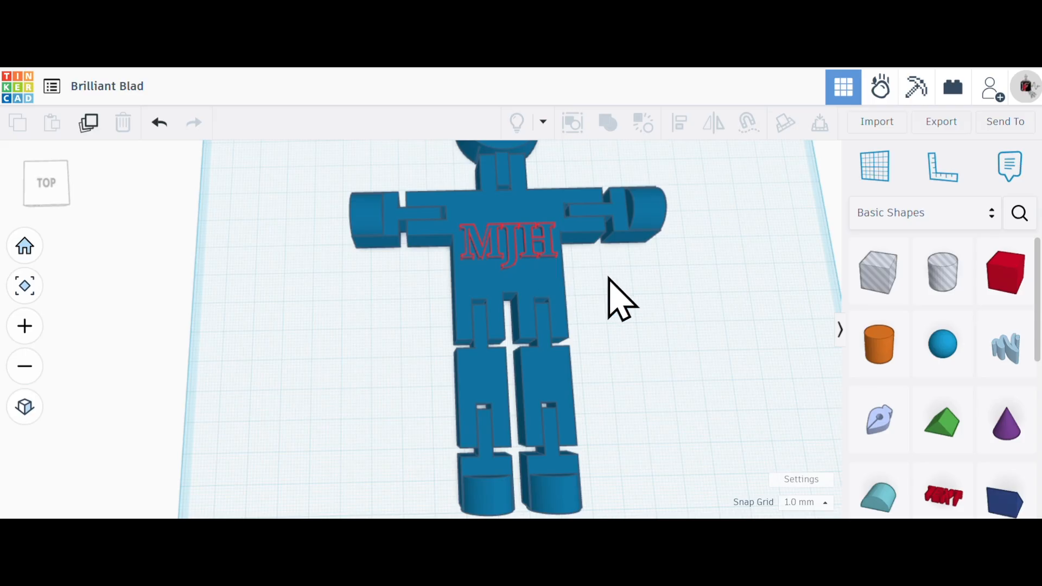
left_click(543, 309)
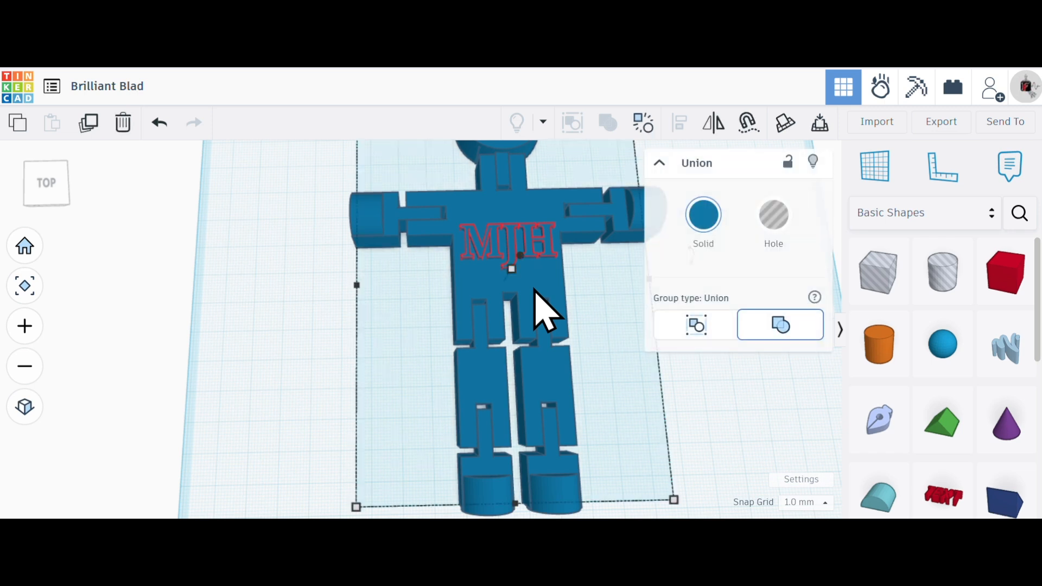
left_click(651, 128)
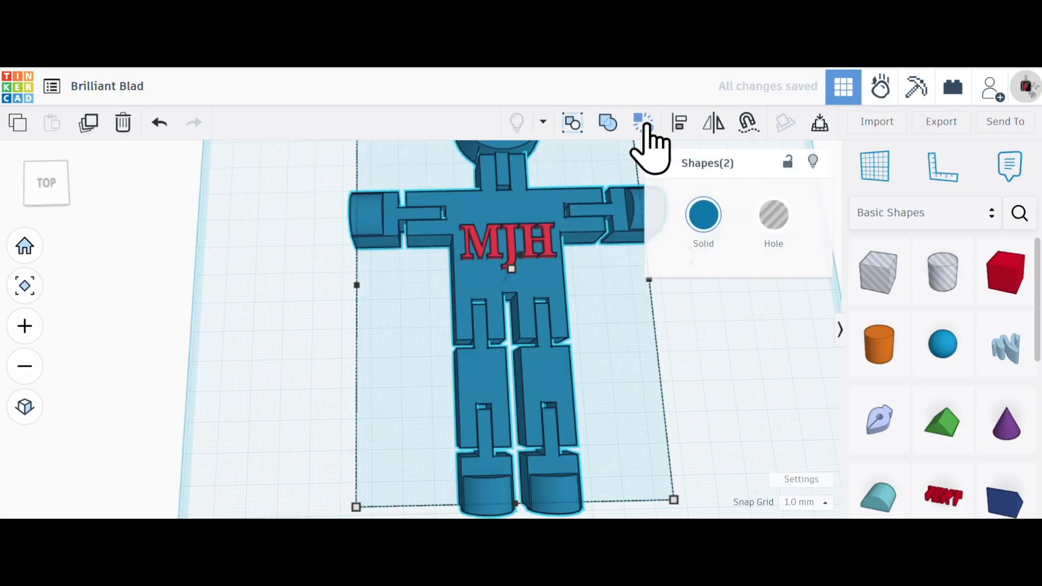
Step: Select the whole figure together with its chest text and combine them into a single union group
left_click(274, 267)
left_click_drag(282, 169, 635, 366)
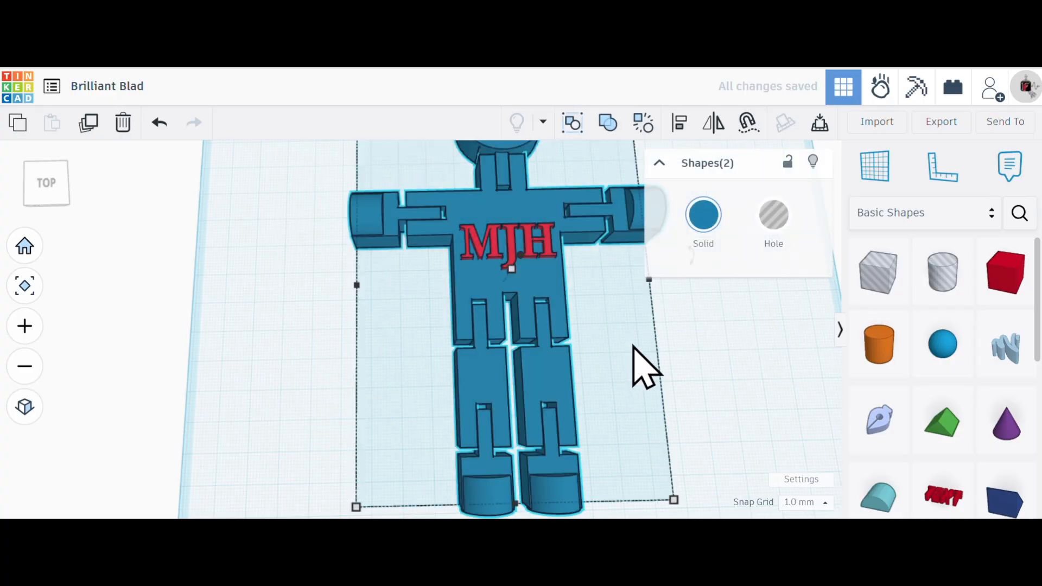
left_click(608, 124)
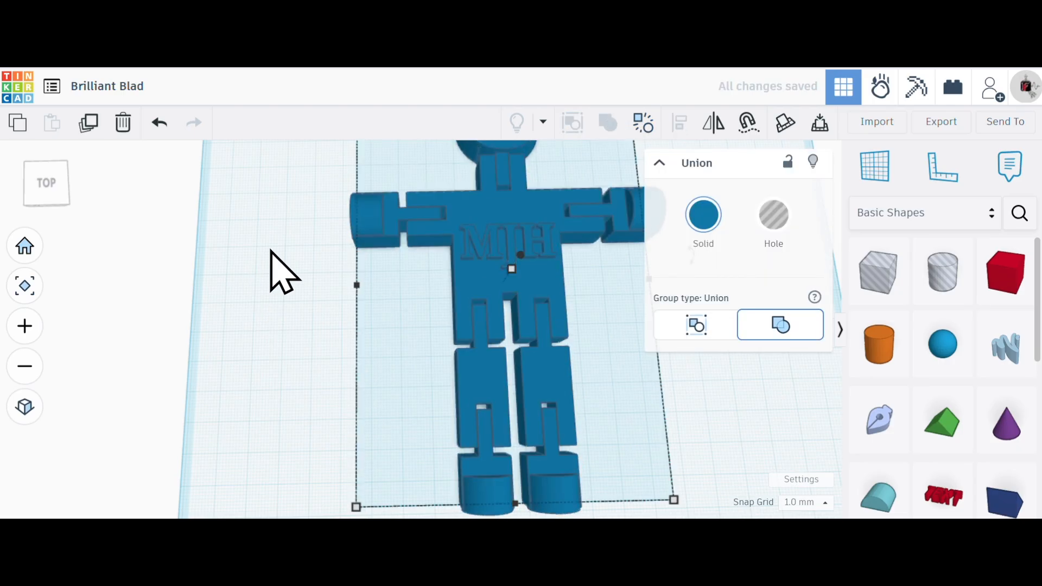
left_click(300, 349)
right_click_drag(327, 339, 705, 339)
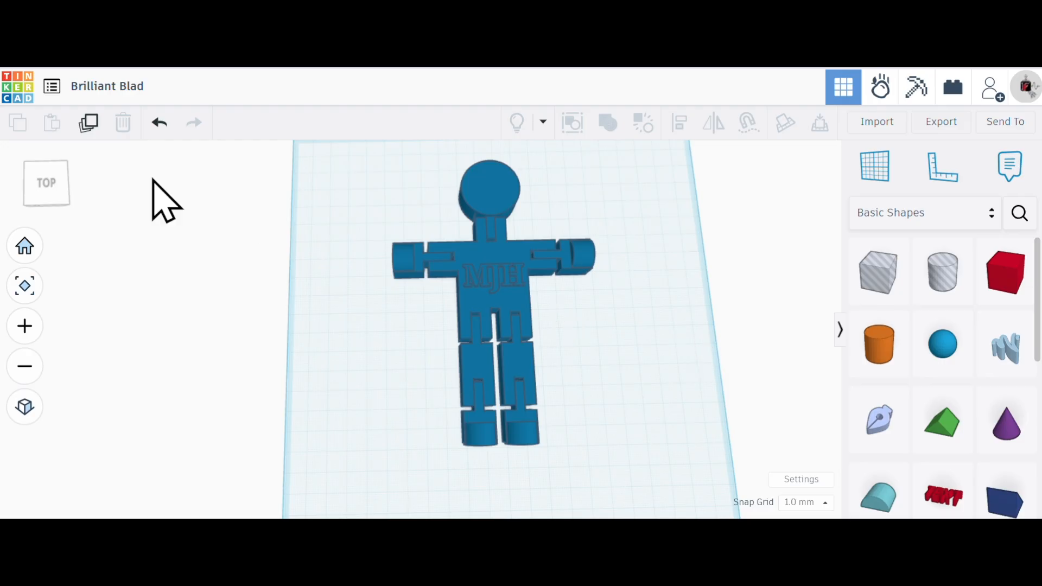
Step: Rename the design with the owner's surname followed by "Person - Red"
left_click(112, 87)
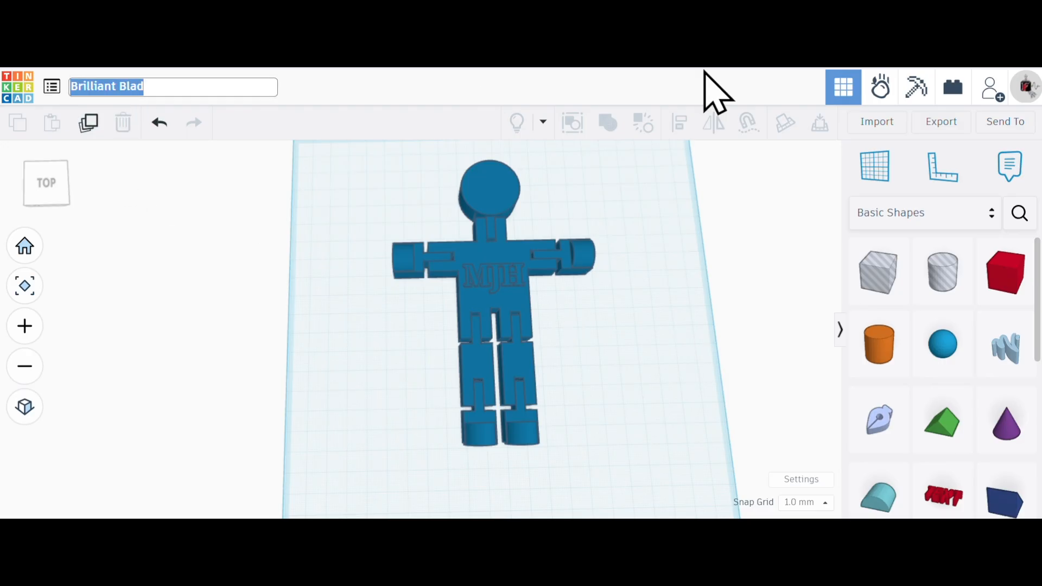
type("Ha")
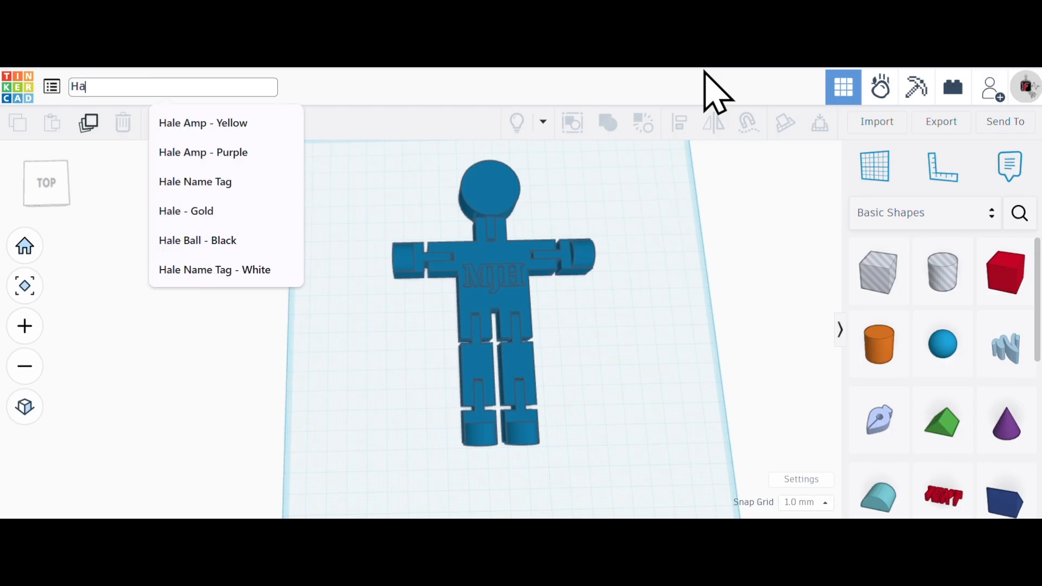
type("le Person - Red")
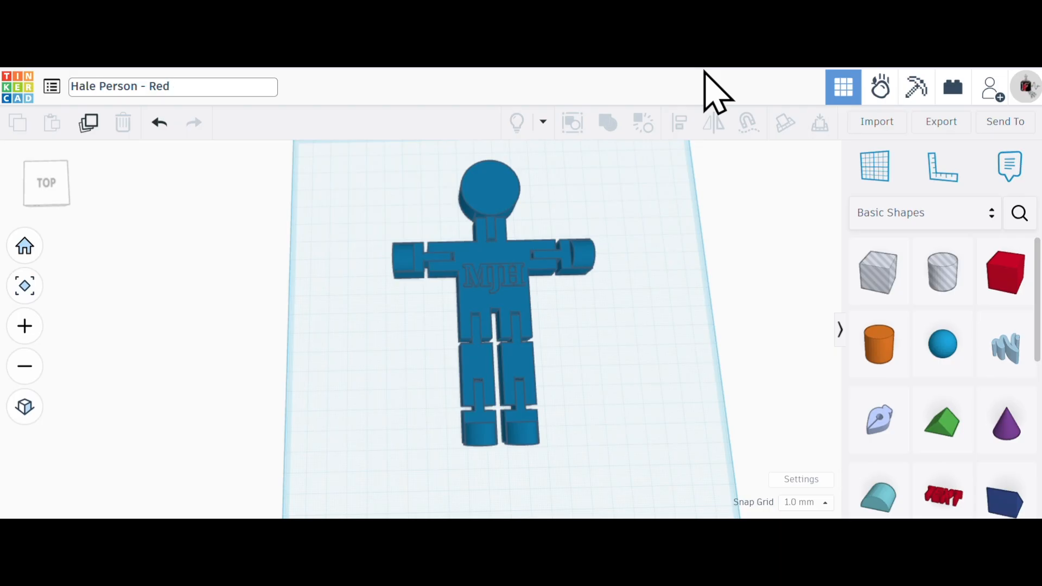
left_click(607, 357)
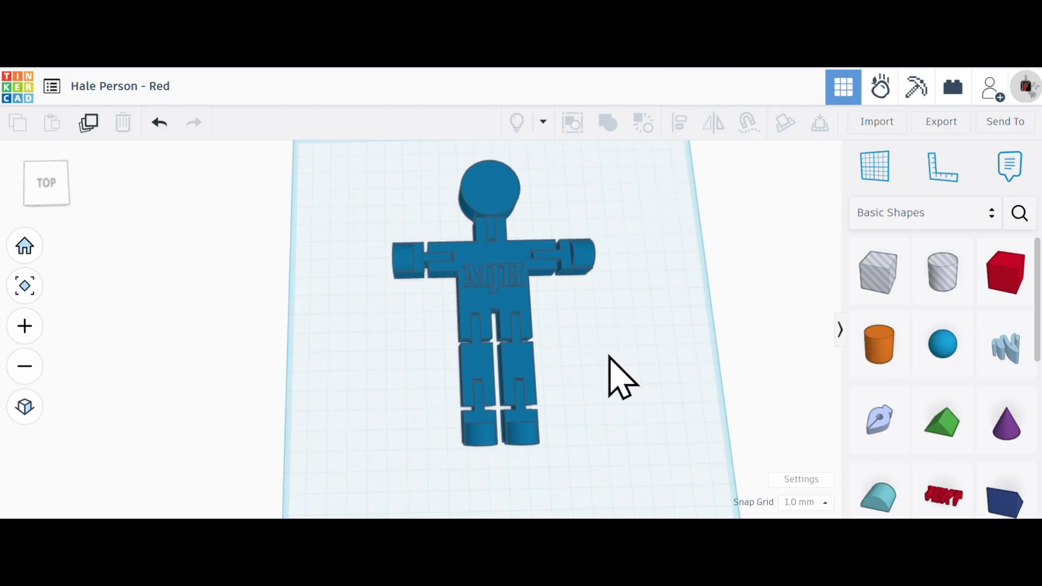
Step: Export everything in the design as an .STL file for 3D printing
left_click(930, 123)
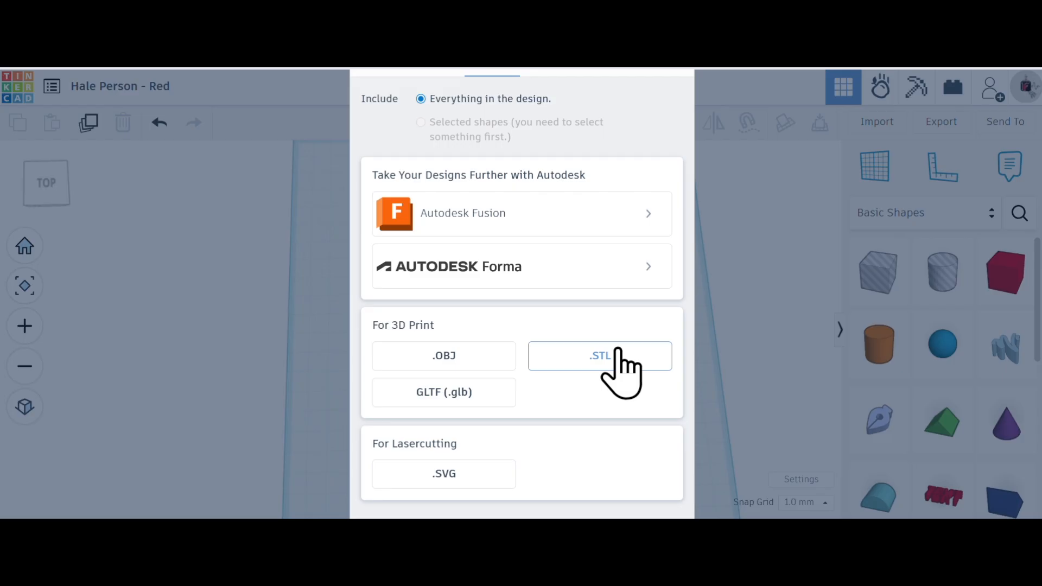
left_click(600, 356)
left_click(232, 276)
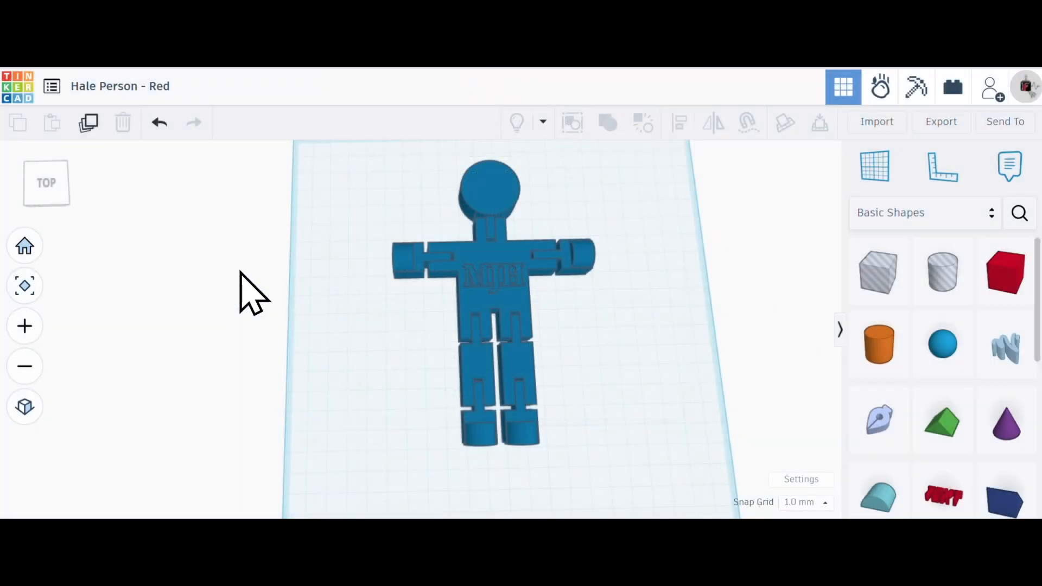
right_click_drag(407, 376, 513, 374)
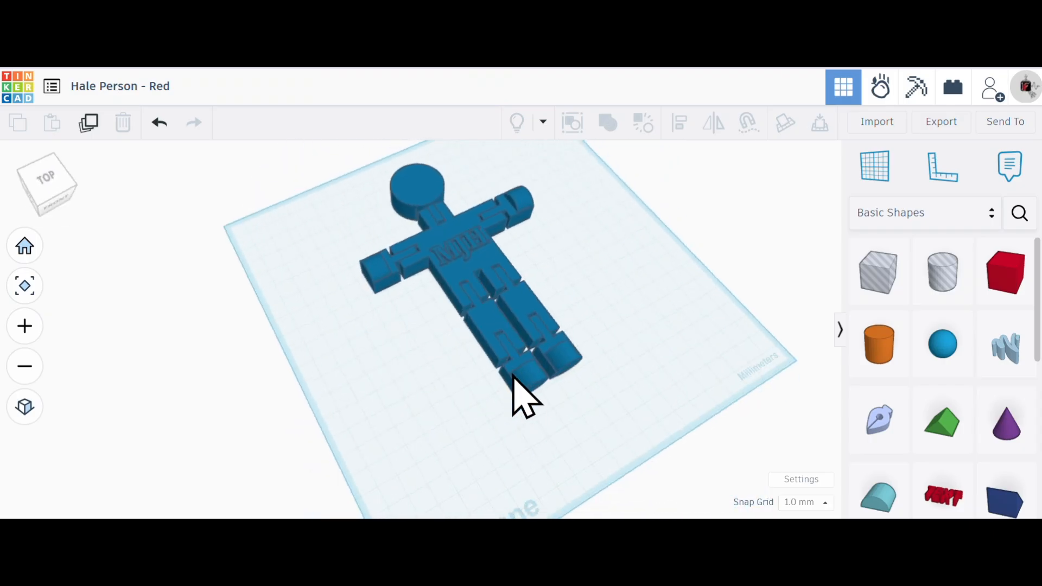